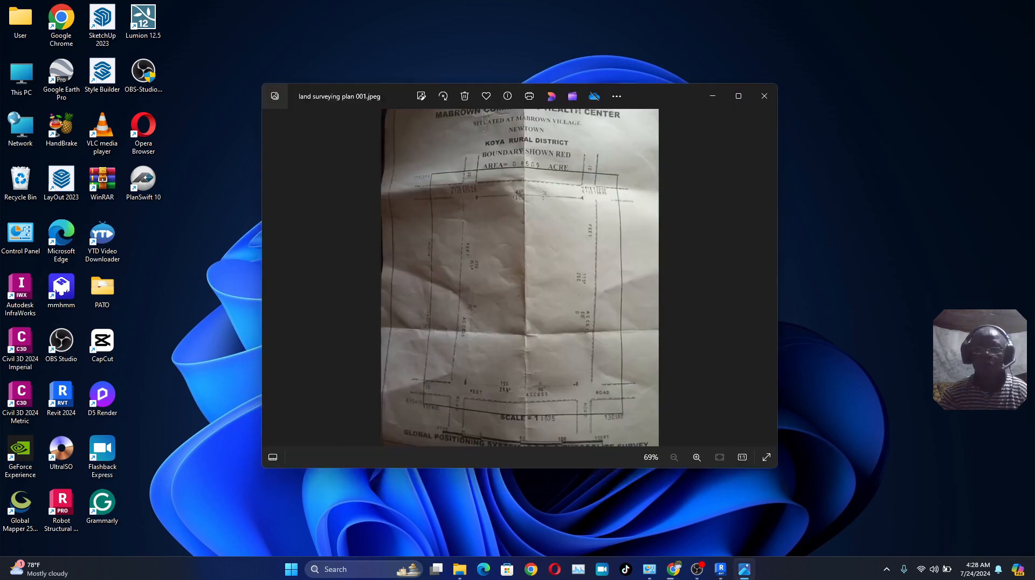
Examine the boundary lines, dimensions, coordinates and stated area on the land surveying plan image
scroll(520, 344, "up", 2)
scroll(520, 350, "up", 2)
scroll(520, 350, "down", 3)
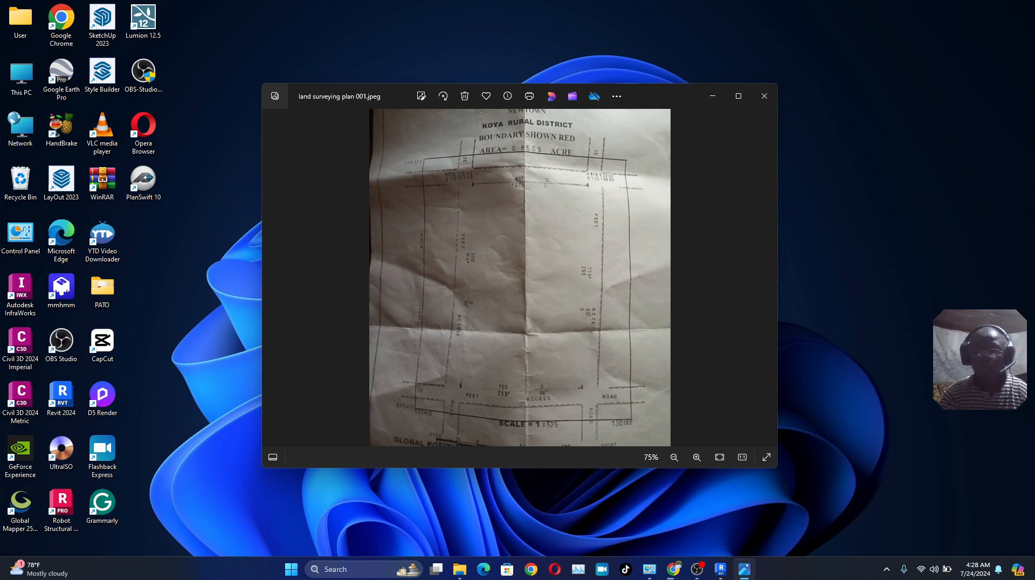
scroll(496, 280, "down", 1)
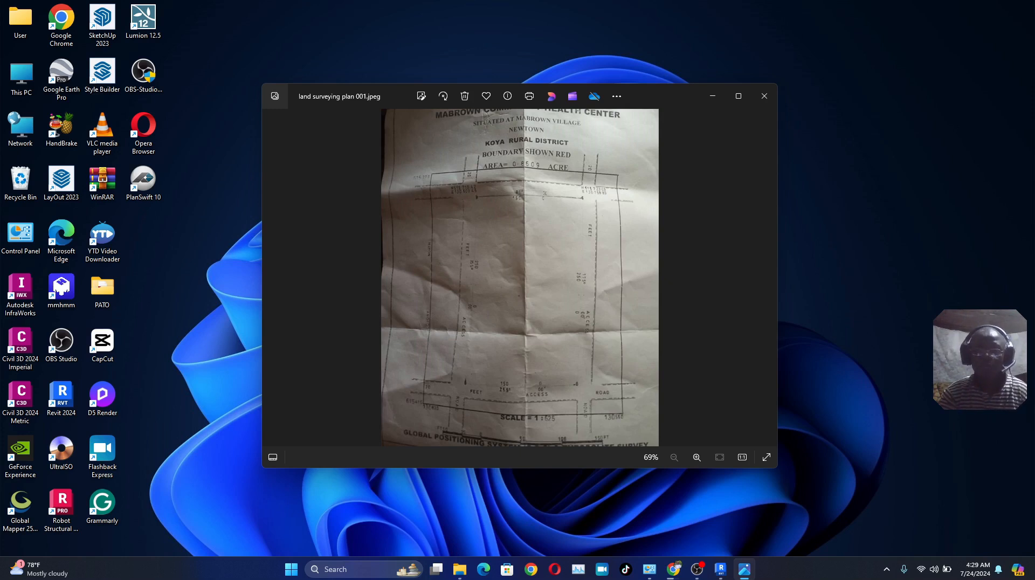
scroll(520, 221, "up", 3)
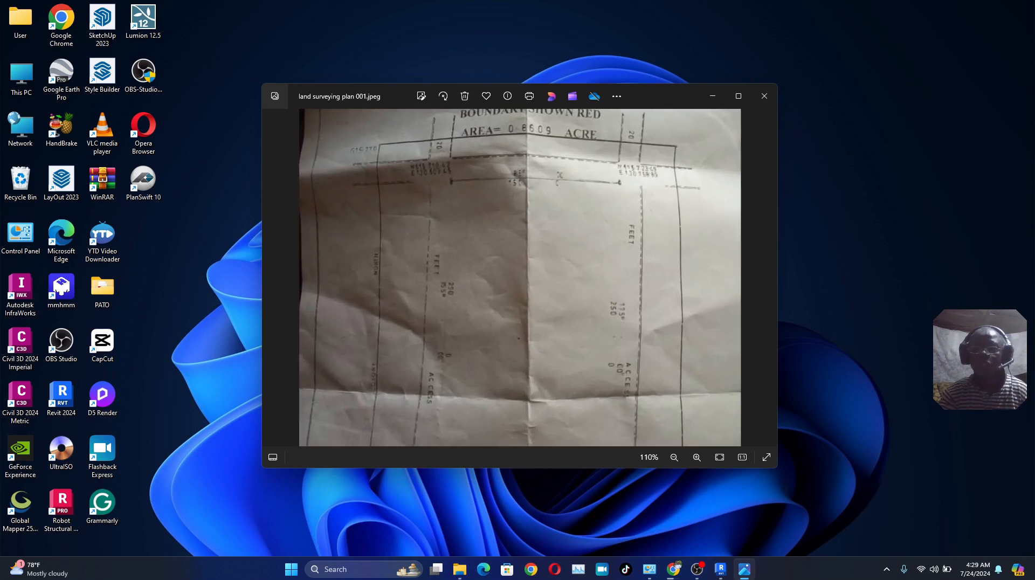
scroll(519, 222, "down", 3)
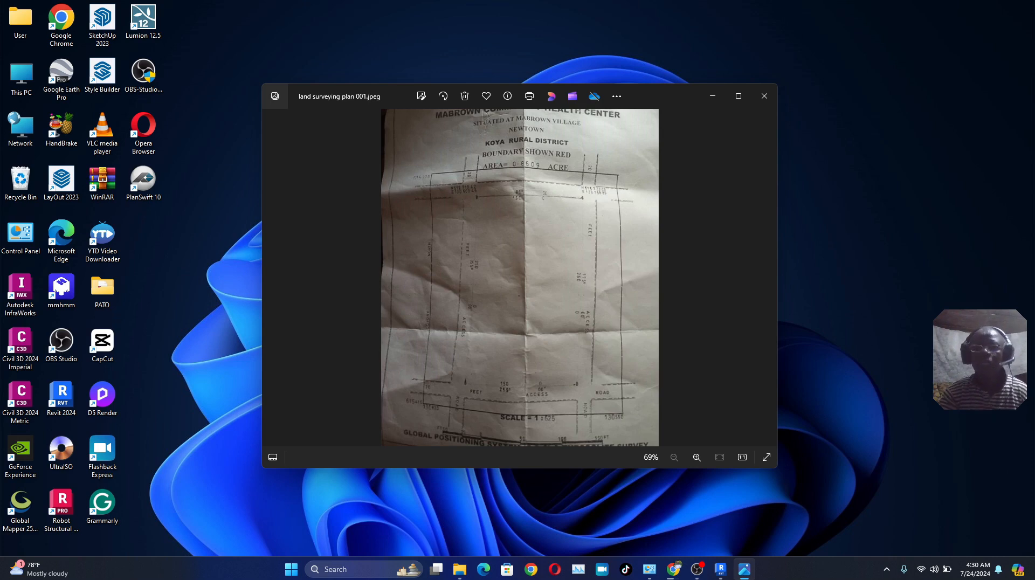
left_click(712, 96)
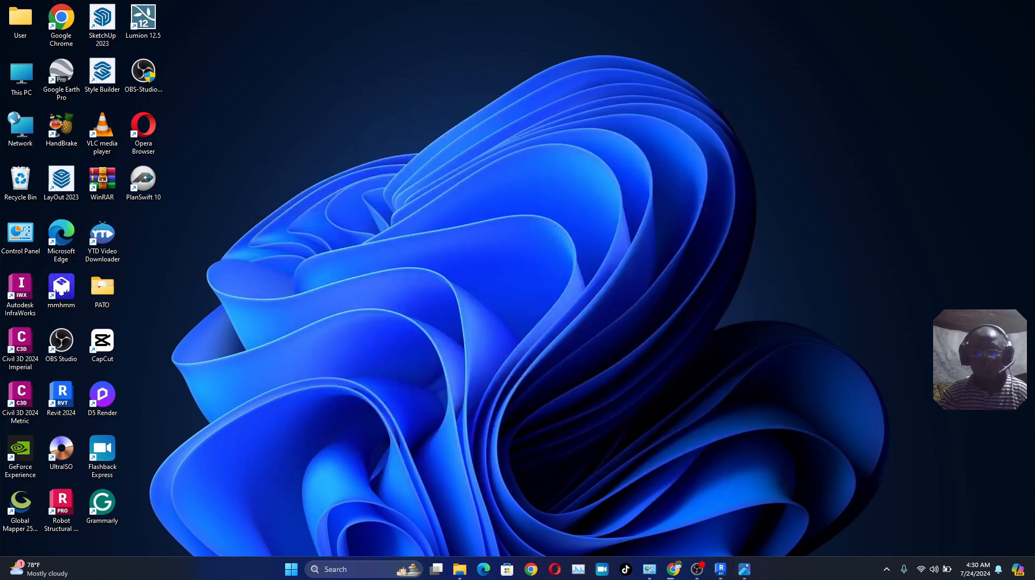
Open the GRAFTON DATA spreadsheet from the GRAFTON WORK folder on drive D
key("super+e")
double_click(407, 110)
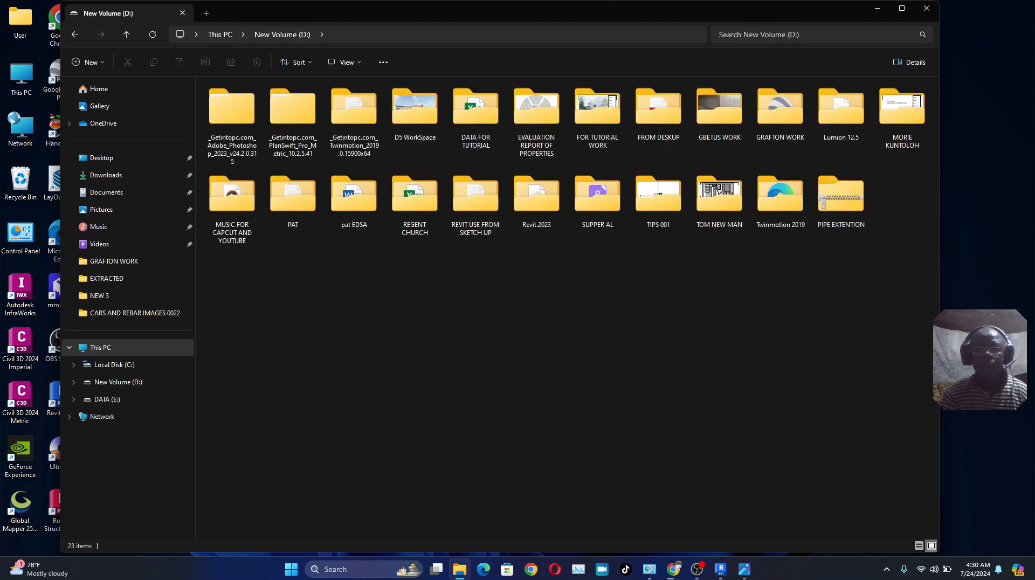
double_click(780, 110)
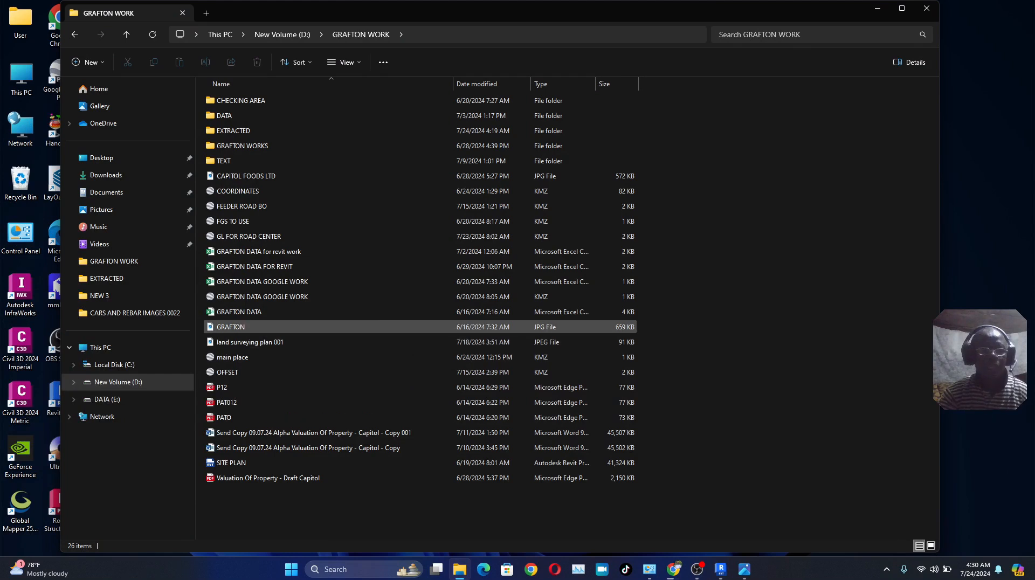
left_click(239, 311)
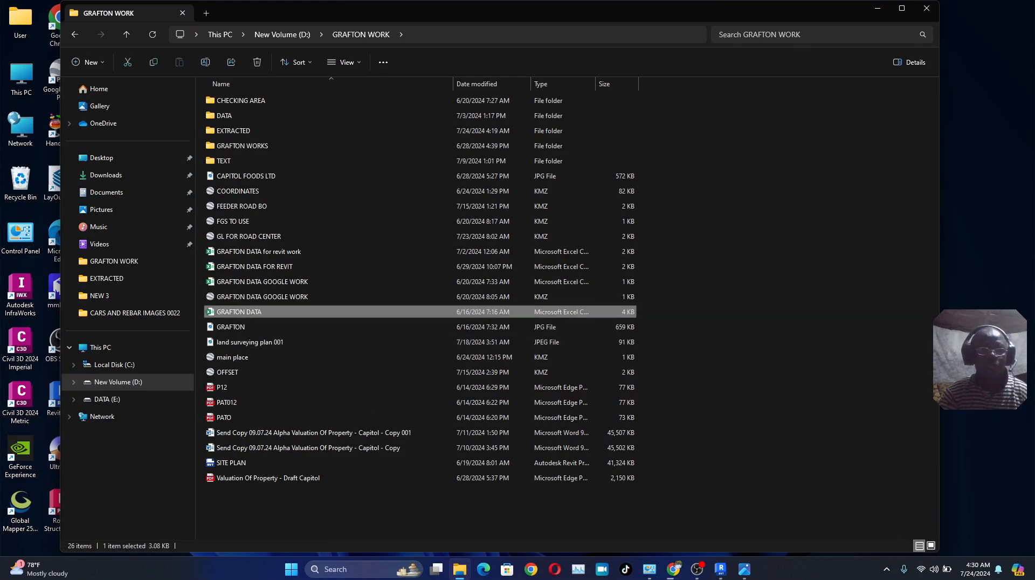
double_click(239, 312)
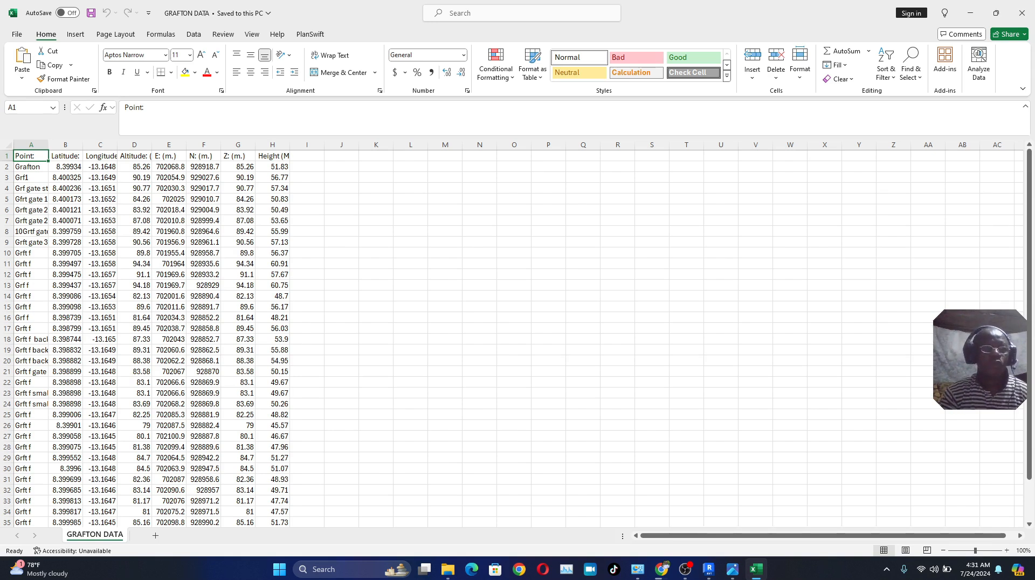
Delete the Point, Latitude, Longitude and Altitude columns from the survey data
left_click_drag(31, 156, 137, 490)
scroll(138, 490, "up", 2)
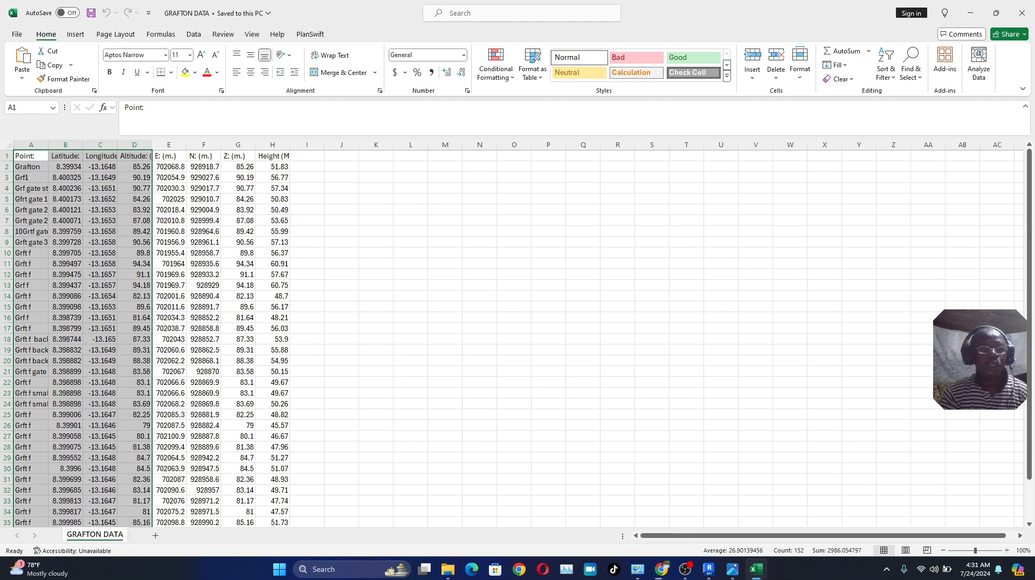
right_click(103, 160)
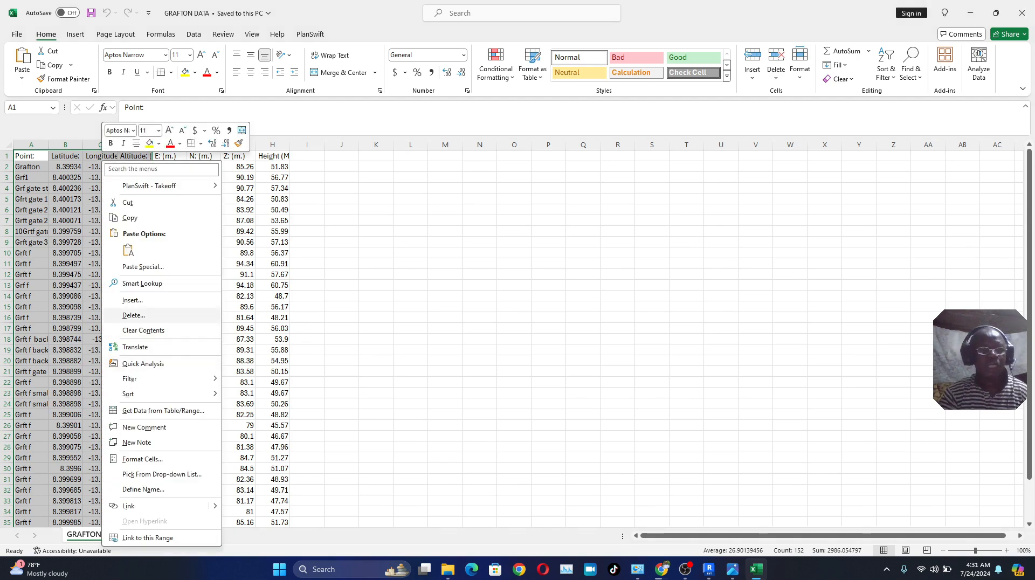
left_click(133, 315)
left_click(97, 316)
left_click(111, 362)
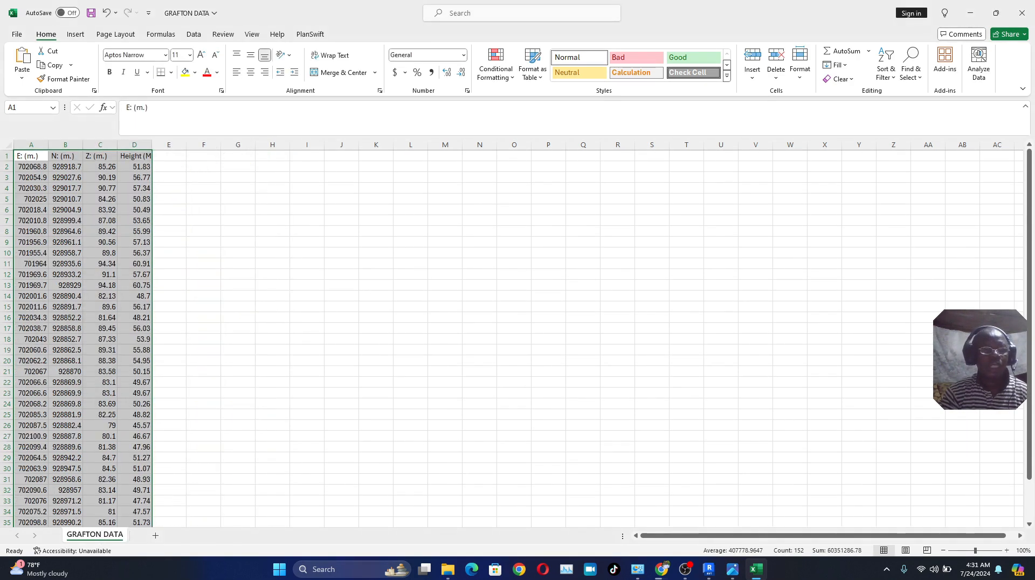
Delete the Z column and the header row, leaving only easting, northing and height values
left_click(99, 145)
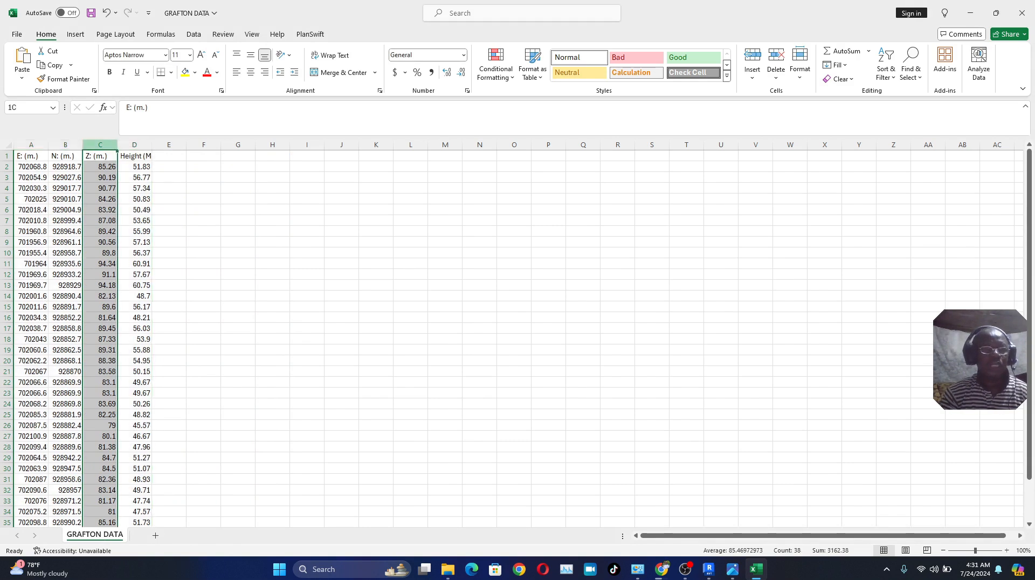
right_click(108, 146)
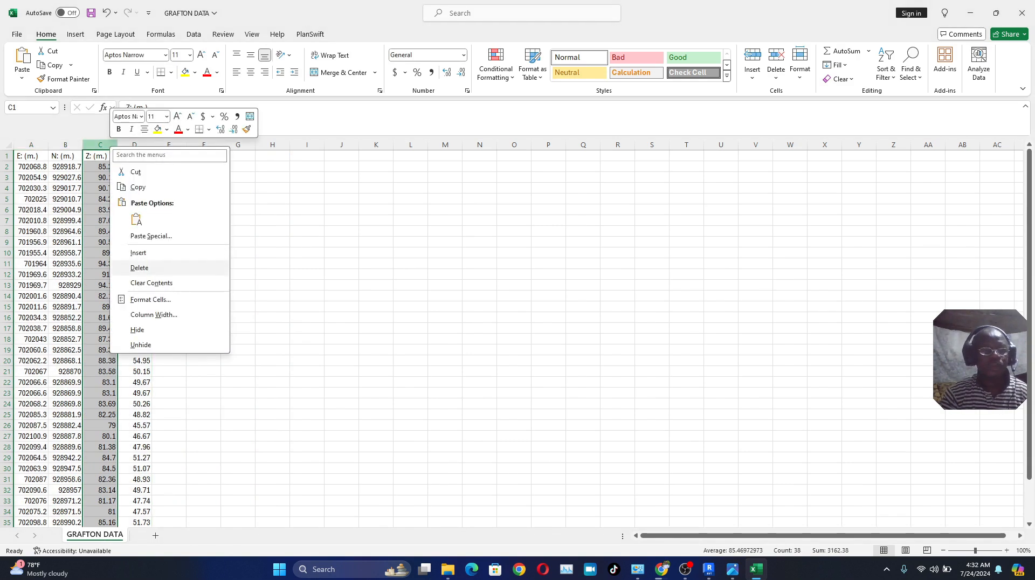
left_click(139, 268)
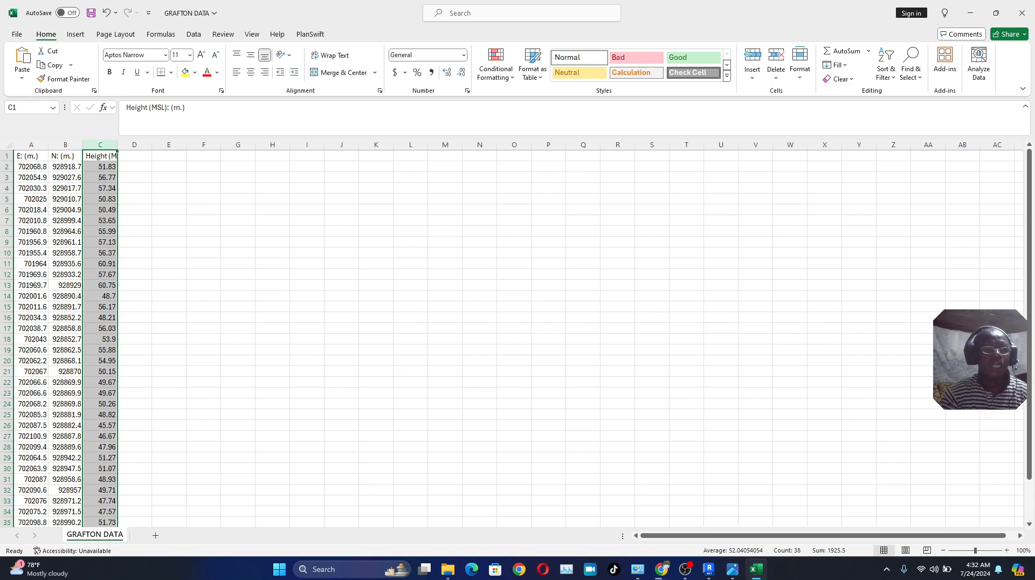
left_click(7, 156)
right_click(7, 156)
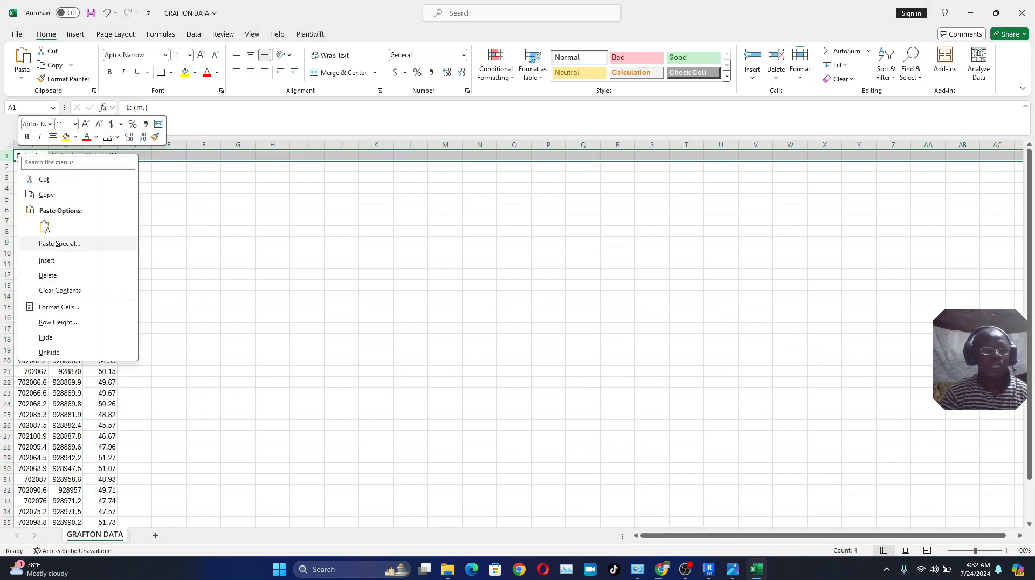
left_click(47, 275)
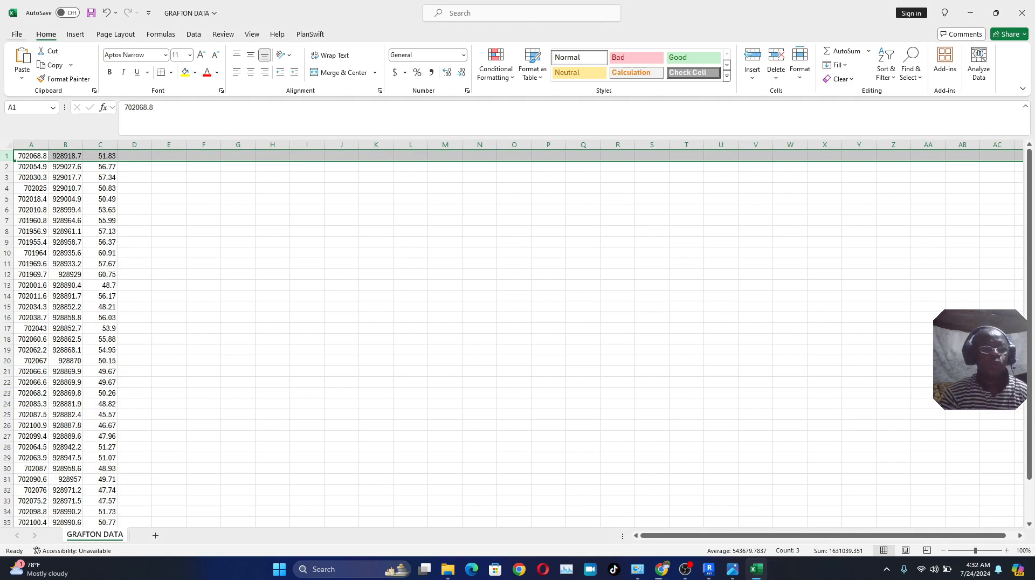
Save the data as the comma-delimited CSV file GRAFTON DATA in the EXTRACTED folder and close the workbook without saving again
left_click(17, 35)
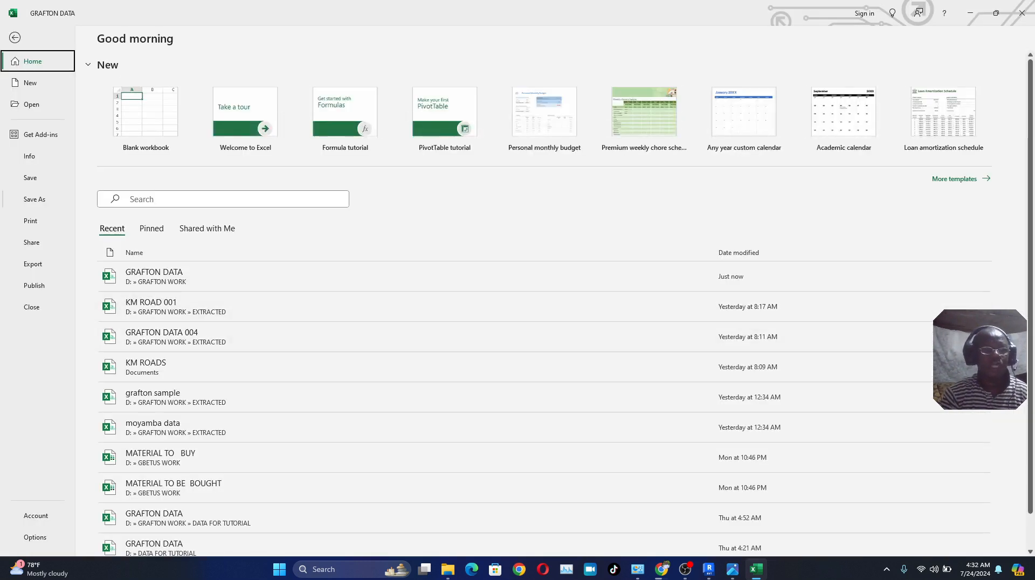
left_click(34, 199)
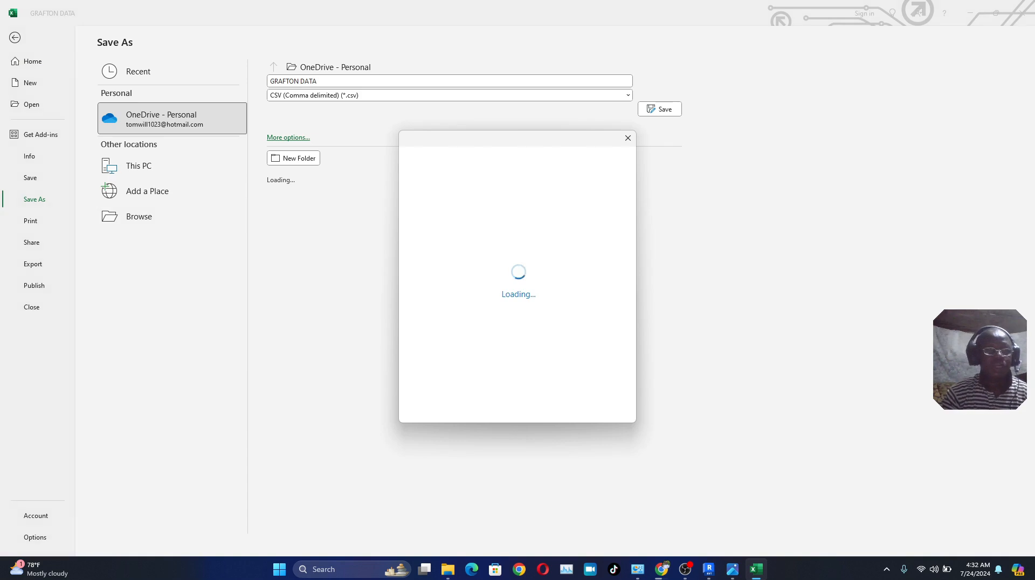
left_click(628, 138)
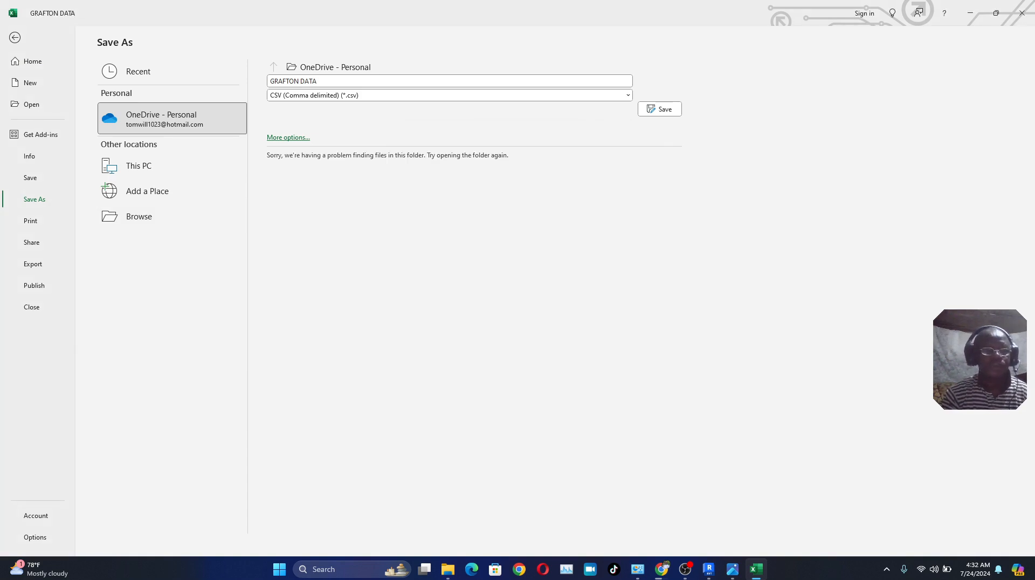
left_click(139, 216)
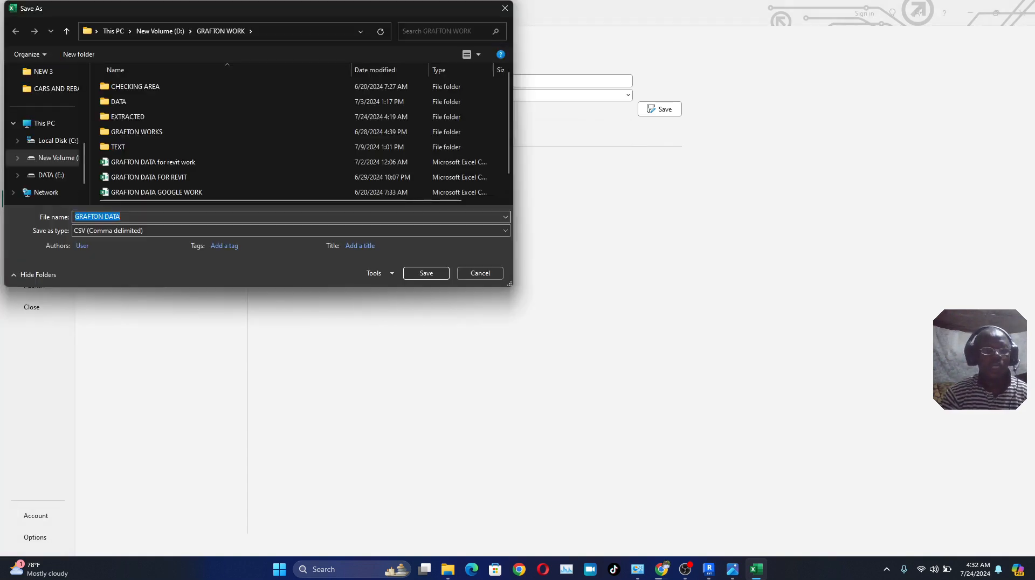
double_click(128, 117)
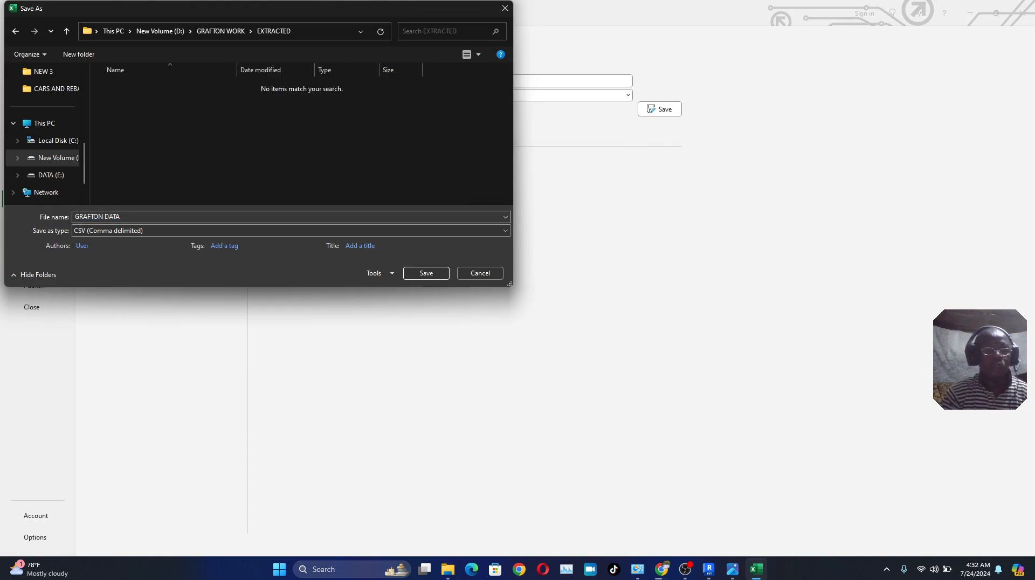
left_click(127, 217)
left_click(127, 217)
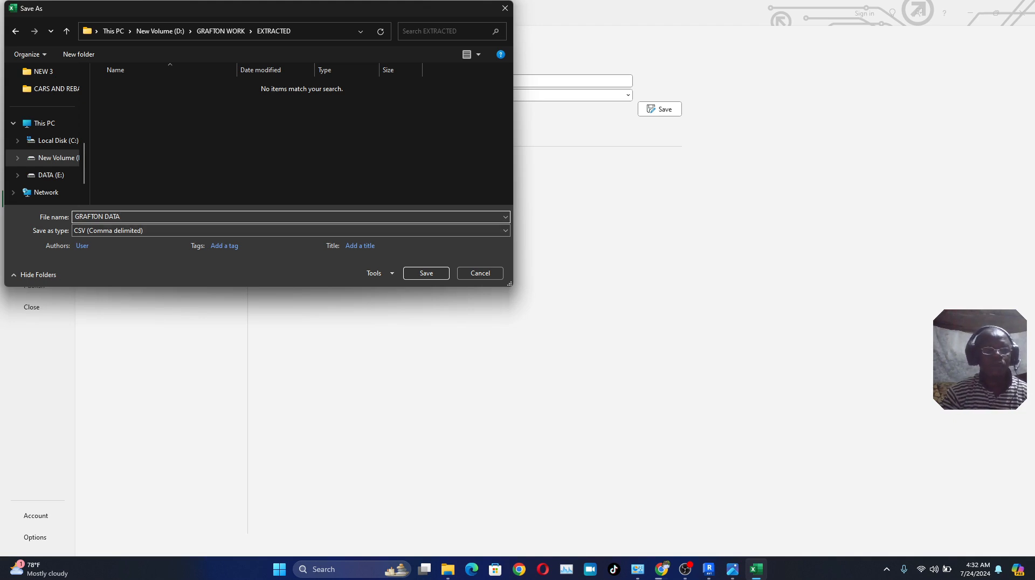
left_click(426, 273)
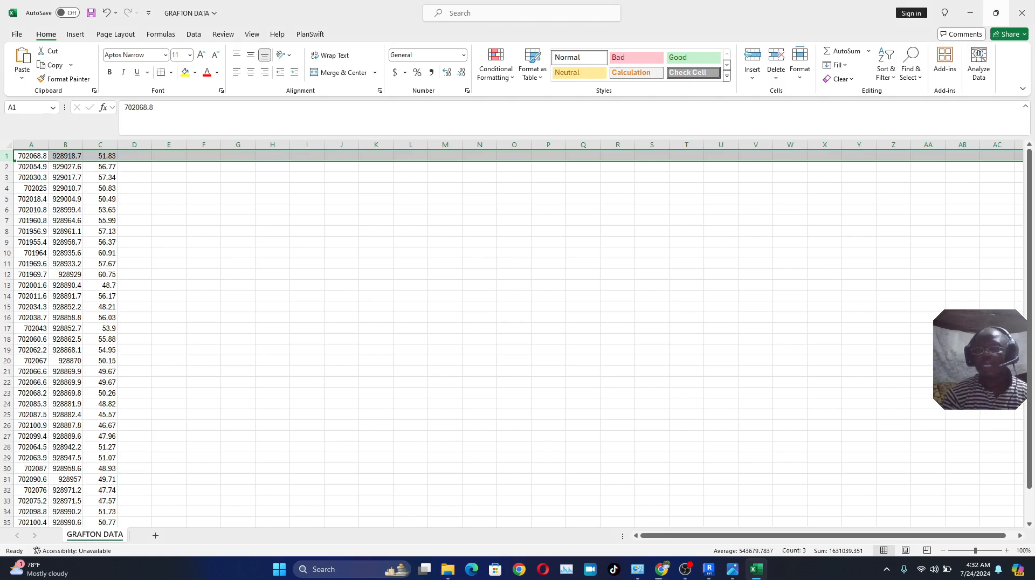
left_click(1021, 13)
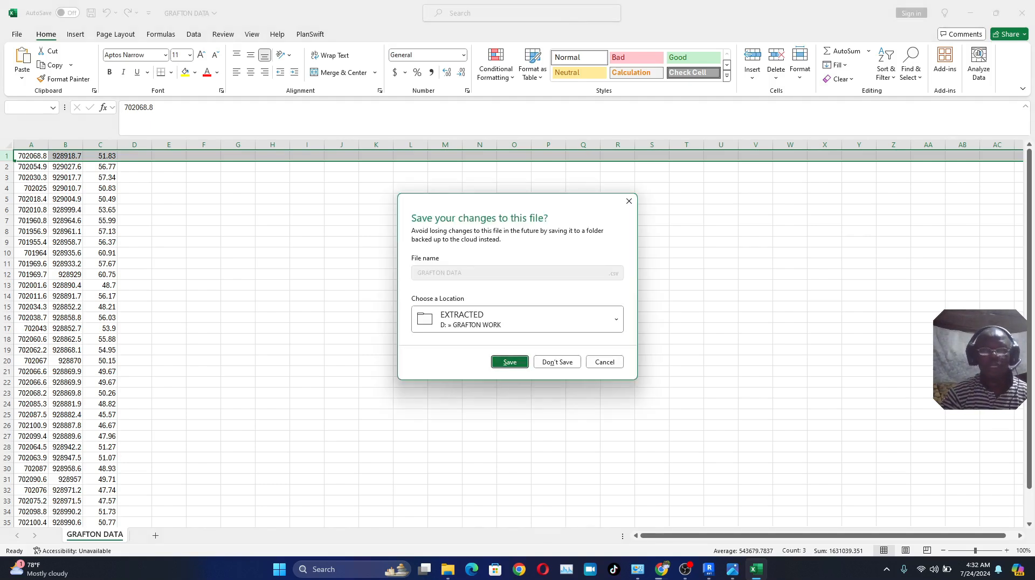
left_click(557, 361)
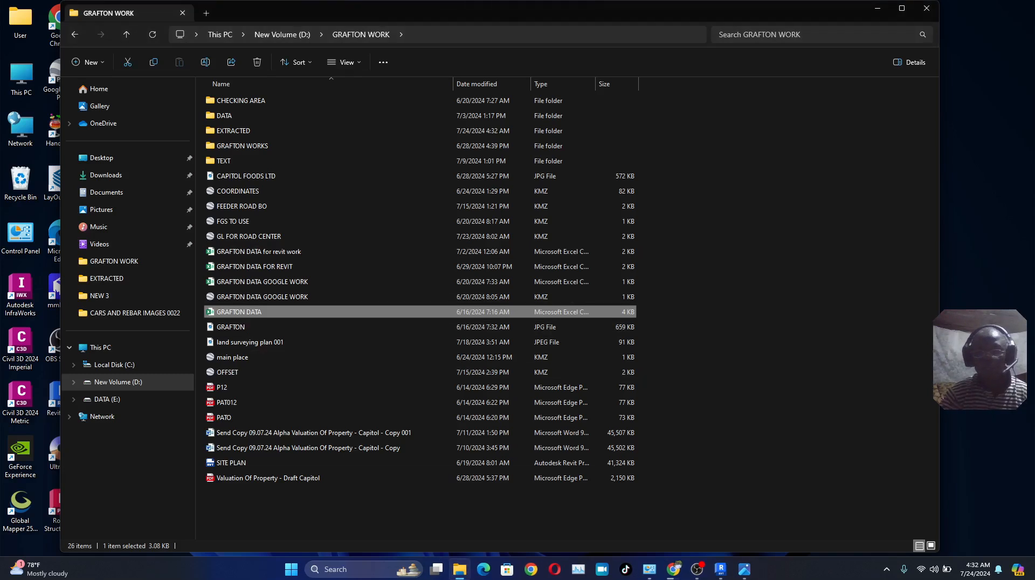
Switch to Autodesk Revit 2024 and review the land surveying plan image once more over its start page
mouse_move(720, 569)
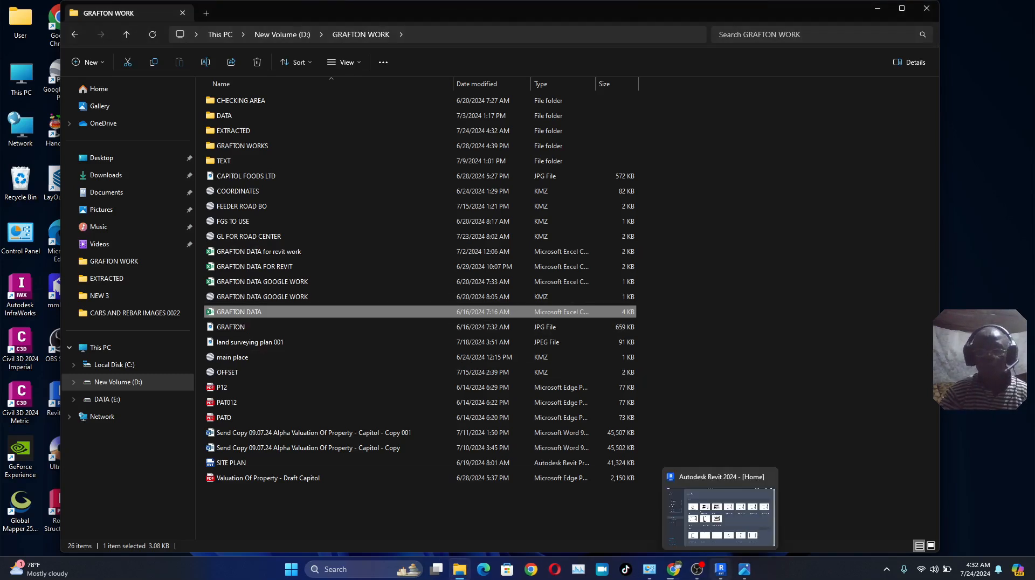
left_click(720, 517)
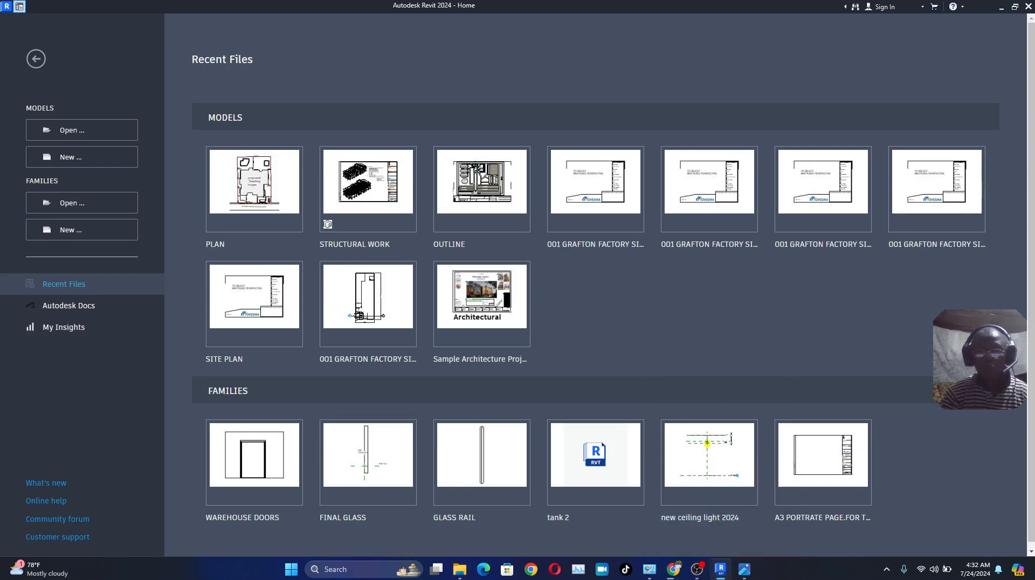
mouse_move(744, 569)
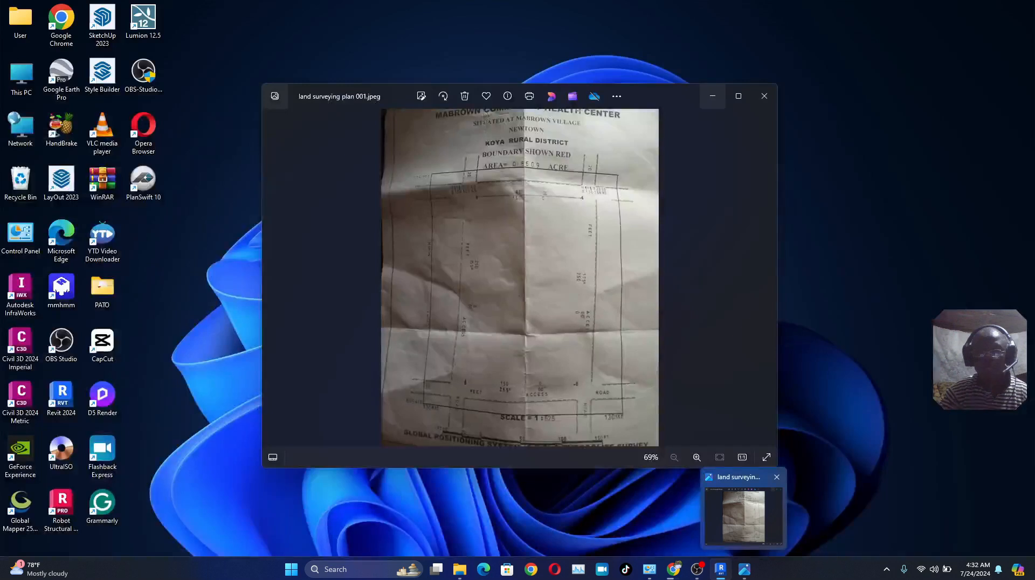
left_click(744, 504)
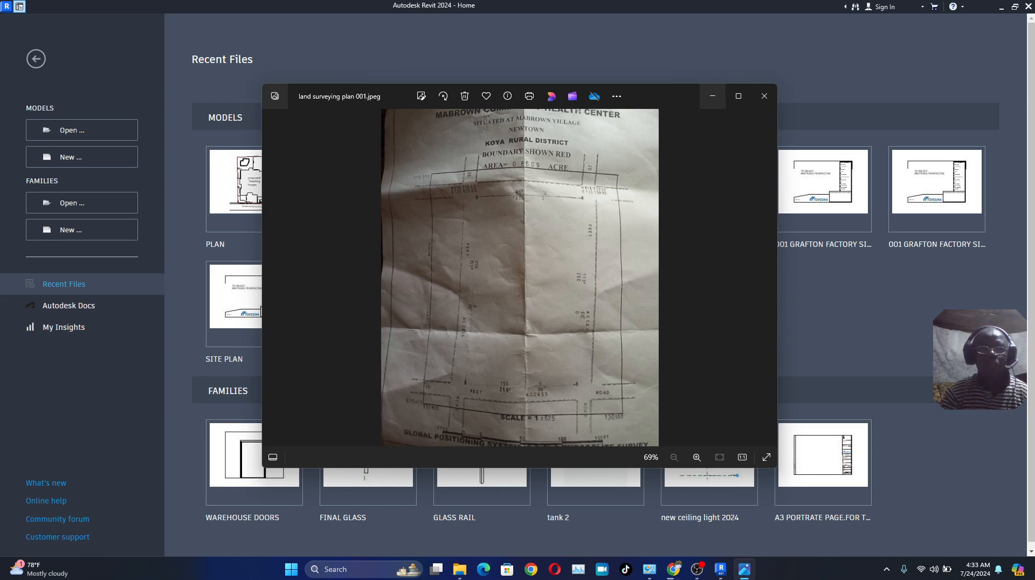
left_click(712, 96)
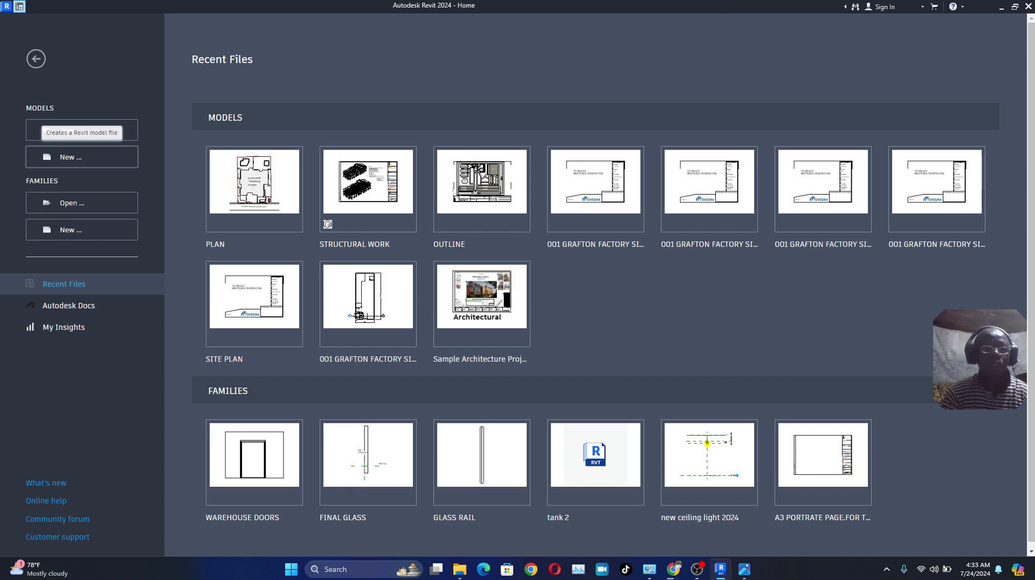
Create a new Revit project from the ARCH template numbered 011
left_click(82, 156)
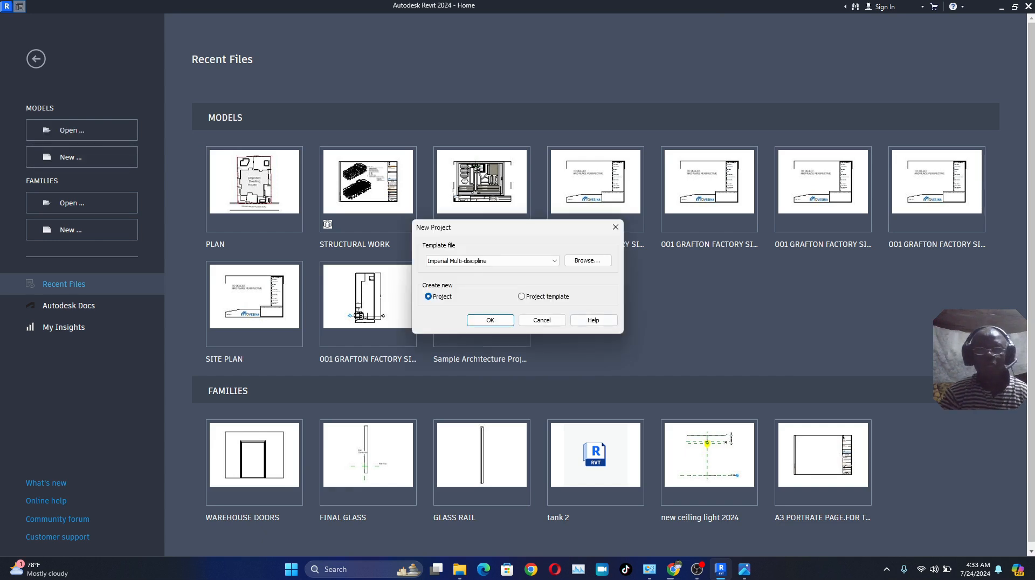
left_click(491, 261)
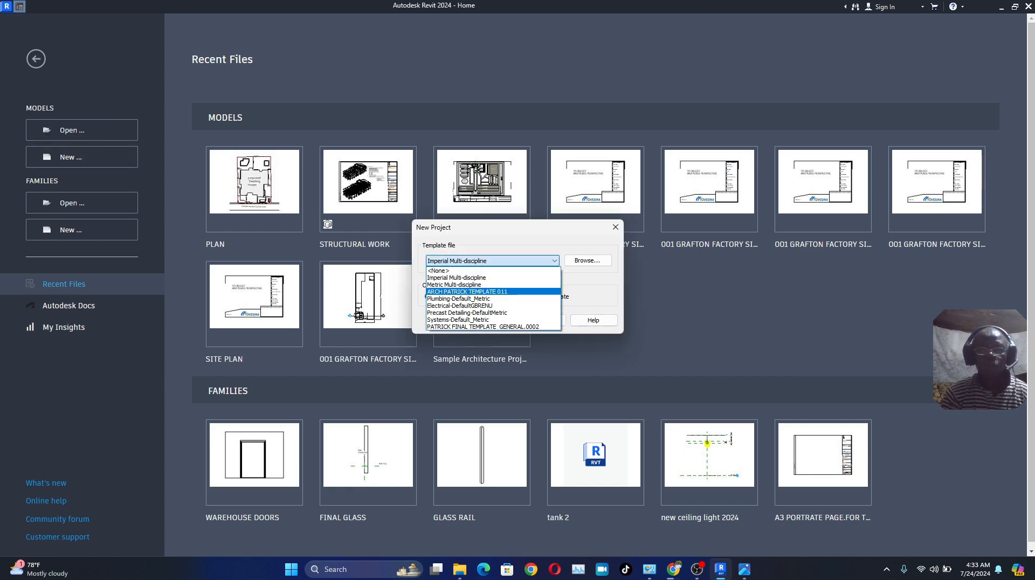
left_click(467, 291)
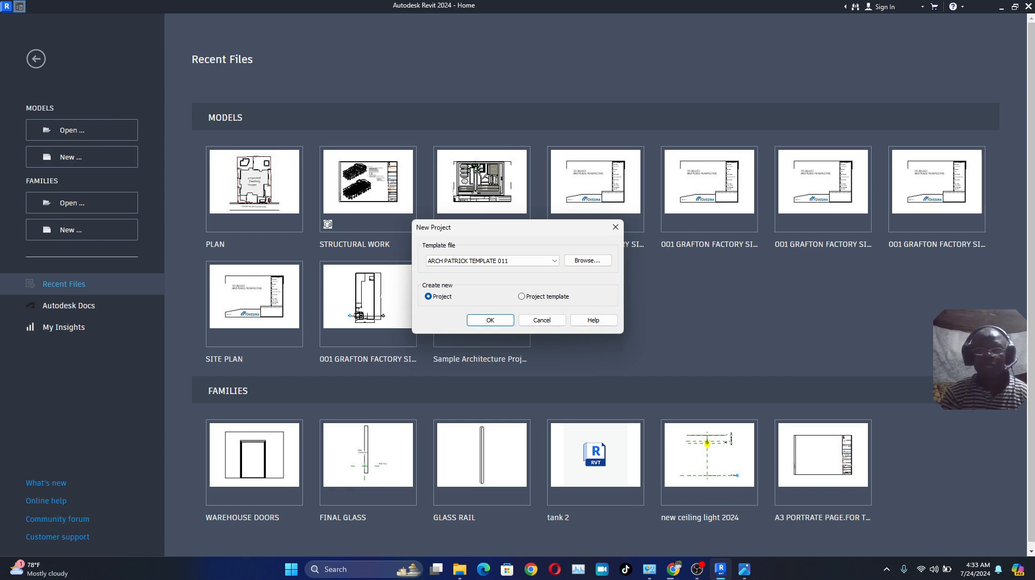
left_click(490, 320)
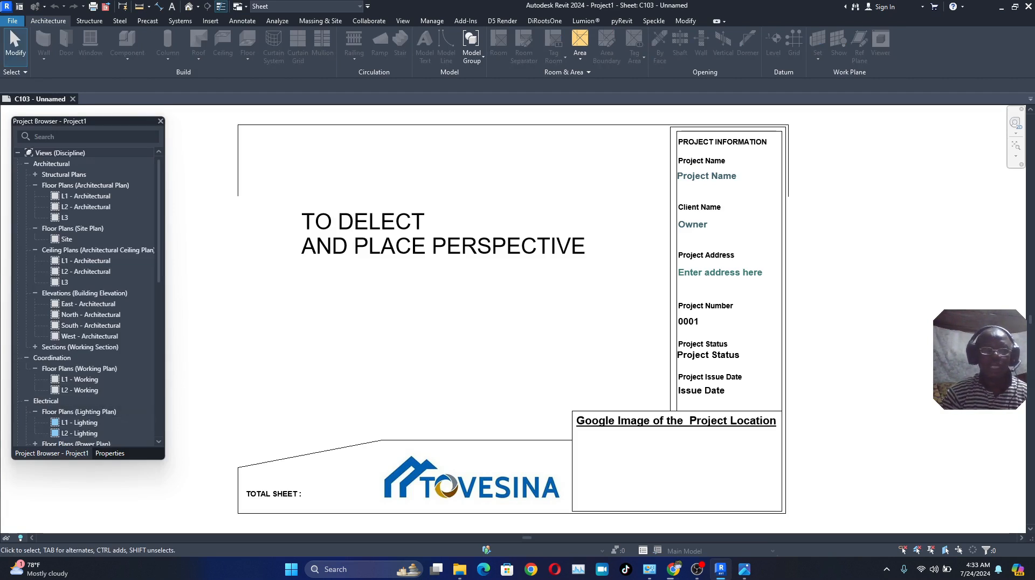
Open the Site floor plan and hide the scope boxes by category in this view
scroll(592, 329, "down", 2)
scroll(521, 374, "up", 1)
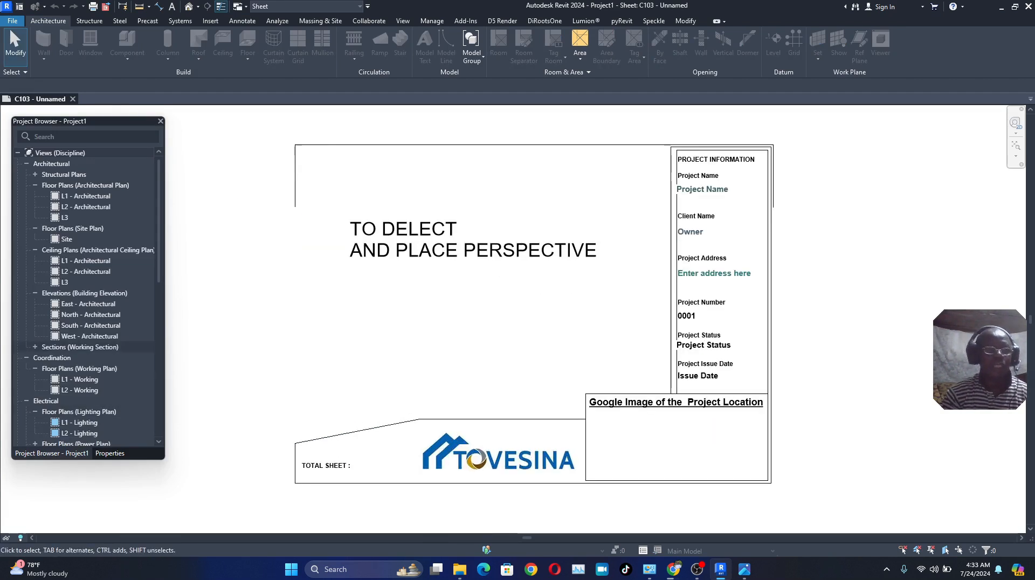
double_click(67, 239)
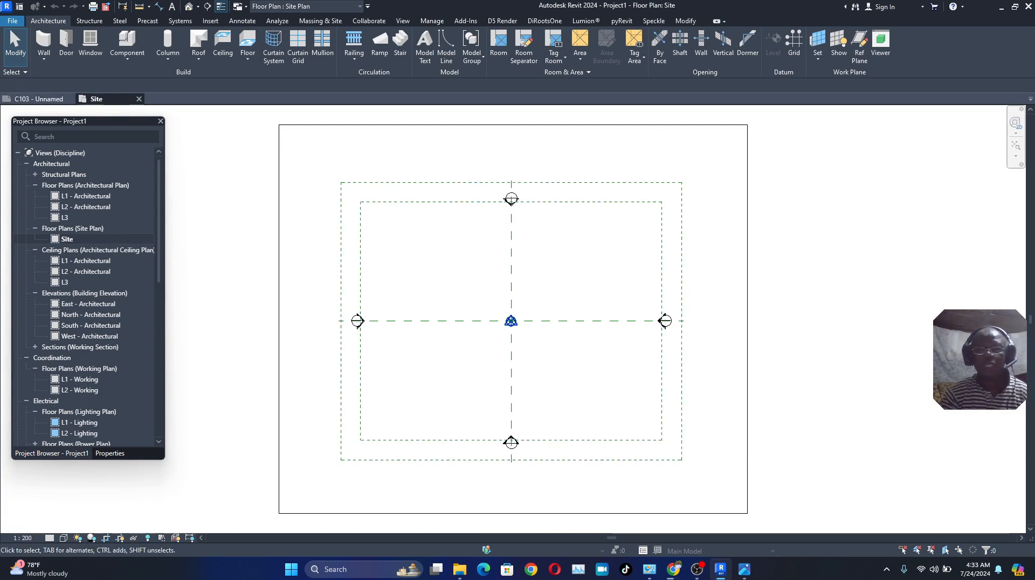
left_click_drag(720, 226, 605, 280)
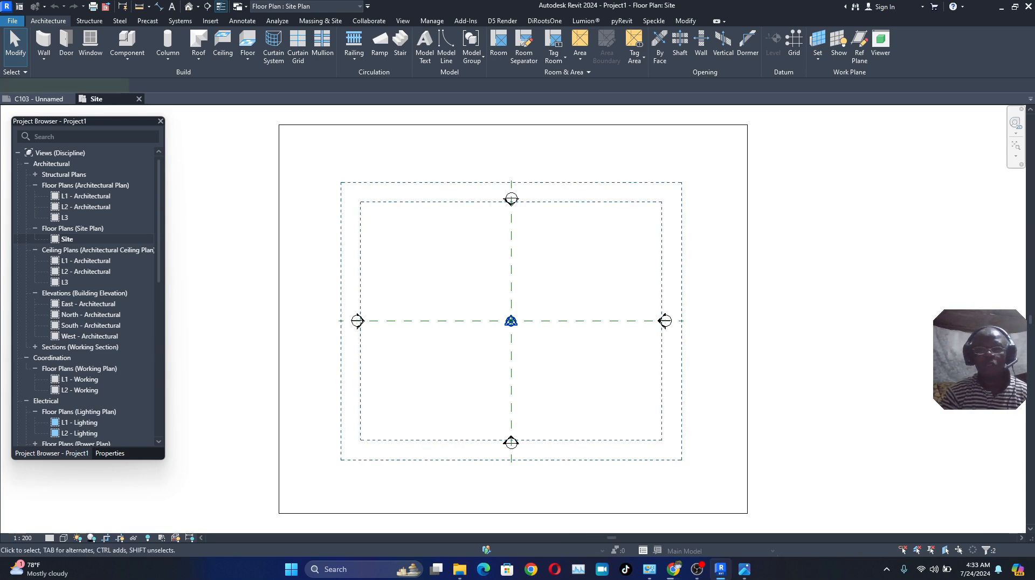
right_click(594, 253)
mouse_move(636, 292)
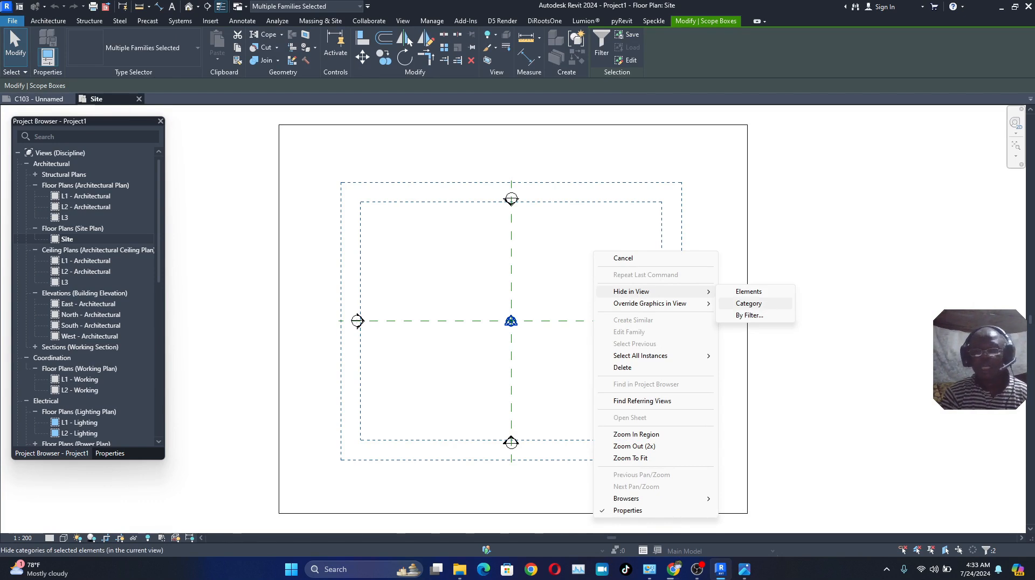
left_click(749, 303)
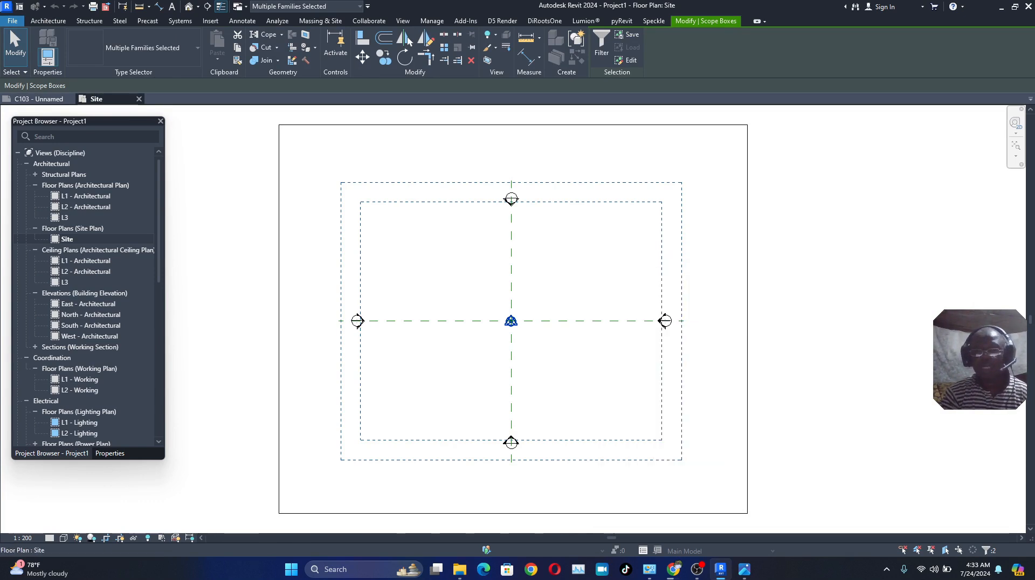
Hide the centre reference planes by category in the Site plan
left_click(665, 321)
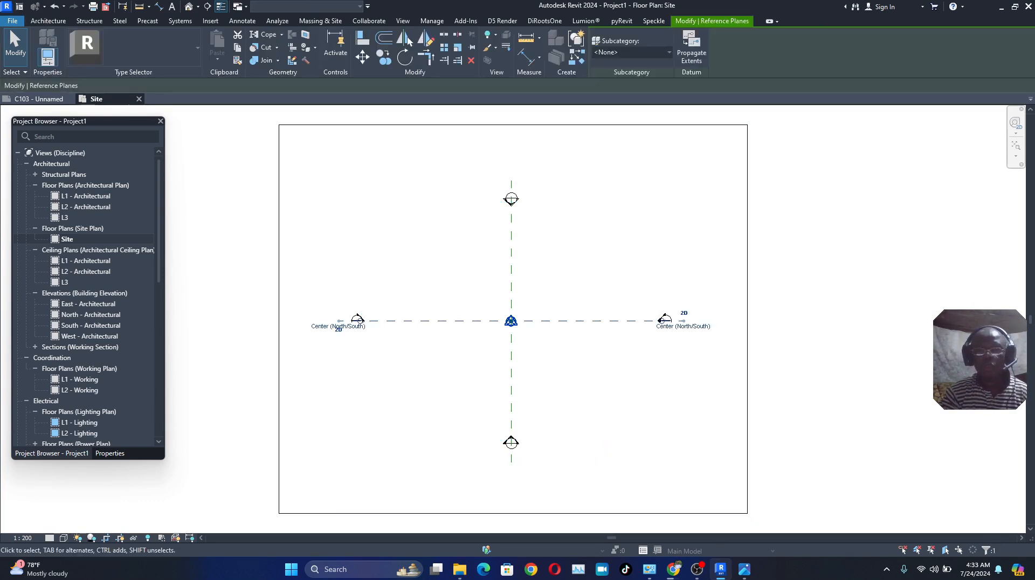
right_click(562, 380)
mouse_move(620, 156)
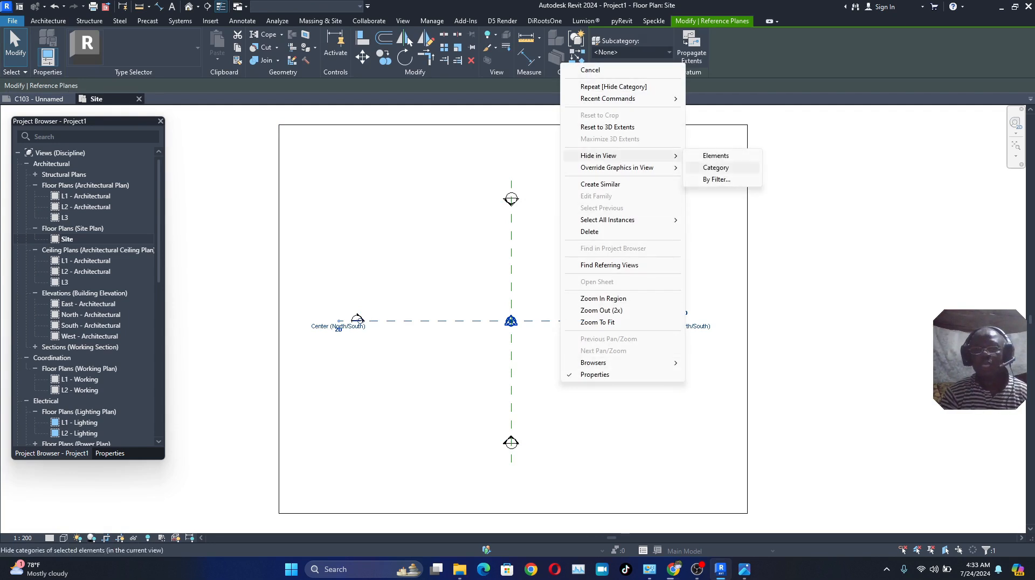
left_click(716, 168)
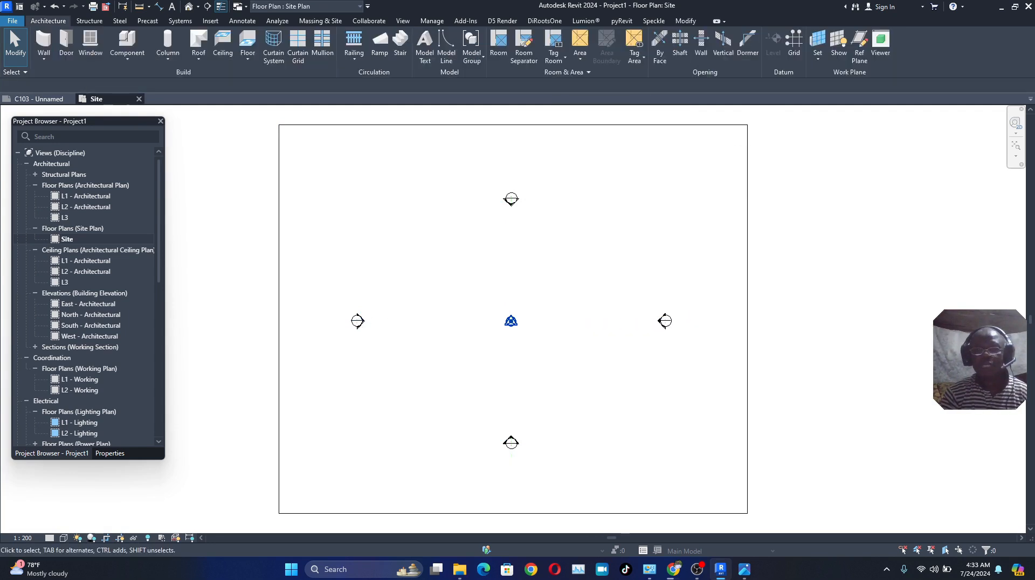
Move the east elevation marker about 65000 mm horizontally east, beyond the crop region
left_click(664, 321)
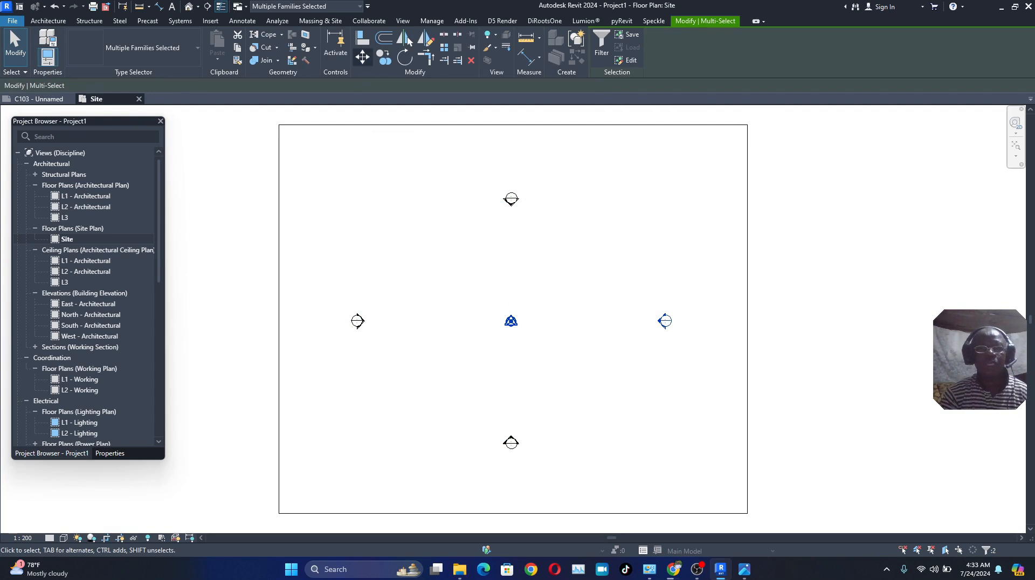
key("m")
key("v")
left_click(658, 321)
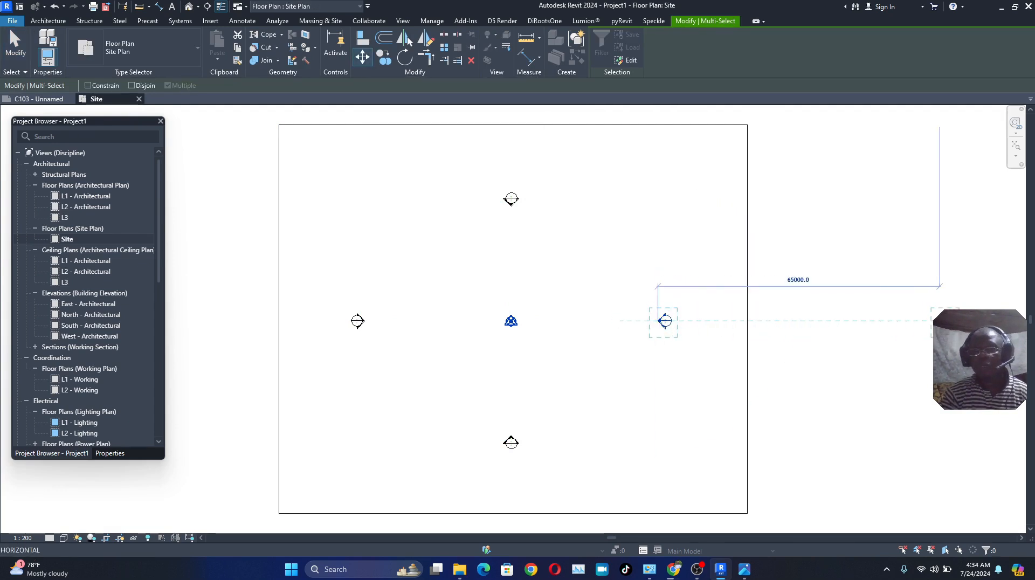
left_click(946, 127)
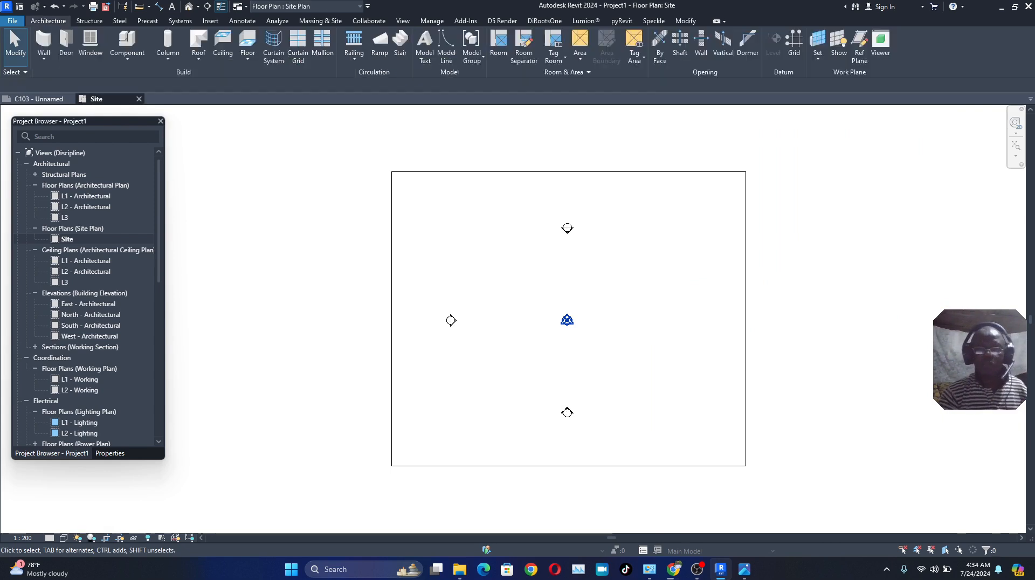
Move the west elevation marker horizontally west, well beyond the crop region
left_click_drag(475, 363, 413, 296)
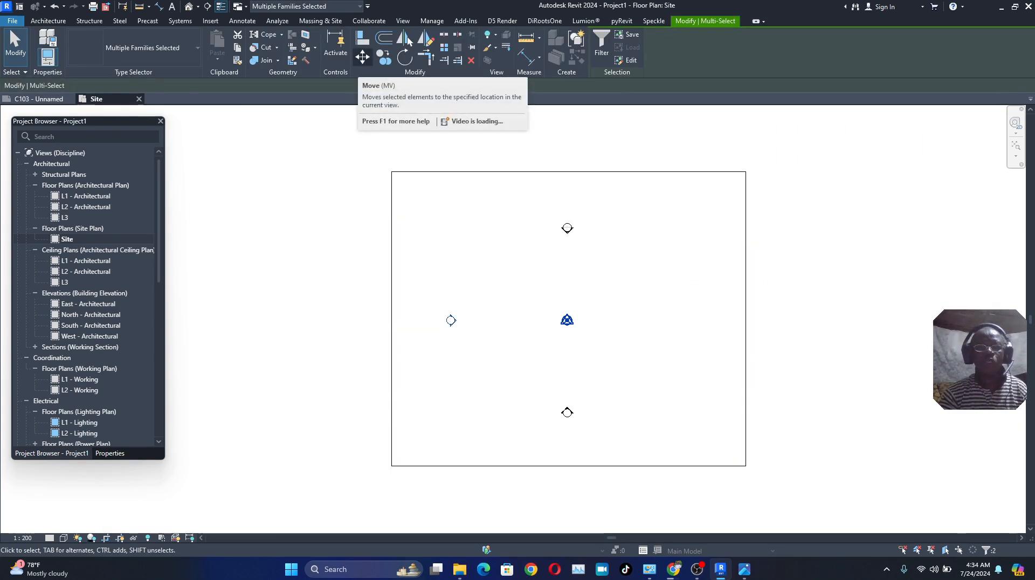
key("m")
key("v")
left_click(451, 320)
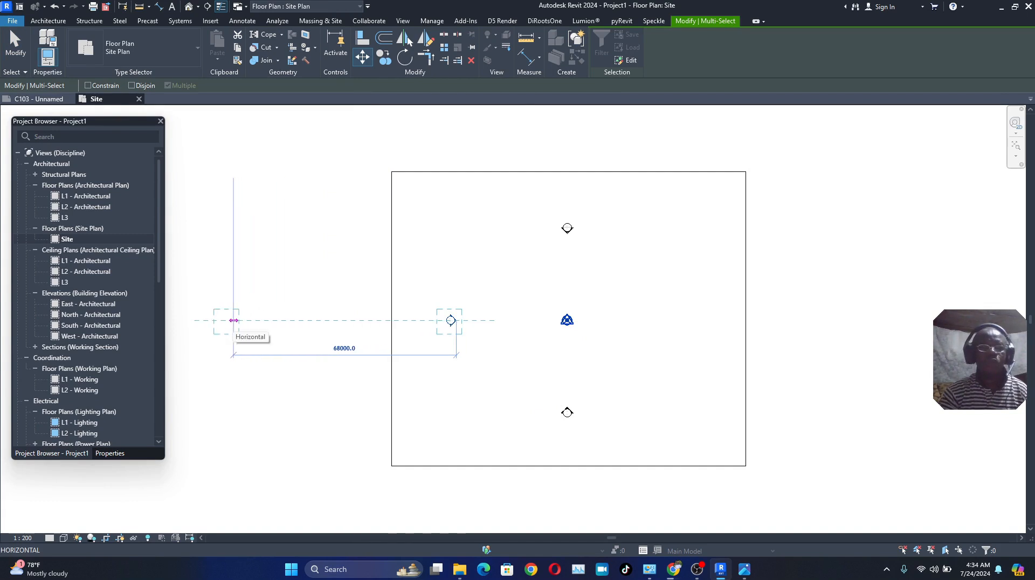
key("Escape")
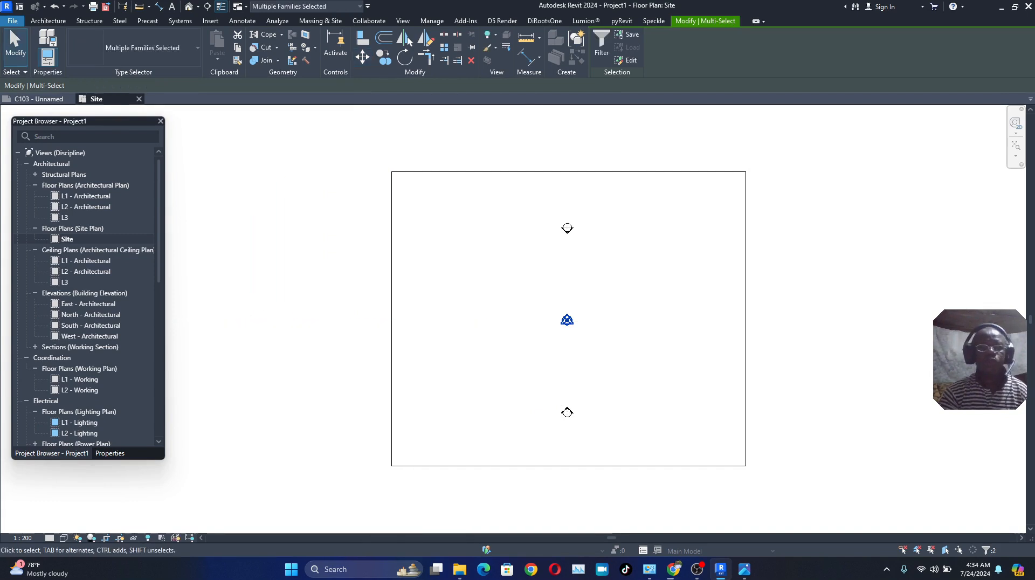
Move the south elevation marker straight south, well beyond the crop region, and clear the selection
left_click_drag(575, 396, 532, 436)
key("m")
key("v")
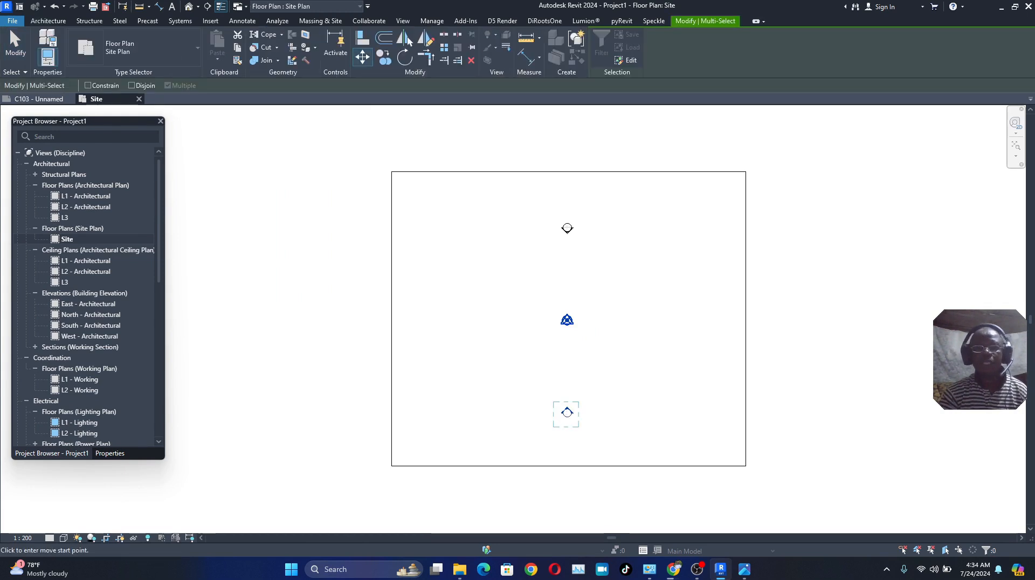
left_click(567, 410)
scroll(563, 431, "down", 5)
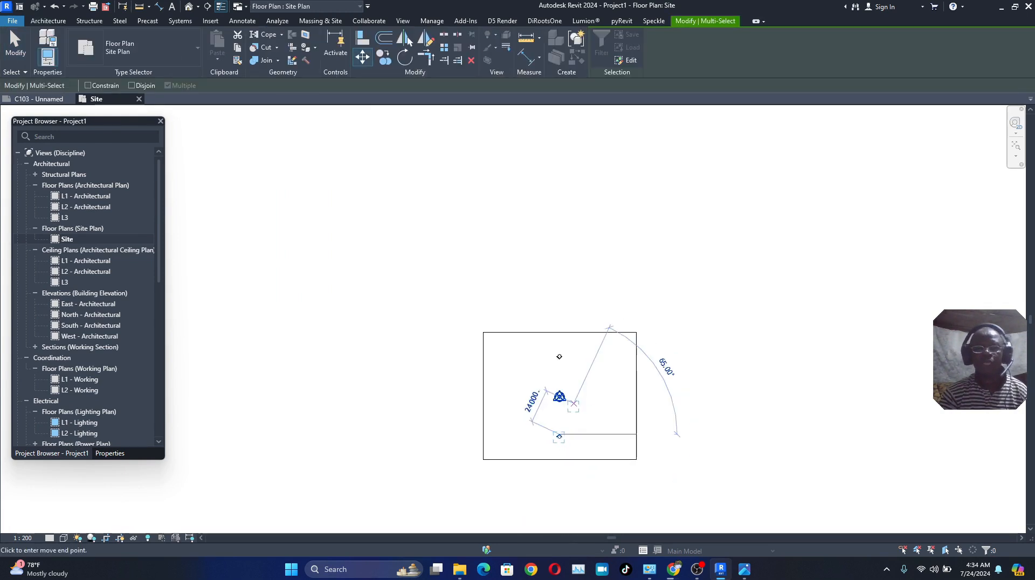
scroll(566, 469, "up", 2)
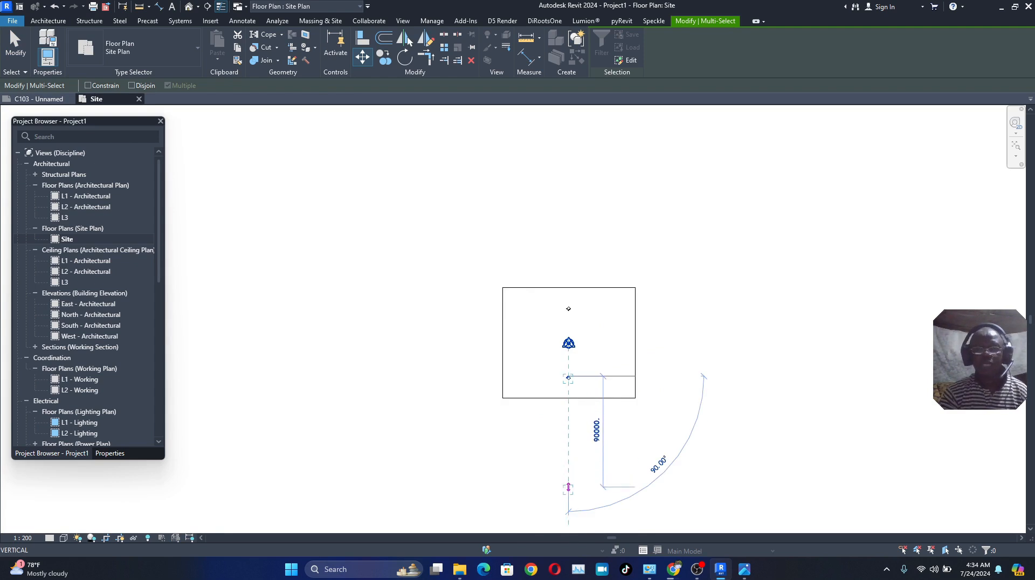
key("Escape")
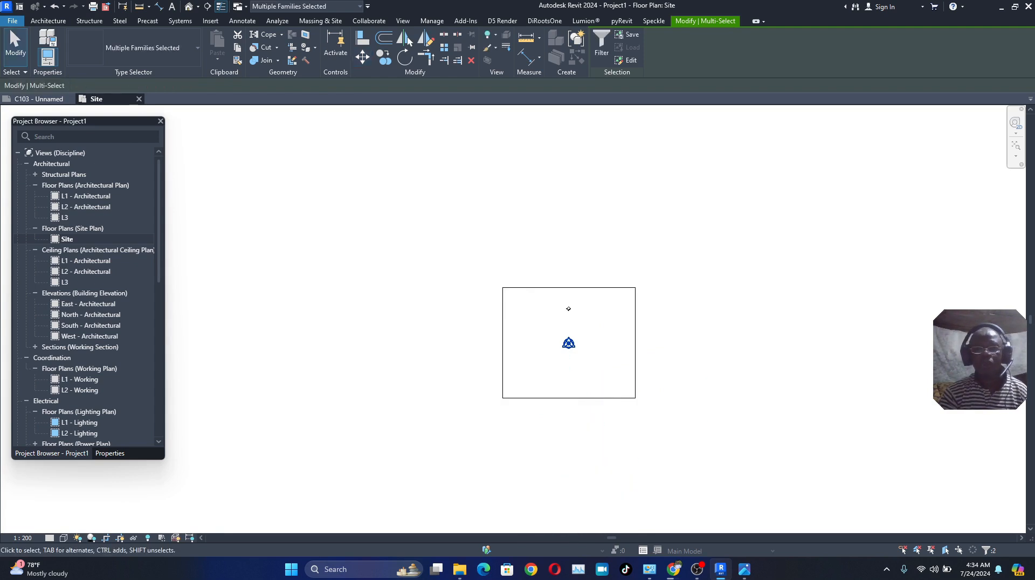
key("Escape")
Move the north elevation marker about 136000 mm straight north, beyond the crop region
left_click_drag(531, 300, 531, 300)
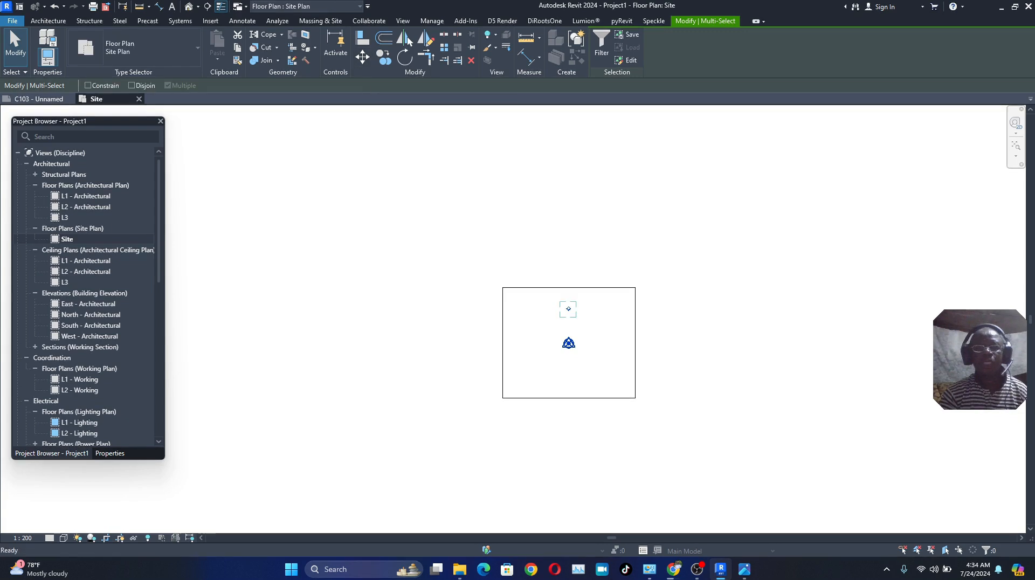
key("m")
key("v")
left_click(567, 309)
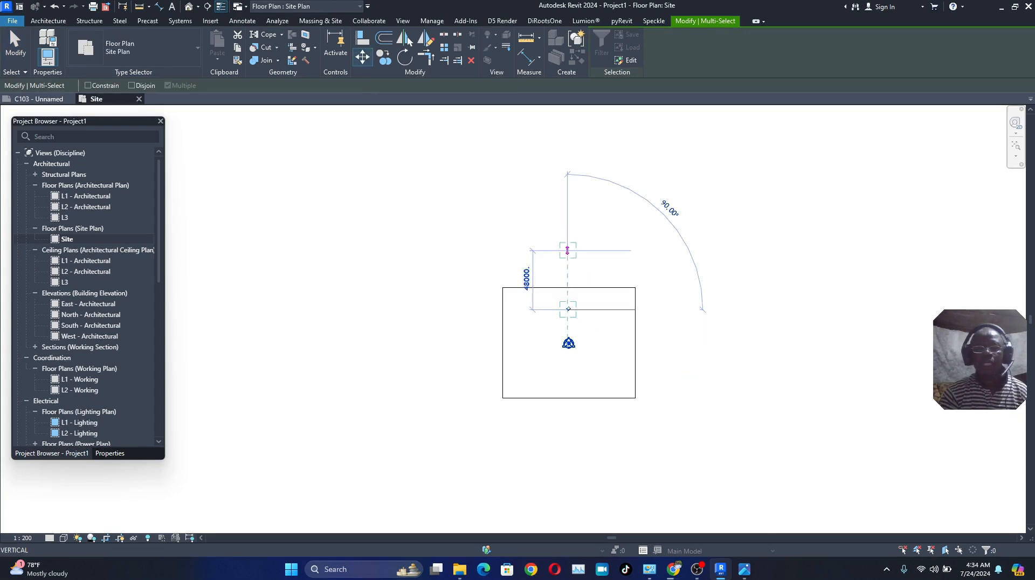
type("130000")
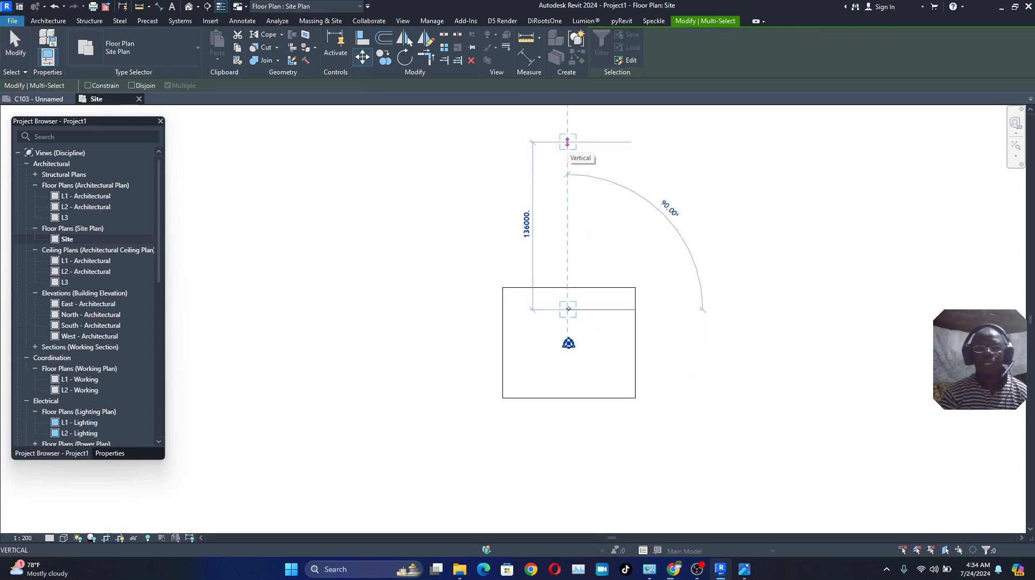
key("Return")
Enlarge the Site plan's crop region on all four sides so that it encloses every elevation marker
left_click(635, 343)
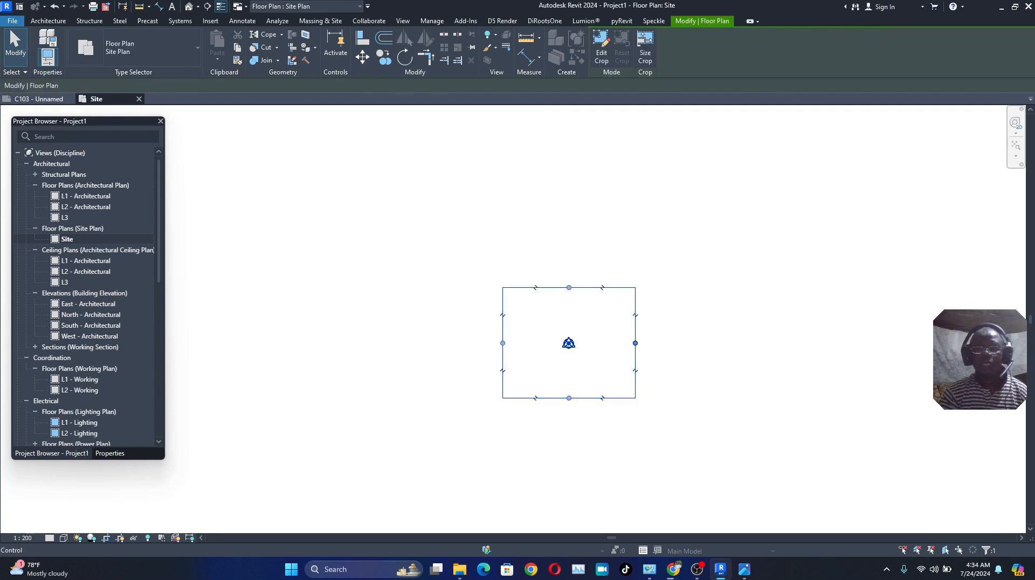
left_click_drag(634, 342, 893, 343)
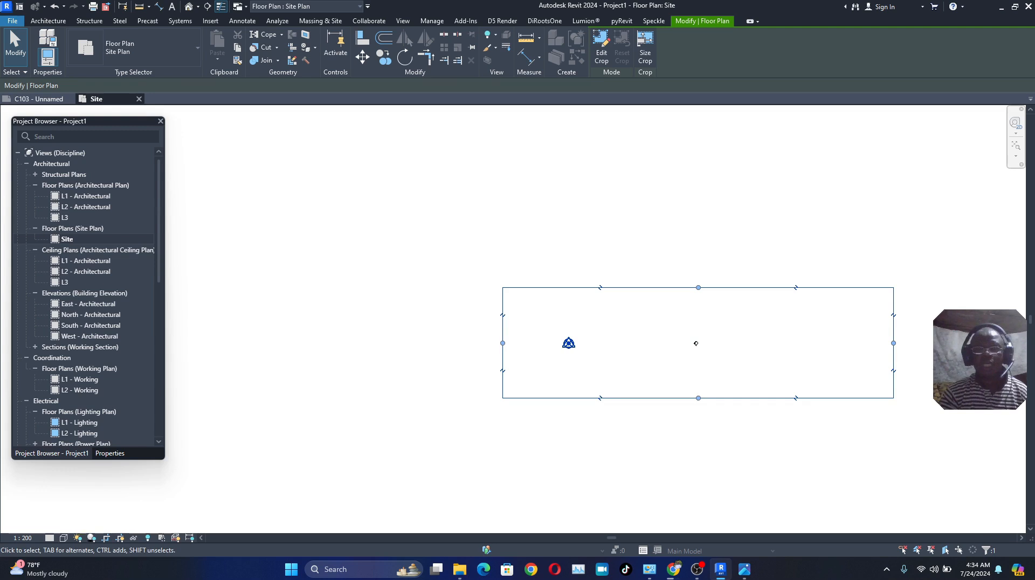
left_click_drag(502, 343, 286, 343)
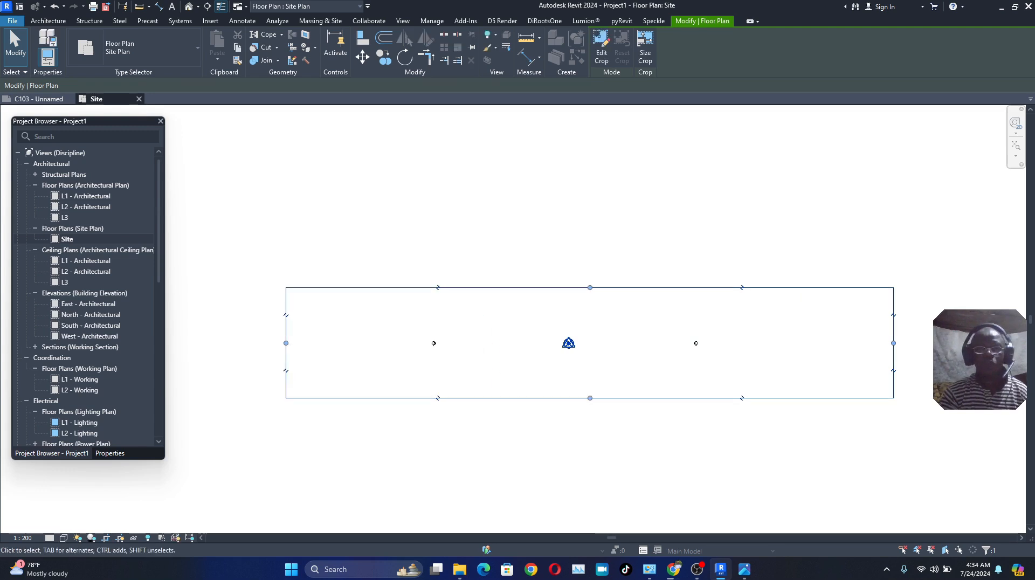
left_click_drag(589, 288, 590, 127)
left_click_drag(589, 398, 589, 520)
scroll(555, 363, "down", 3)
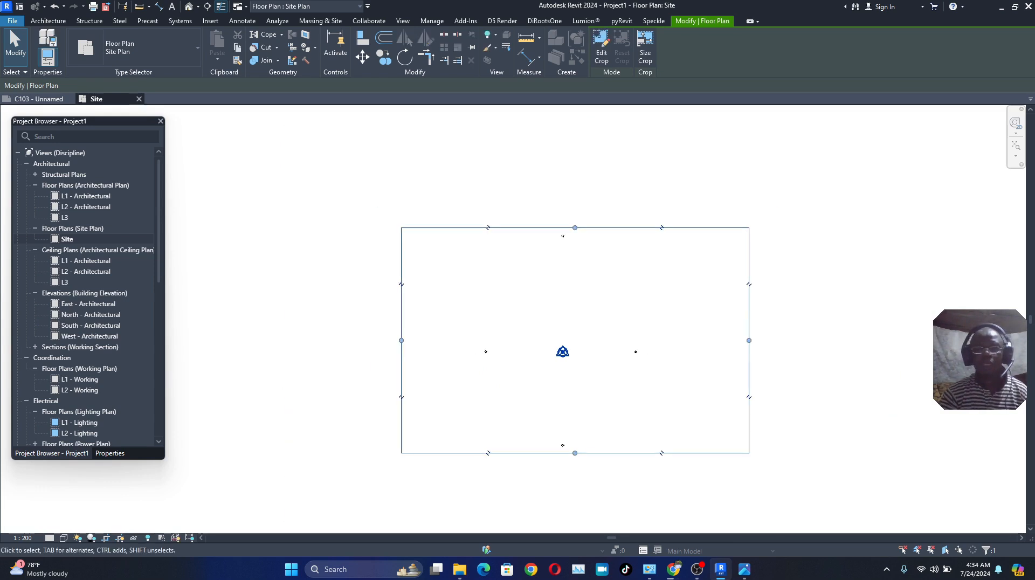
left_click_drag(575, 453, 574, 484)
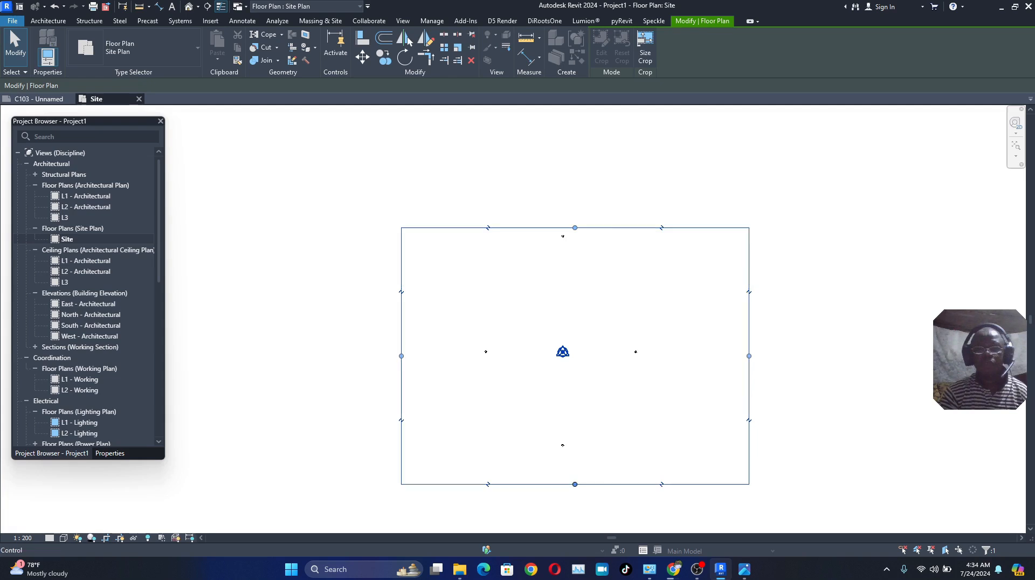
Move the west elevation marker farther west, keeping it level and inside the enlarged crop region
scroll(513, 375, "up", 2)
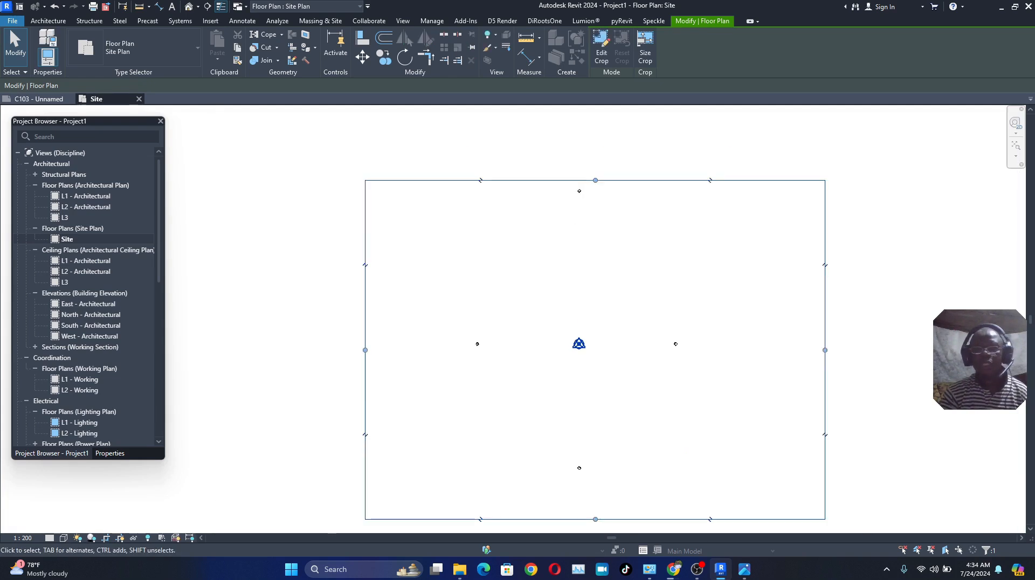
scroll(661, 348, "up", 1)
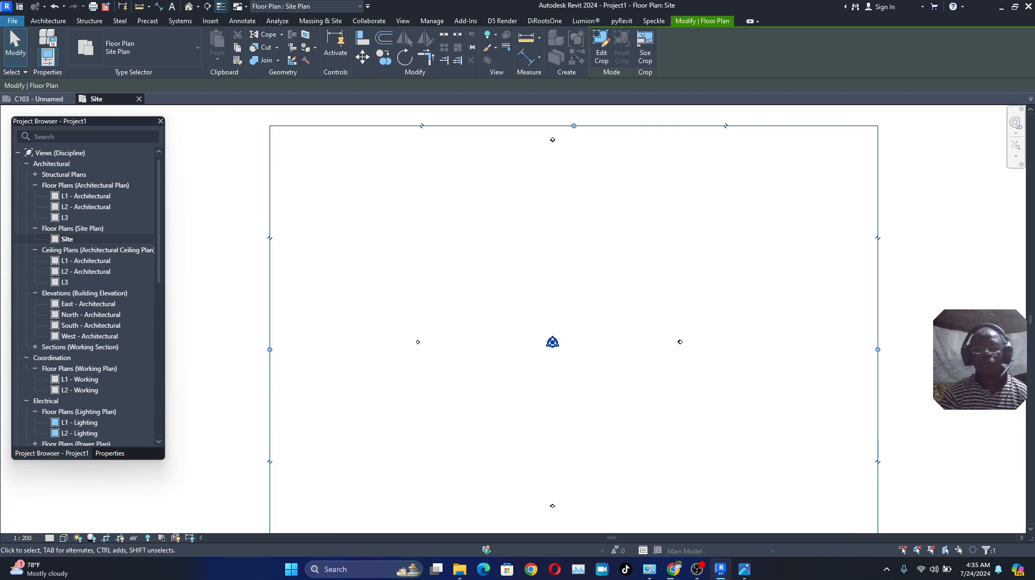
left_click_drag(402, 327, 434, 358)
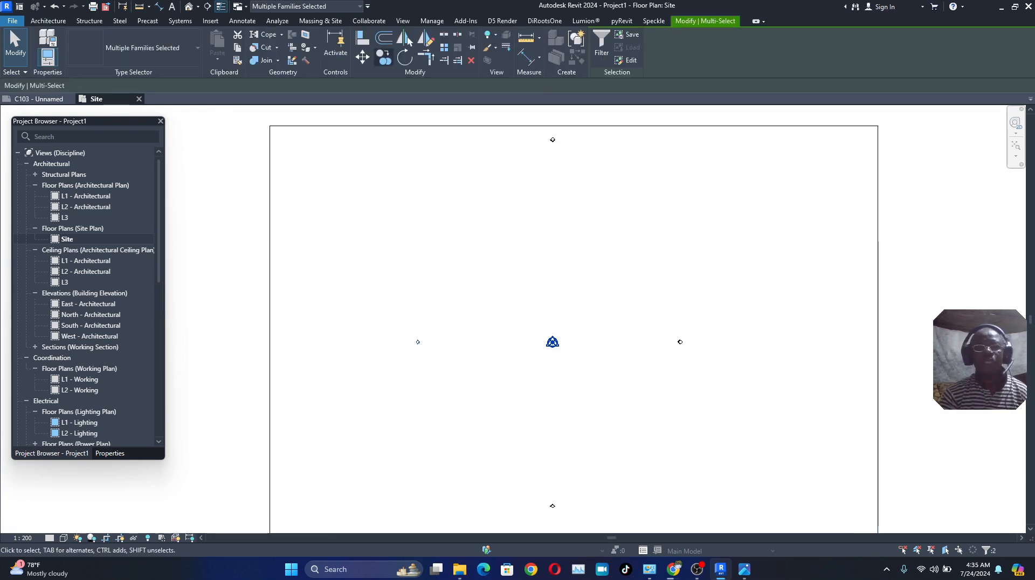
left_click(362, 56)
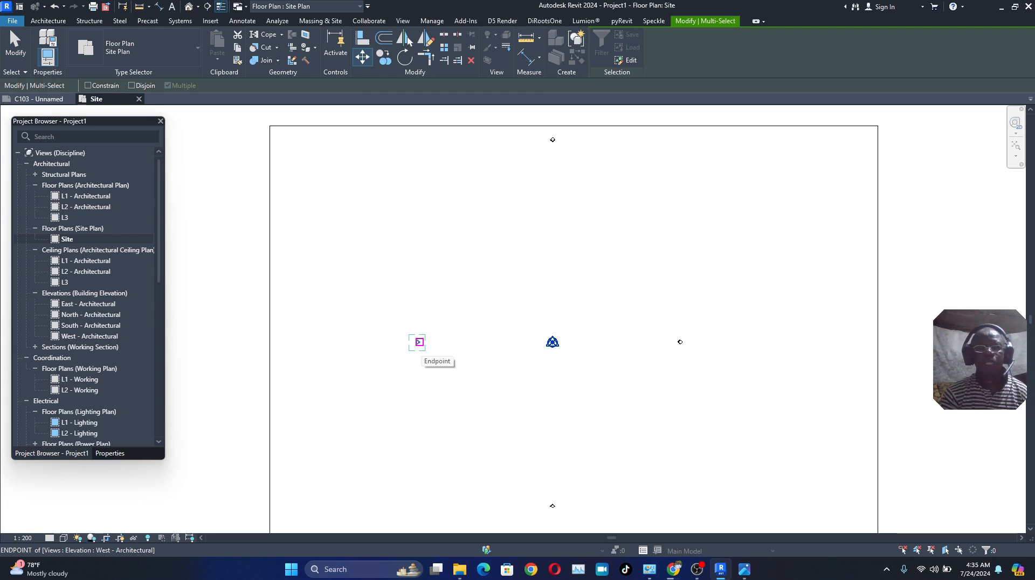
left_click(420, 342)
left_click(338, 342)
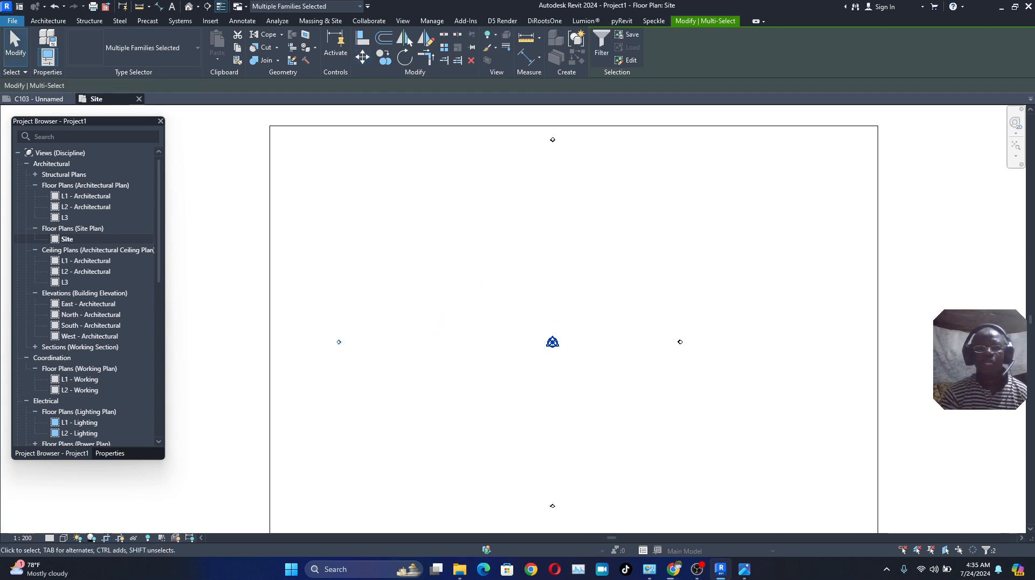
Move the east elevation marker farther east, keeping it level and just inside the crop region's east edge
left_click_drag(650, 331, 701, 396)
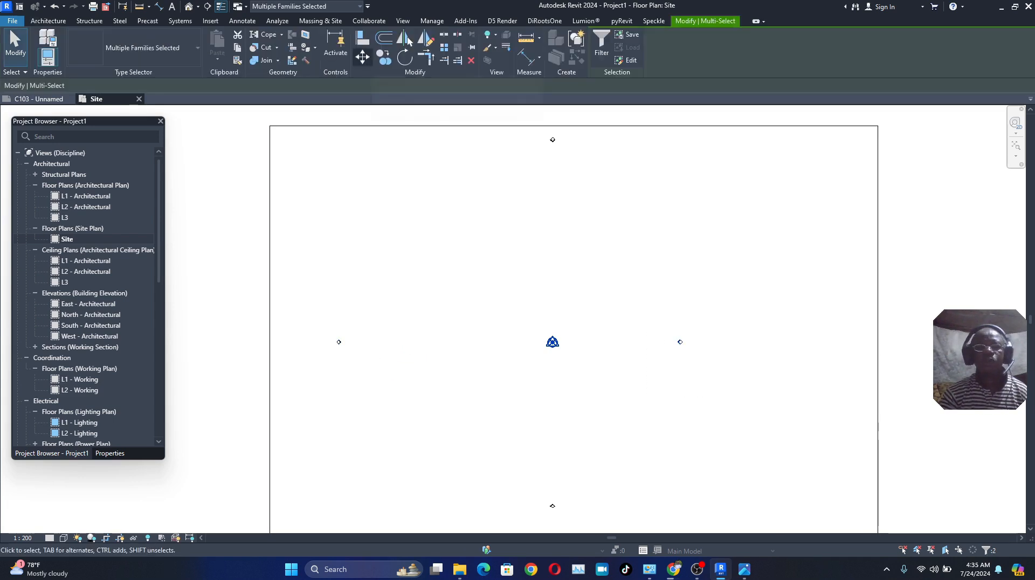
key("m")
key("v")
left_click(679, 342)
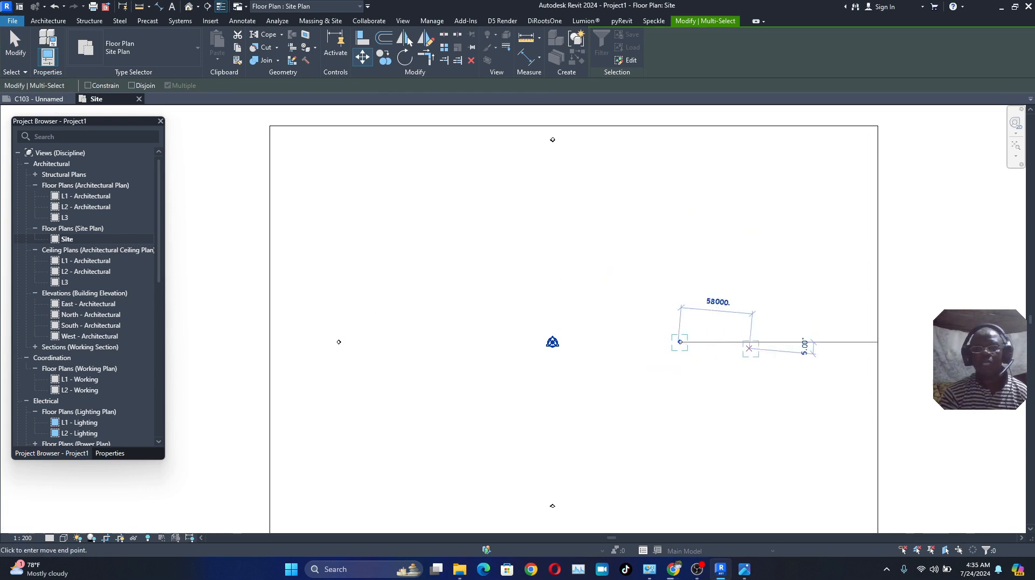
left_click(812, 341)
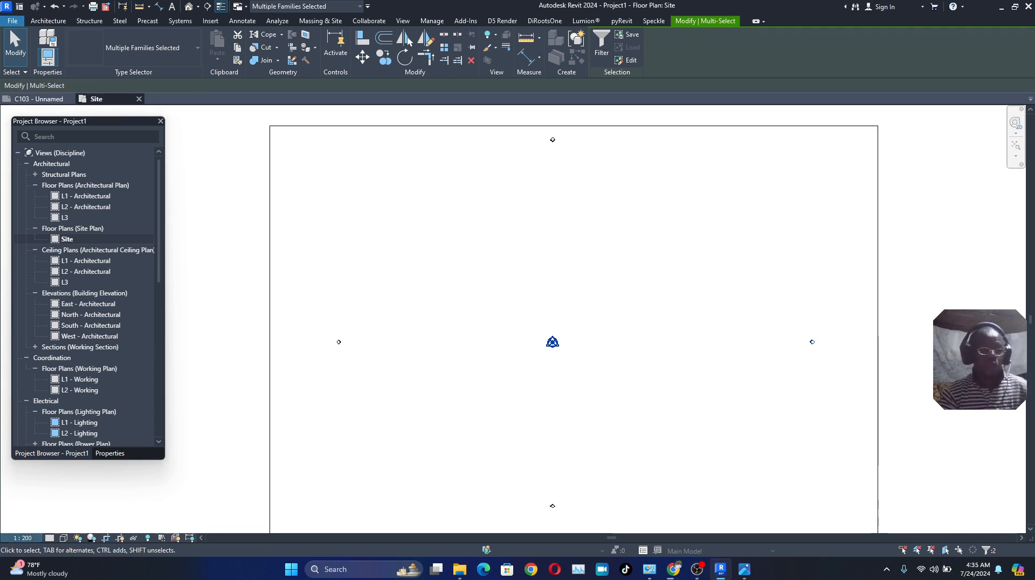
Set the Site plan's view scale to 1:500
left_click(23, 537)
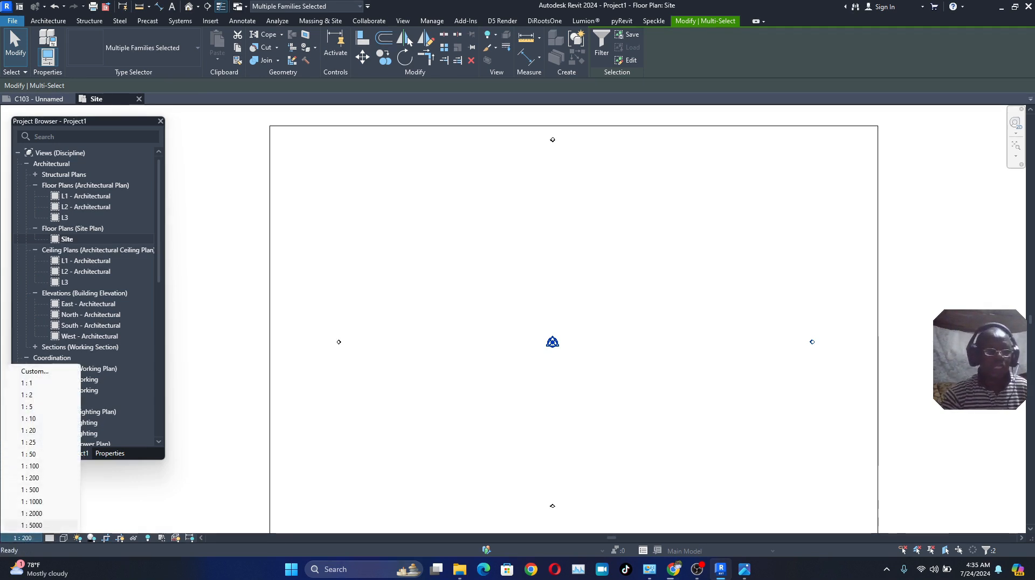
left_click(30, 489)
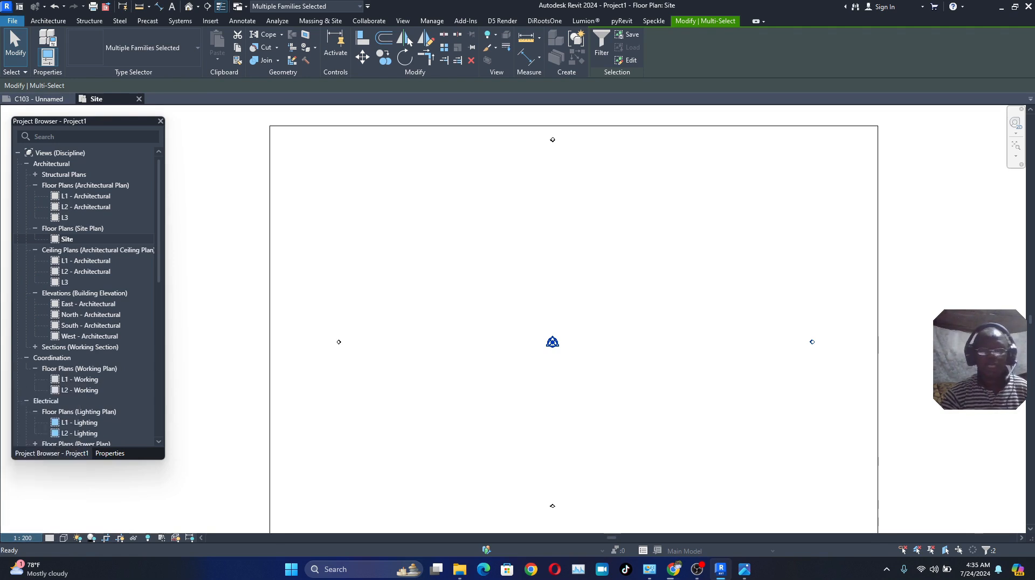
scroll(523, 367, "down", 5)
scroll(558, 419, "up", 4)
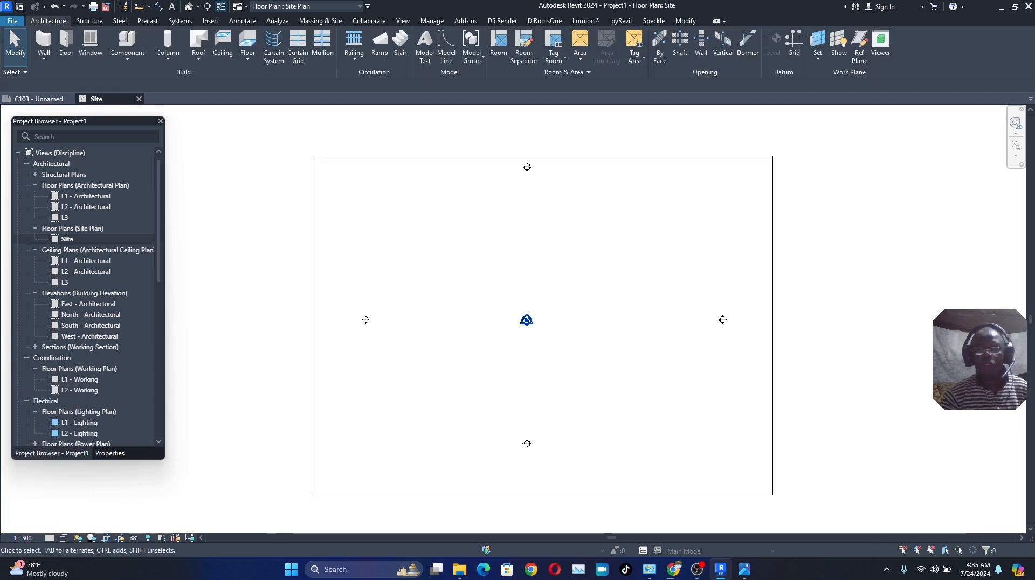
scroll(483, 388, "down", 2)
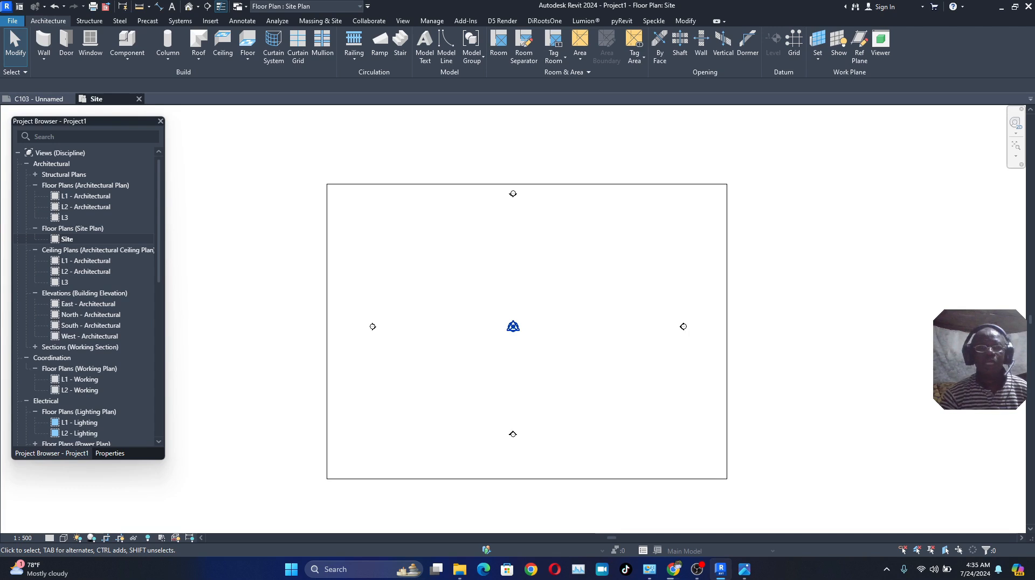
Set the project's Distance units to meters in the Project Units settings
left_click(432, 20)
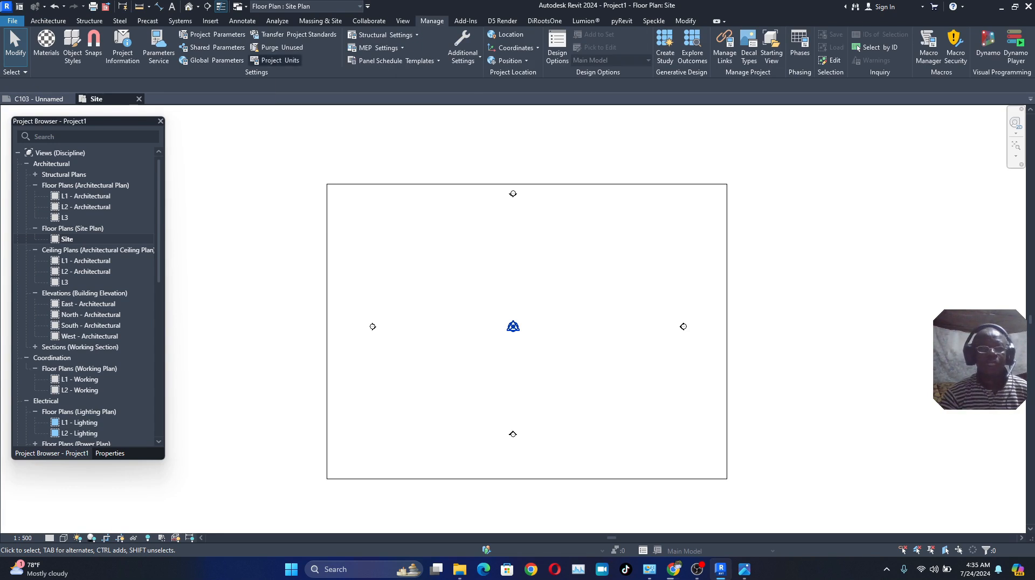
left_click(276, 61)
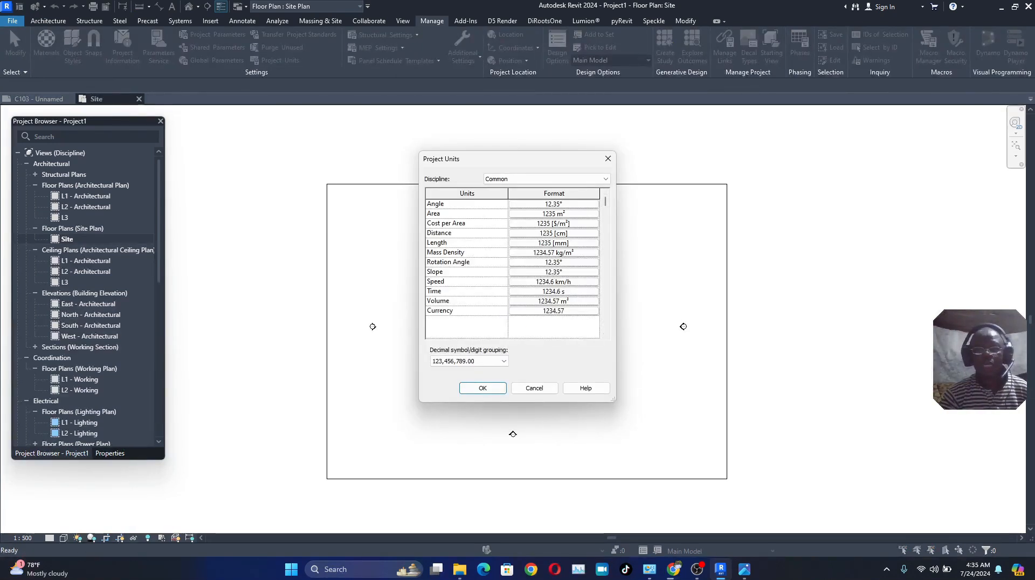
left_click(554, 232)
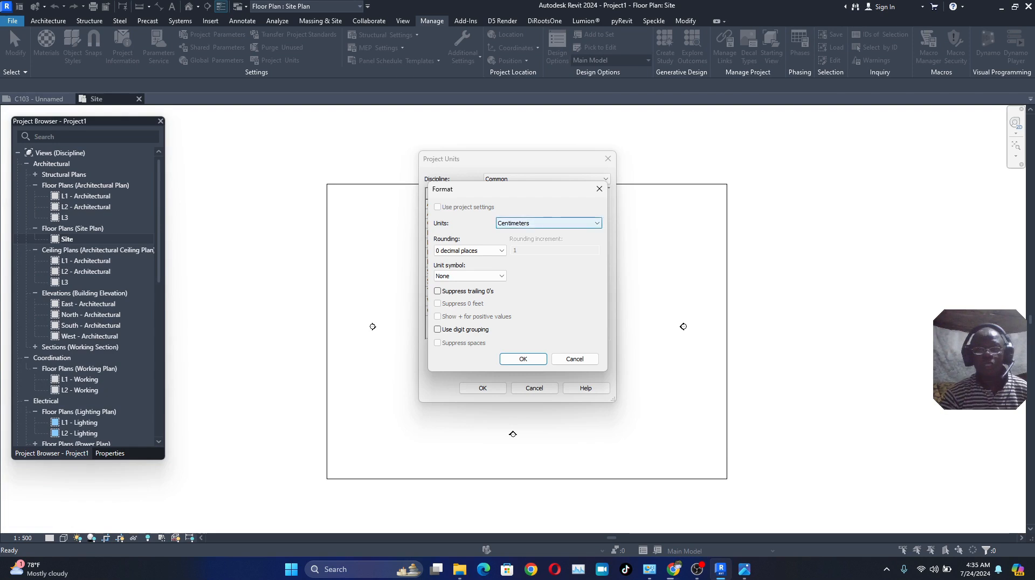
left_click(549, 222)
key("Down")
key("Down")
key("Down")
key("Down")
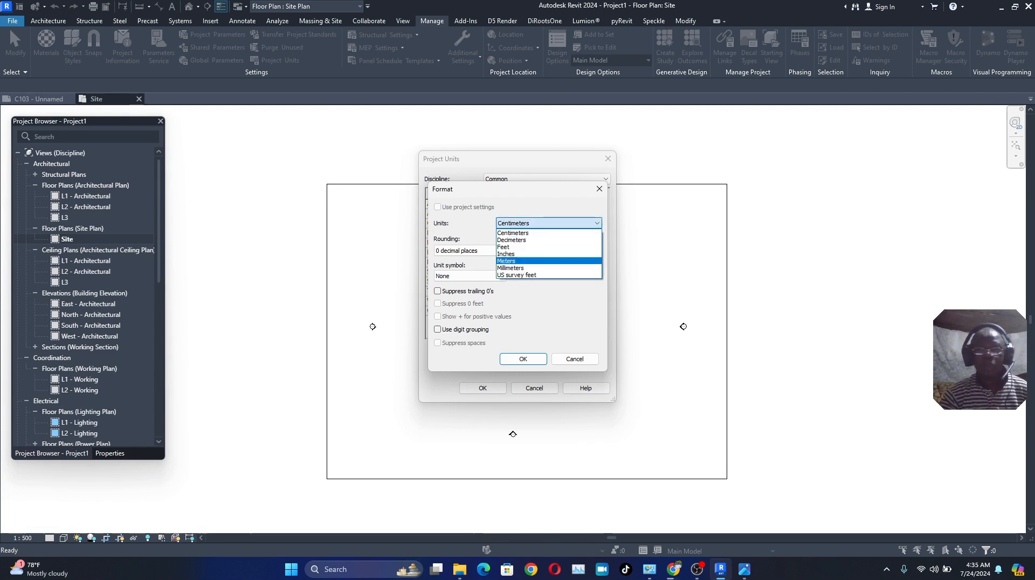
key("Return")
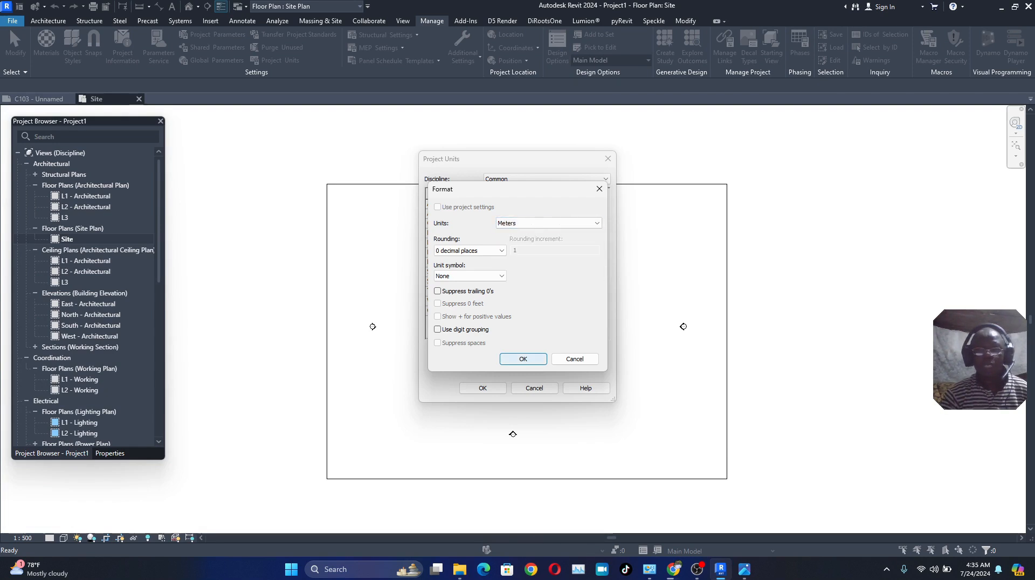
key("Return")
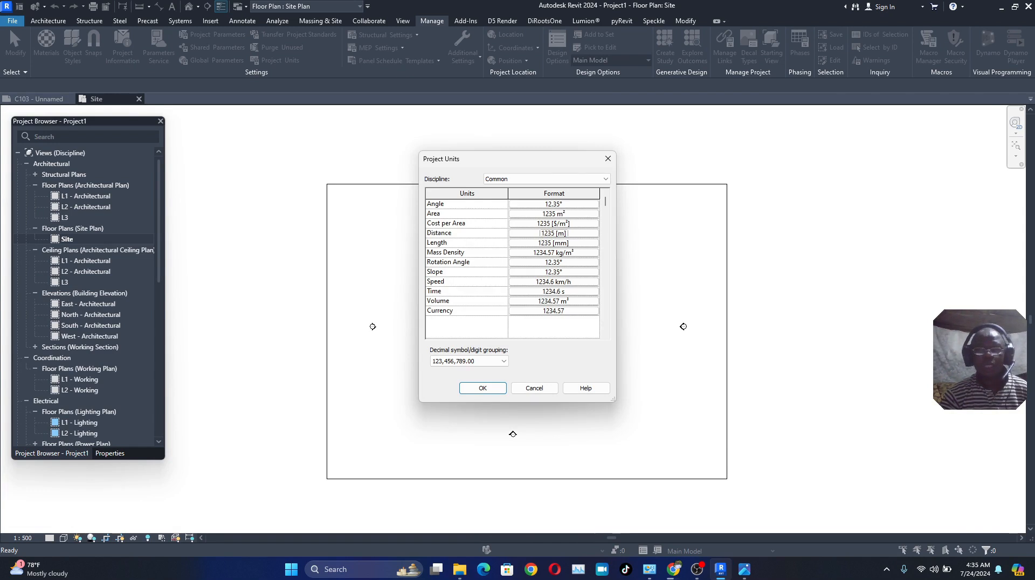
Set the project's Length units to meters and apply the project unit settings
key("Down")
key("Return")
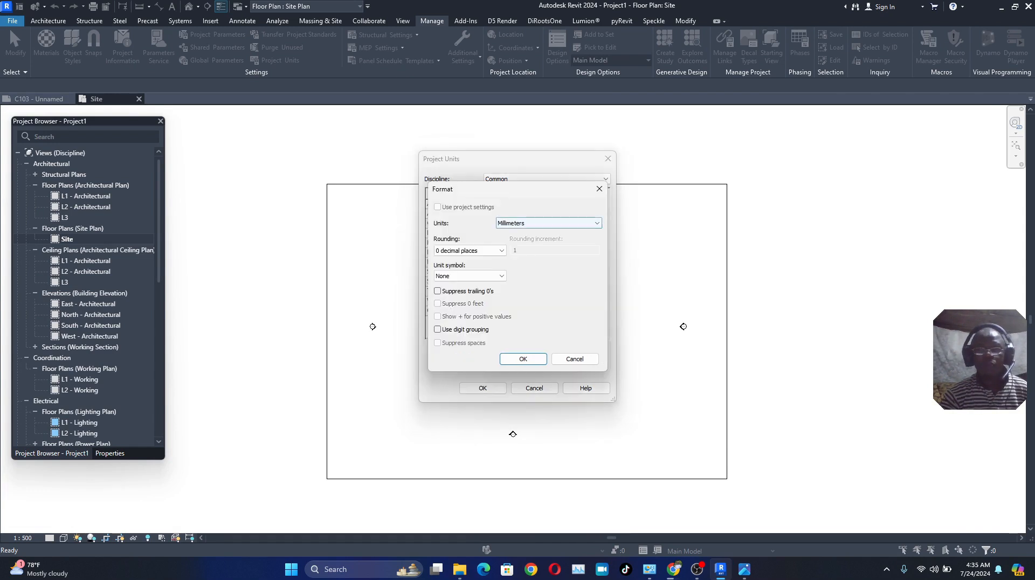
key("alt+Down")
key("Down")
key("Up")
key("Up")
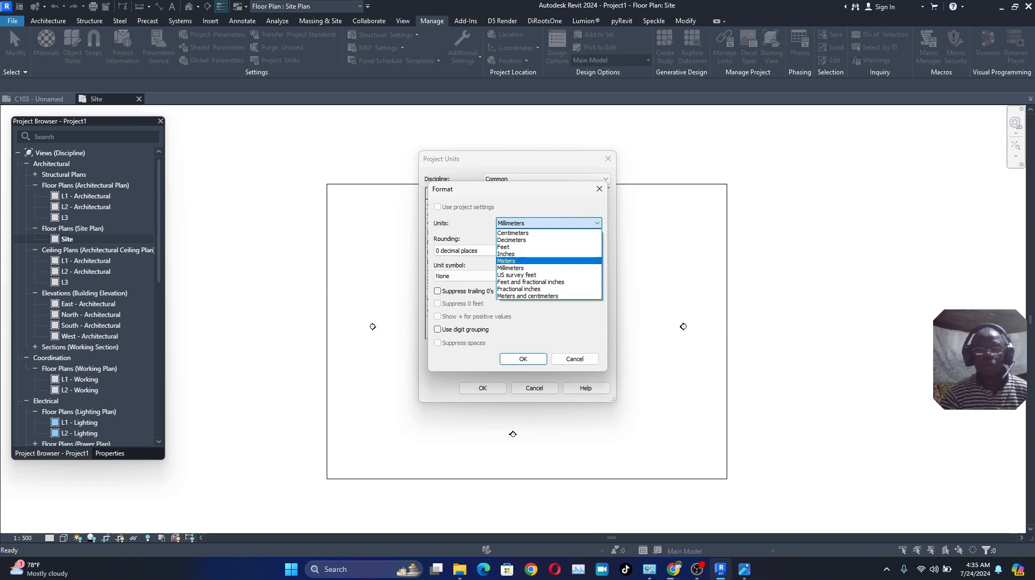
key("Return")
key("Return")
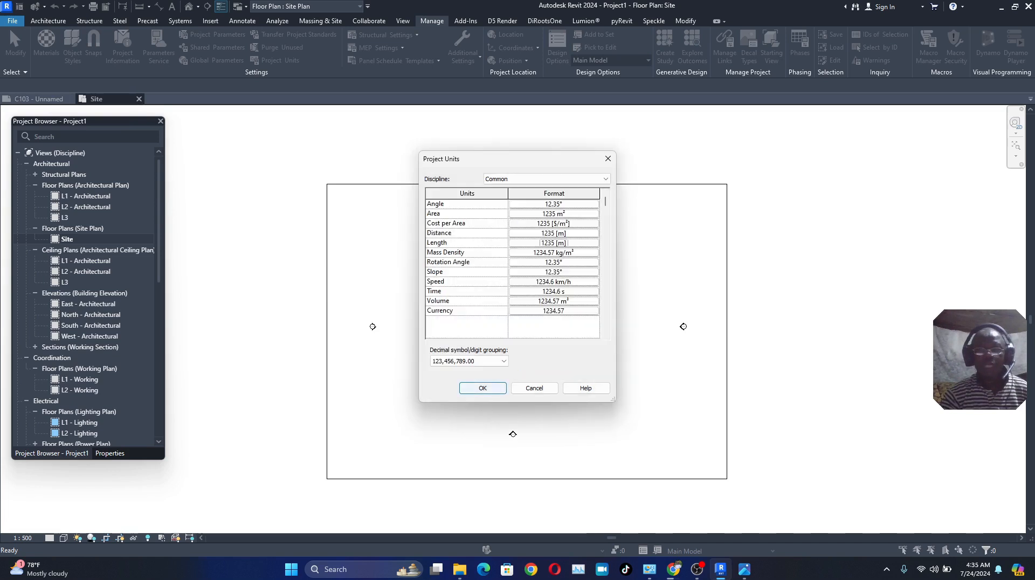
key("Return")
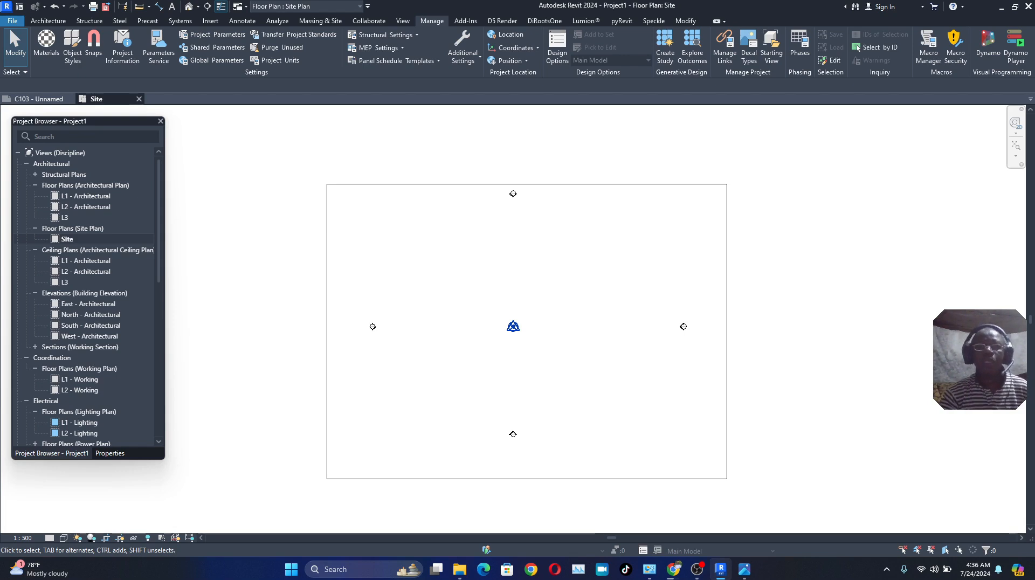
Start a toposolid from a CSV import, choosing GRAFTON DATA.csv from the EXTRACTED folder inside GRAFTON WORK on drive D
scroll(557, 345, "up", 1)
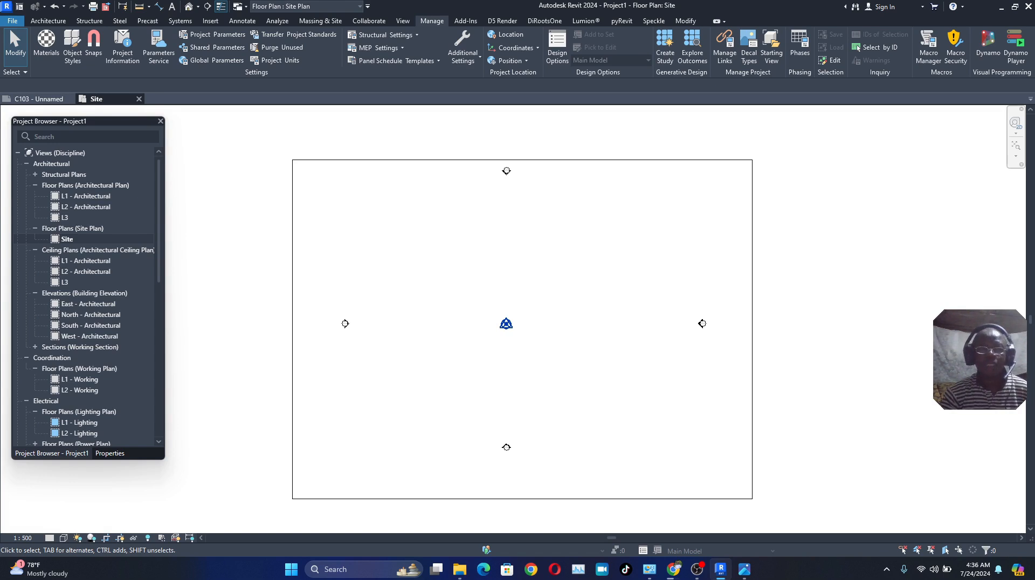
left_click(320, 21)
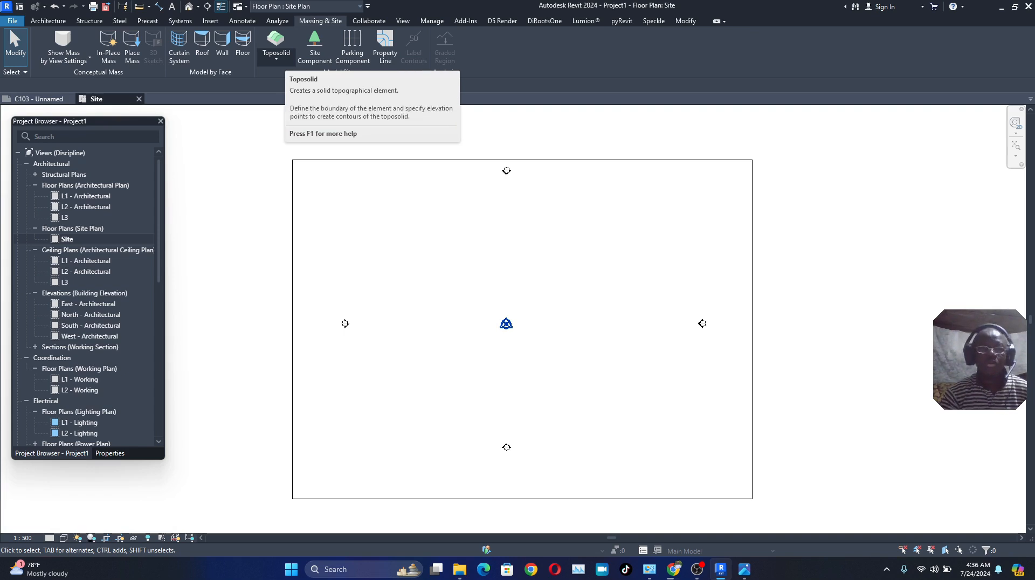
left_click(275, 57)
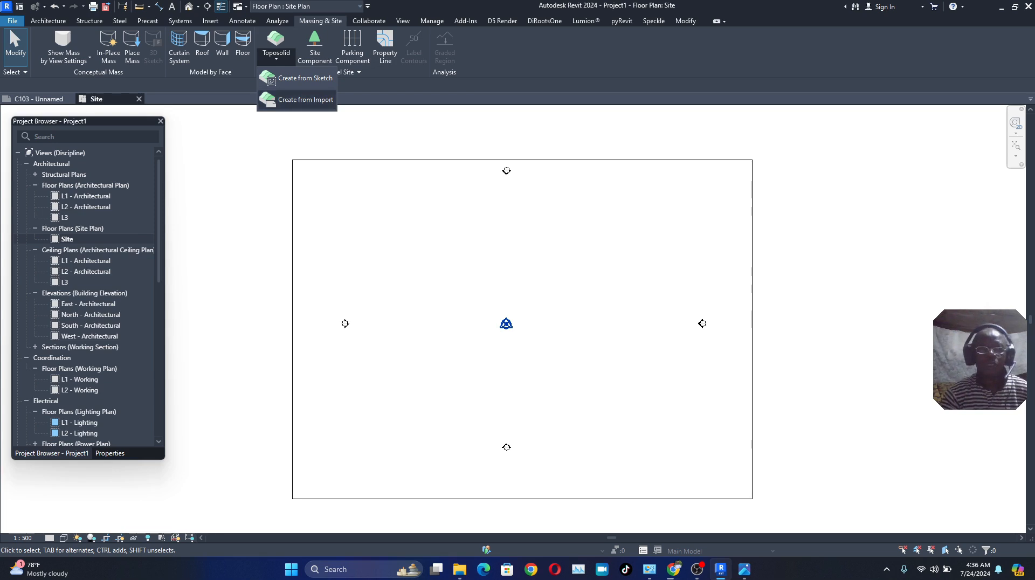
left_click(305, 99)
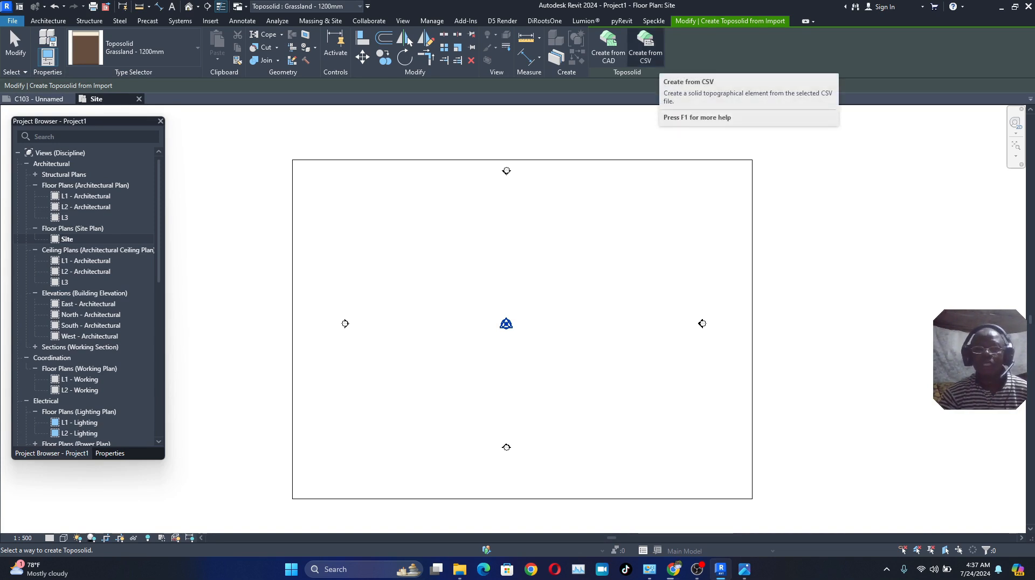
left_click(645, 46)
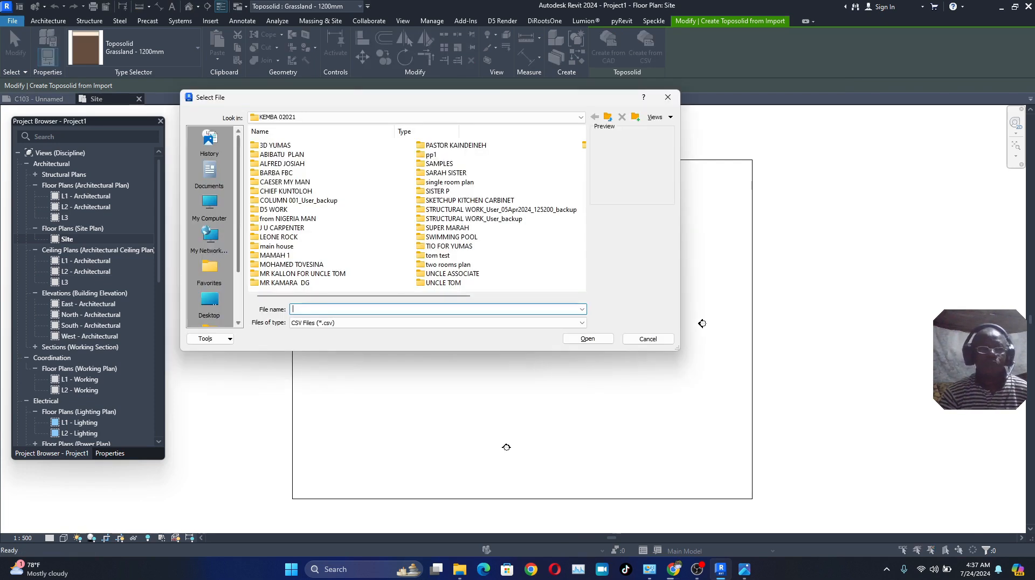
left_click(209, 205)
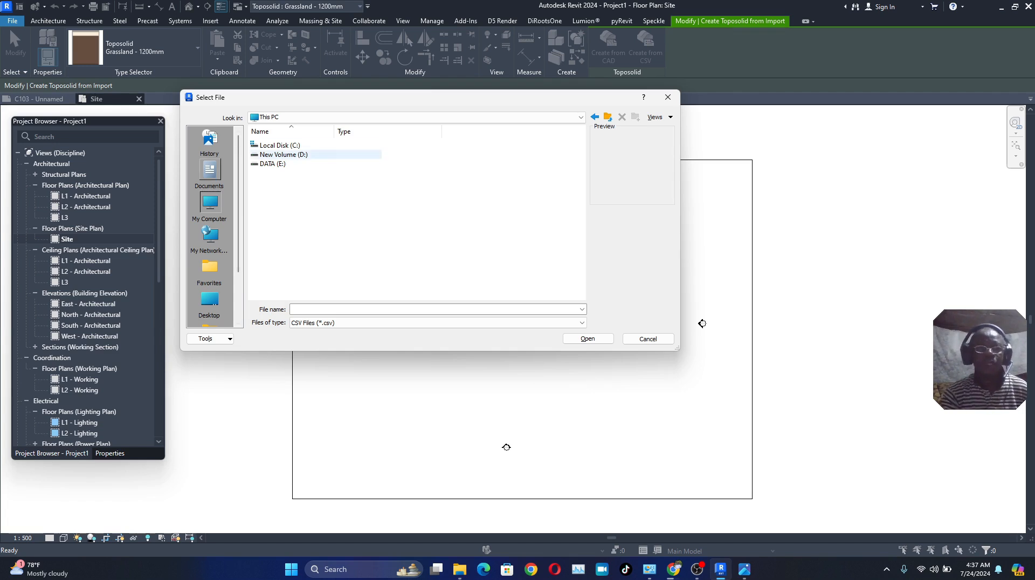
double_click(283, 155)
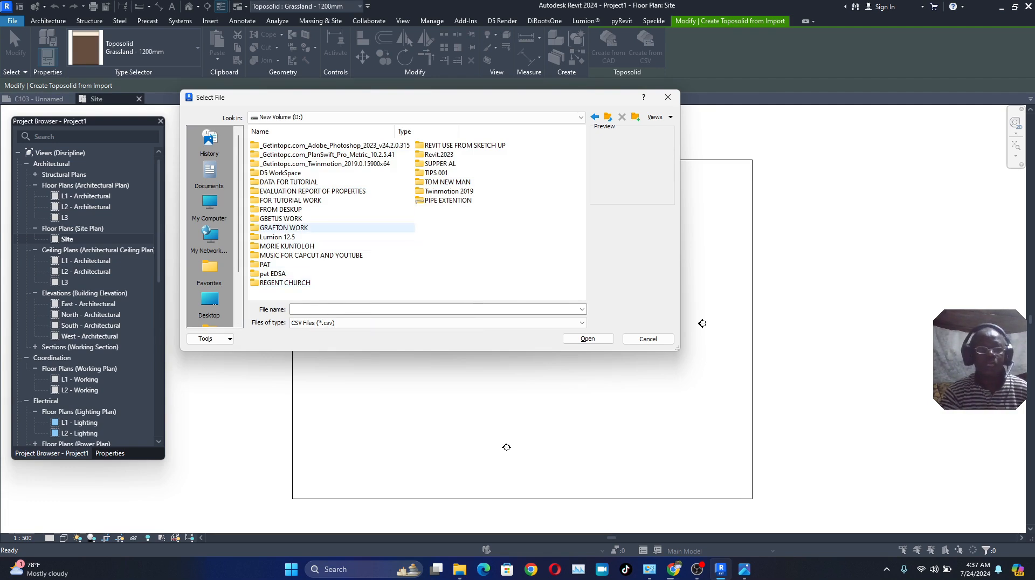
double_click(284, 228)
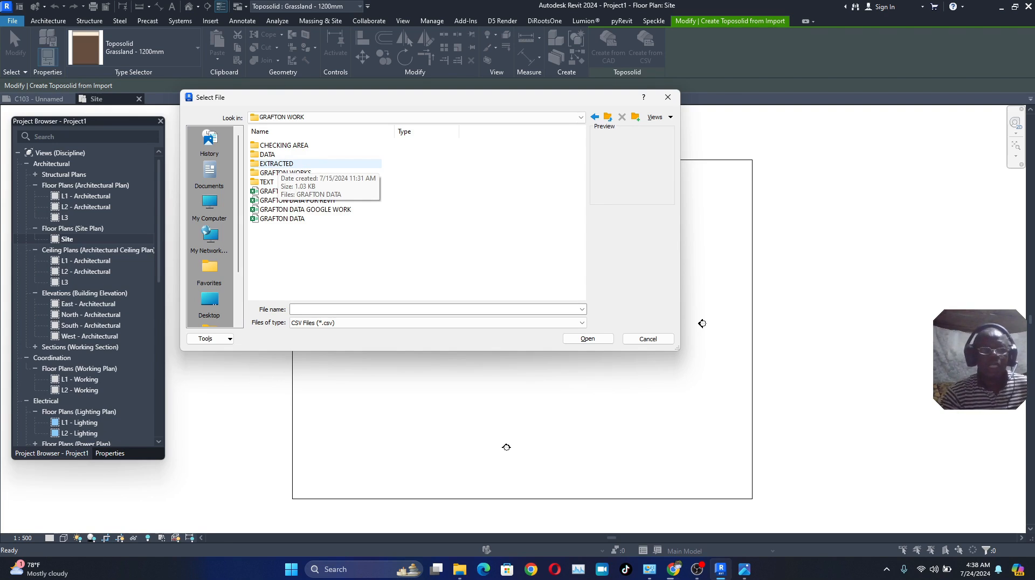
double_click(276, 163)
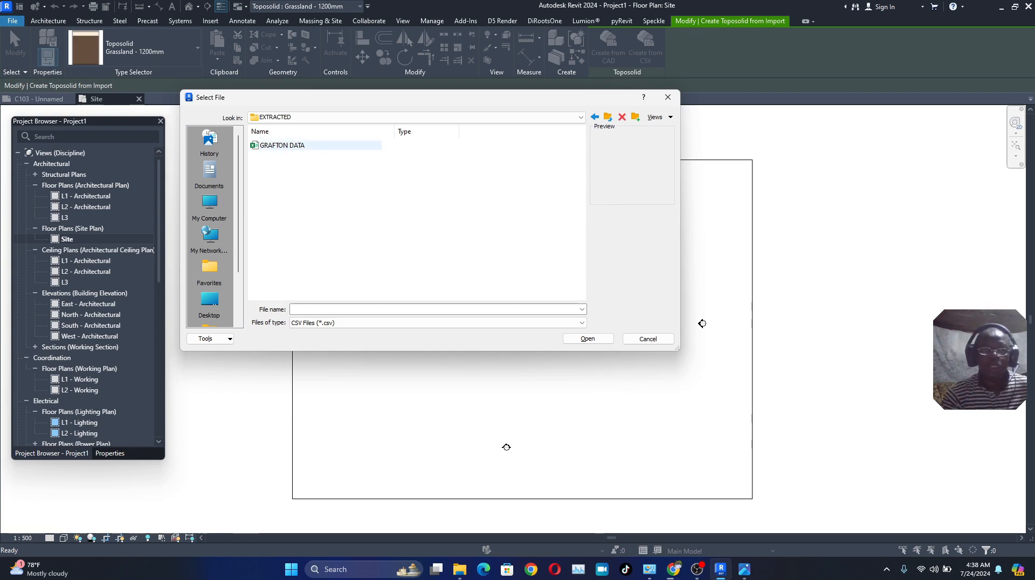
left_click(282, 145)
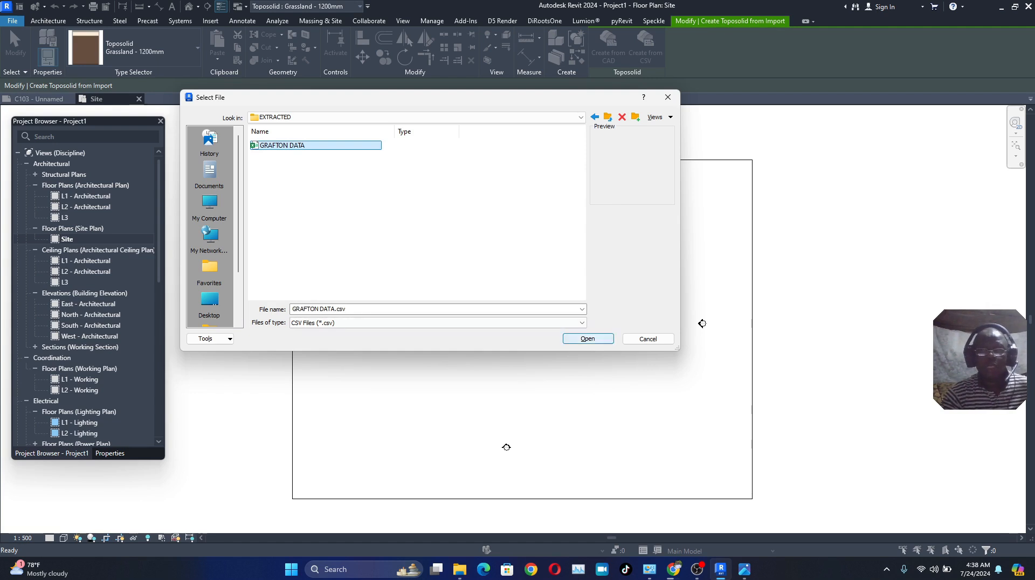
left_click(588, 339)
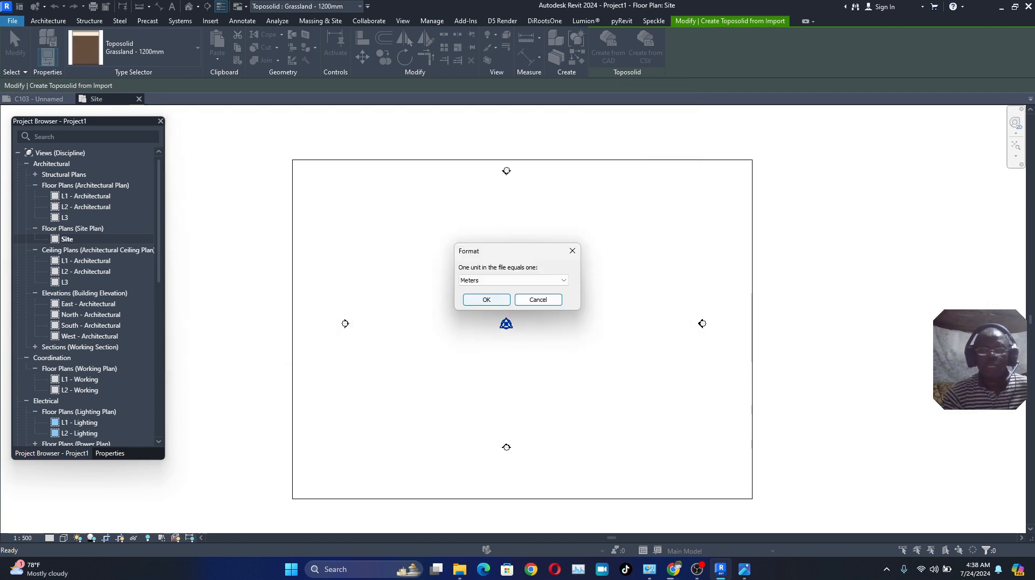
Generate the Grassland - 1200mm toposolid from the CSV points with meters as the file's unit
left_click(513, 280)
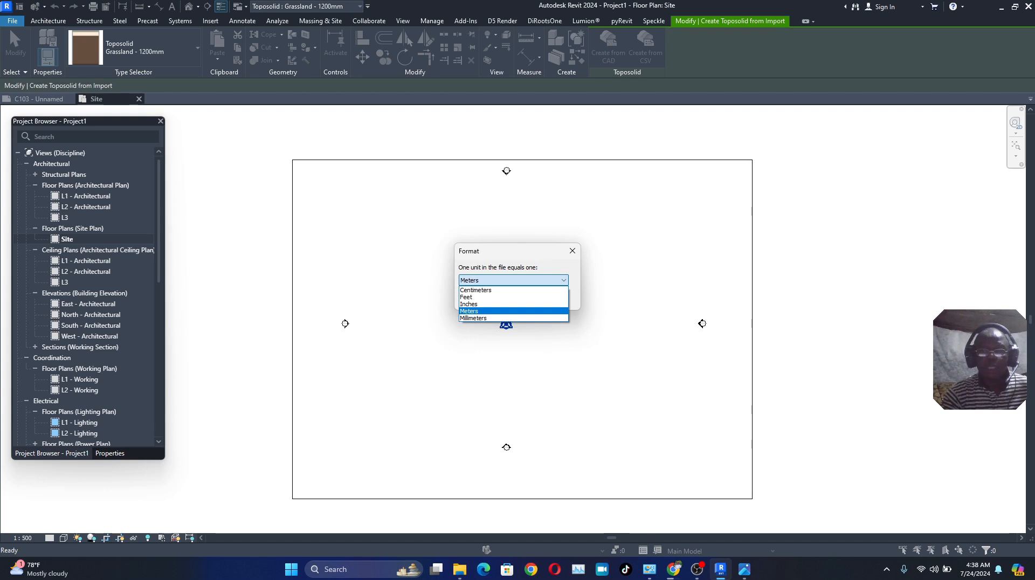
key("Return")
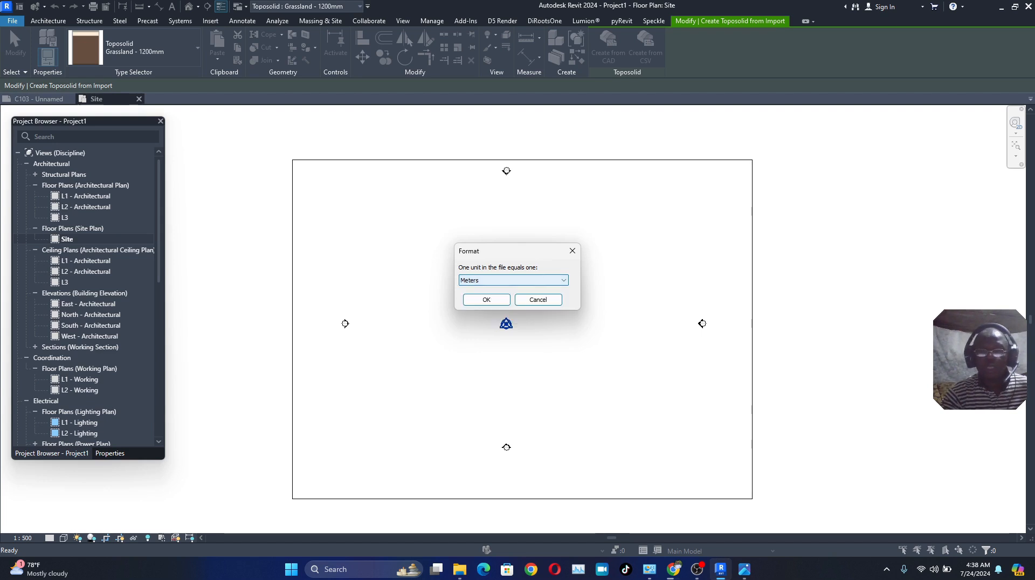
left_click(513, 279)
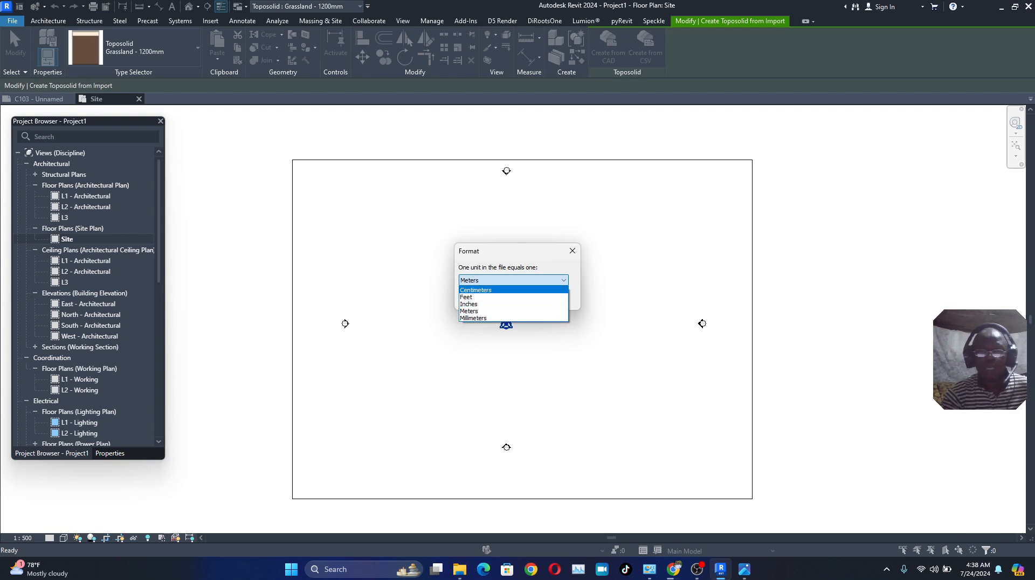
key("Escape")
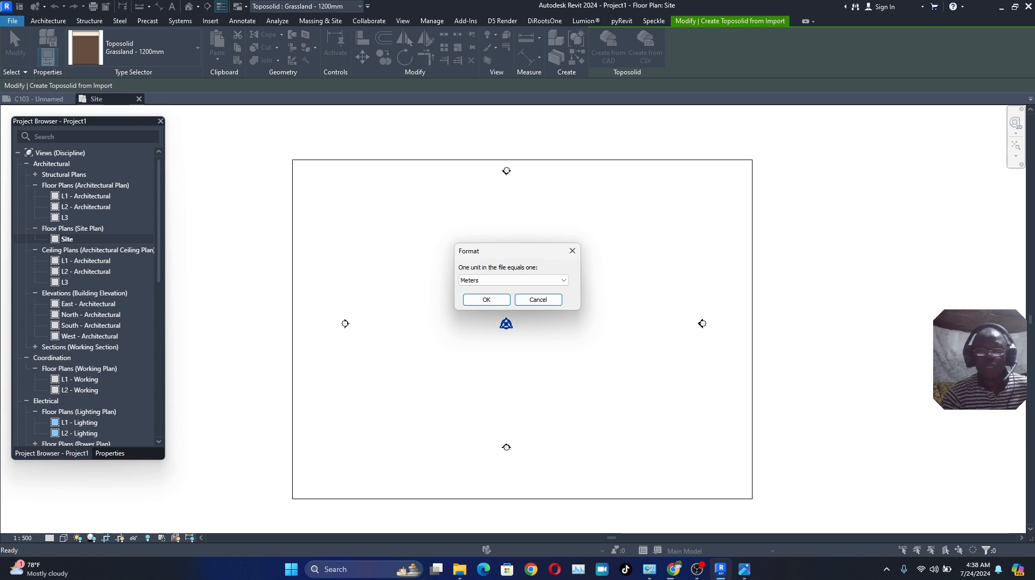
key("Return")
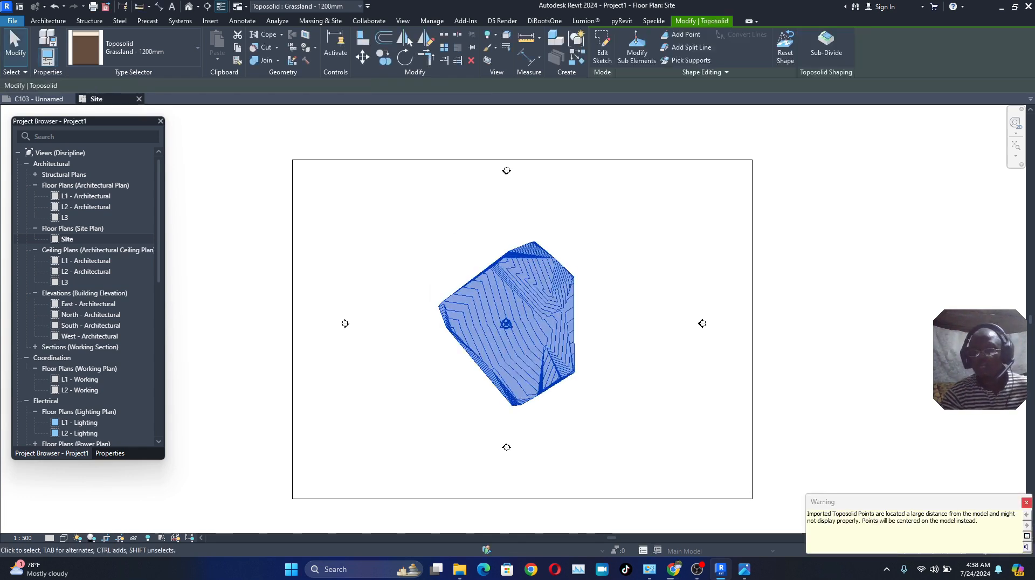
scroll(466, 364, "up", 3)
scroll(499, 289, "down", 3)
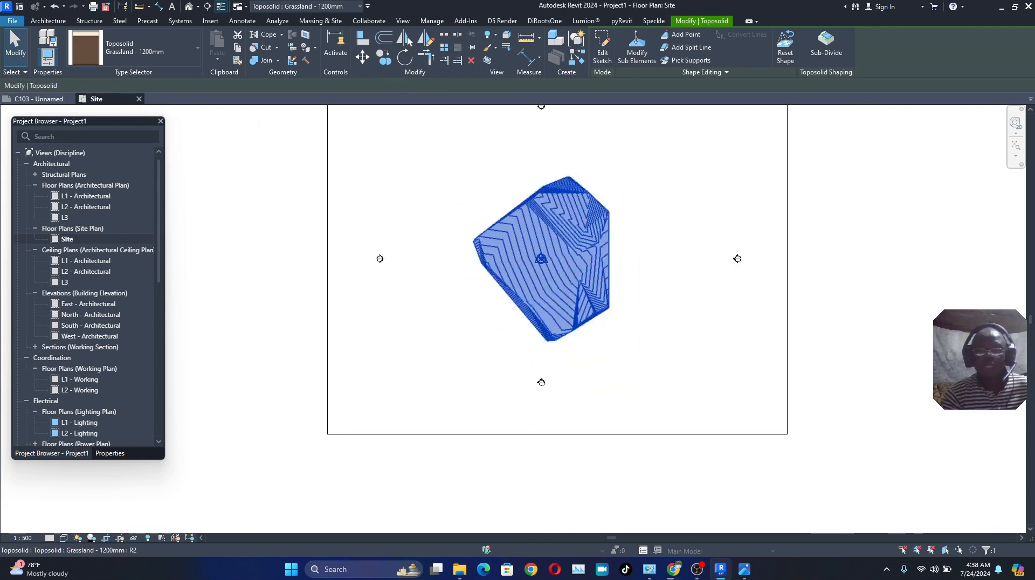
scroll(499, 288, "up", 1)
scroll(499, 289, "down", 2)
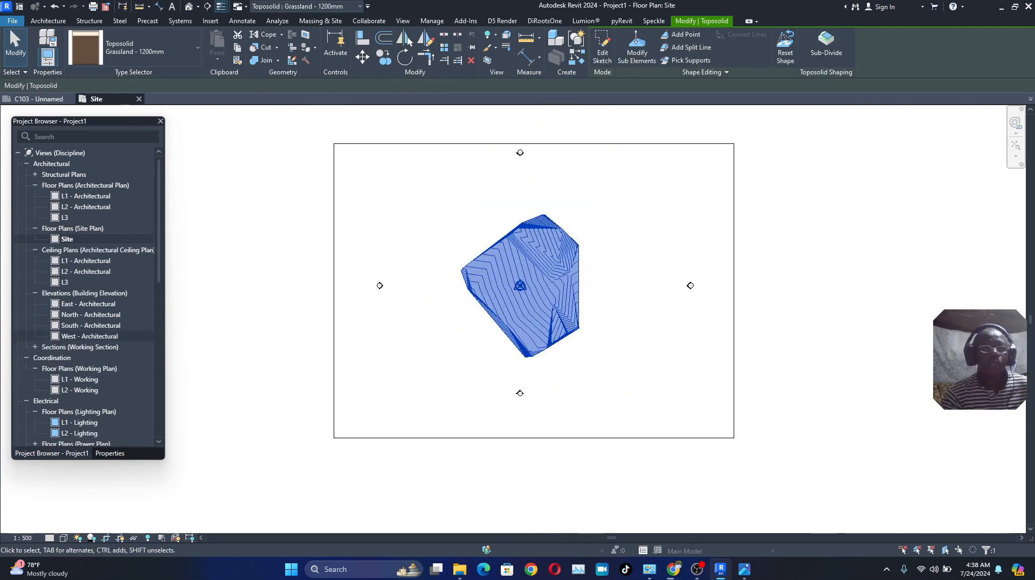
Open the East - Architectural elevation and set its crop region's Scope Box to None
double_click(90, 304)
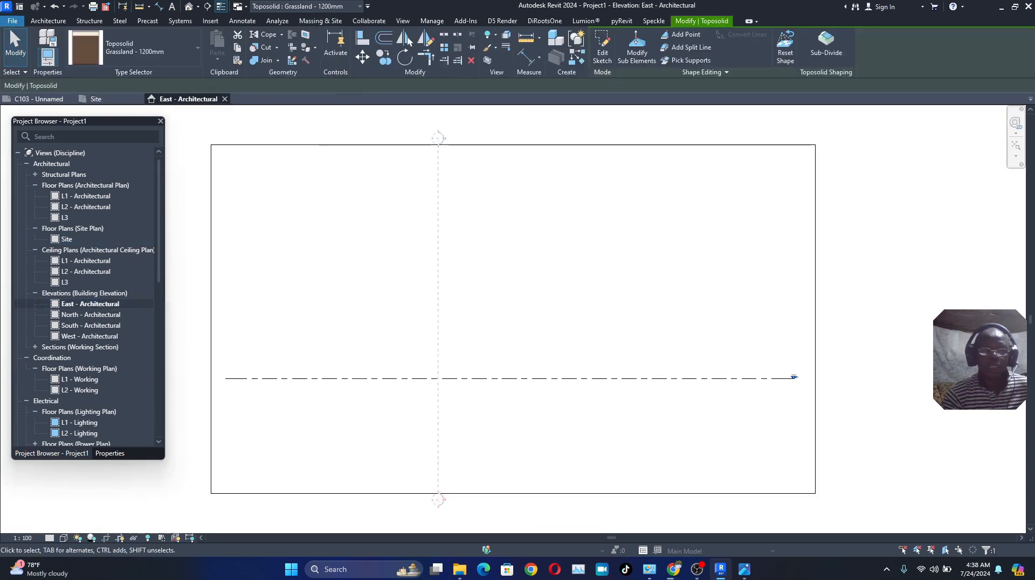
scroll(607, 367, "down", 2)
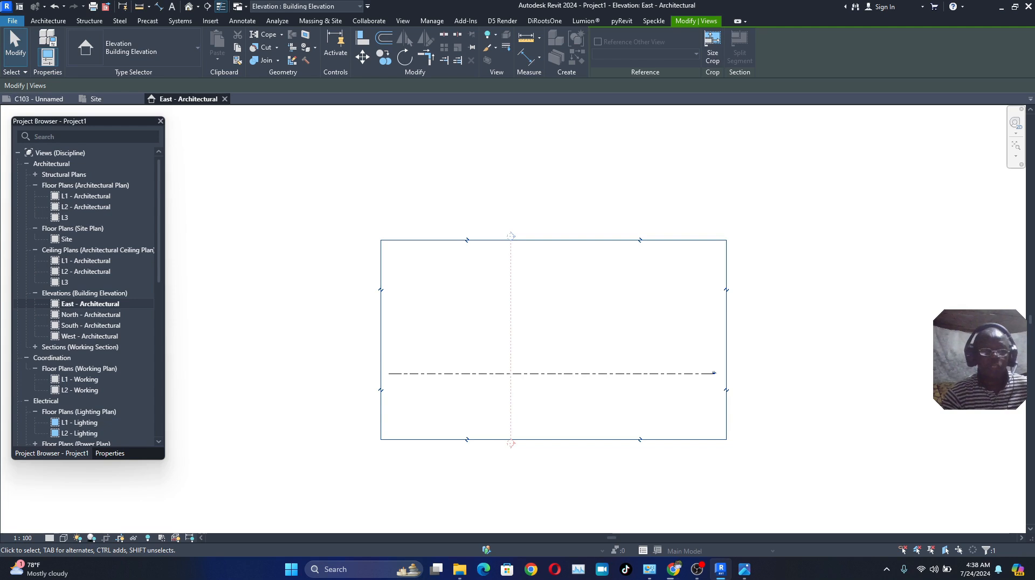
left_click(110, 452)
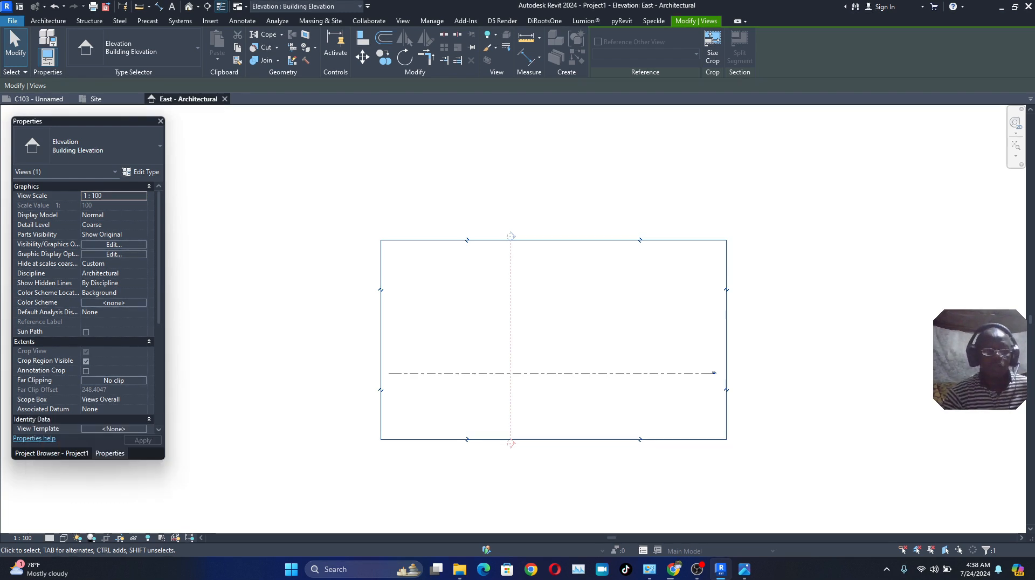
left_click(129, 400)
left_click(142, 399)
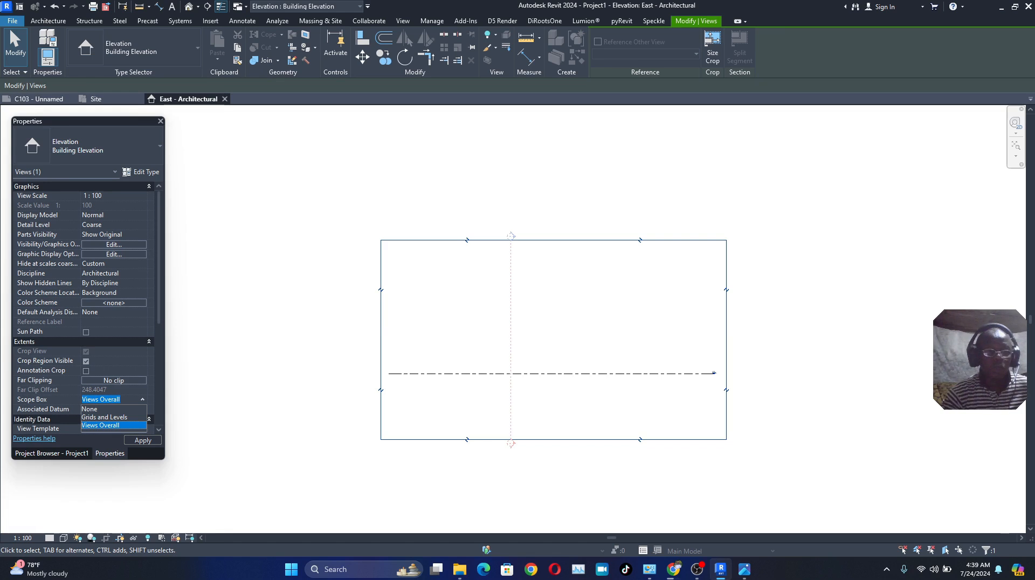
key("Up")
key("Up")
key("Return")
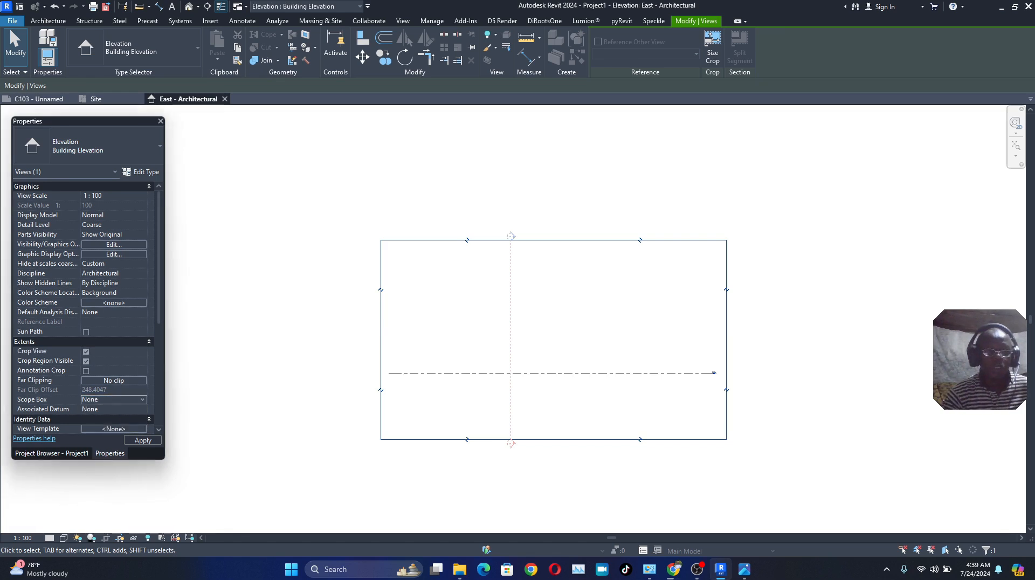
left_click(143, 440)
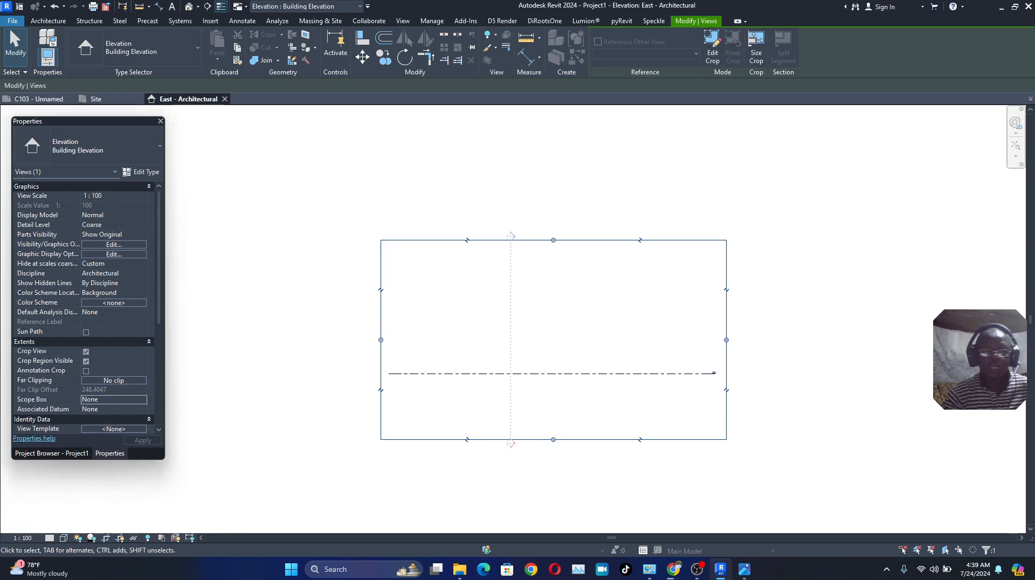
Move the left edge of the East elevation's crop region slightly outward
left_click(408, 39)
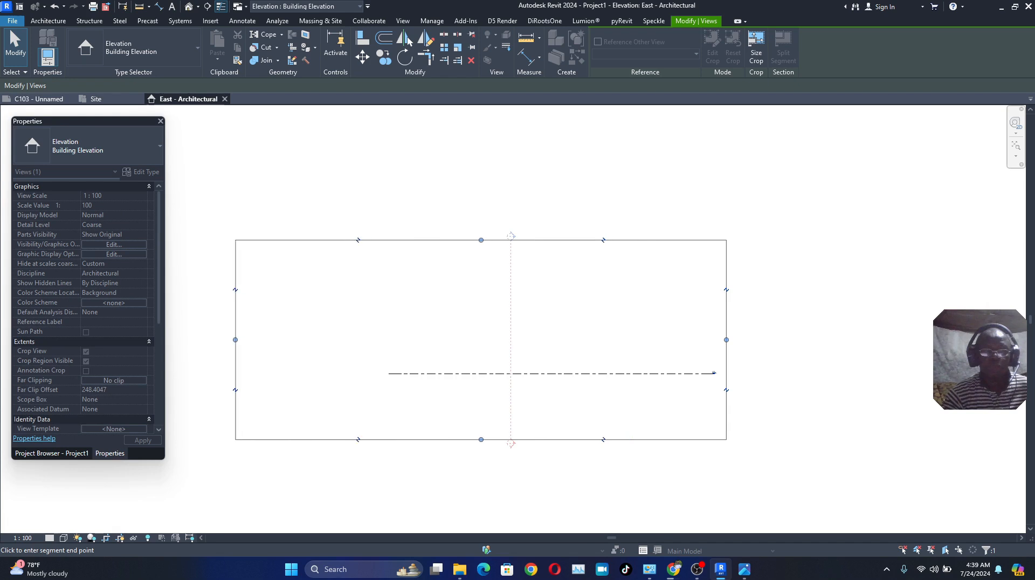
mouse_move(235, 339)
left_mouse_down()
mouse_move(524, 339)
mouse_move(362, 339)
left_mouse_up()
key("Escape")
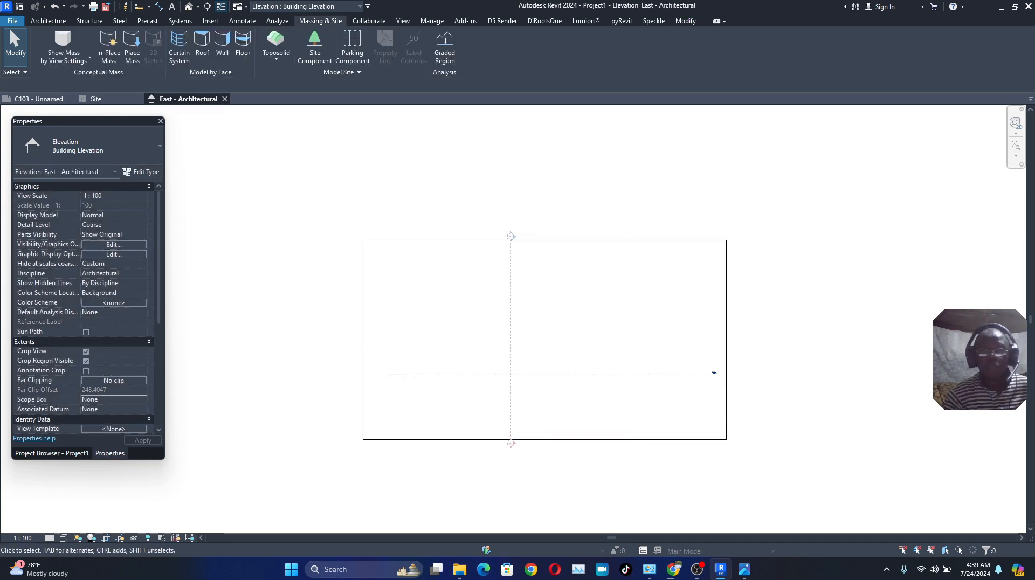
Delete the vertical Working Section line from the East elevation
left_click(511, 285)
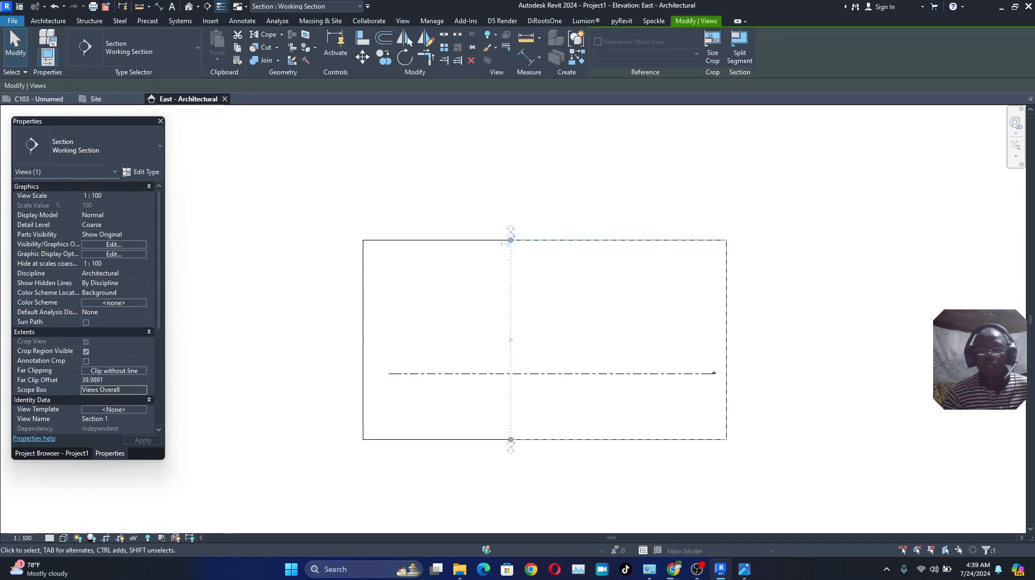
right_click(467, 329)
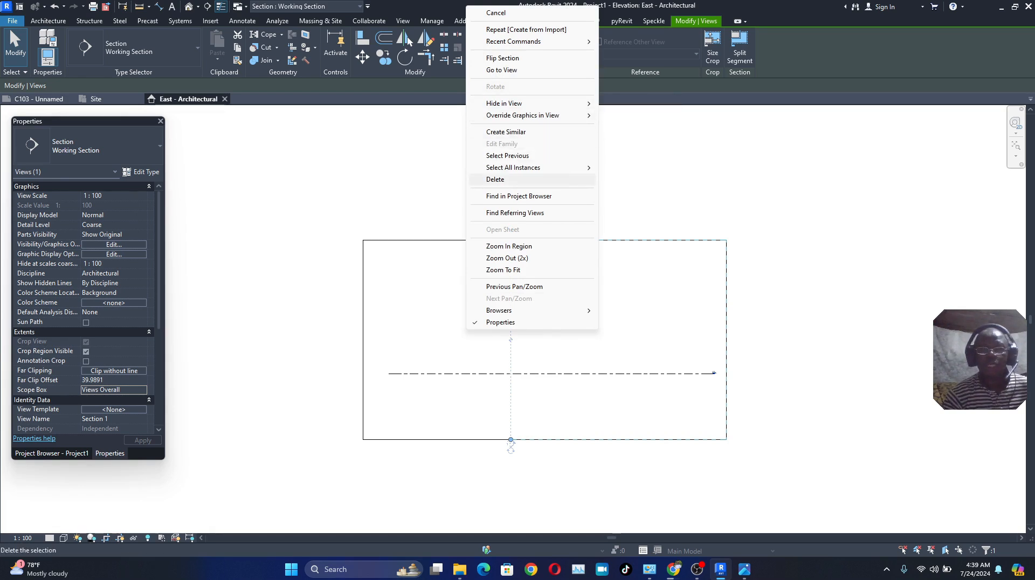
left_click(495, 179)
key("Return")
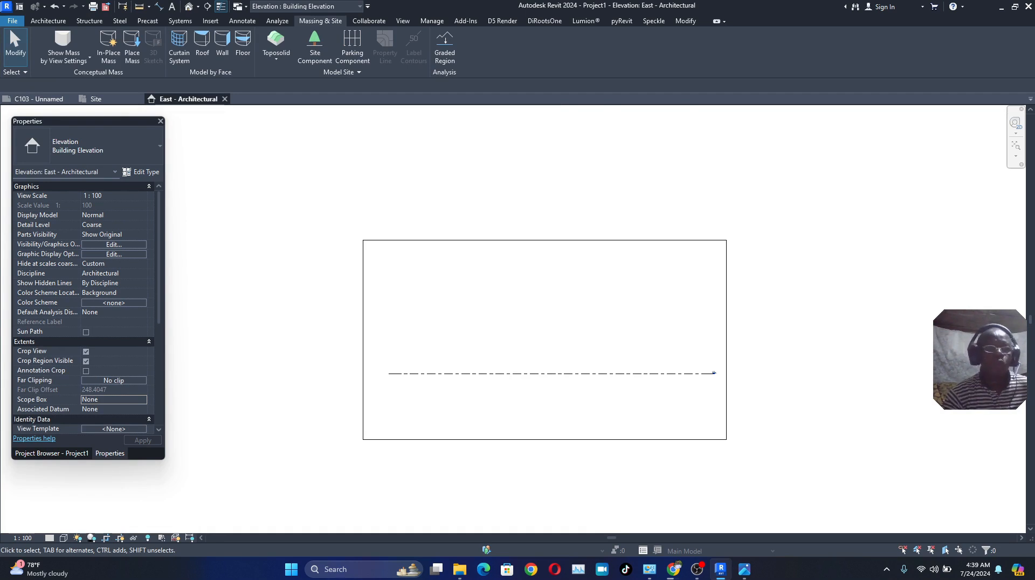
Return to the Site plan and move the East elevation's view line into the middle of the toposolid
left_click(103, 99)
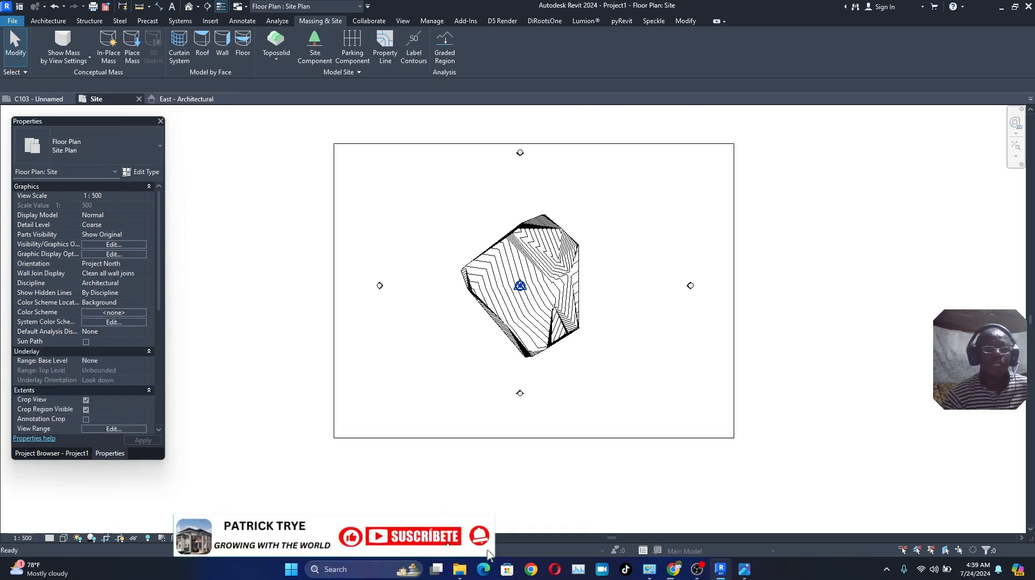
scroll(565, 299, "up", 1)
scroll(535, 360, "down", 2)
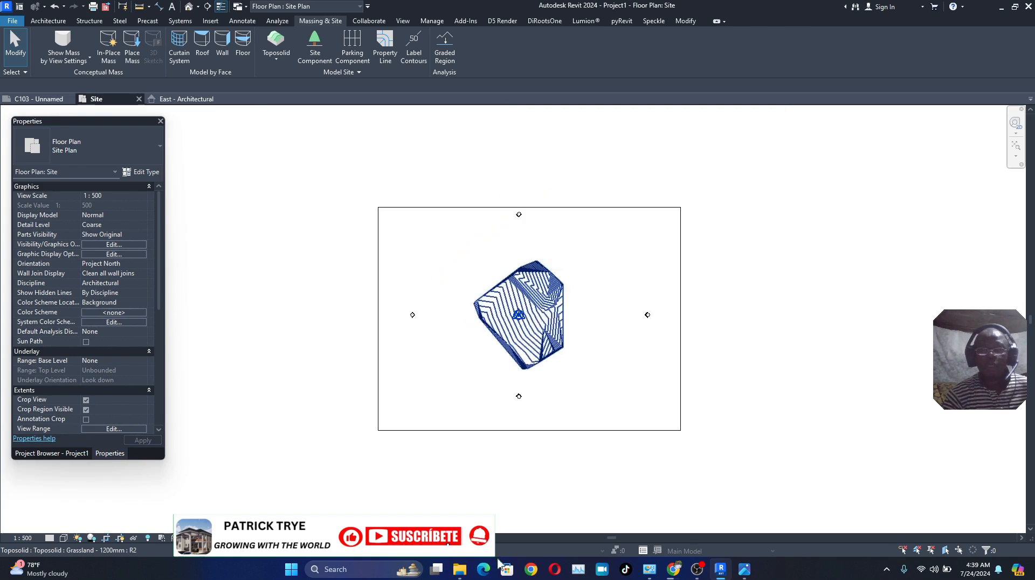
scroll(532, 337, "up", 2)
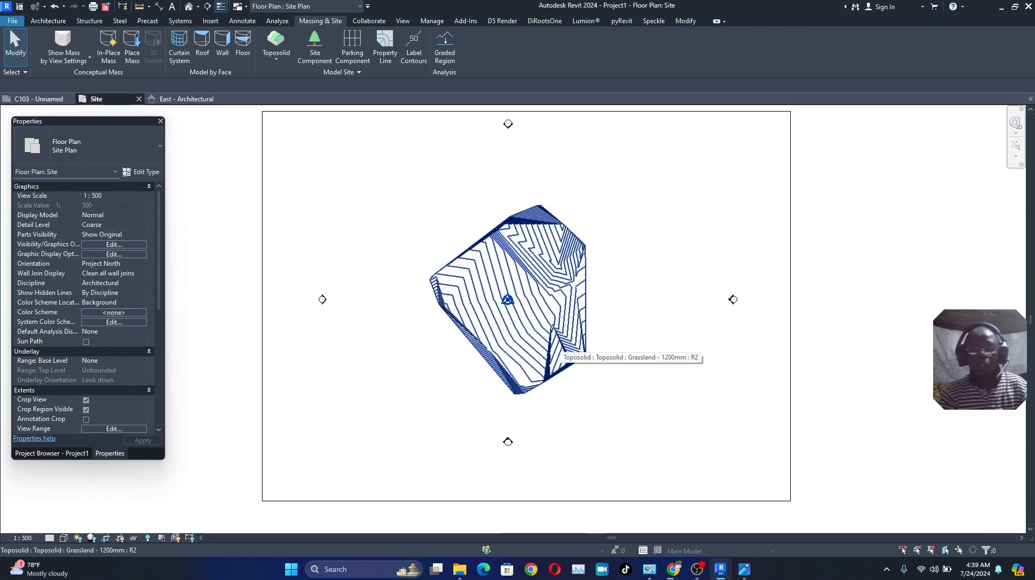
left_click(552, 348)
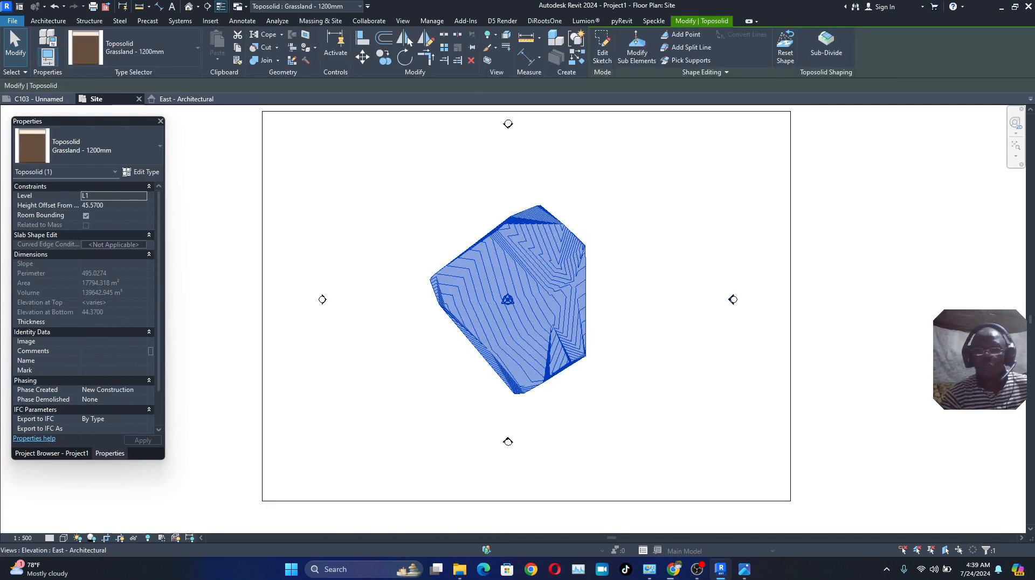
left_click(733, 299)
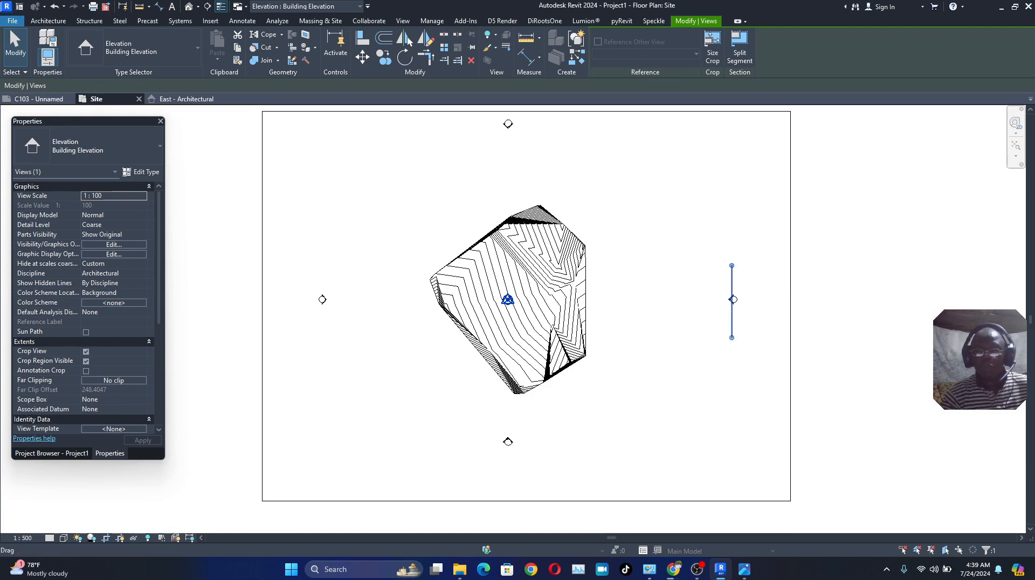
left_click_drag(731, 300, 489, 305)
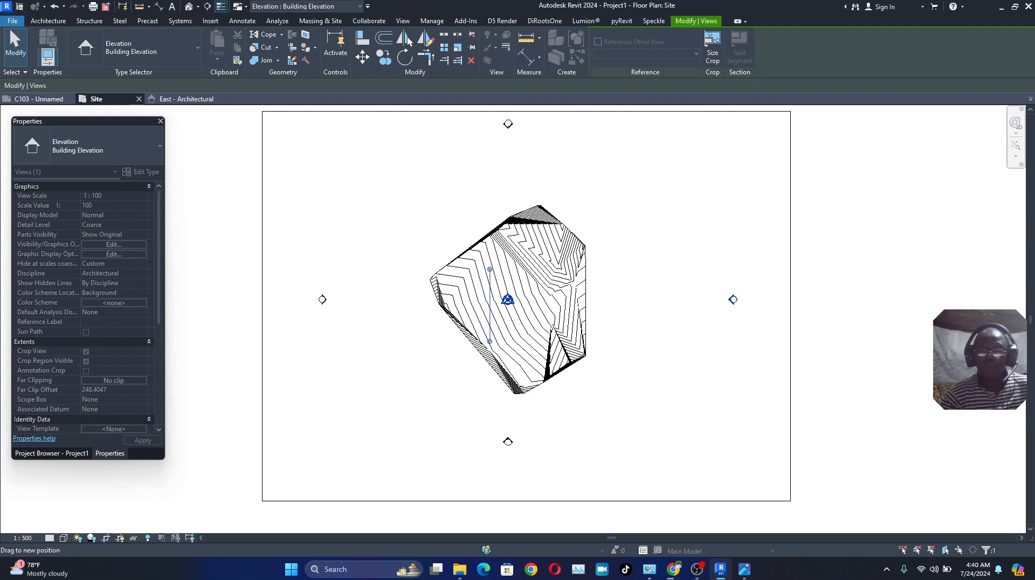
left_click_drag(490, 305, 490, 305)
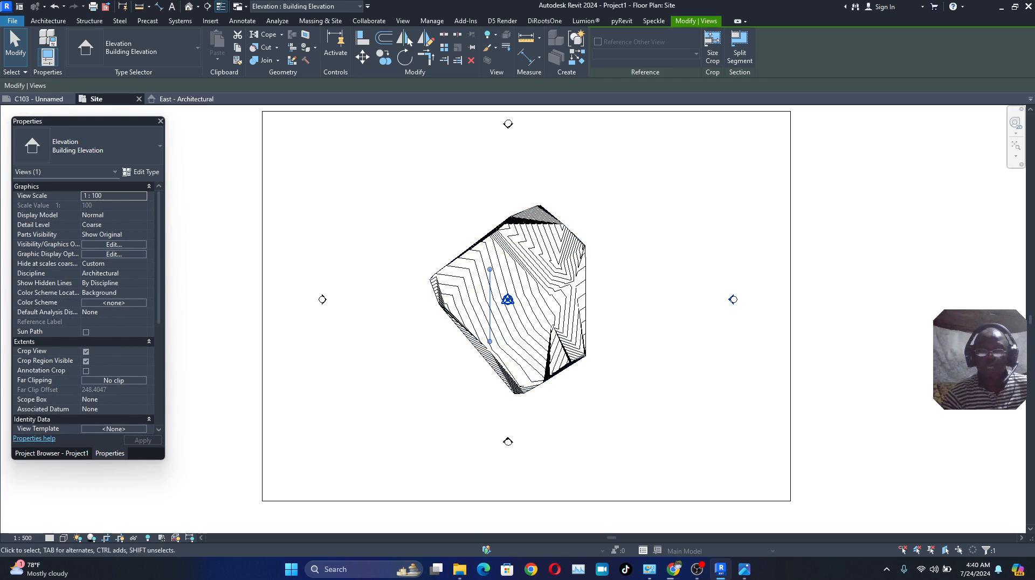
key("Escape")
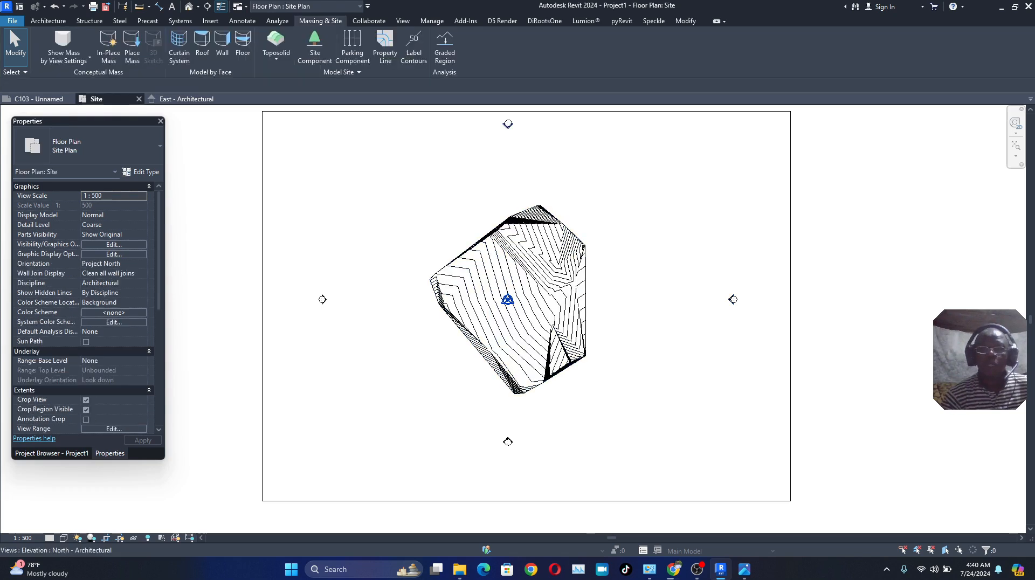
Move the North and South elevation view lines in the Site plan onto the middle of the toposolid
left_click(508, 127)
left_click_drag(485, 125, 485, 326)
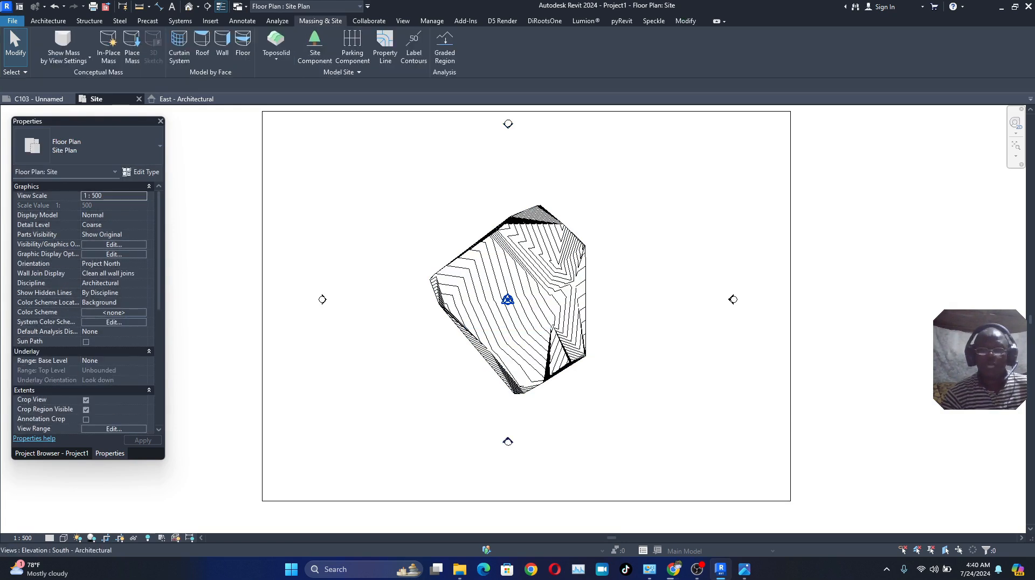
mouse_move(508, 326)
left_mouse_down()
mouse_move(508, 440)
mouse_move(508, 248)
mouse_move(508, 288)
left_mouse_up()
key("Escape")
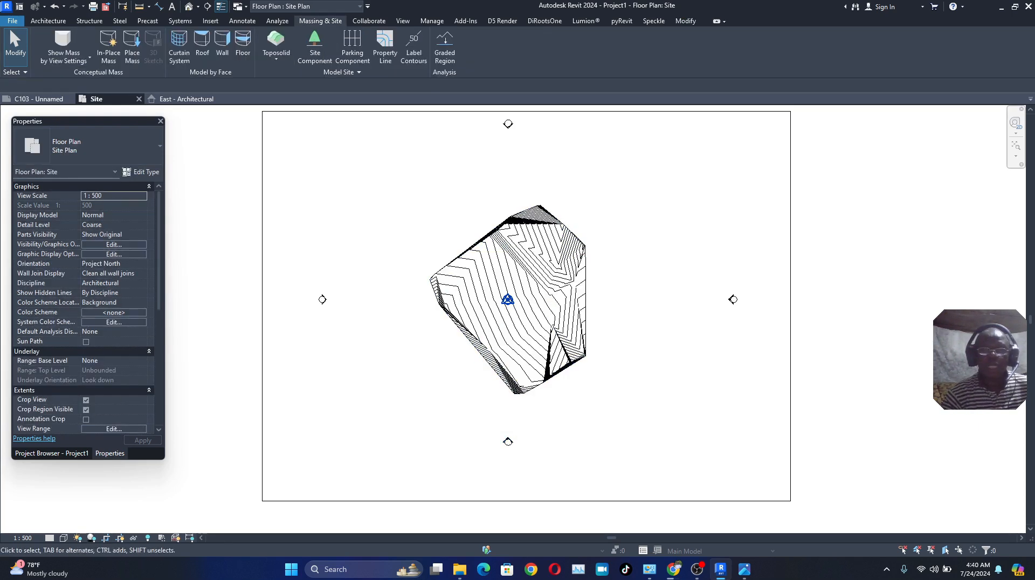
Move the West elevation's view line in the Site plan onto the middle of the toposolid
left_click(323, 299)
left_click_drag(324, 315, 529, 315)
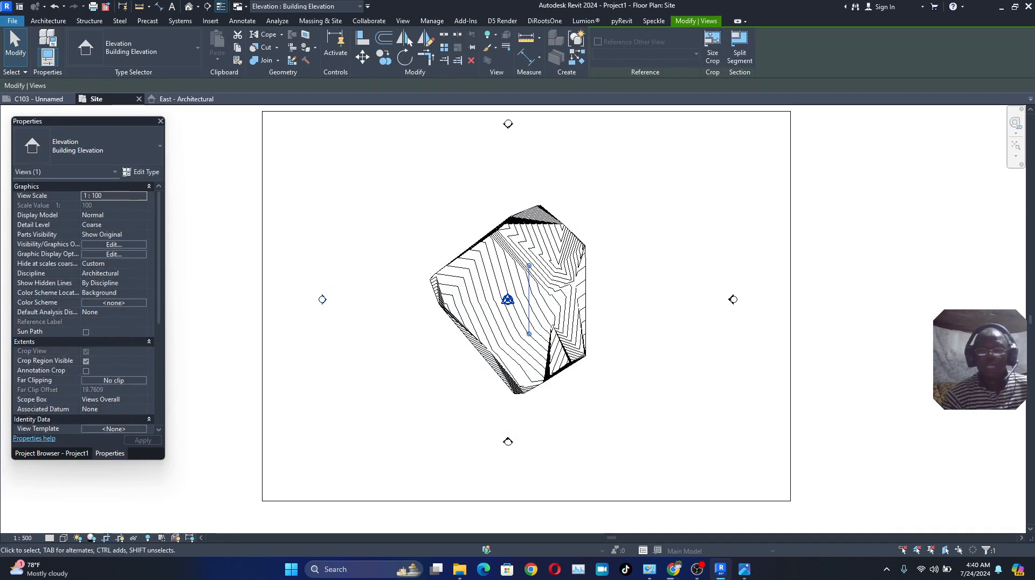
key("Escape")
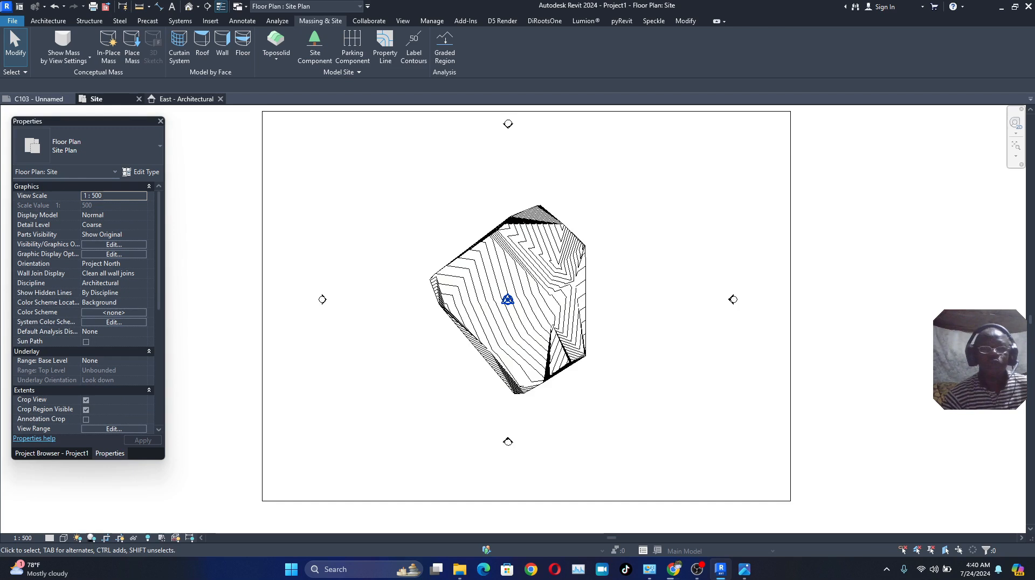
Return to the East - Architectural elevation and enlarge its crop region sideways and upward around the whole toposolid
left_click(186, 99)
left_click_drag(727, 239, 854, 114)
scroll(622, 356, "down", 3)
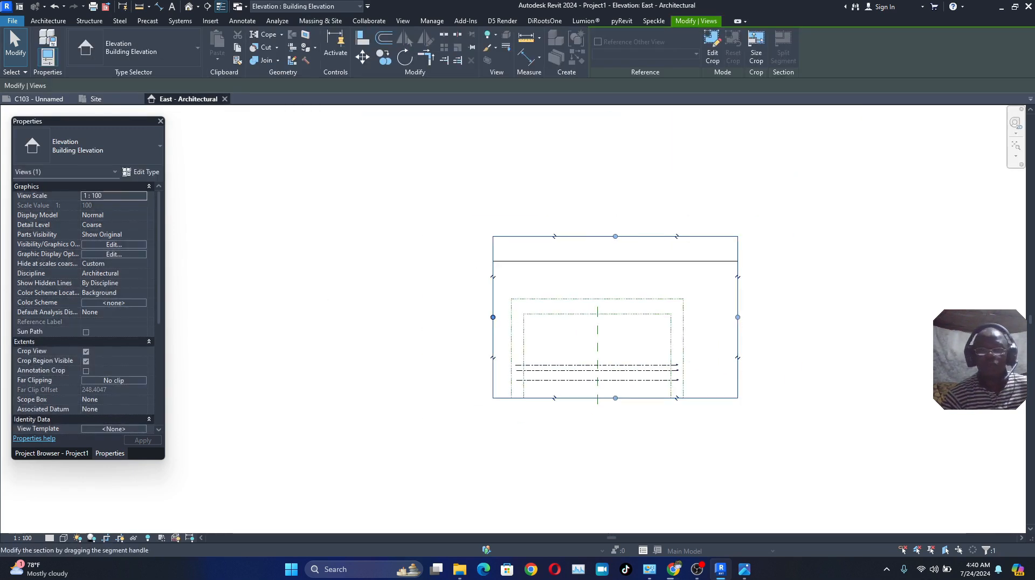
left_click_drag(492, 317, 348, 316)
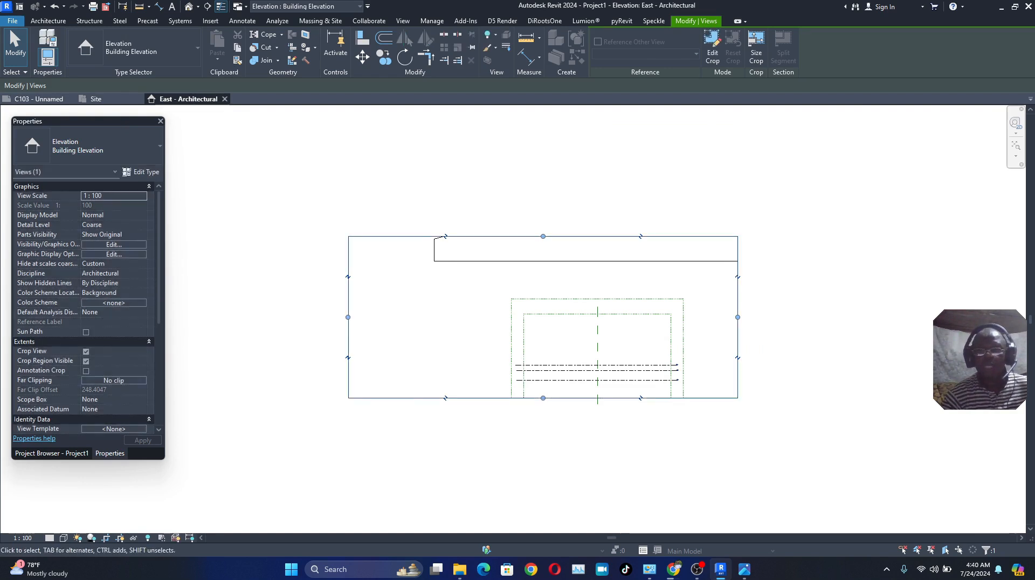
left_click_drag(738, 316, 840, 317)
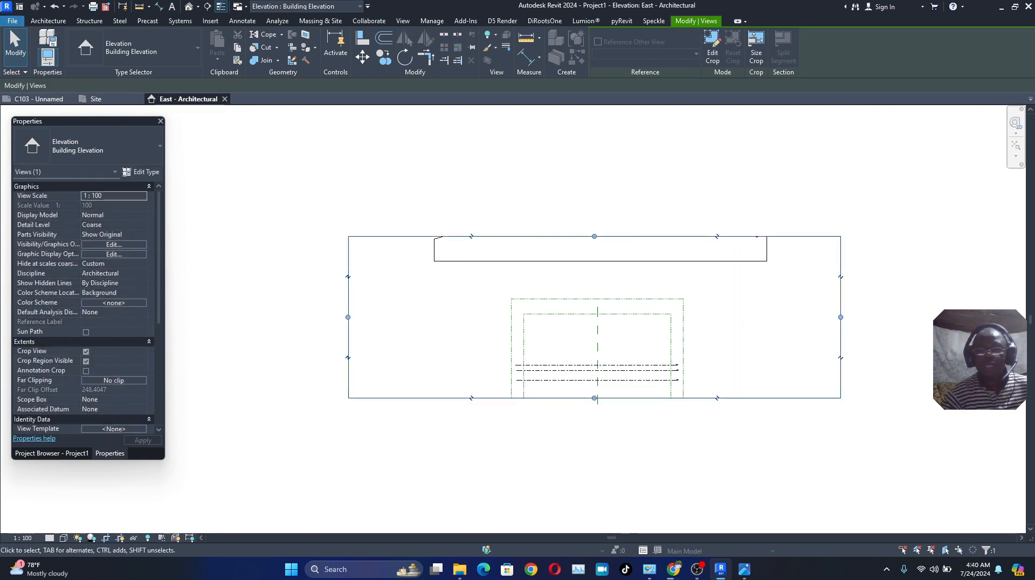
left_click_drag(594, 236, 594, 158)
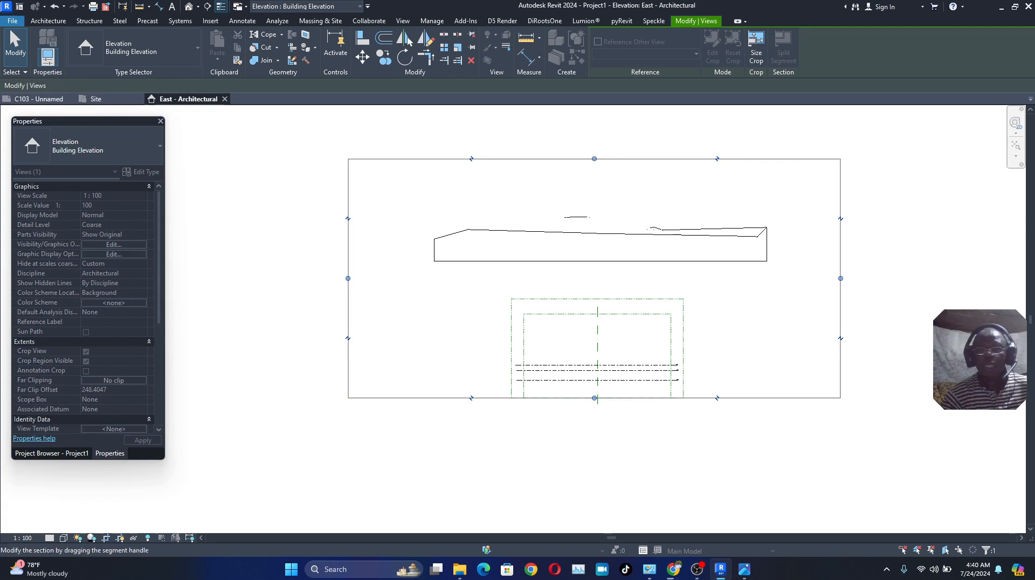
Select the toposolid in the East elevation and inspect its height above the levels
left_click(593, 245)
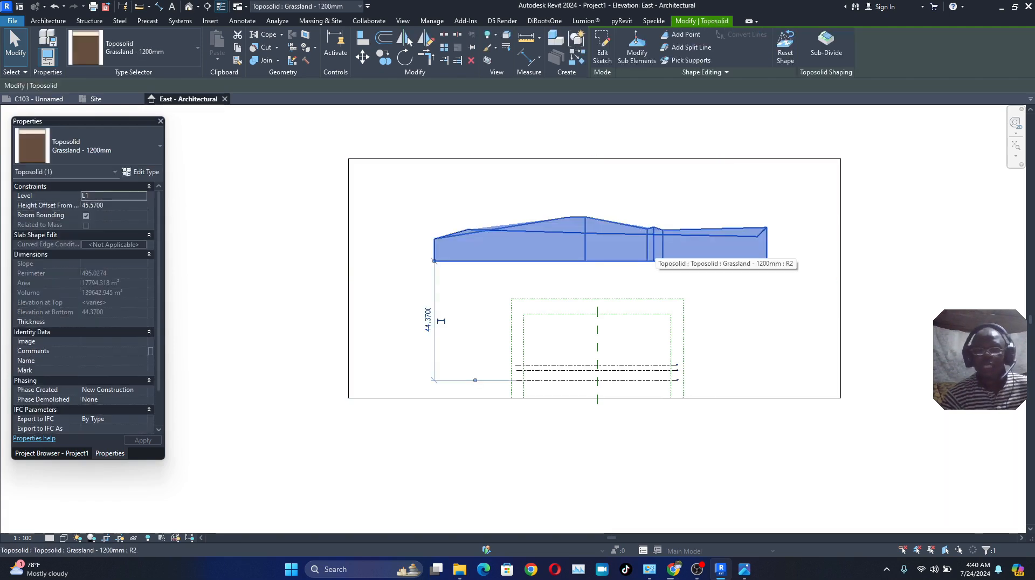
scroll(640, 393, "up", 2)
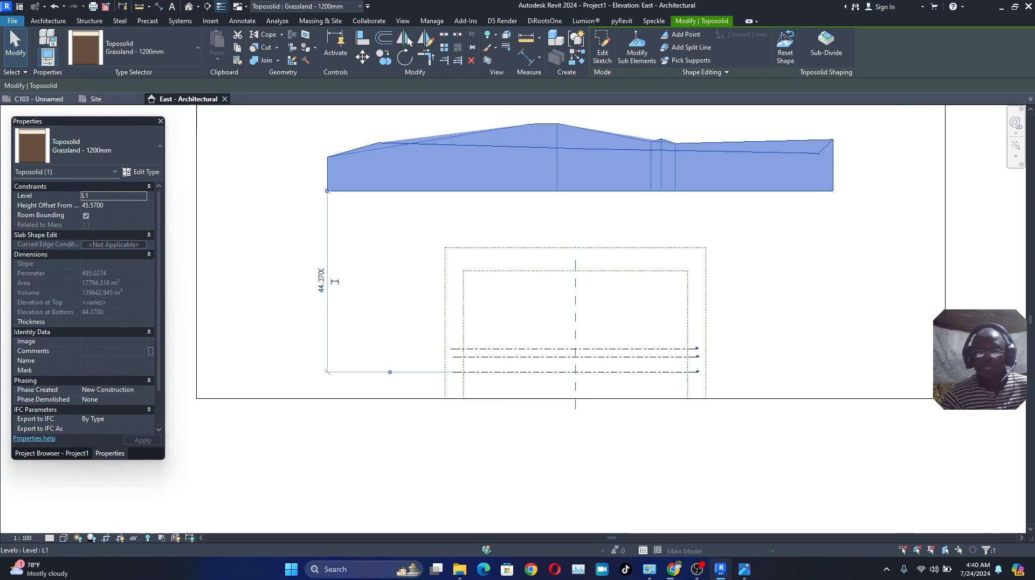
scroll(668, 378, "up", 2)
scroll(700, 367, "down", 3)
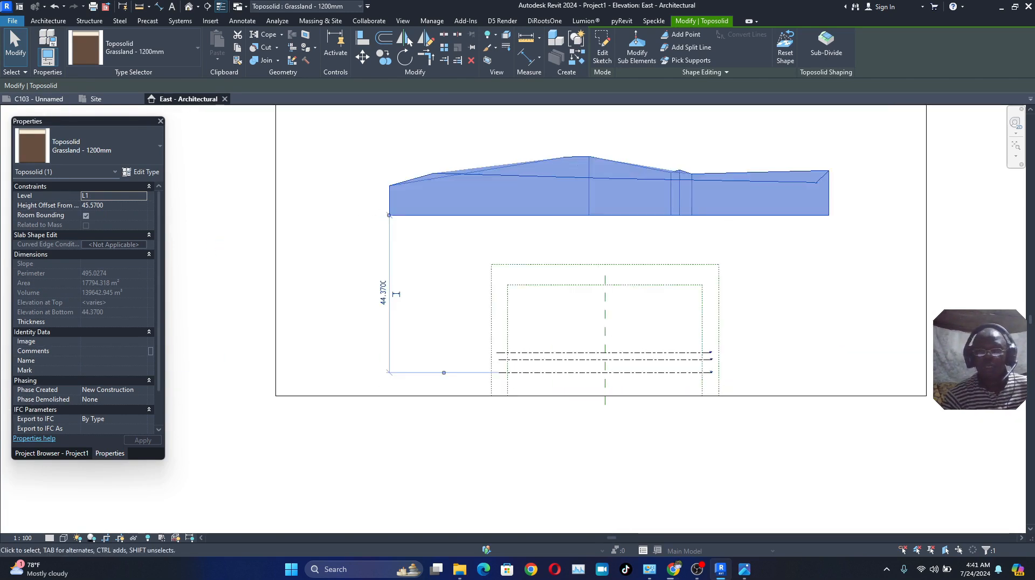
key("Escape")
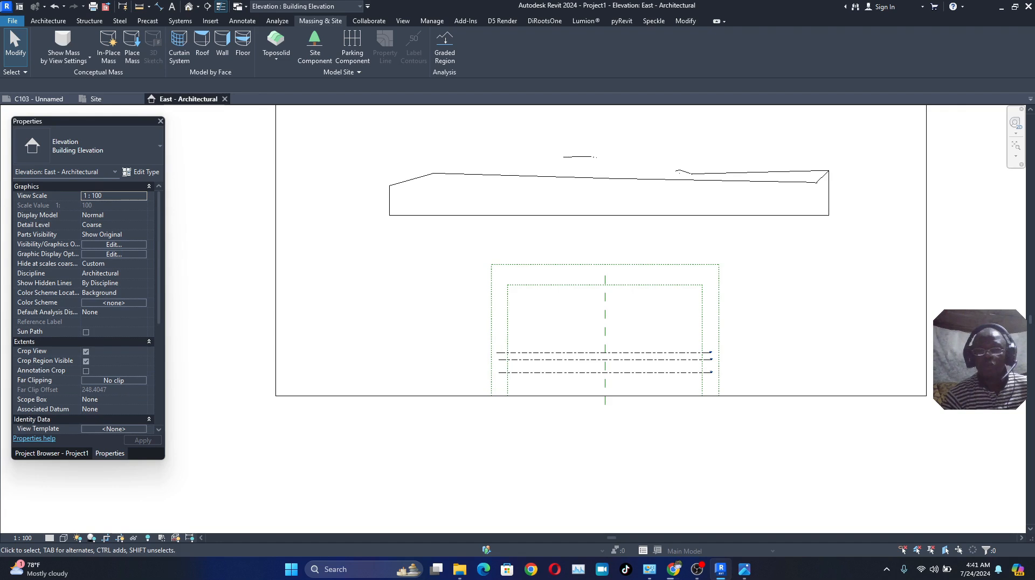
Hide the scope box category in the East elevation, using the two dashed boxes around the levels
left_click_drag(762, 296, 685, 323)
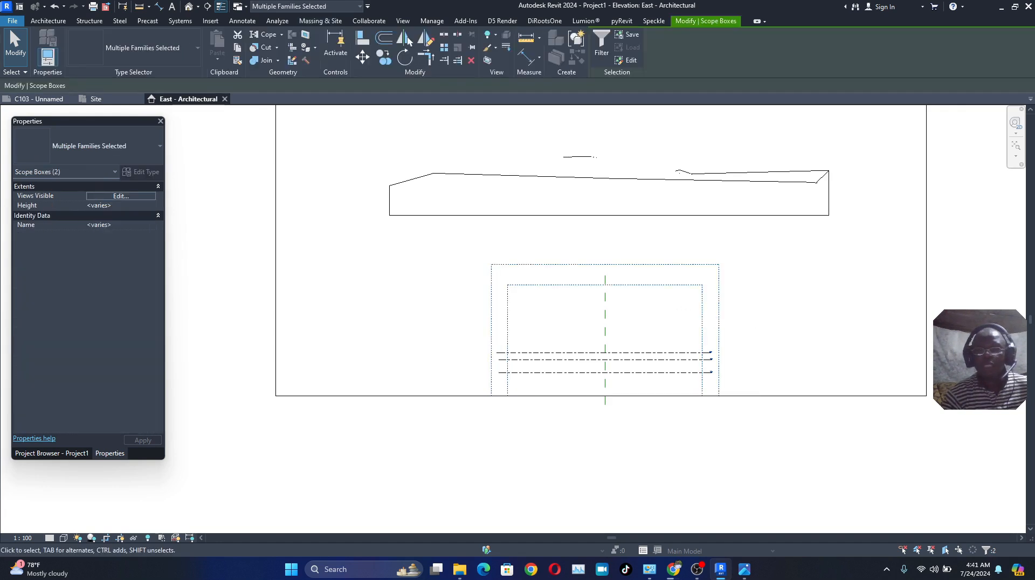
right_click(668, 324)
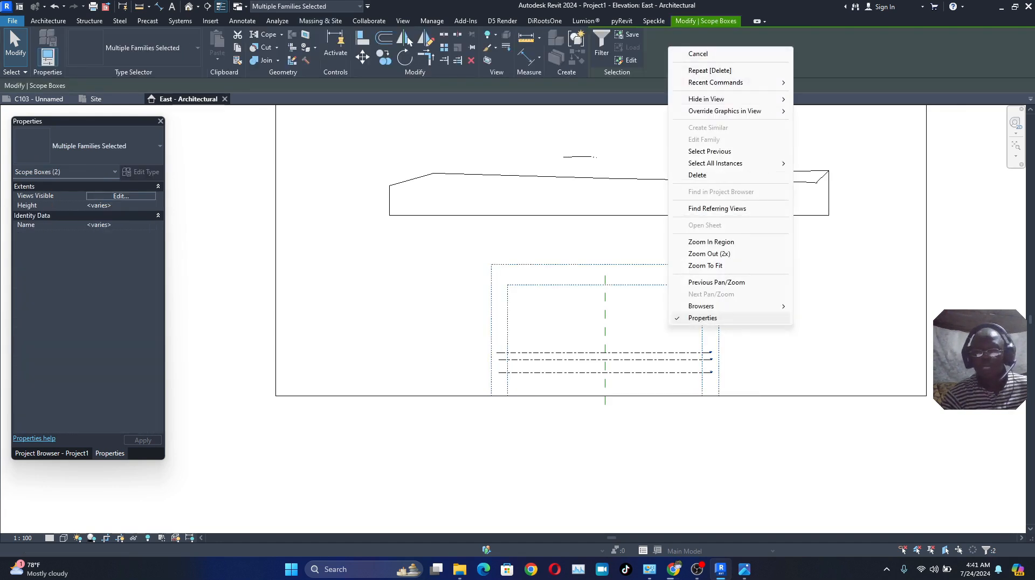
mouse_move(706, 99)
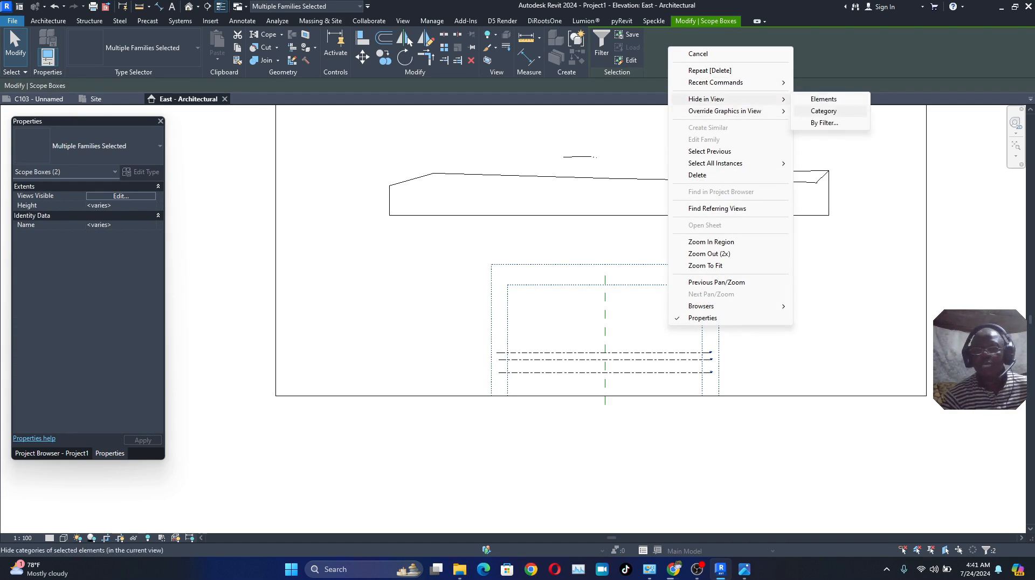
left_click(830, 110)
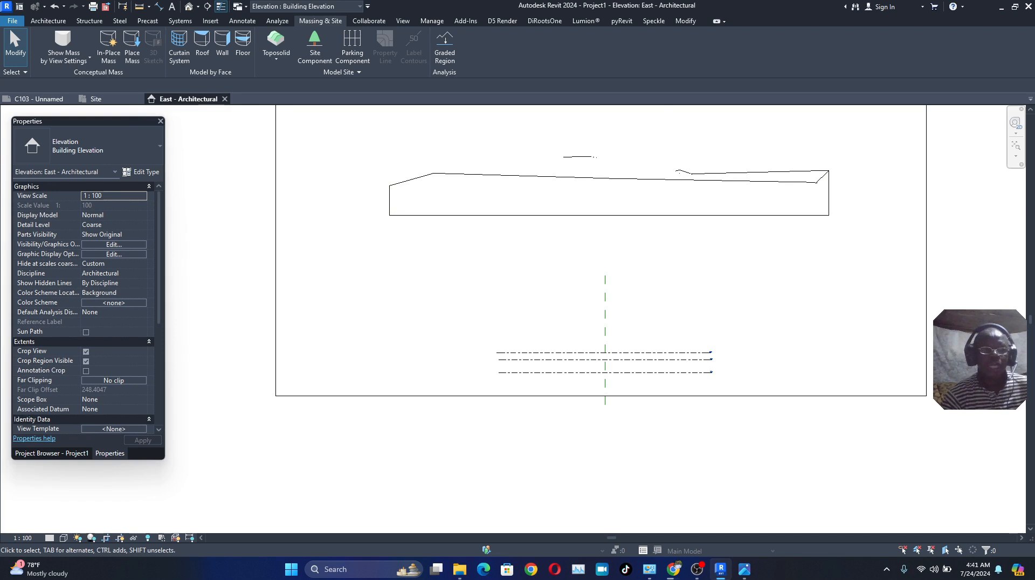
Set the East elevation's view scale to 1 : 1000 so the level heads are legible
left_click(23, 538)
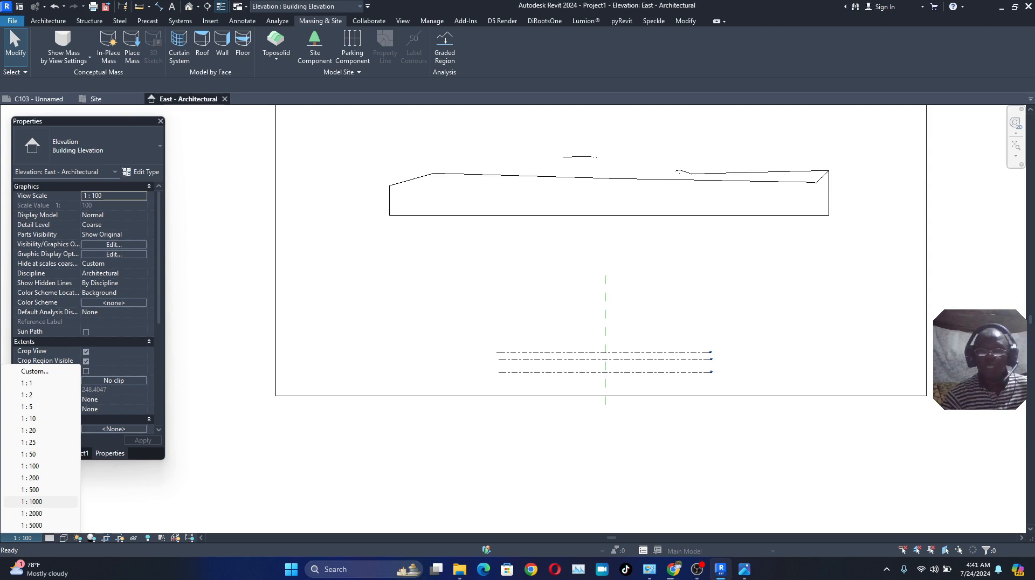
left_click(33, 501)
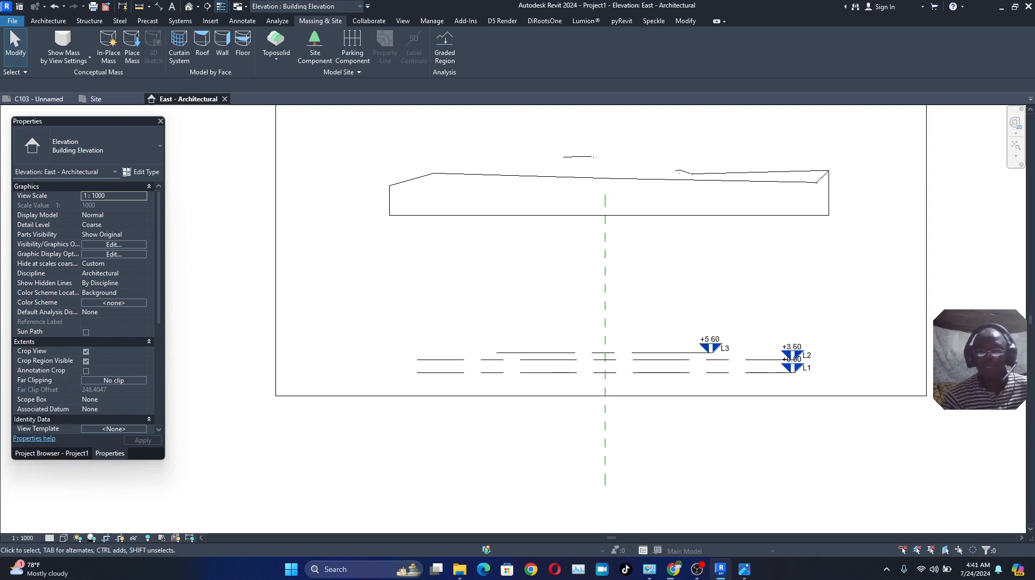
scroll(724, 401, "up", 3)
scroll(637, 407, "down", 3)
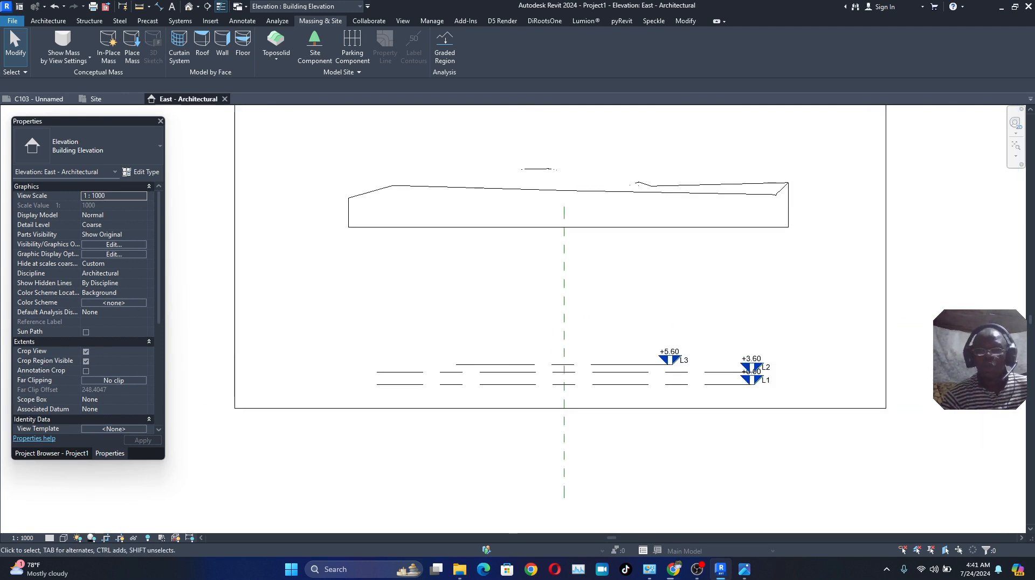
Select the toposolid and then levels L1 and L2 in the East elevation to compare their heights
left_click(540, 218)
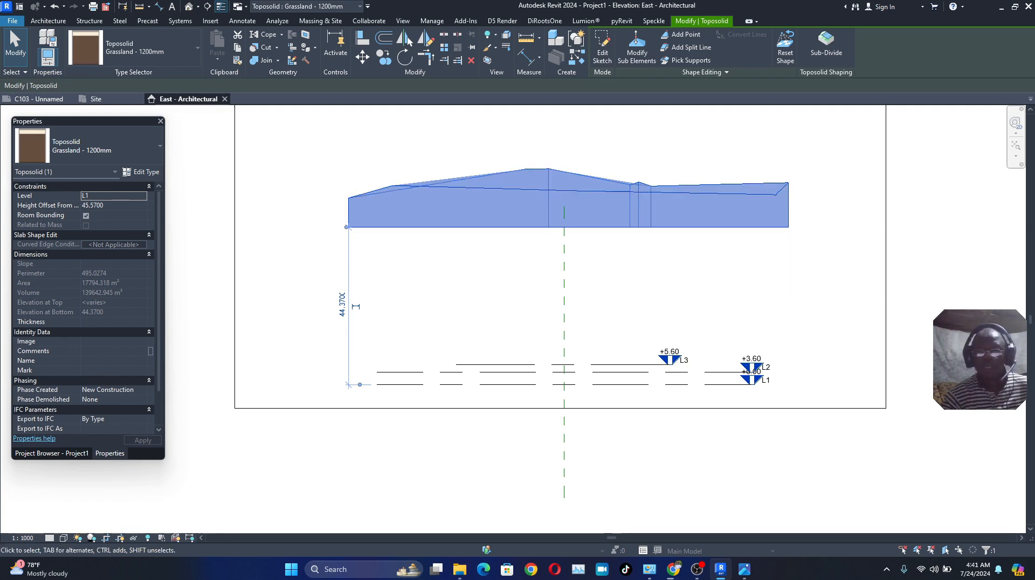
scroll(728, 393, "up", 2)
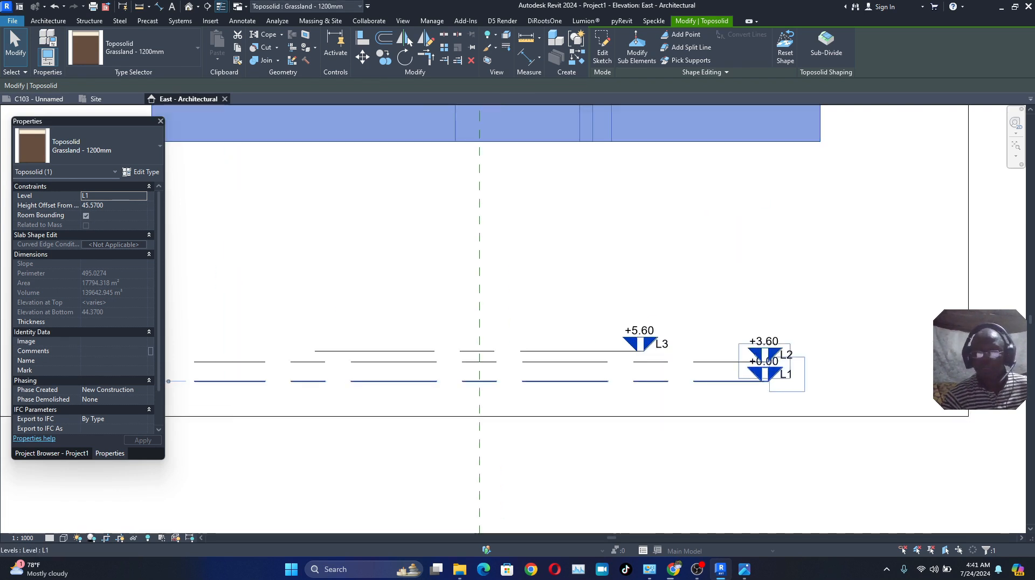
left_click(727, 362)
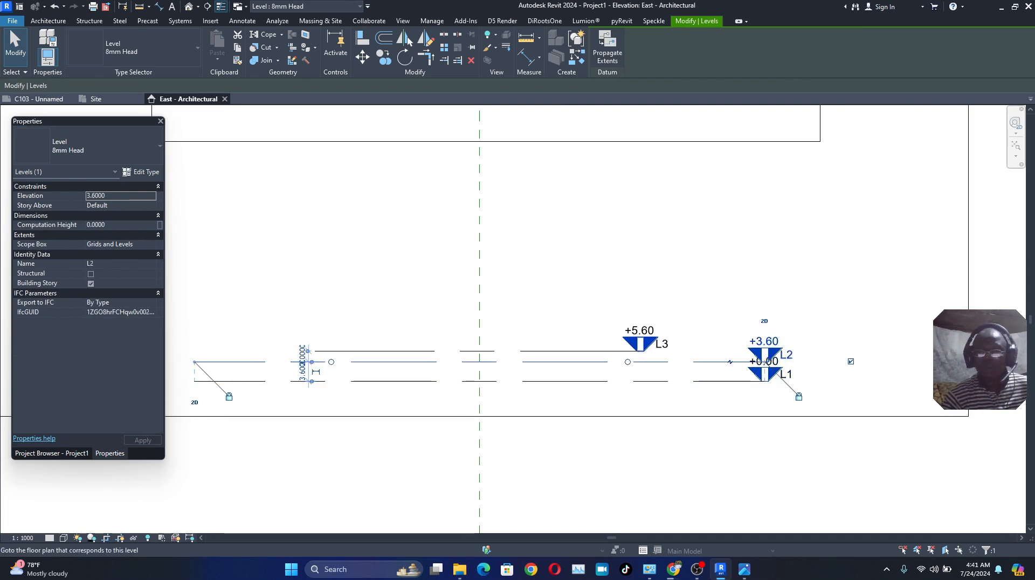
left_click(764, 375)
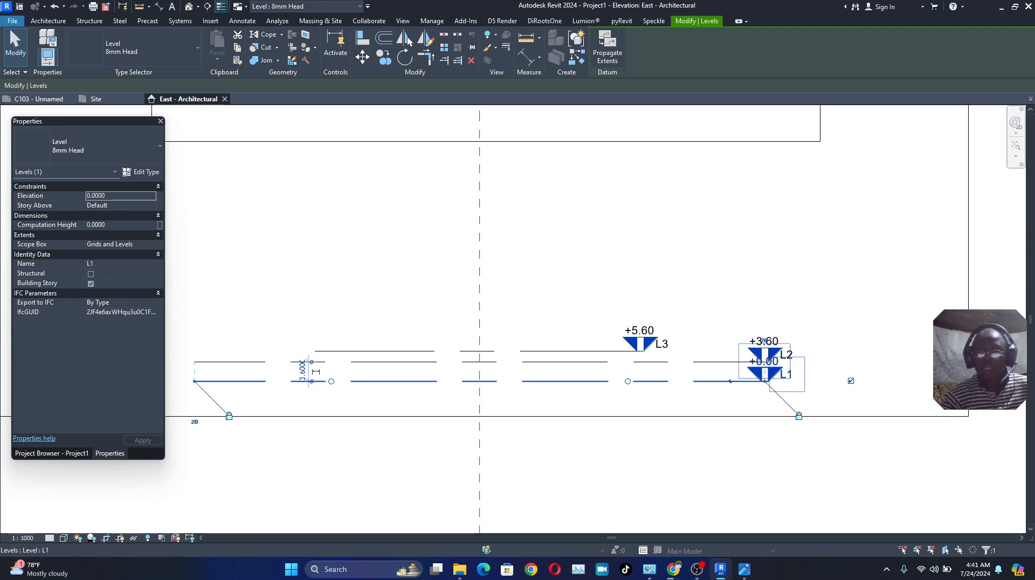
left_click(764, 354)
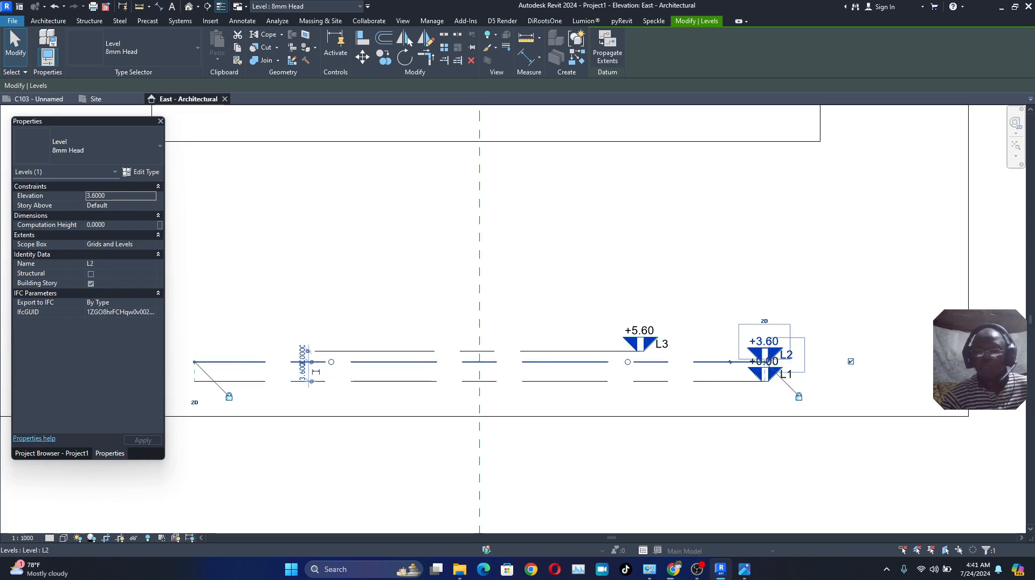
scroll(665, 367, "down", 2)
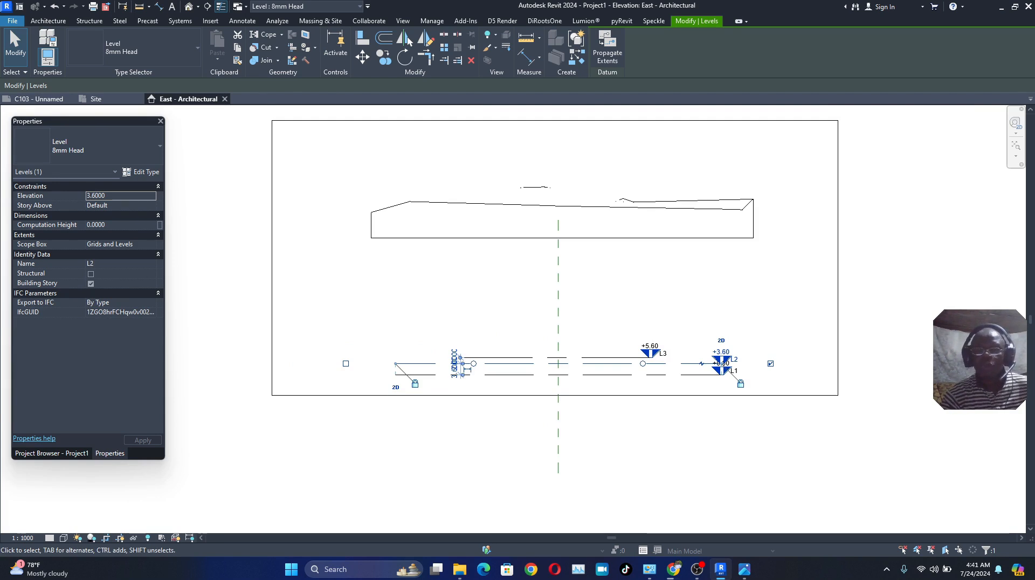
scroll(675, 392, "up", 2)
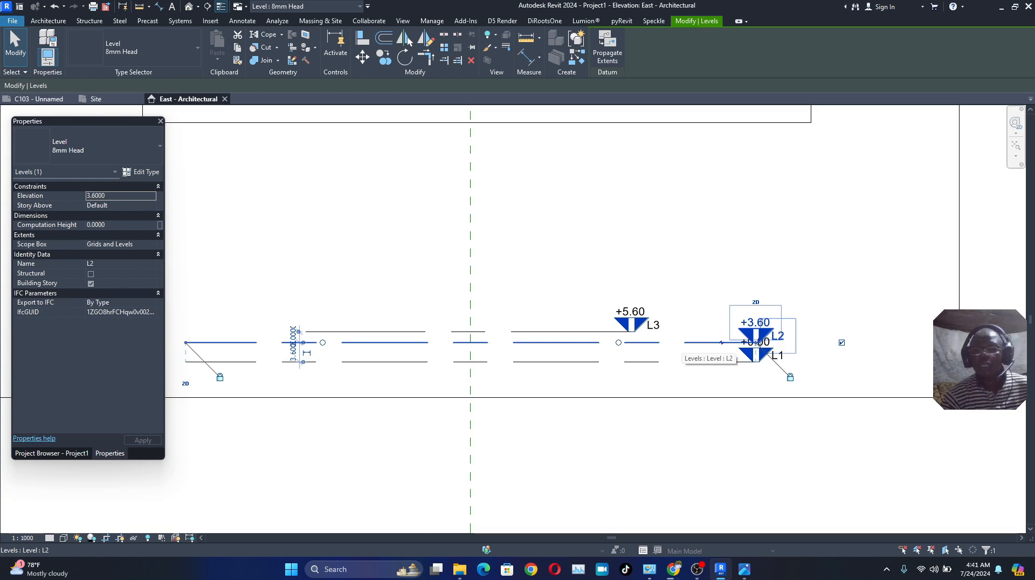
scroll(674, 378, "down", 1)
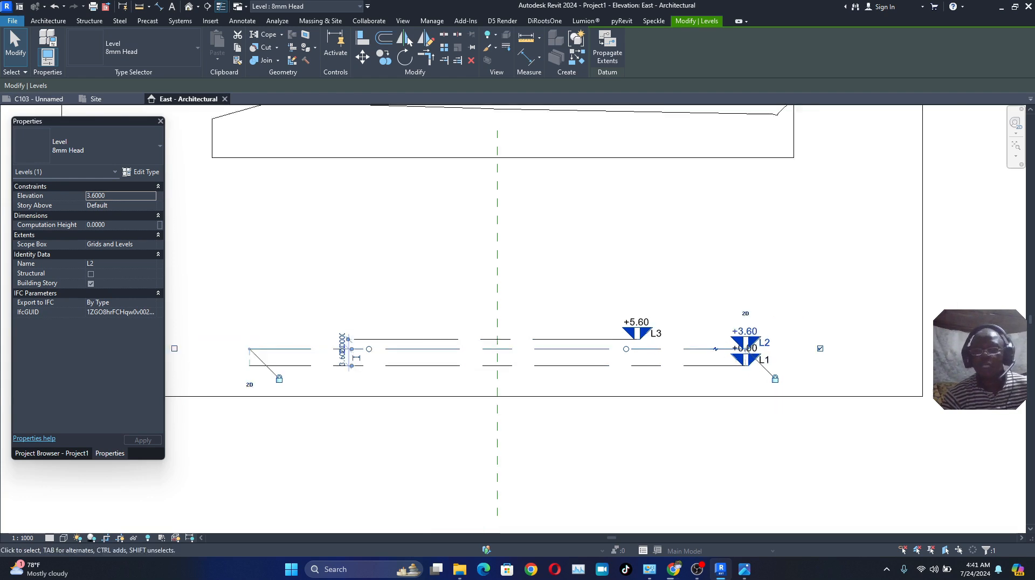
Inspect the toposolid's offset from its base level again, then check the elevation of level L1
scroll(676, 390, "down", 2)
left_click(674, 257)
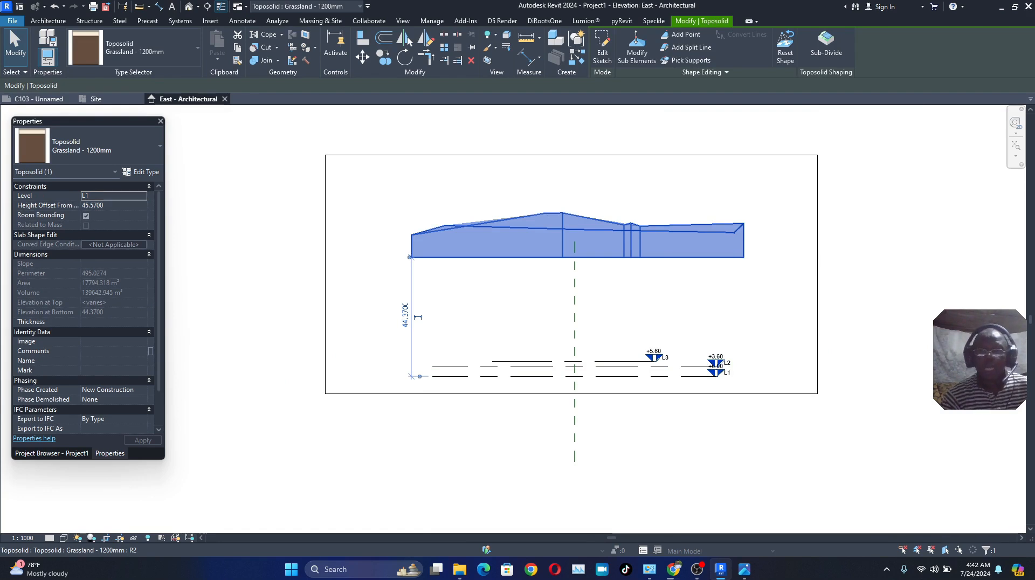
key("Escape")
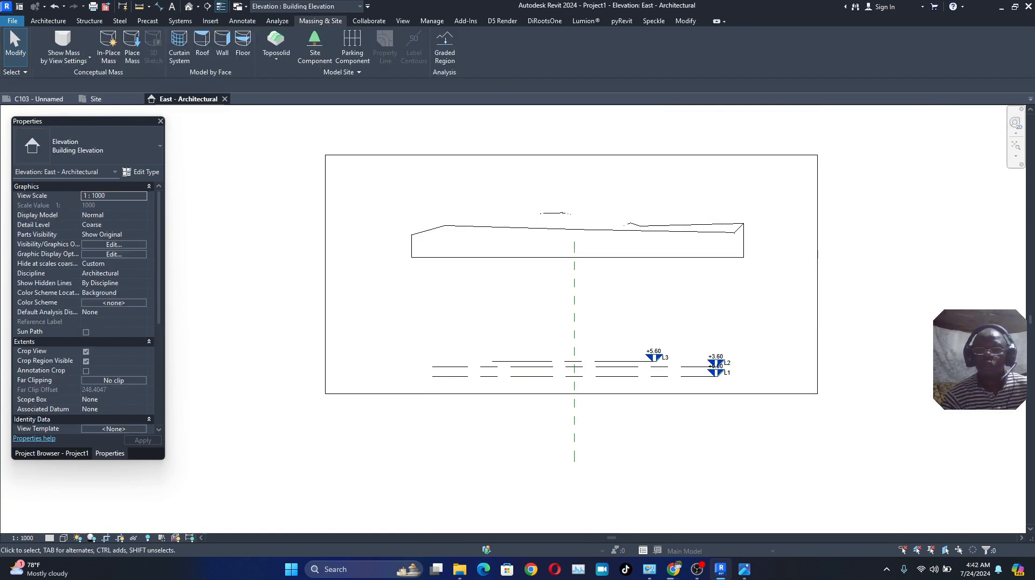
left_click(662, 249)
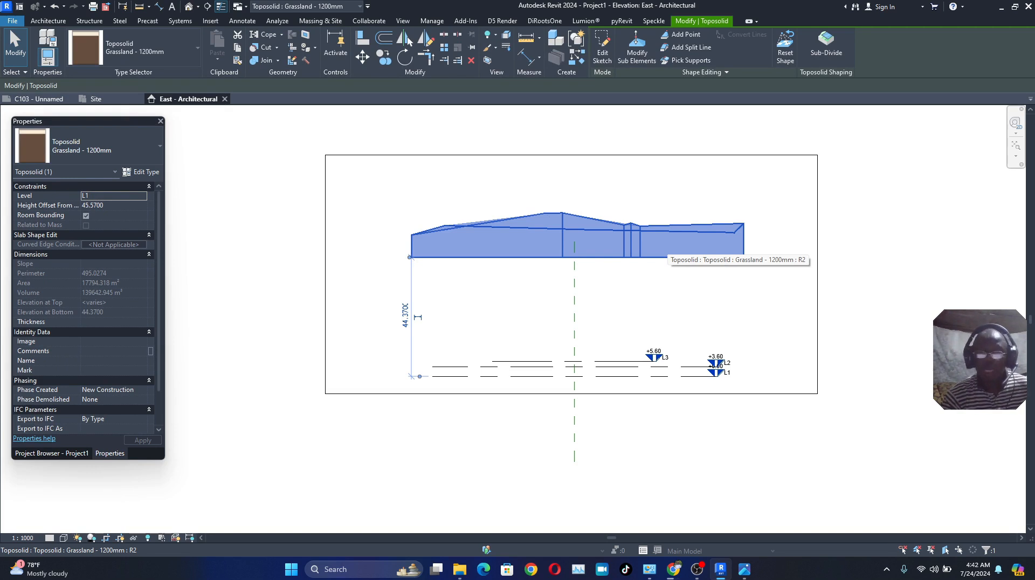
scroll(710, 380, "up", 3)
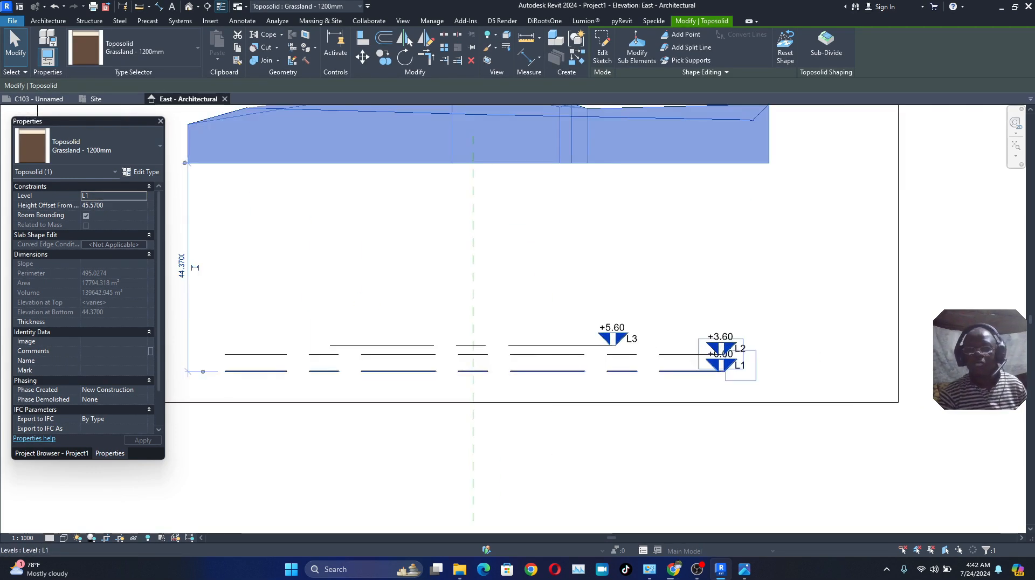
left_click(720, 364)
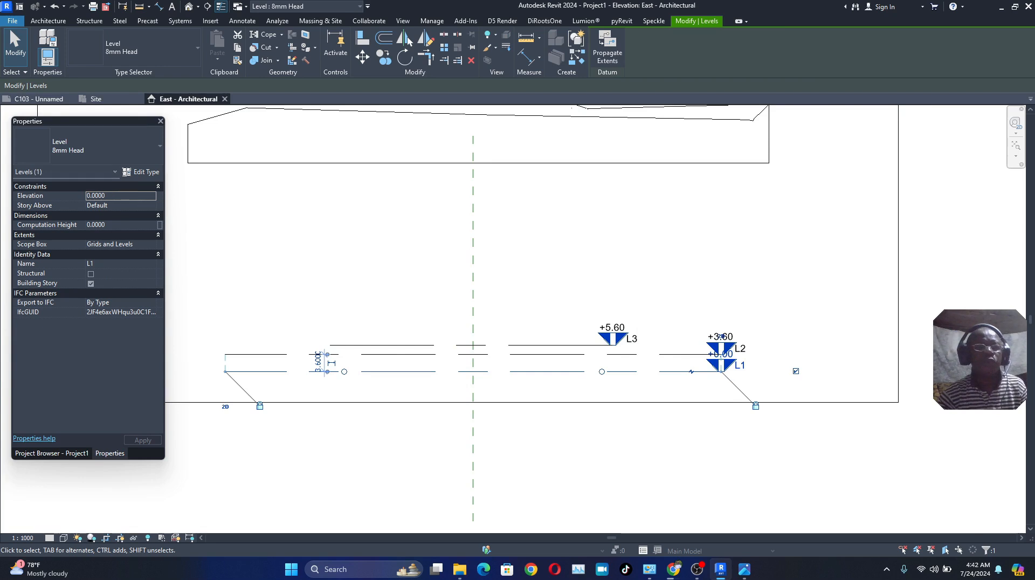
In the Site plan, enter Modify Sub Elements on the toposolid and check the point elevations along its southeast edge
left_click(96, 99)
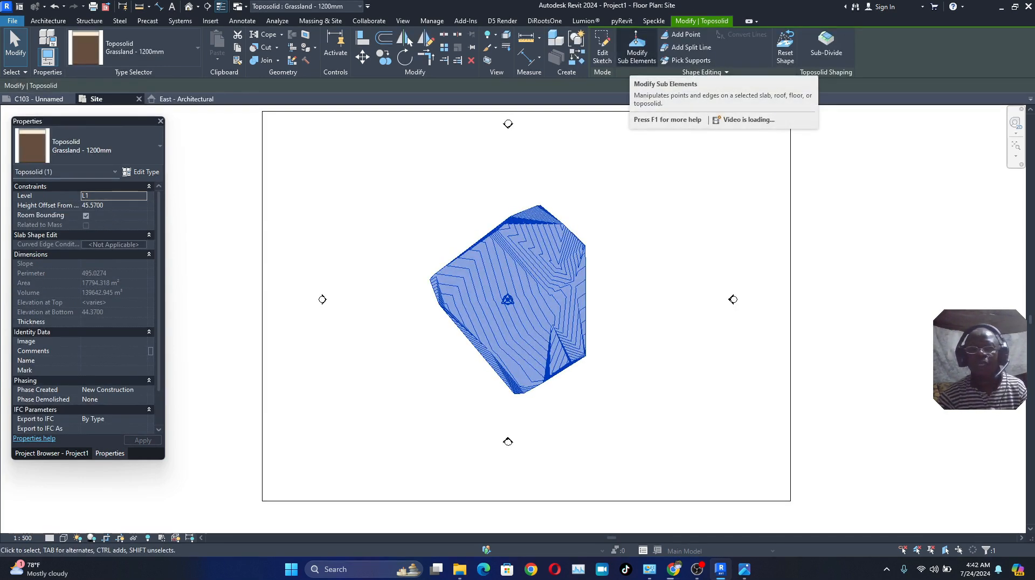
left_click(636, 51)
scroll(588, 364, "up", 5)
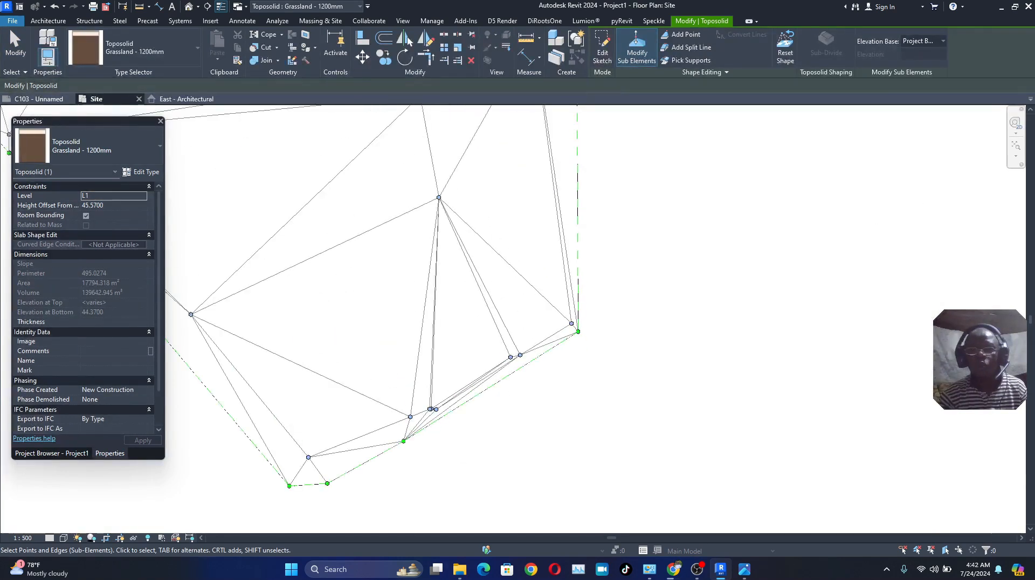
left_click(577, 331)
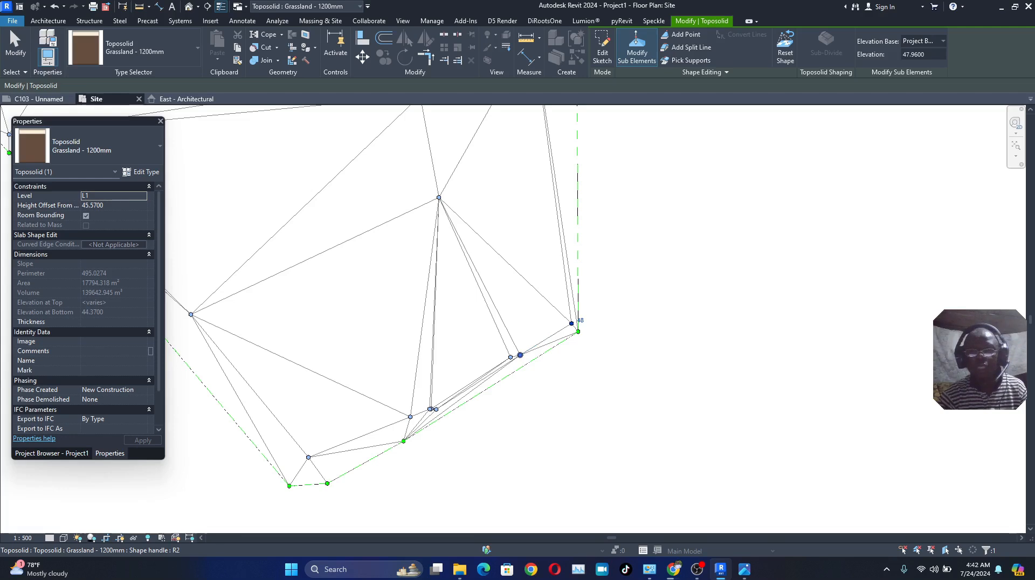
left_click(515, 358)
scroll(507, 360, "up", 2)
left_click(509, 357)
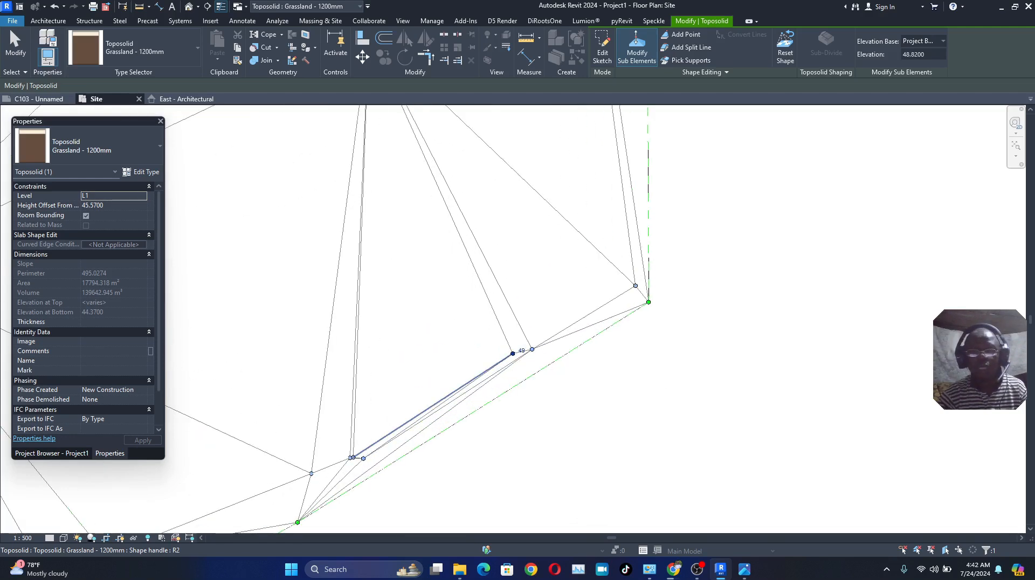
scroll(350, 455, "up", 2)
left_click(353, 456)
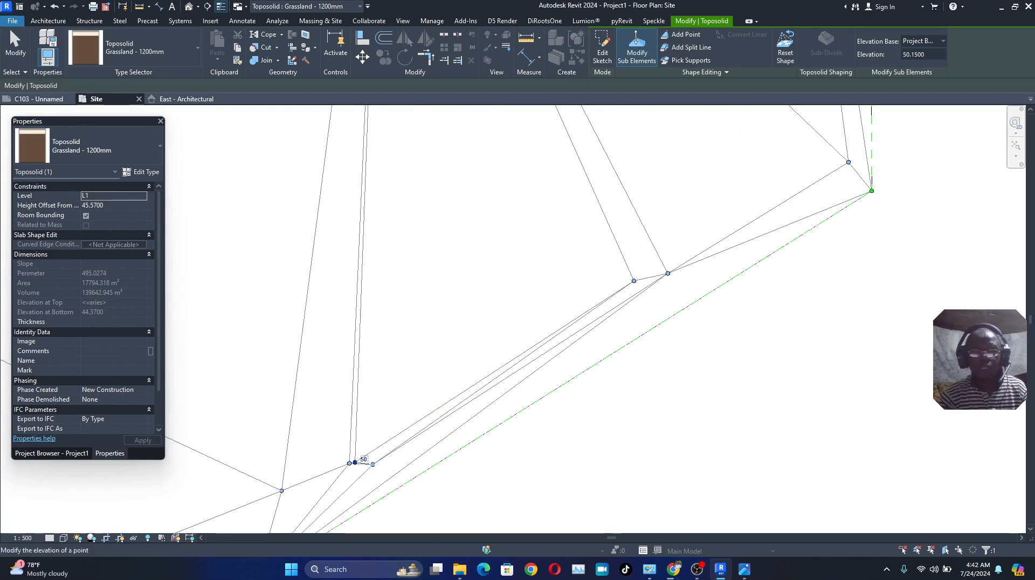
scroll(431, 400, "down", 1)
key("Escape")
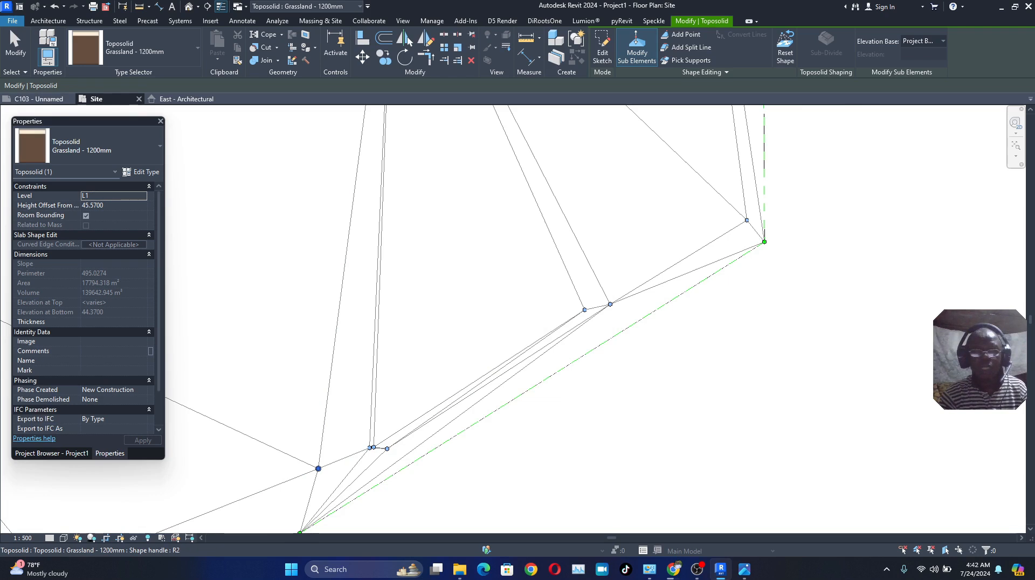
left_click(318, 468)
scroll(473, 429, "down", 3)
scroll(475, 396, "down", 2)
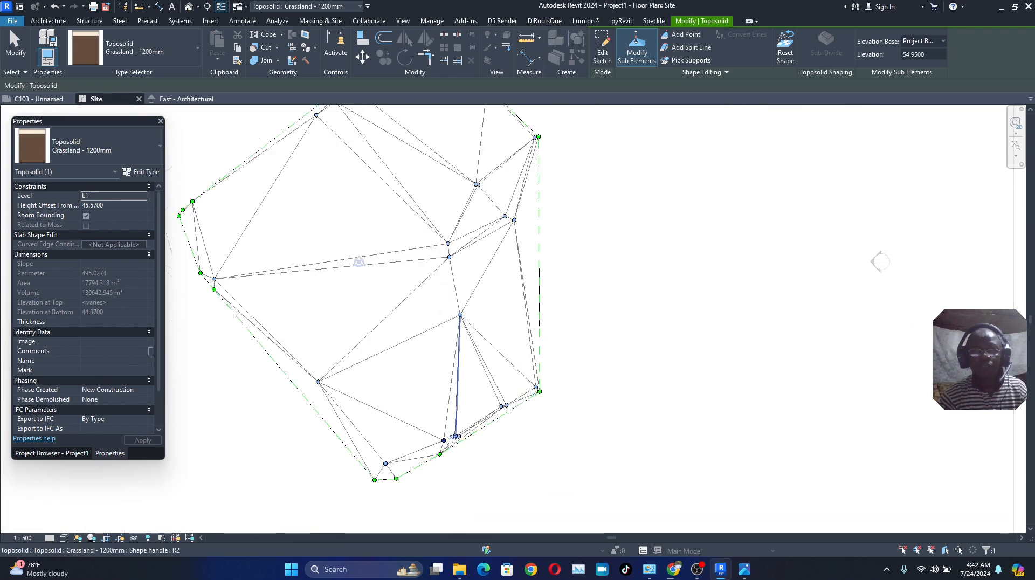
Check the elevations of the toposolid's interior and eastern points, then leave sub-element editing
scroll(457, 295, "up", 2)
left_click(457, 295)
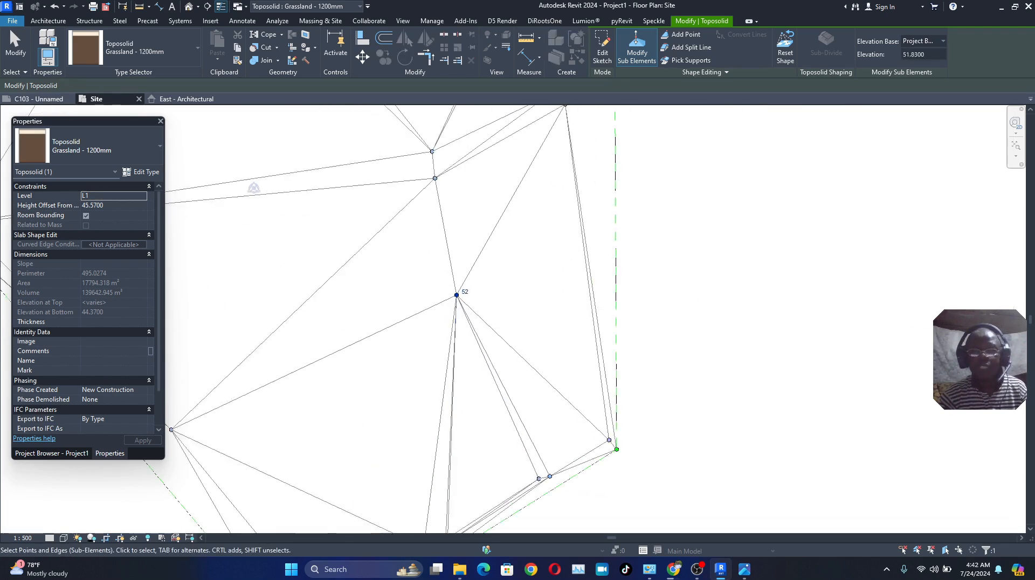
scroll(510, 252, "down", 2)
scroll(473, 215, "up", 2)
left_click(470, 188)
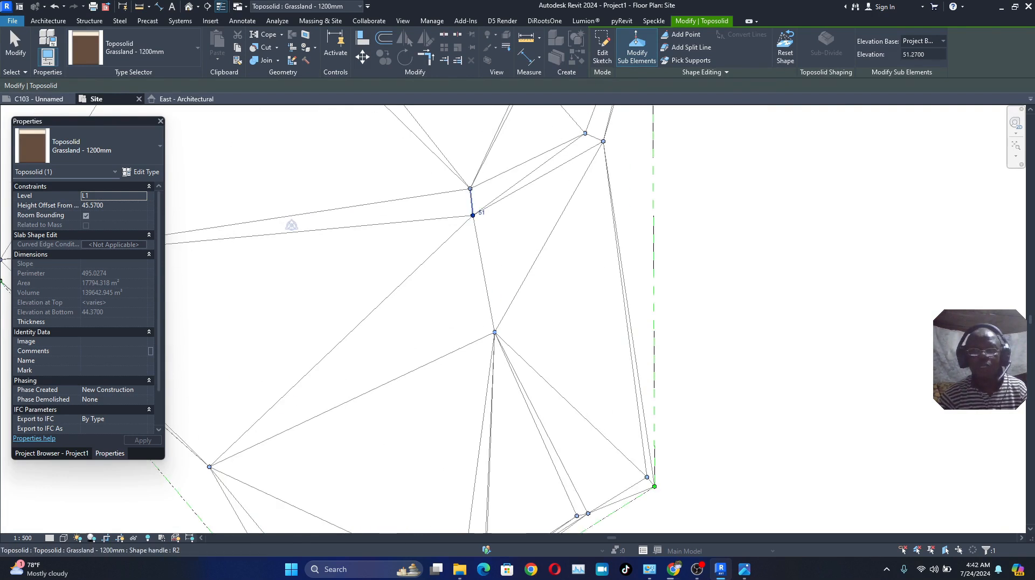
scroll(533, 349, "down", 2)
scroll(567, 260, "up", 2)
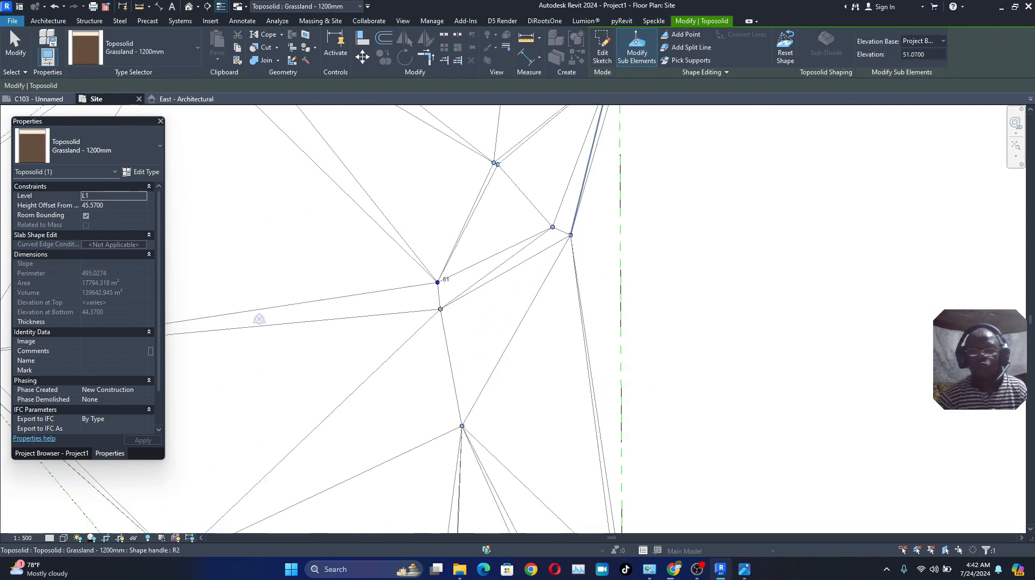
left_click(570, 235)
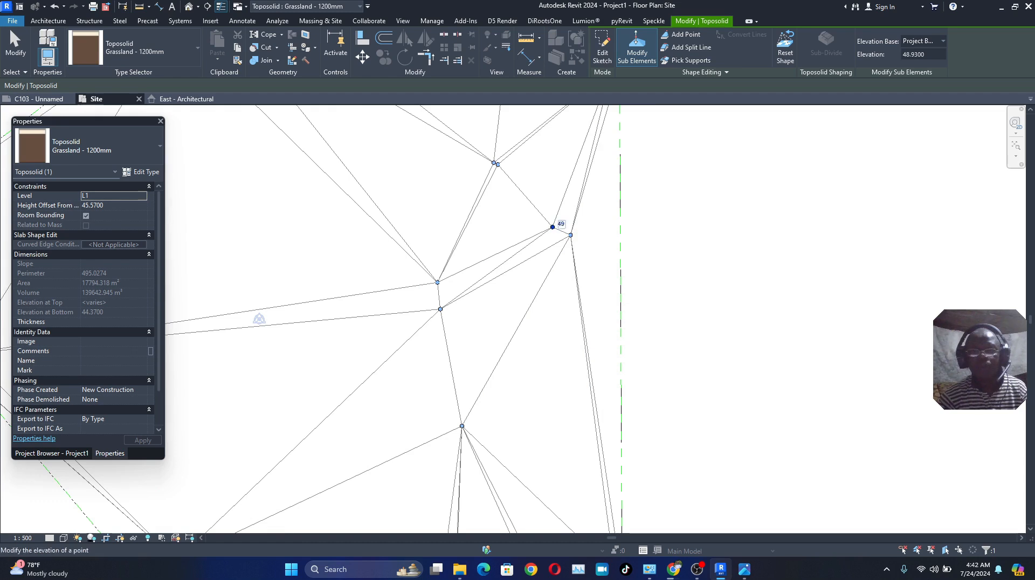
left_click(496, 164)
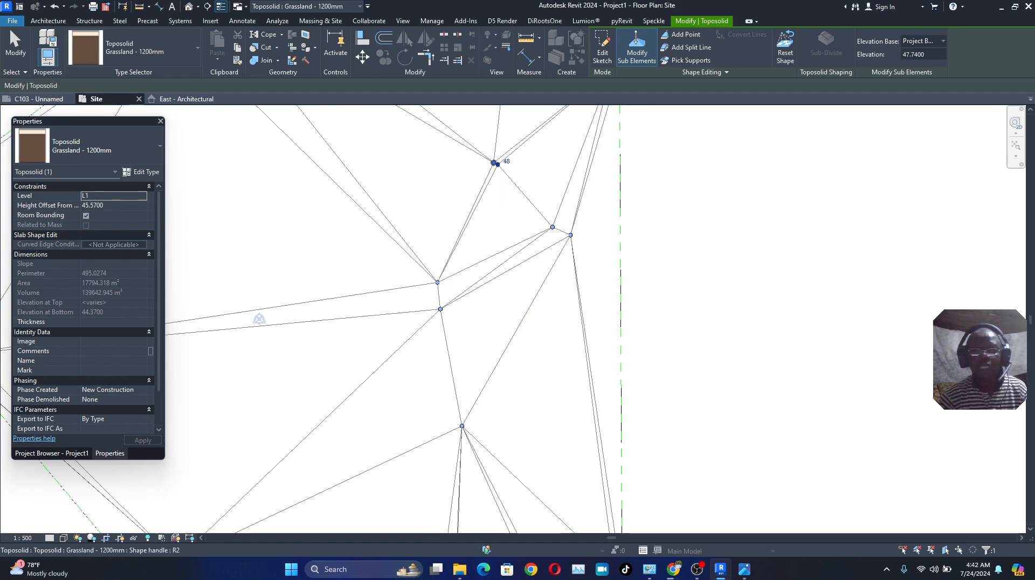
scroll(647, 288, "down", 2)
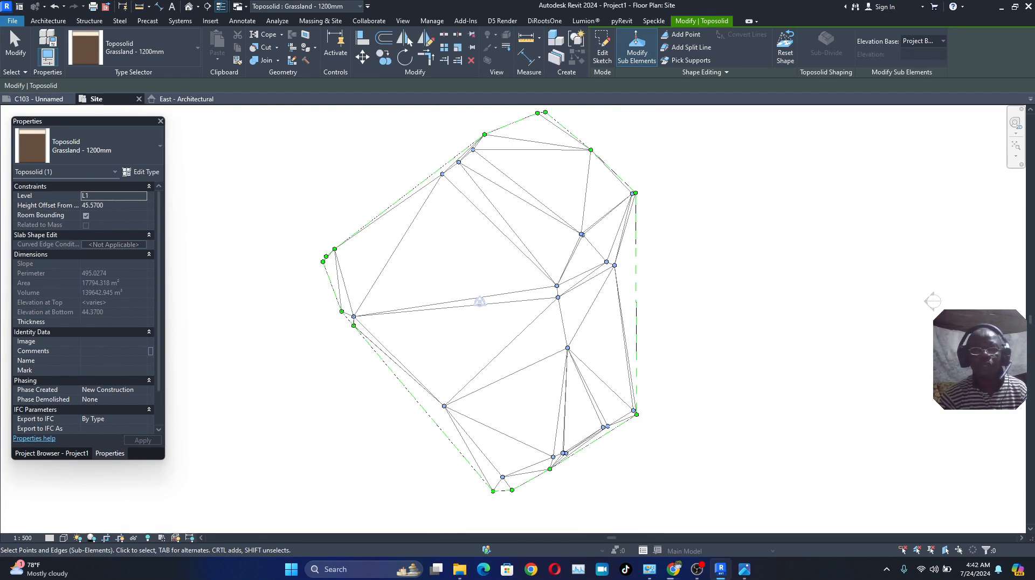
key("Escape")
key("Escape")
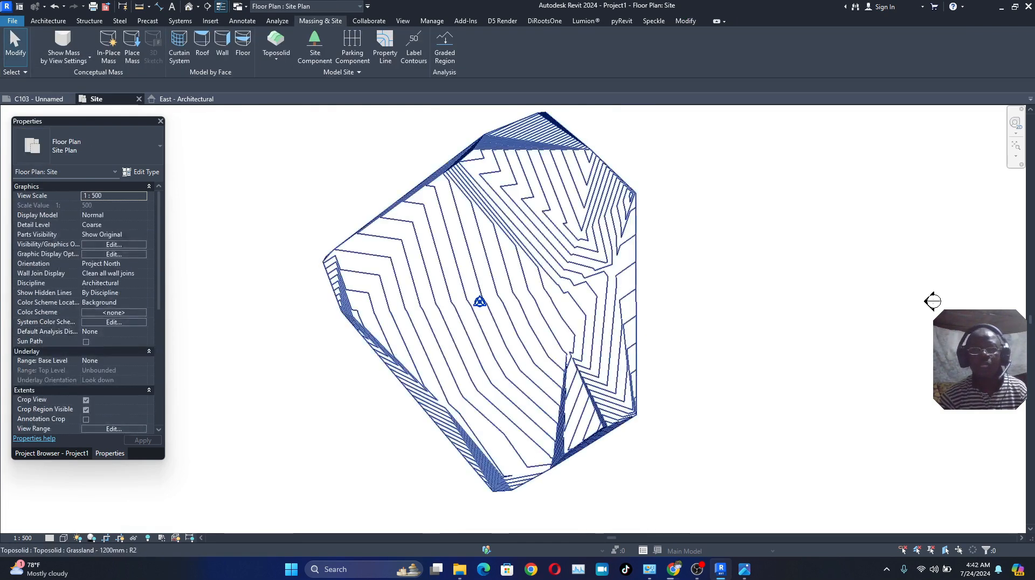
Return to the East - Architectural elevation and examine level L1 and its head beside L2 and L3
key("ctrl+Tab")
scroll(781, 421, "down", 3)
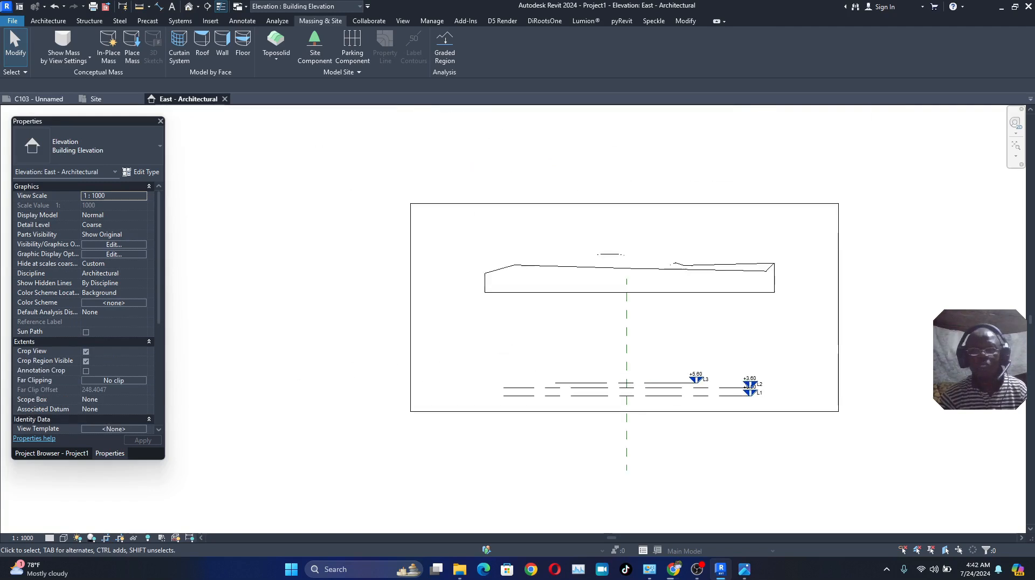
scroll(684, 399, "up", 3)
left_click(838, 387)
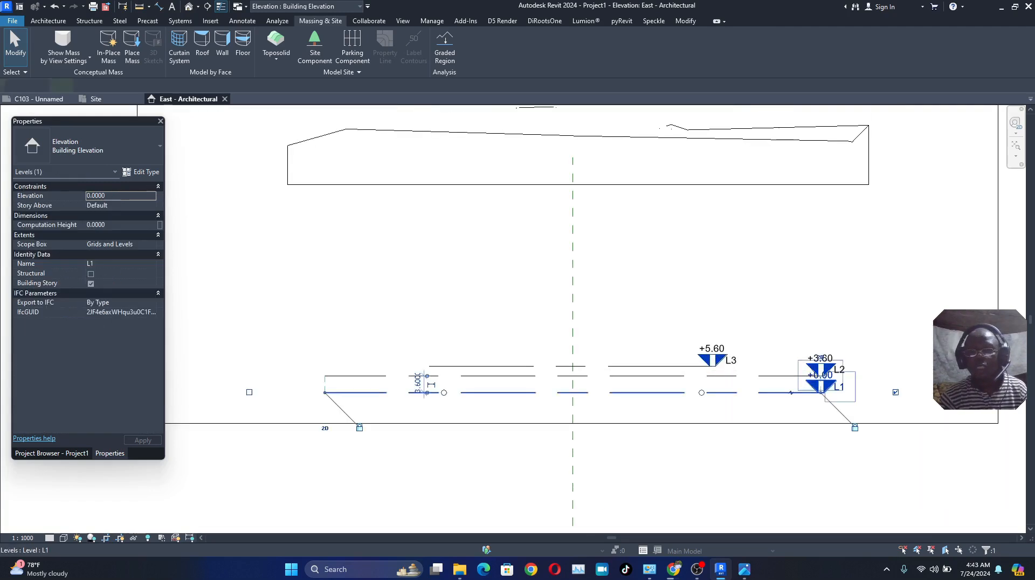
scroll(855, 399, "up", 5)
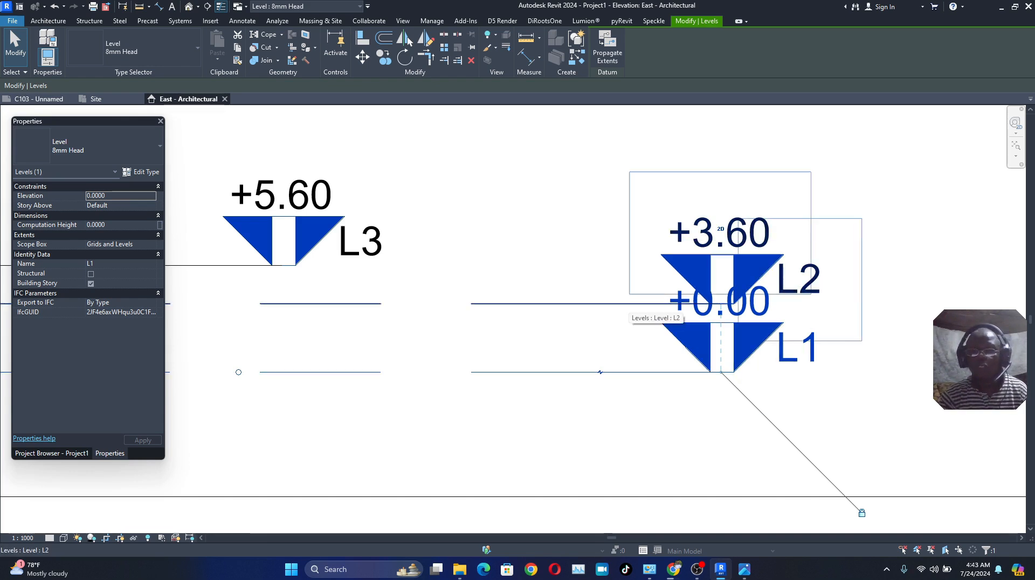
scroll(762, 372, "down", 3)
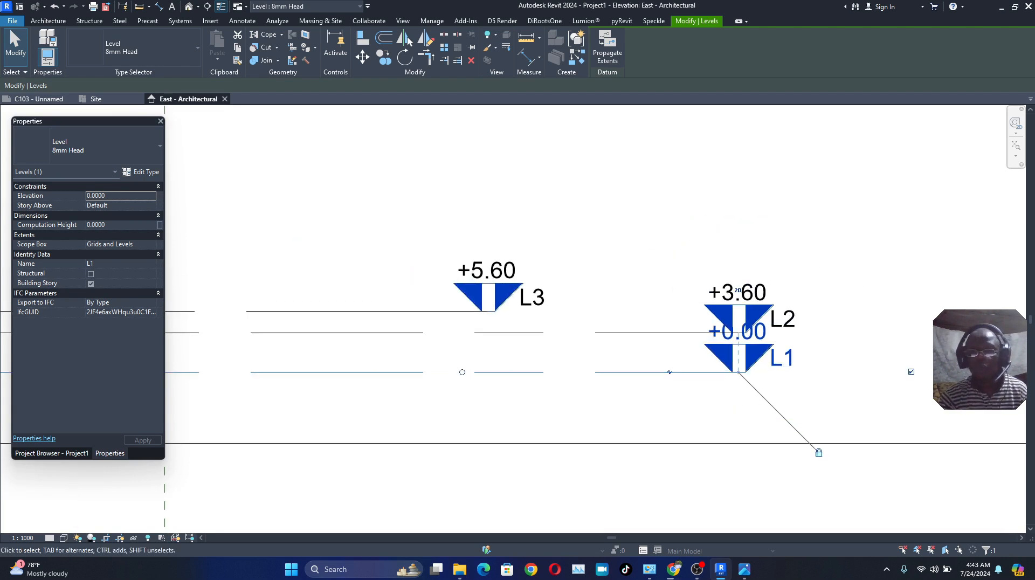
scroll(752, 408, "down", 2)
key("Escape")
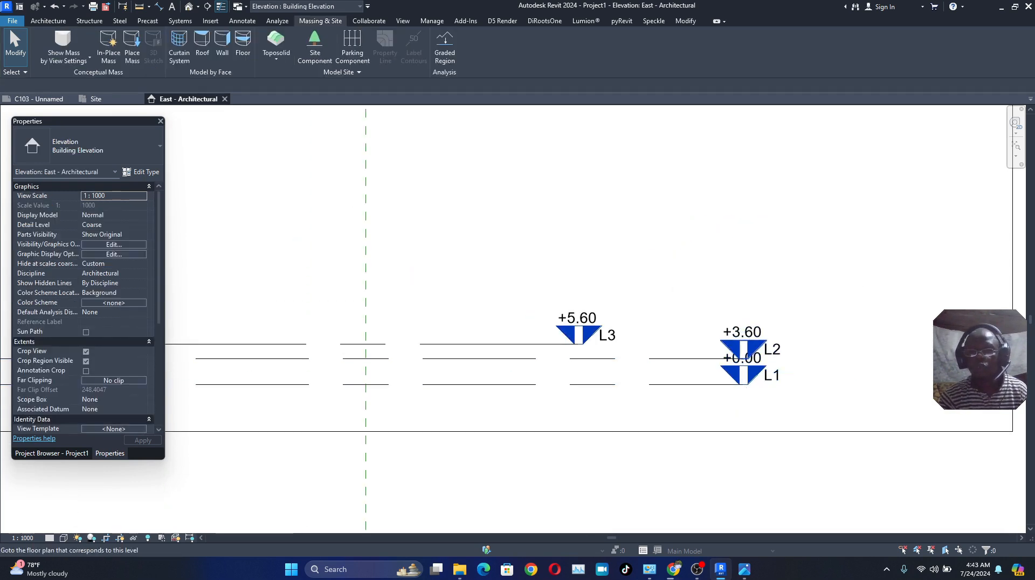
Set level L1's elevation to 54.0 and disassociate the level from its scope box
left_click(742, 375)
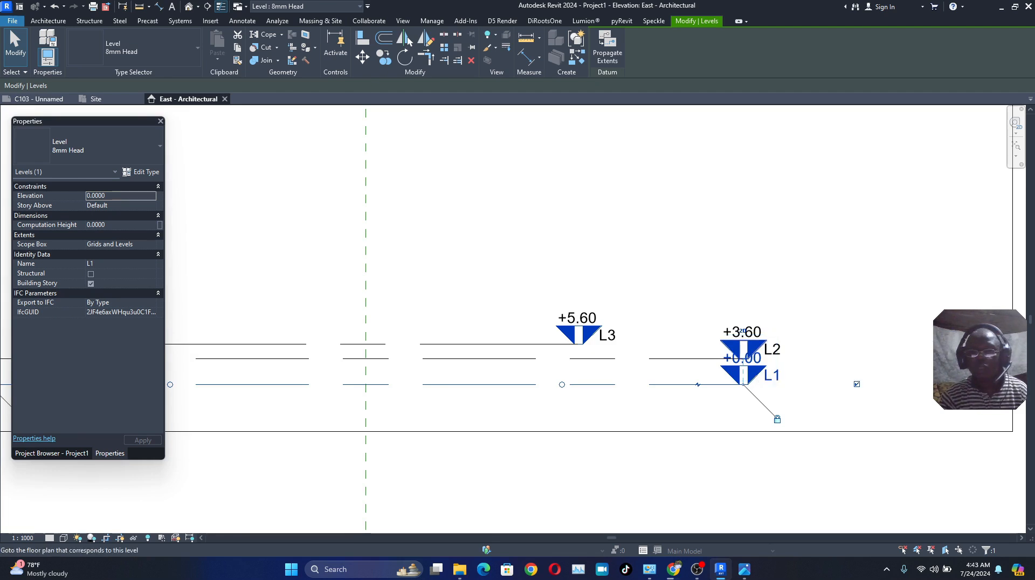
scroll(723, 372, "up", 3)
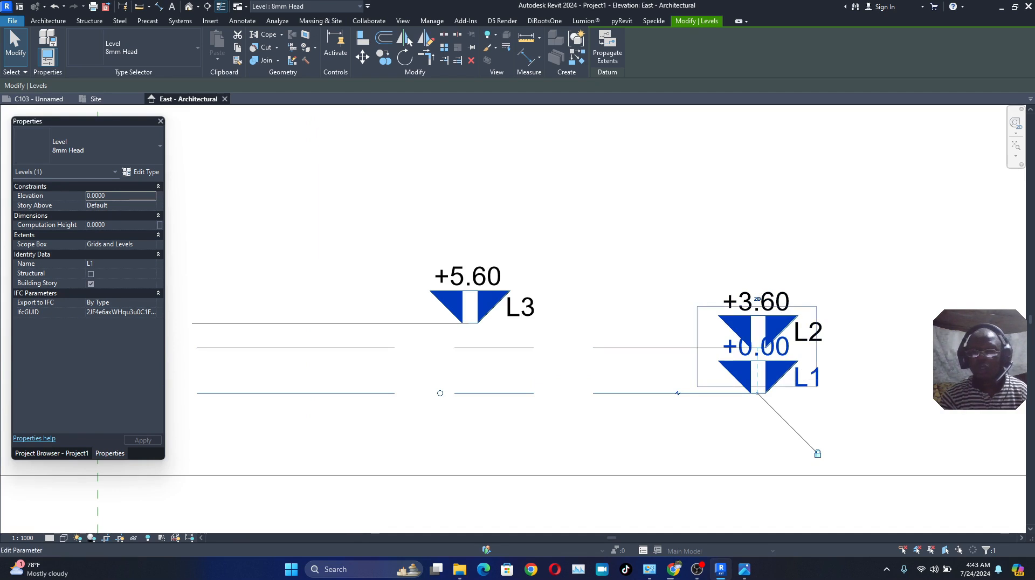
left_click(765, 347)
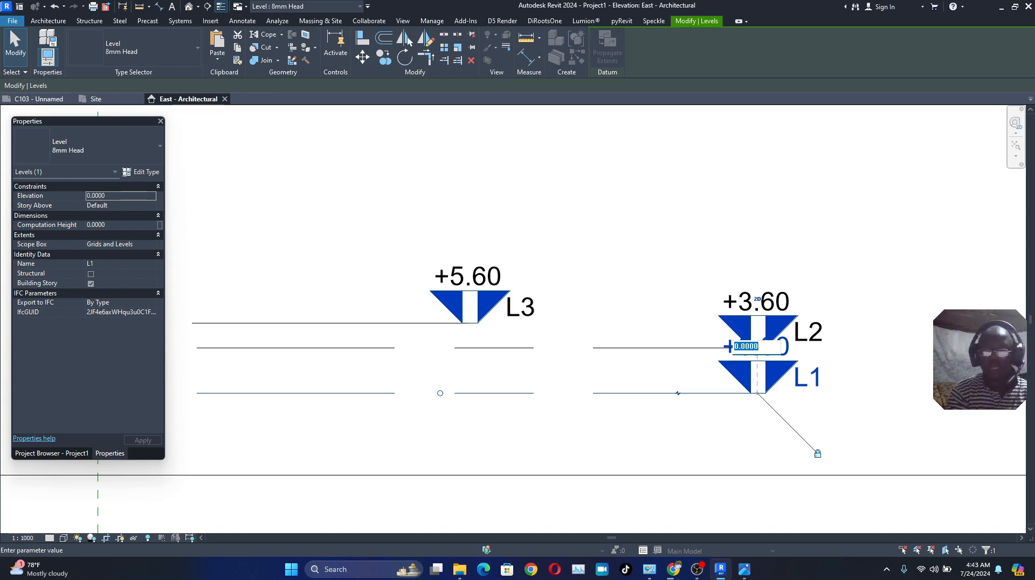
type("54")
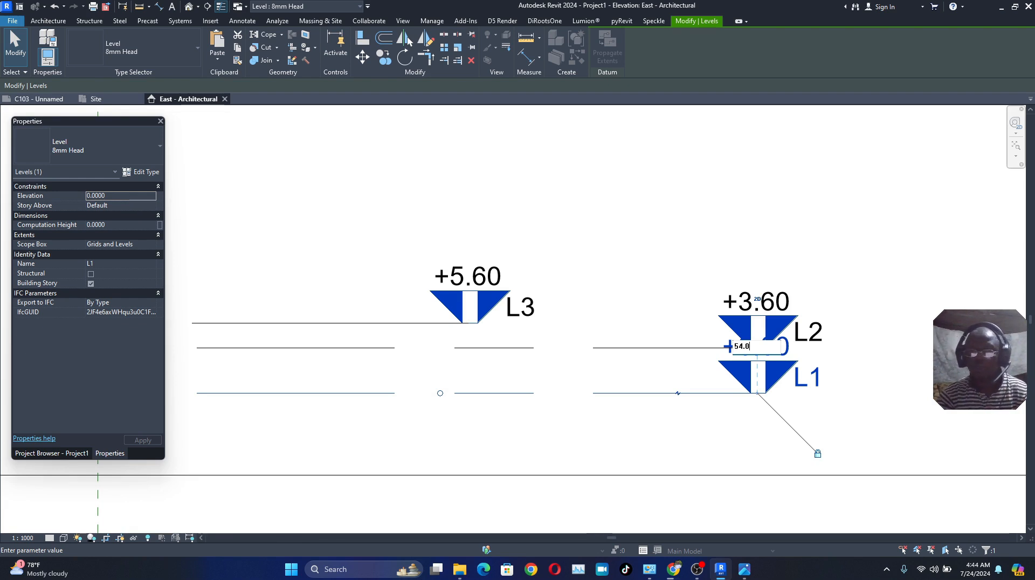
key("Return")
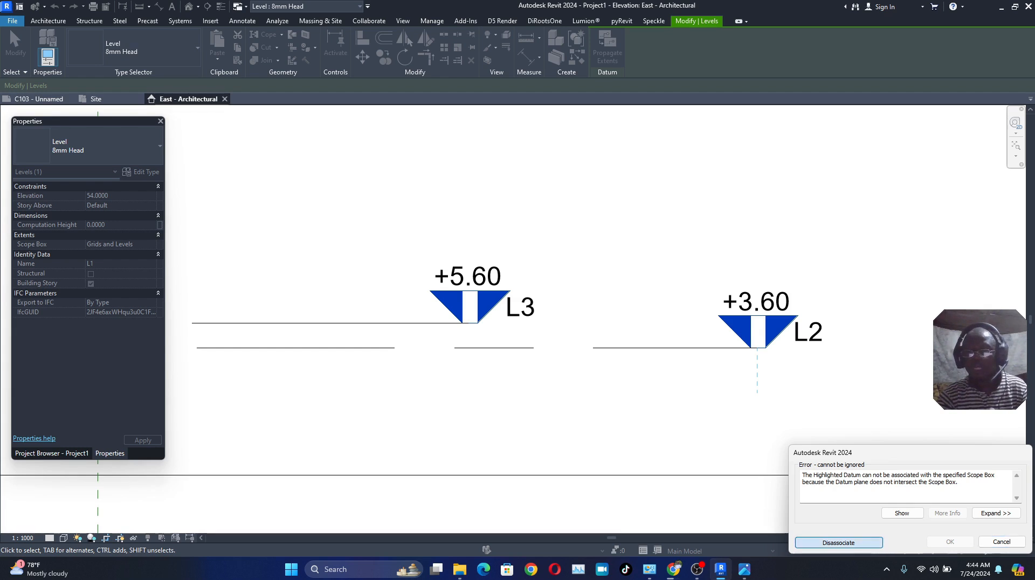
left_click(838, 542)
Set level L2's elevation to 55 and disassociate the level from its scope box
left_click(756, 303)
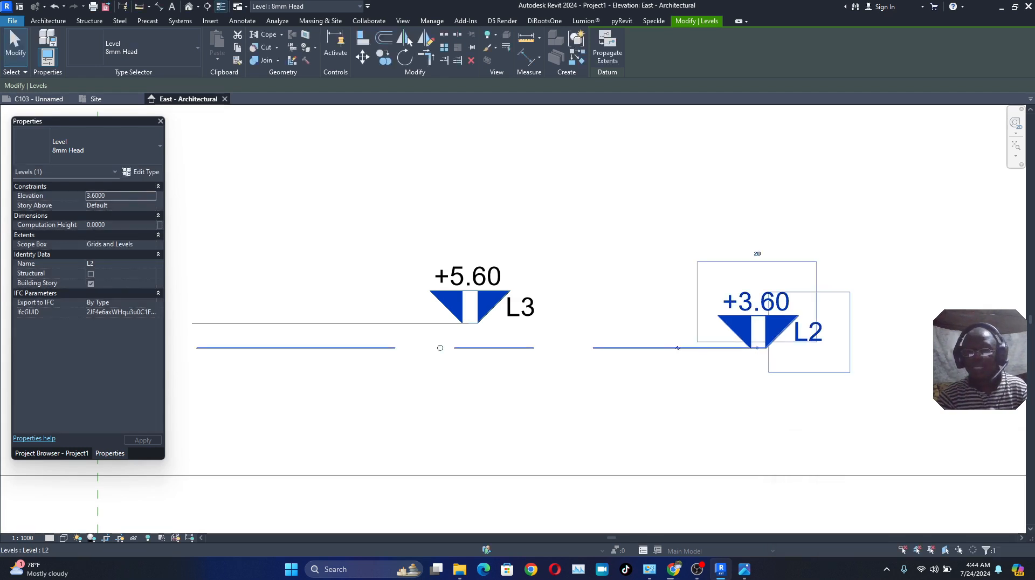
left_click(756, 301)
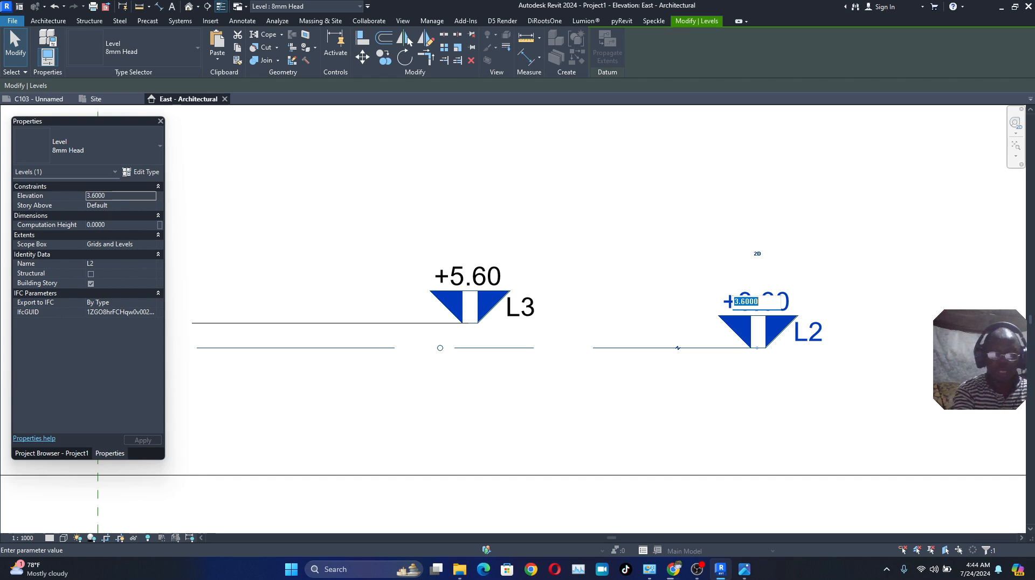
type("55.")
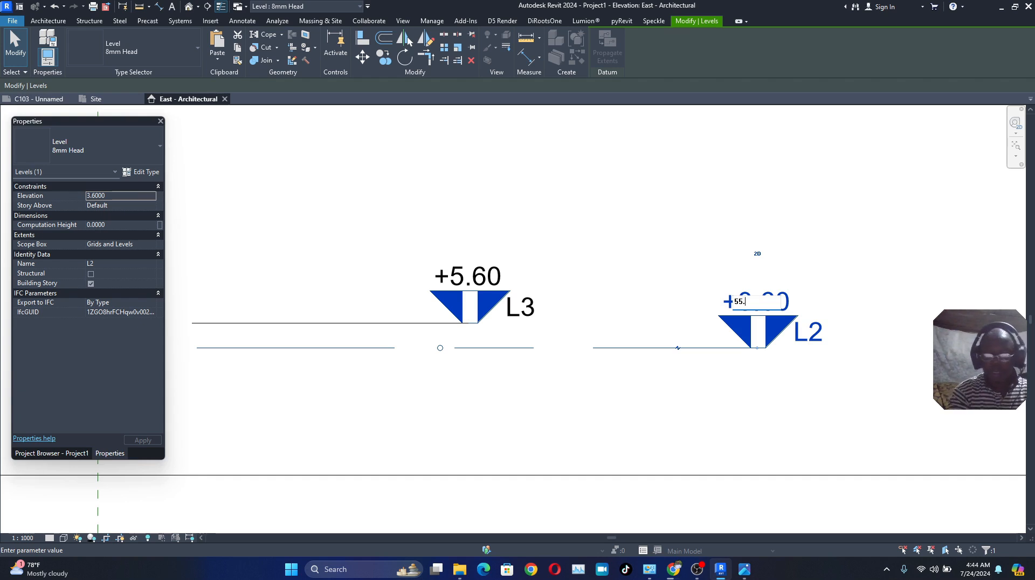
key("Return")
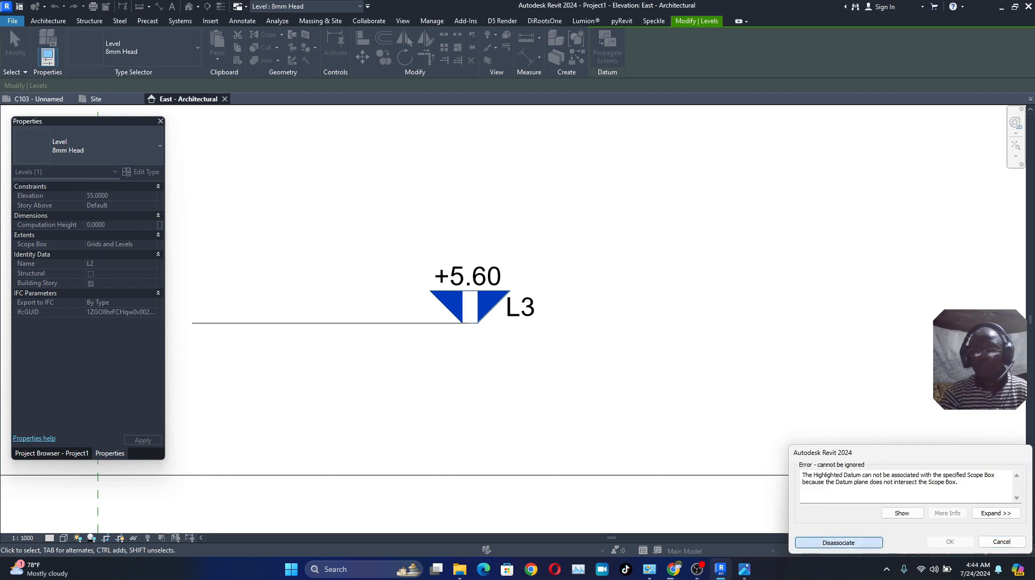
left_click(838, 542)
Set level L3's elevation to 56.0
left_click(324, 322)
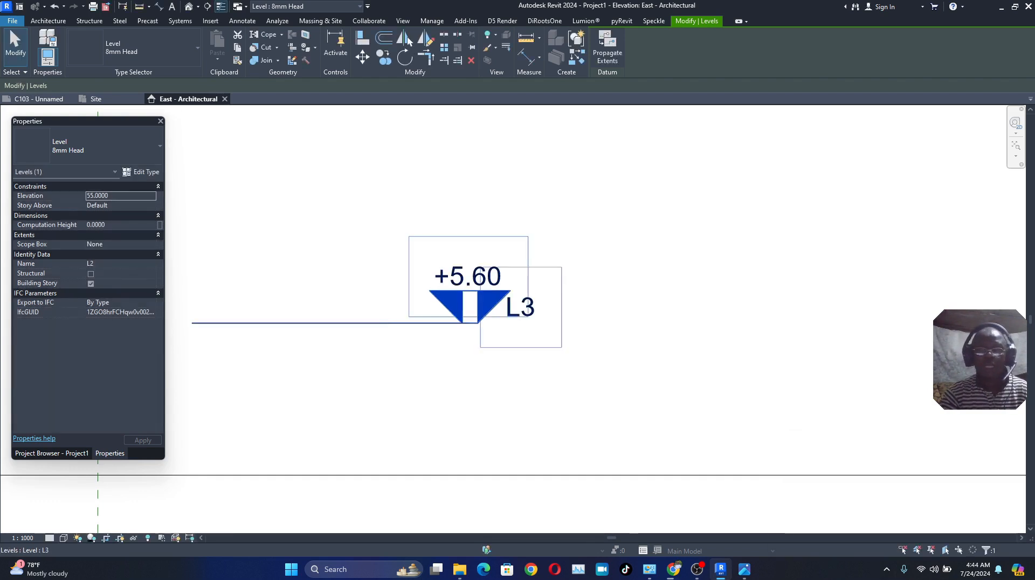
left_click(468, 276)
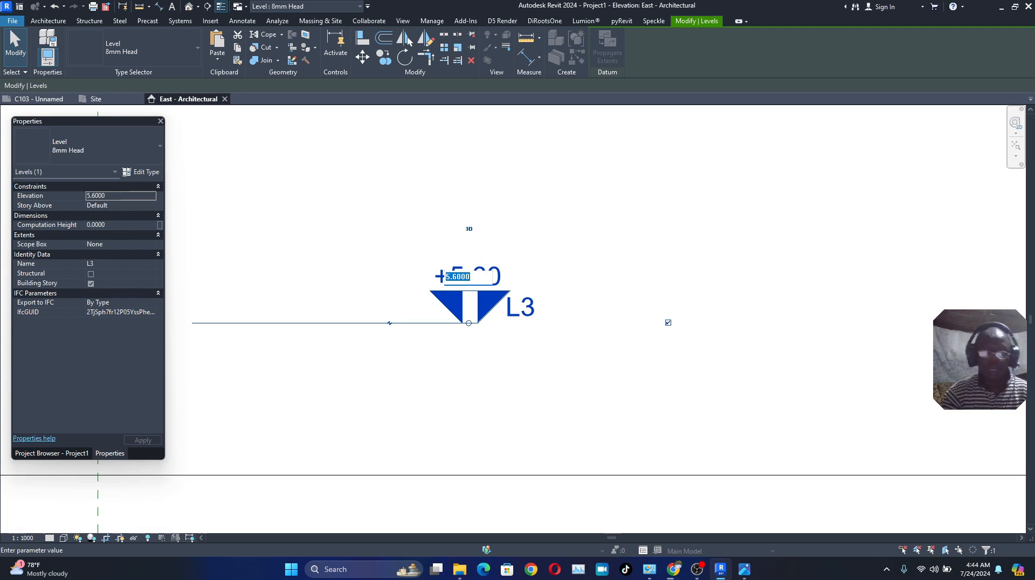
type("56")
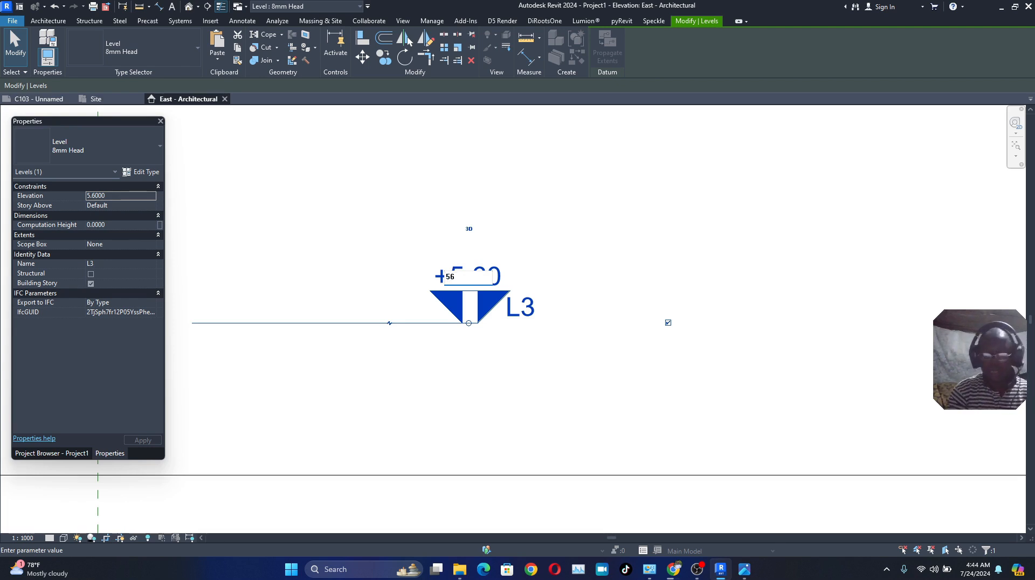
type(".0")
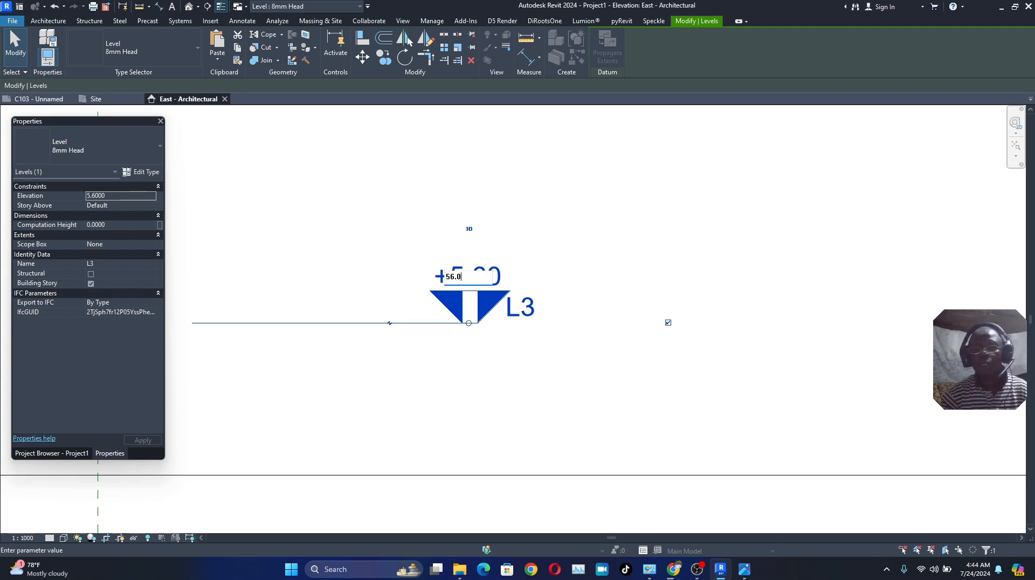
key("Return")
Extend the upper edge of the East elevation's crop region far enough above the levels to include the toposolid
scroll(716, 216, "down", 4)
scroll(593, 270, "down", 2)
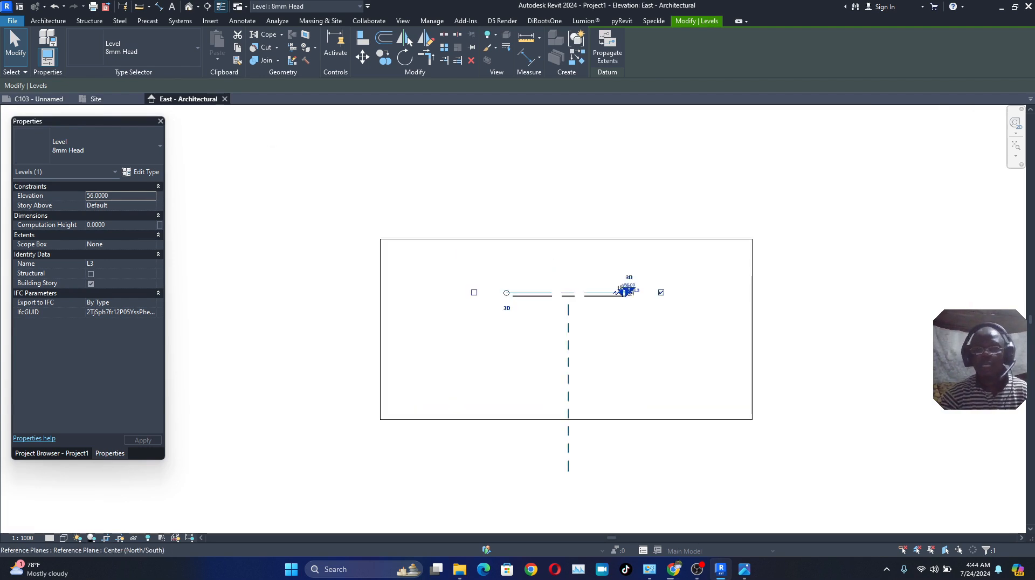
scroll(539, 205, "up", 5)
scroll(596, 297, "down", 2)
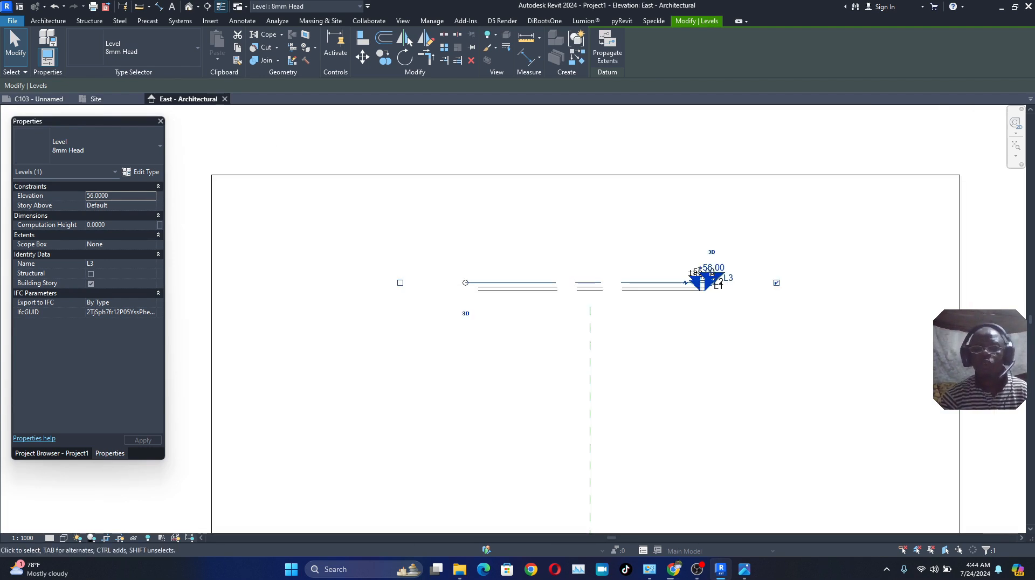
scroll(644, 291, "down", 4)
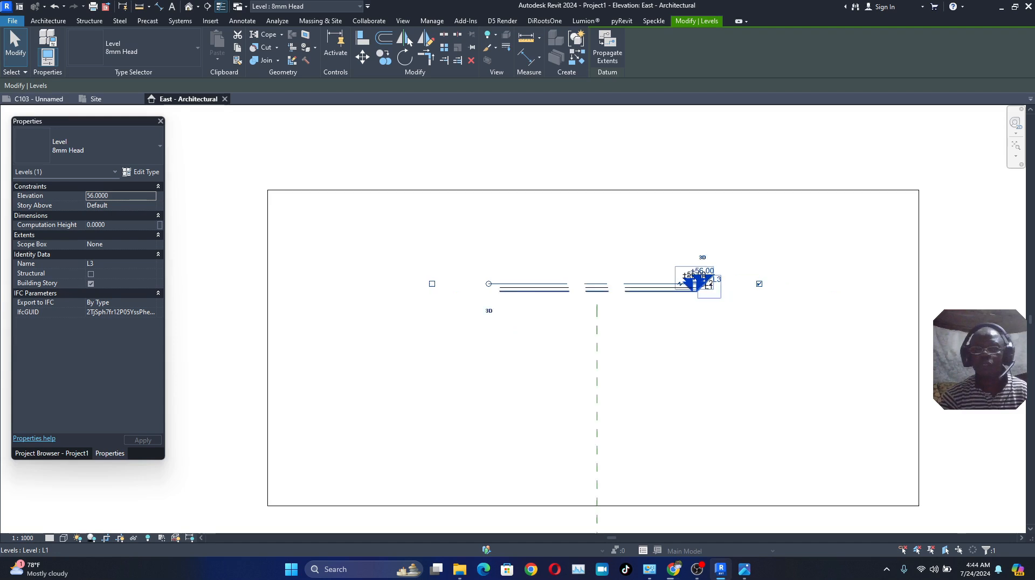
scroll(644, 291, "up", 2)
scroll(644, 291, "down", 3)
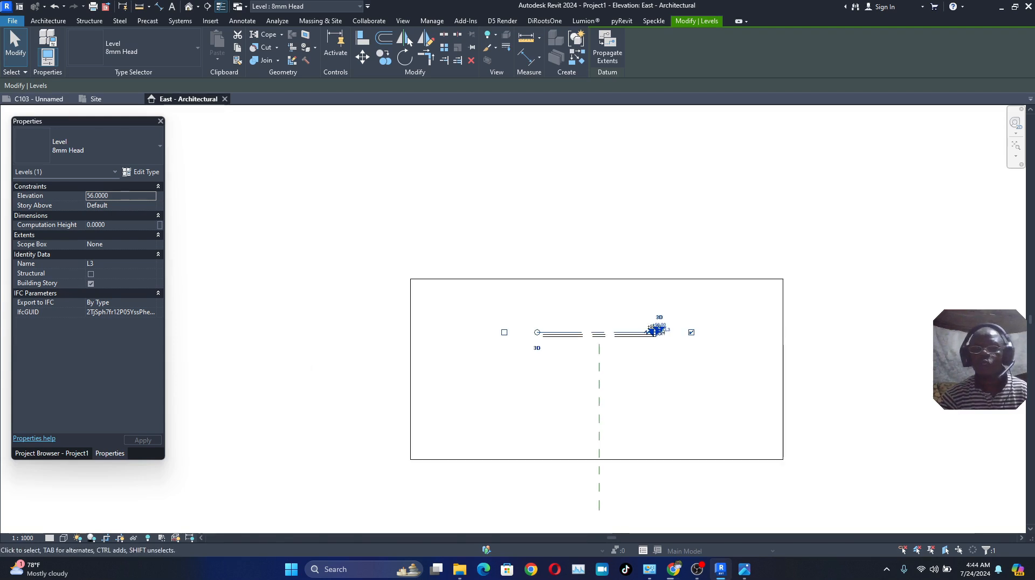
left_click(782, 409)
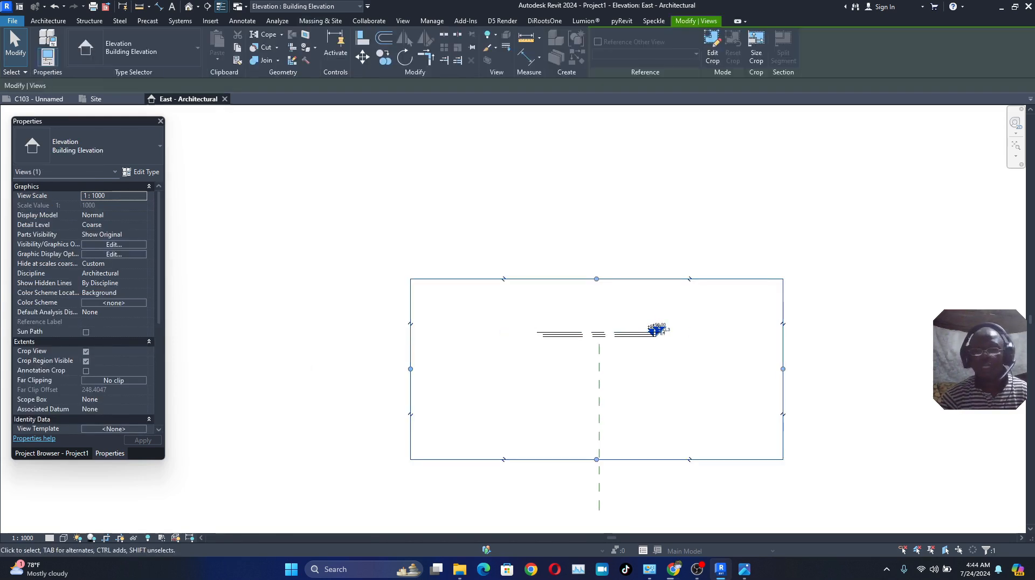
left_click(408, 41)
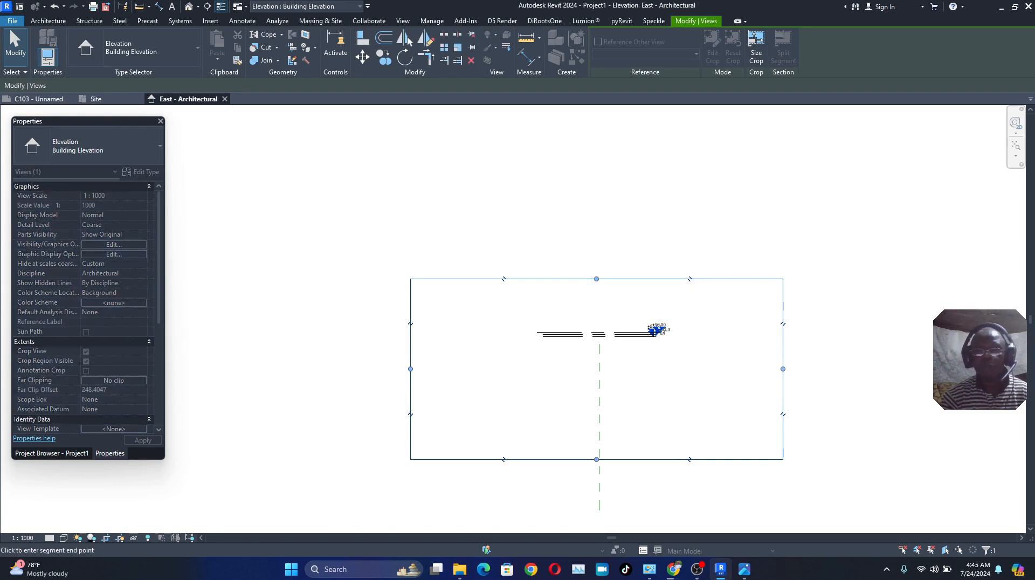
left_click_drag(596, 279, 596, 156)
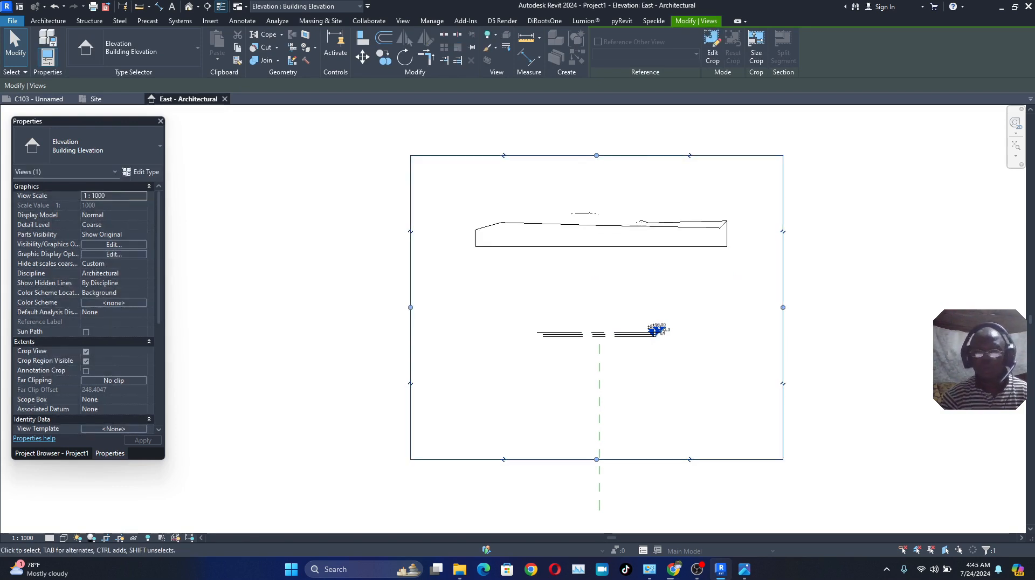
Inspect the toposolid's height offset and its distance above the raised levels, then clear the selection
scroll(607, 342, "up", 2)
left_click(593, 183)
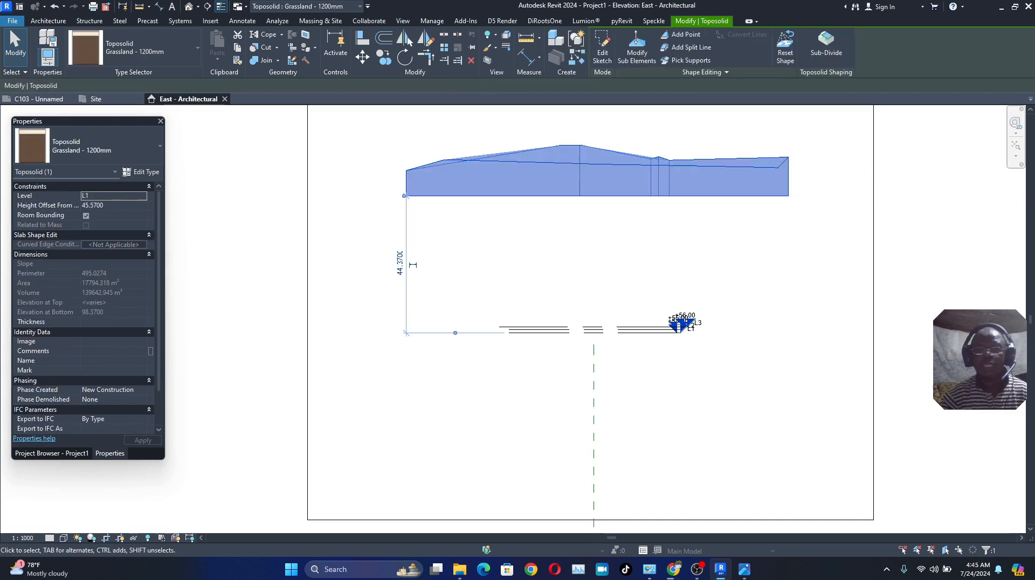
scroll(552, 202, "down", 2)
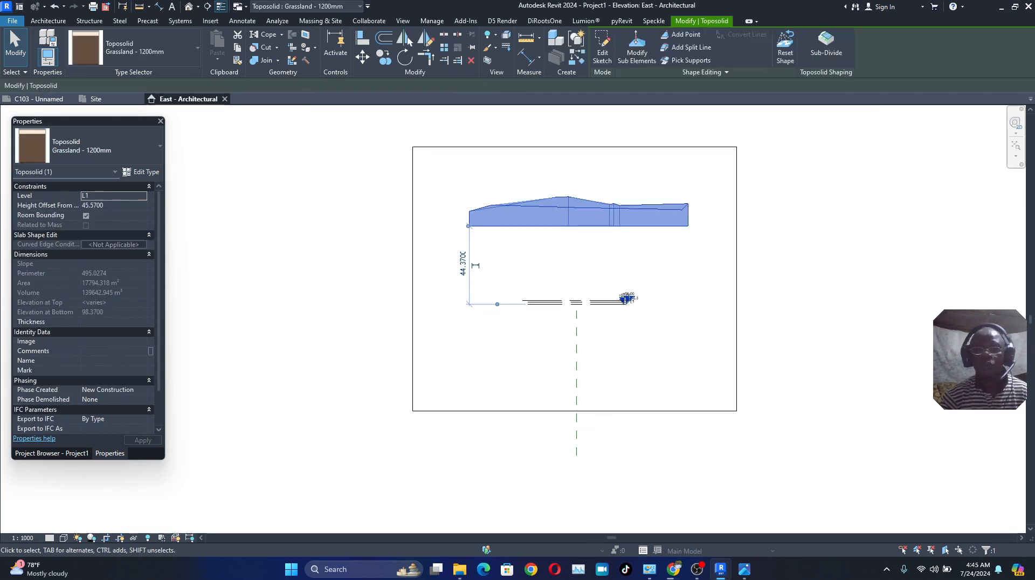
key("Escape")
left_click(592, 215)
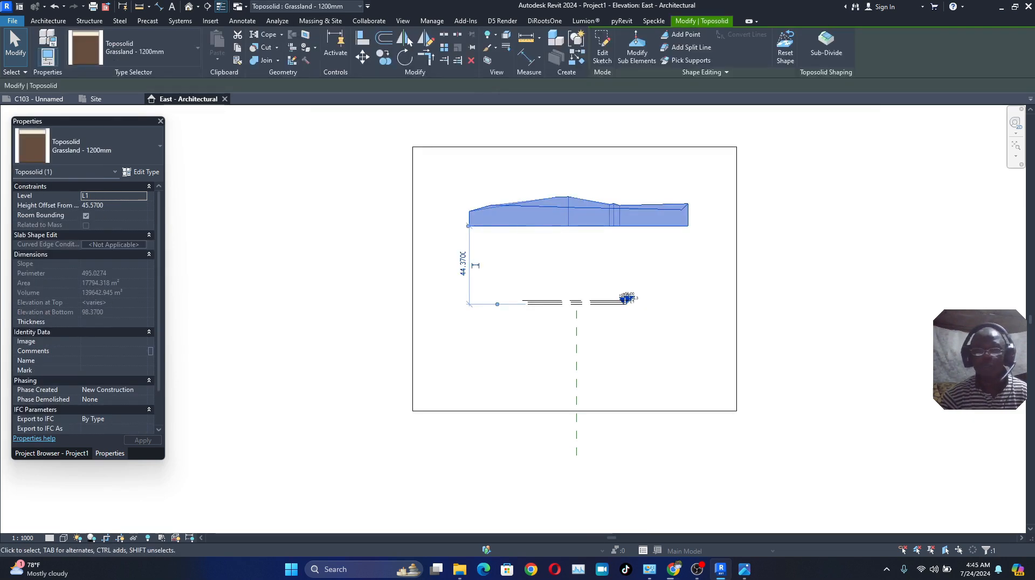
key("Escape")
Open Calculator beside the elevation, check the level heads, and select the toposolid to read its height offset
key("XF86Calculator")
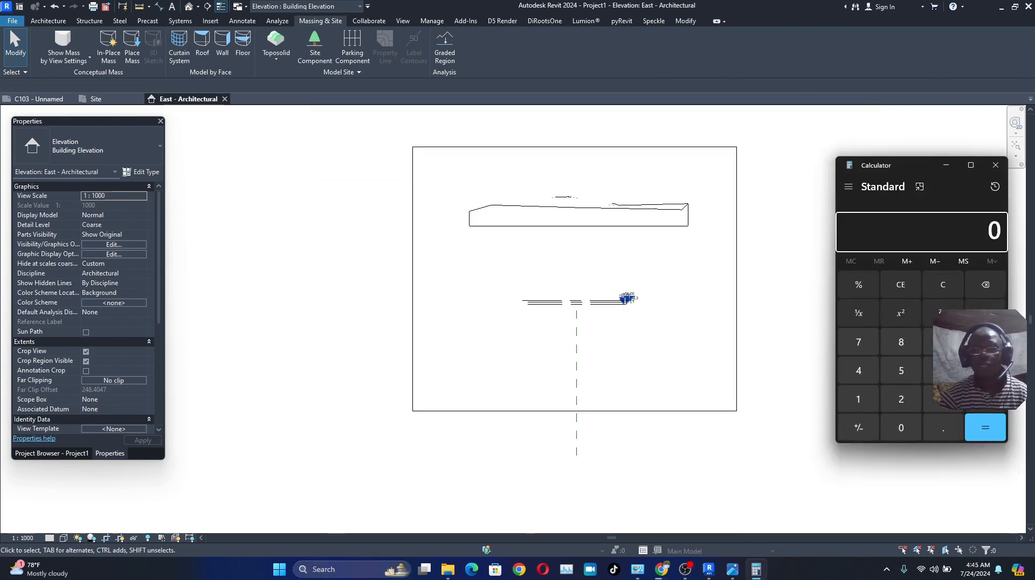
scroll(625, 299, "up", 5)
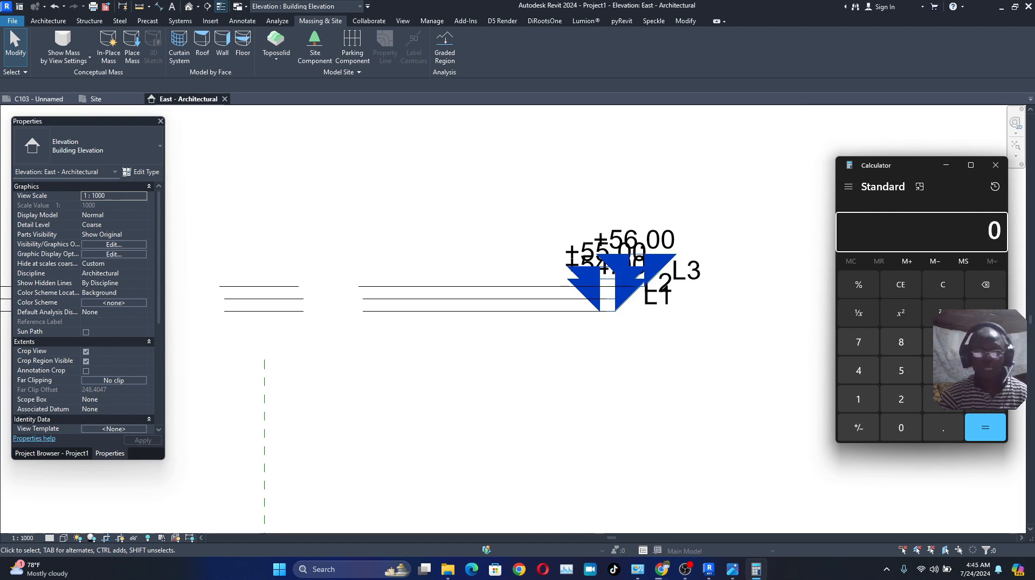
scroll(431, 378, "down", 3)
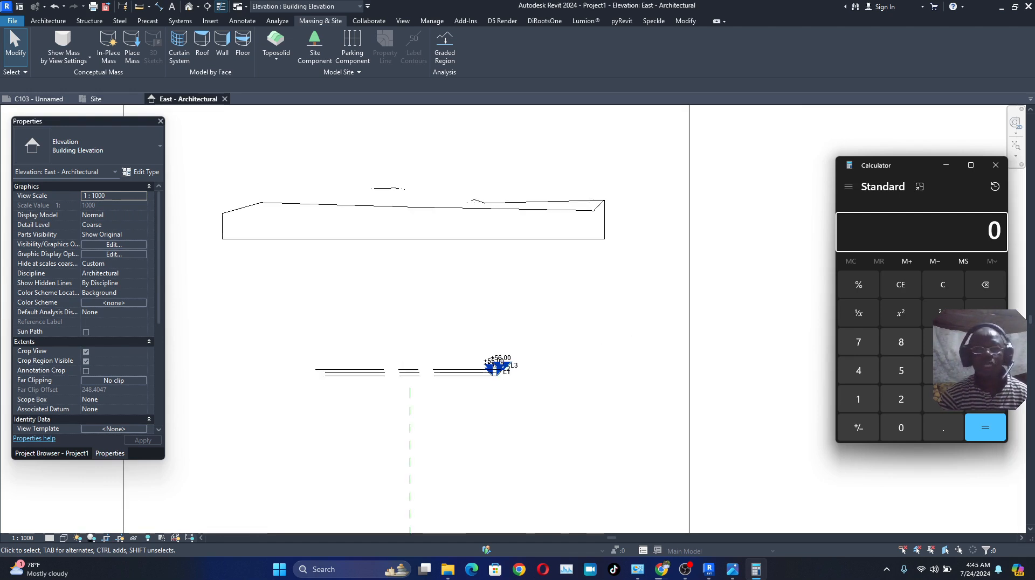
left_click(409, 224)
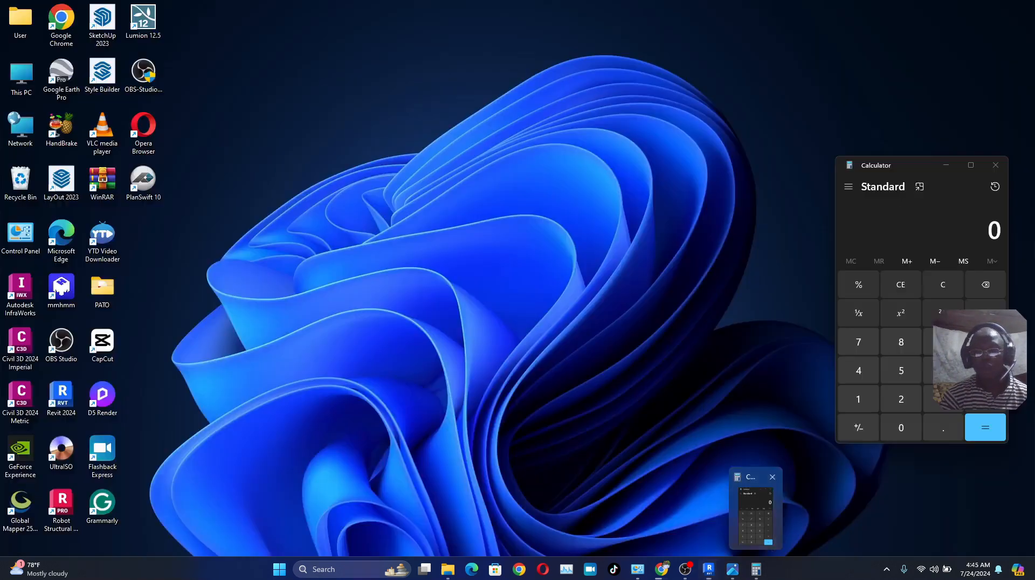
left_click(753, 512)
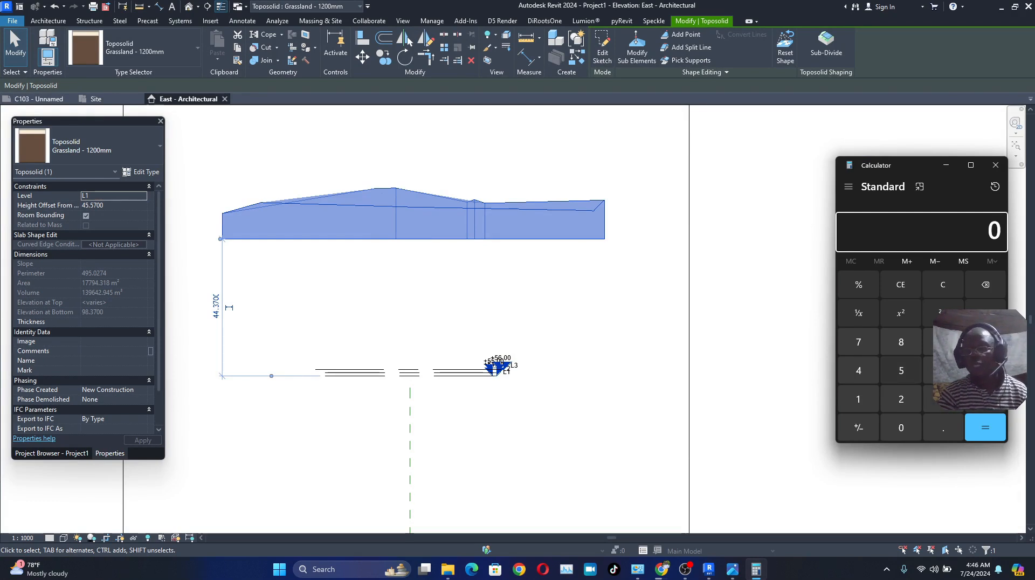
Subtract the toposolid's height offset from L1's elevation in Calculator, entering 54 - 45.57
left_click(900, 370)
left_click(859, 370)
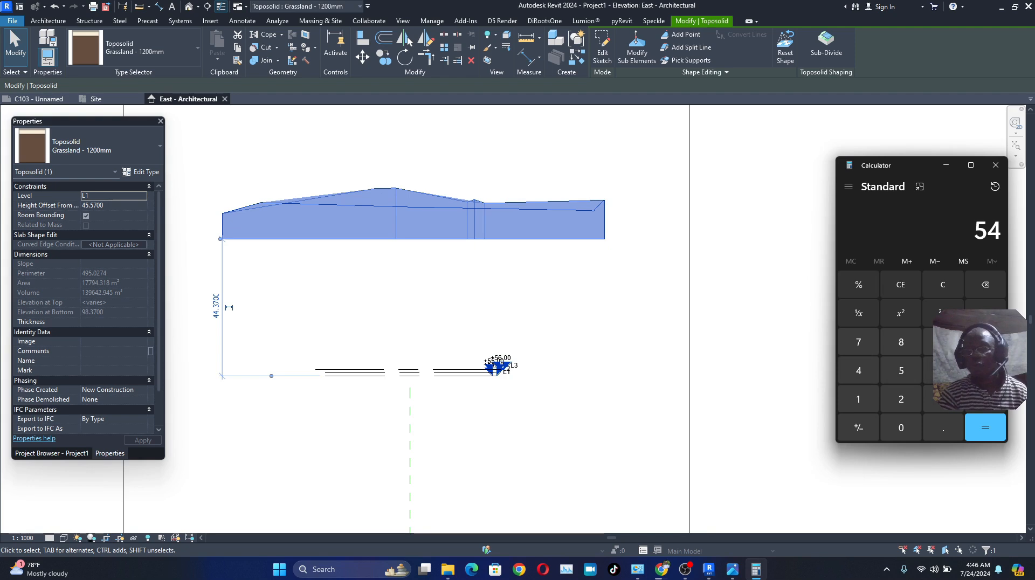
left_click(985, 370)
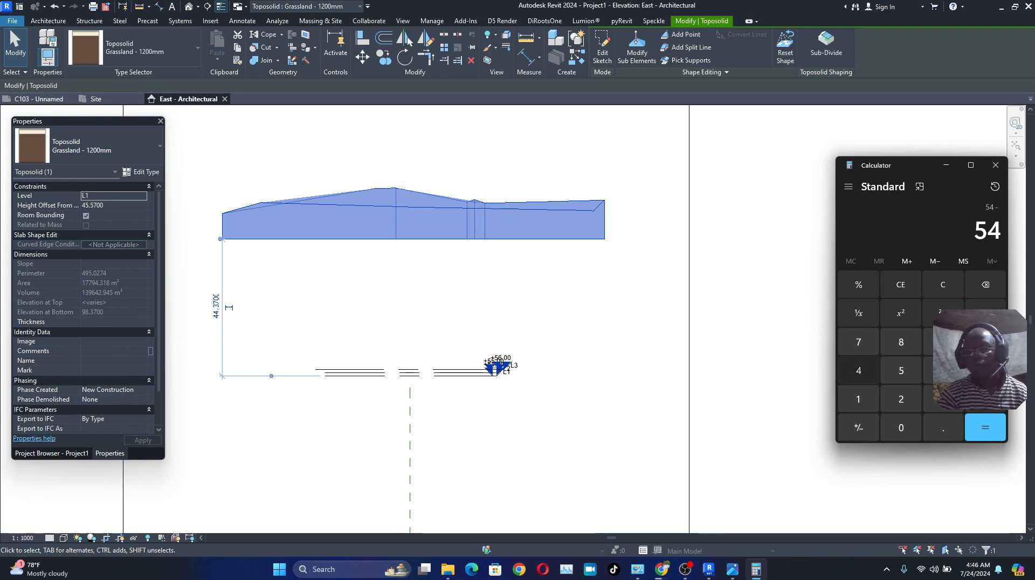
left_click(859, 371)
left_click(900, 370)
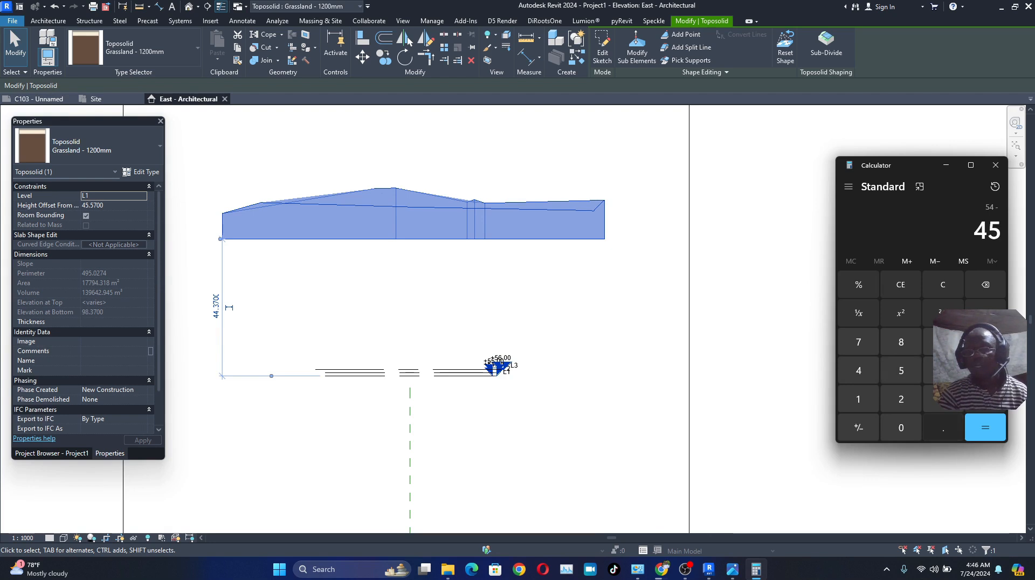
left_click(942, 427)
left_click(900, 371)
left_click(858, 342)
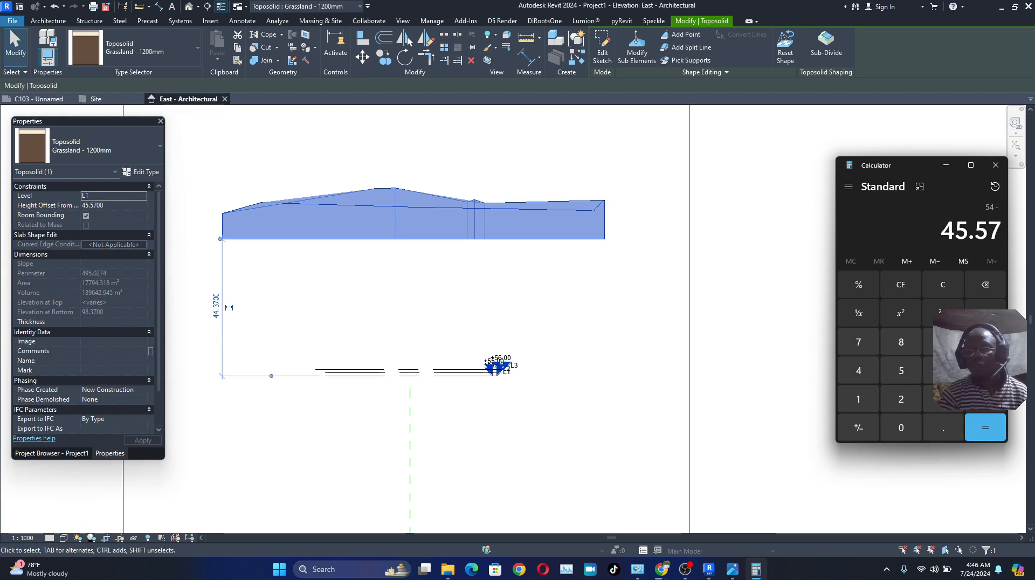
left_click(985, 427)
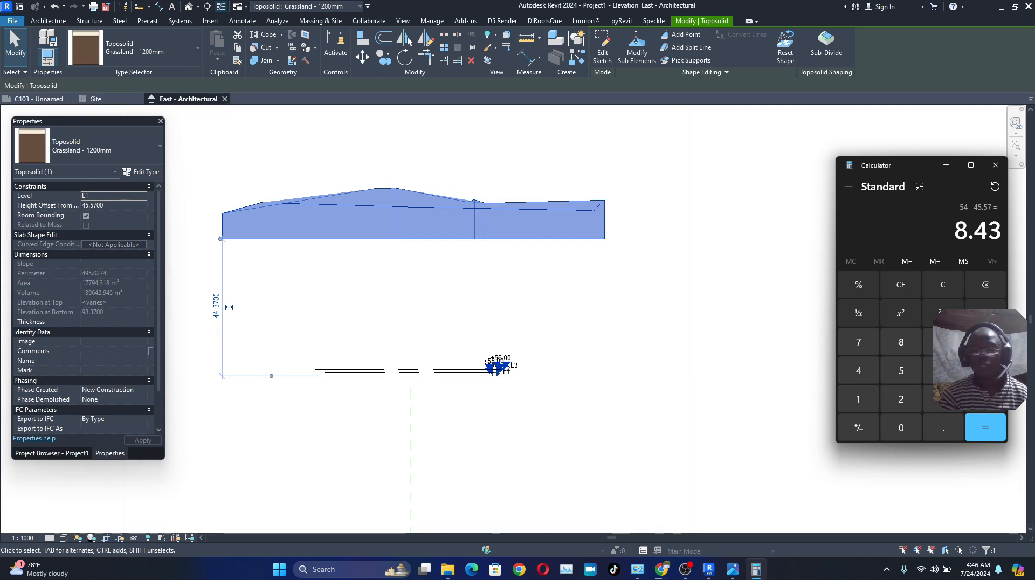
Return to Revit and set the selected toposolid's height offset from level L1 to -8.43
key("alt+Tab")
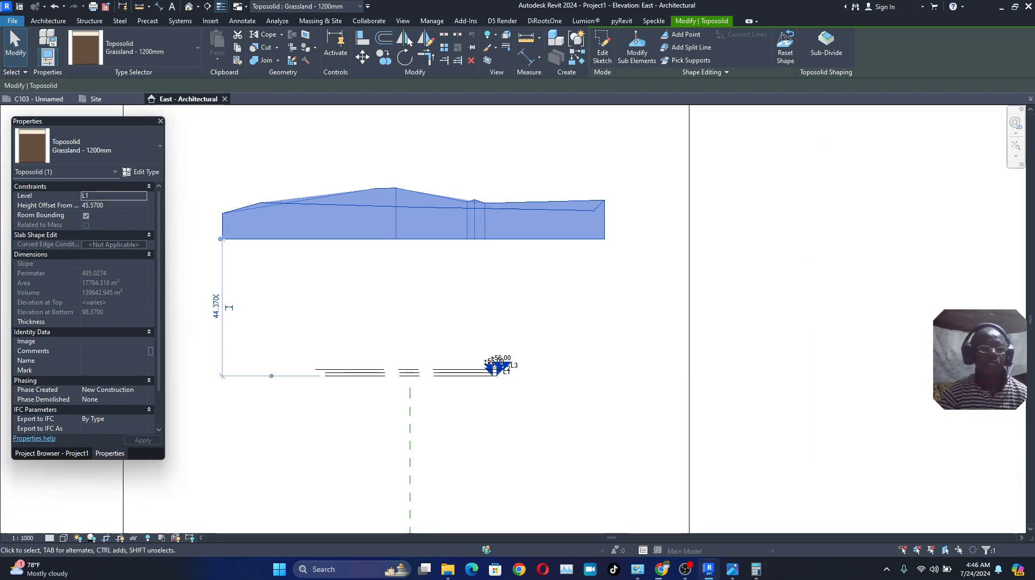
key("Tab")
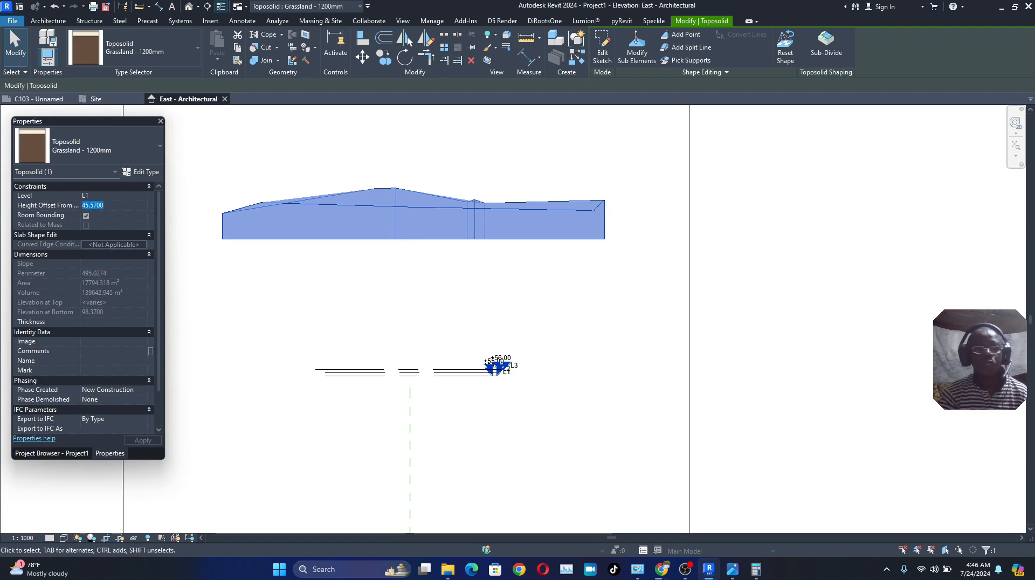
type("-")
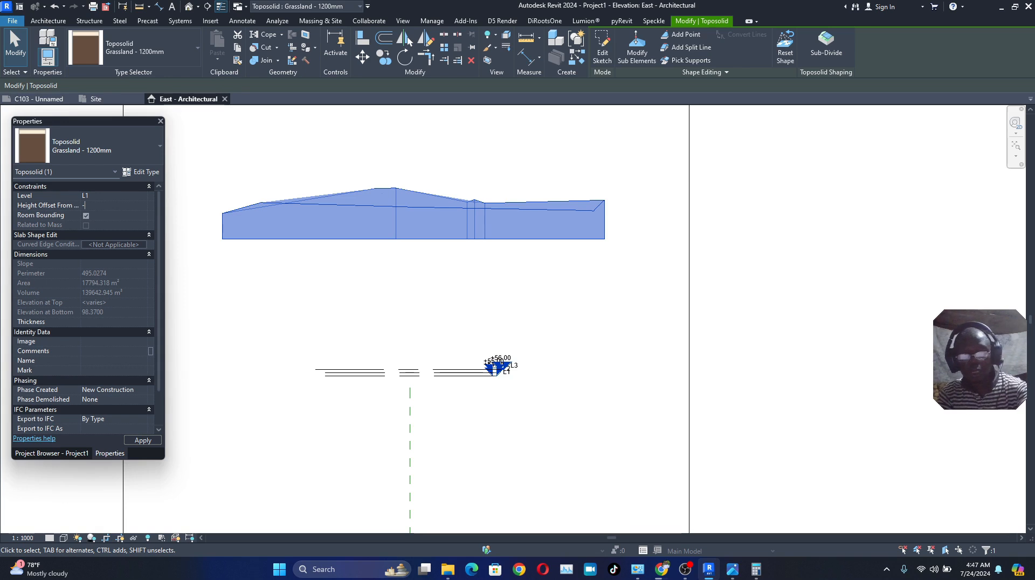
type("8.4")
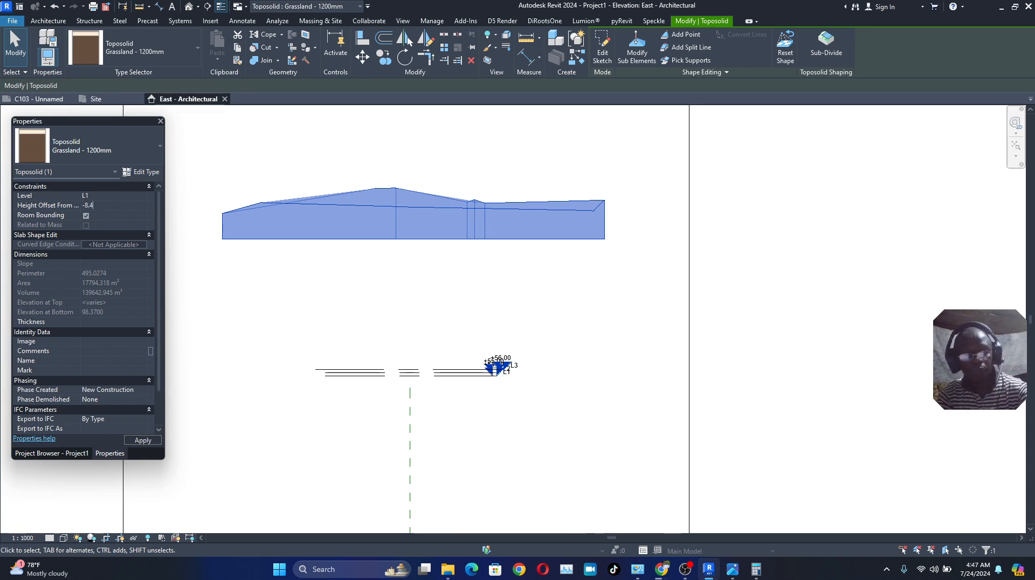
type("3")
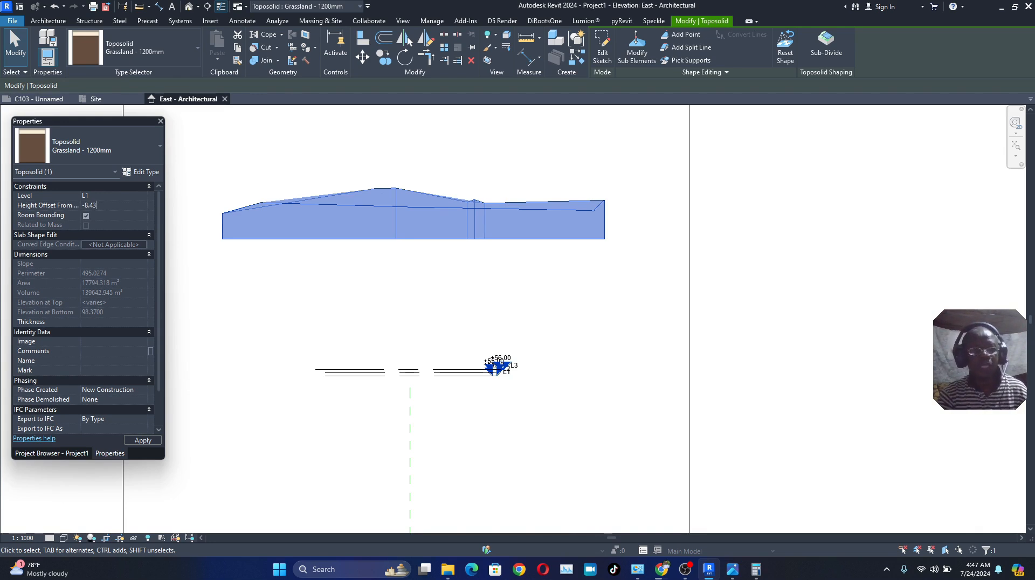
key("Return")
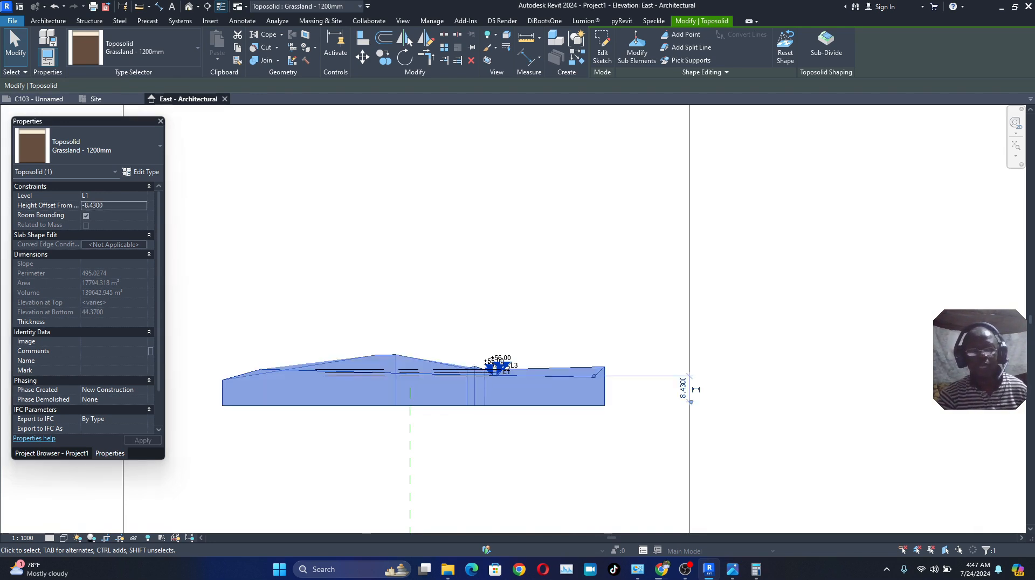
Examine how the lowered toposolid sits against the L1, L2 and L3 level lines in the East elevation, then reselect it
scroll(477, 377, "up", 4)
scroll(585, 312, "down", 6)
key("Escape")
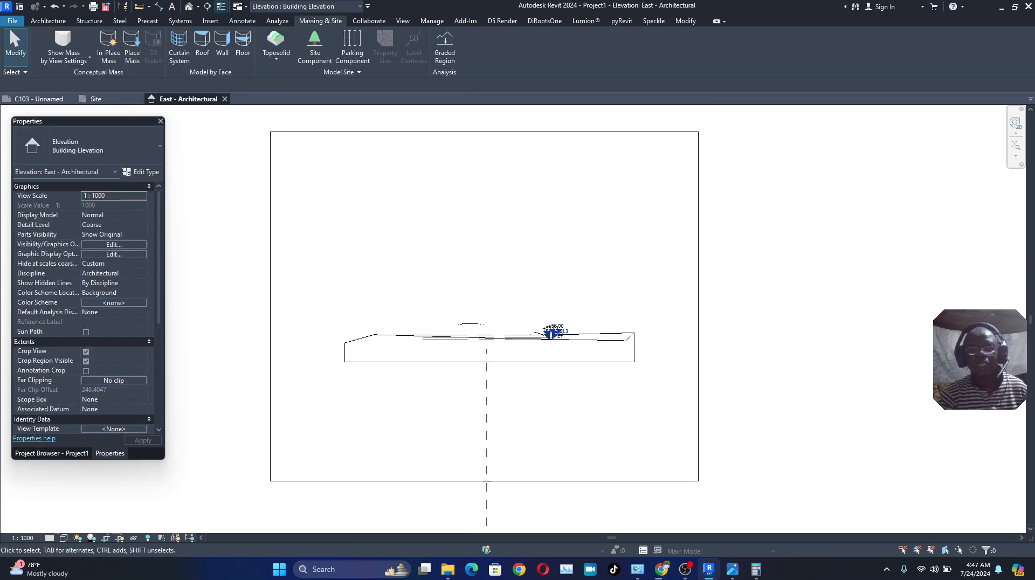
scroll(490, 346, "up", 3)
scroll(603, 310, "up", 2)
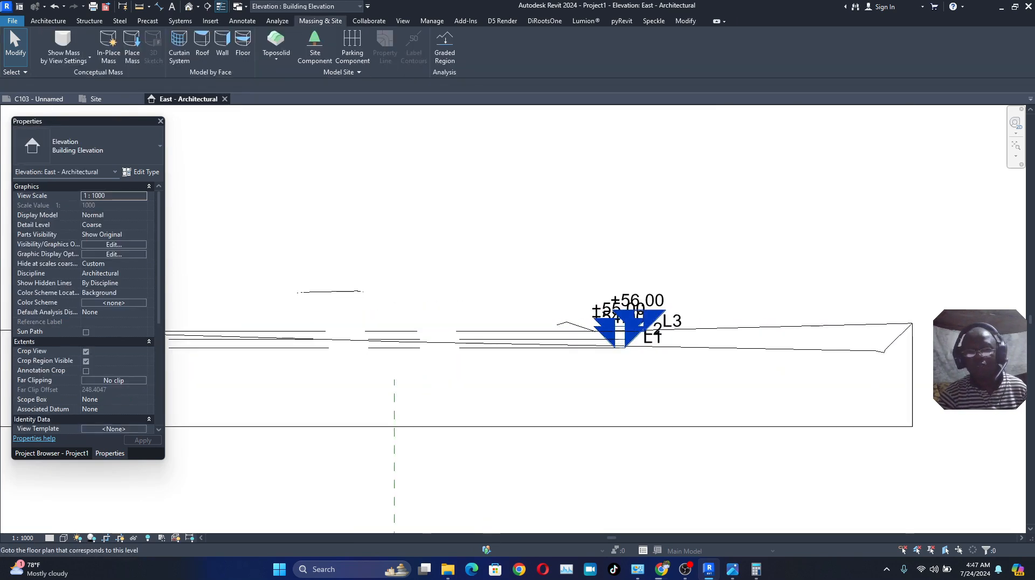
scroll(655, 302, "down", 2)
left_click(600, 359)
scroll(447, 226, "down", 2)
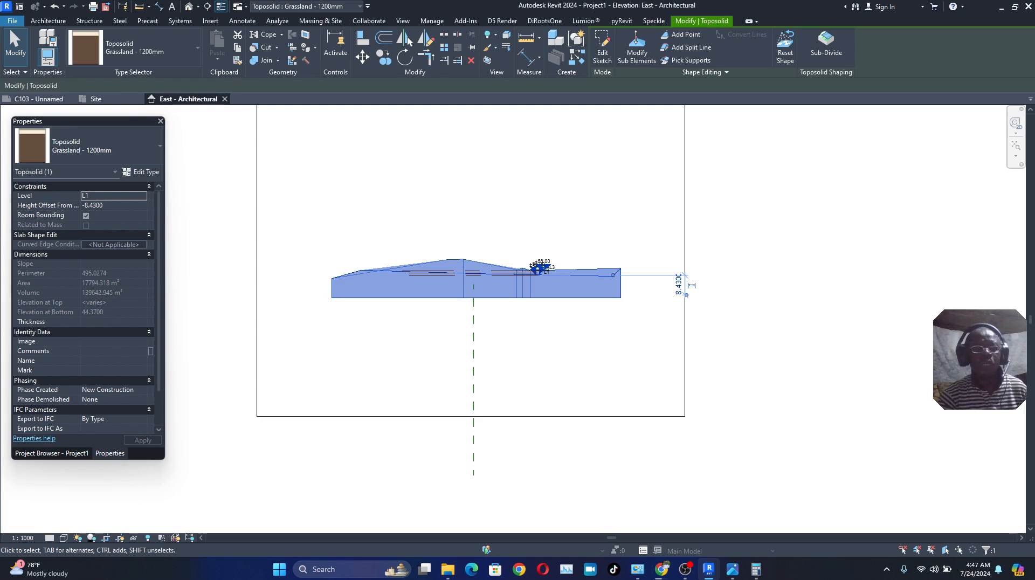
Open the default 3D view from the Site plan and hide the scope box category around the toposolid
left_click(96, 99)
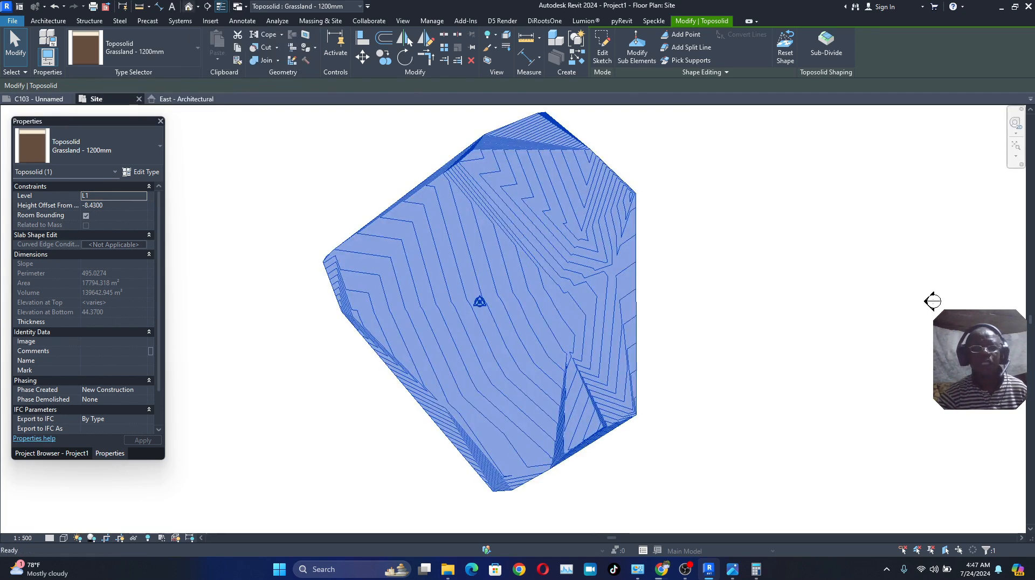
left_click(188, 6)
scroll(606, 424, "up", 3)
left_click_drag(663, 389, 602, 339)
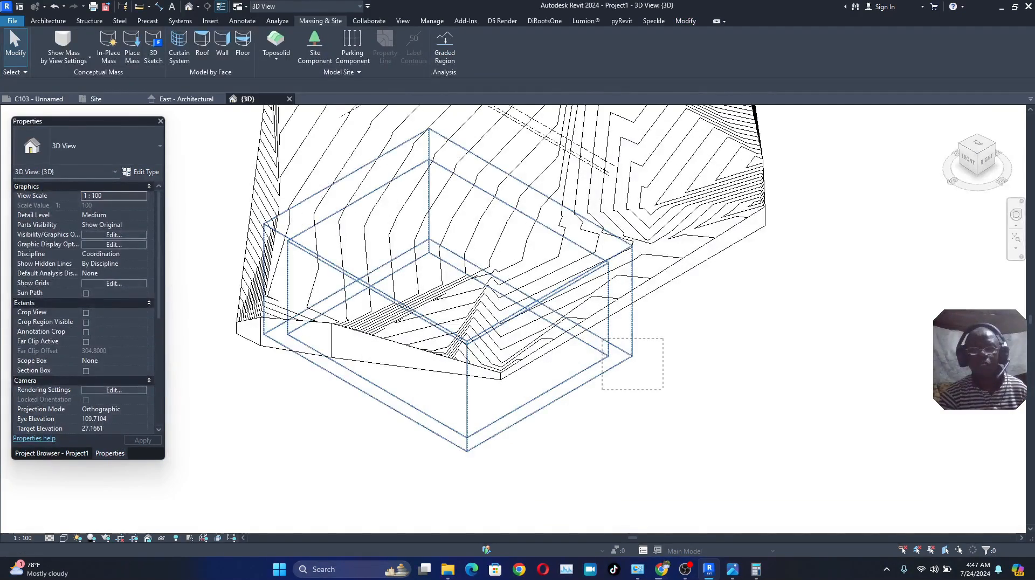
right_click(602, 391)
mouse_move(641, 137)
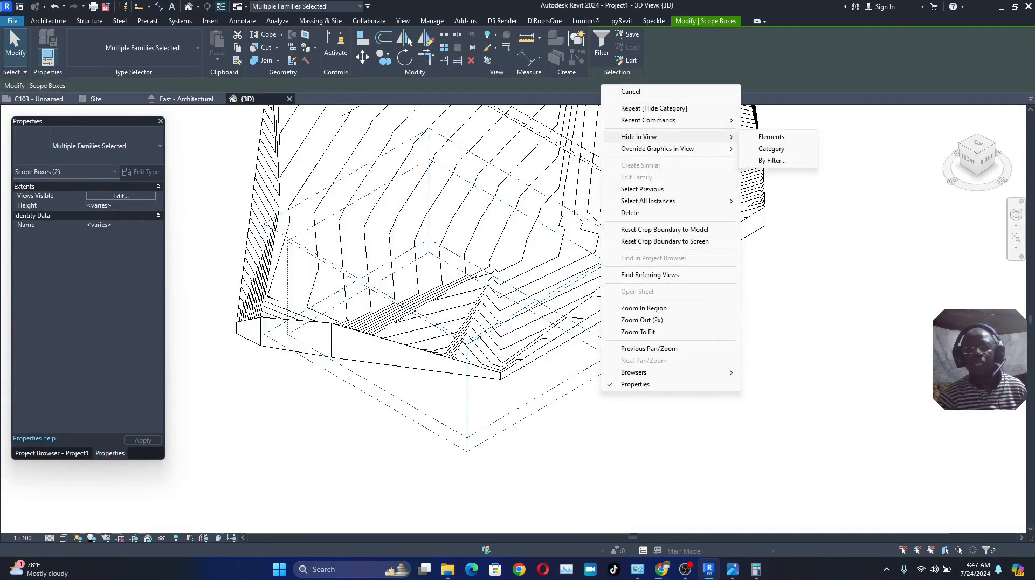
left_click(771, 149)
scroll(591, 380, "down", 3)
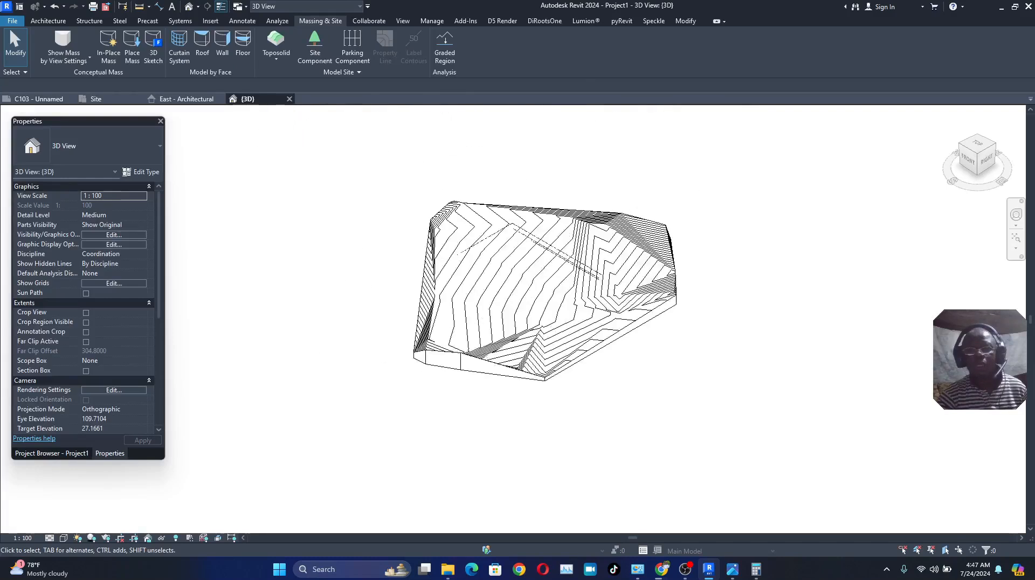
Open the visual style choices for the 3D view
left_click(64, 538)
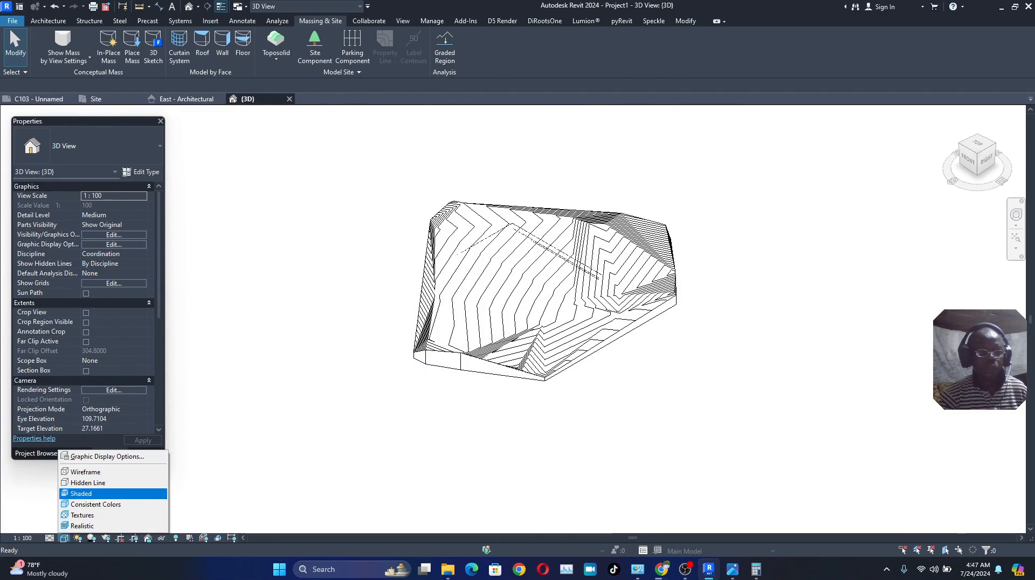
Apply the Textures visual style to the 3D view of the toposolid
left_click(113, 515)
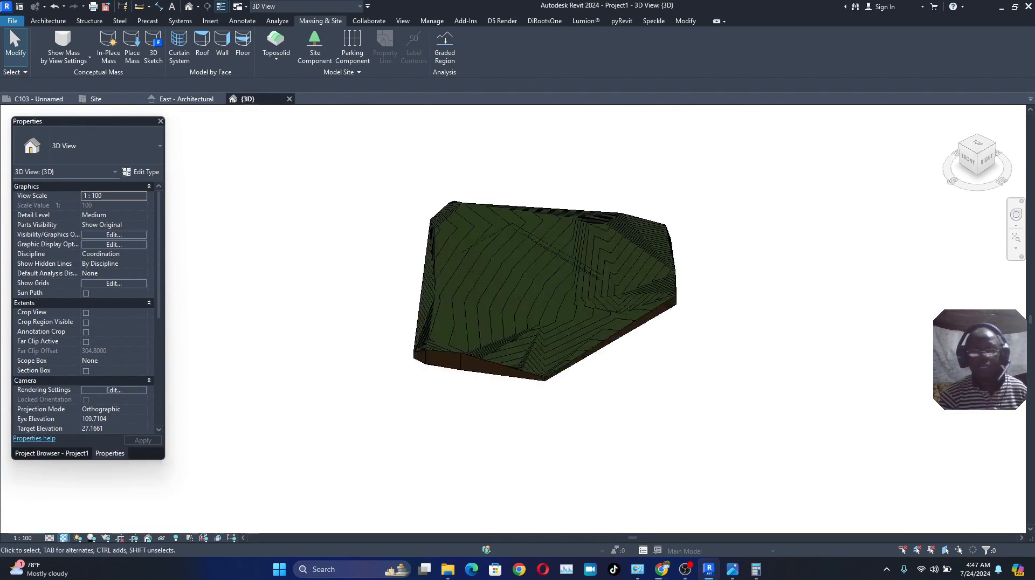
scroll(596, 297, "up", 3)
scroll(324, 172, "up", 5)
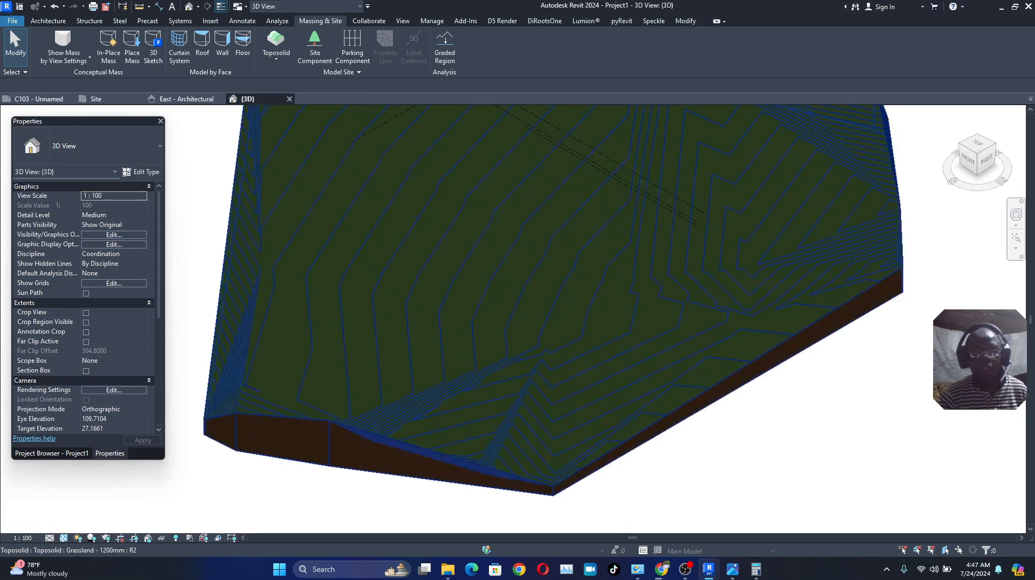
Examine the toposolid's contour lines and side faces in the 3D view, both close up and as a whole
scroll(323, 173, "down", 6)
scroll(323, 173, "up", 3)
scroll(318, 238, "down", 2)
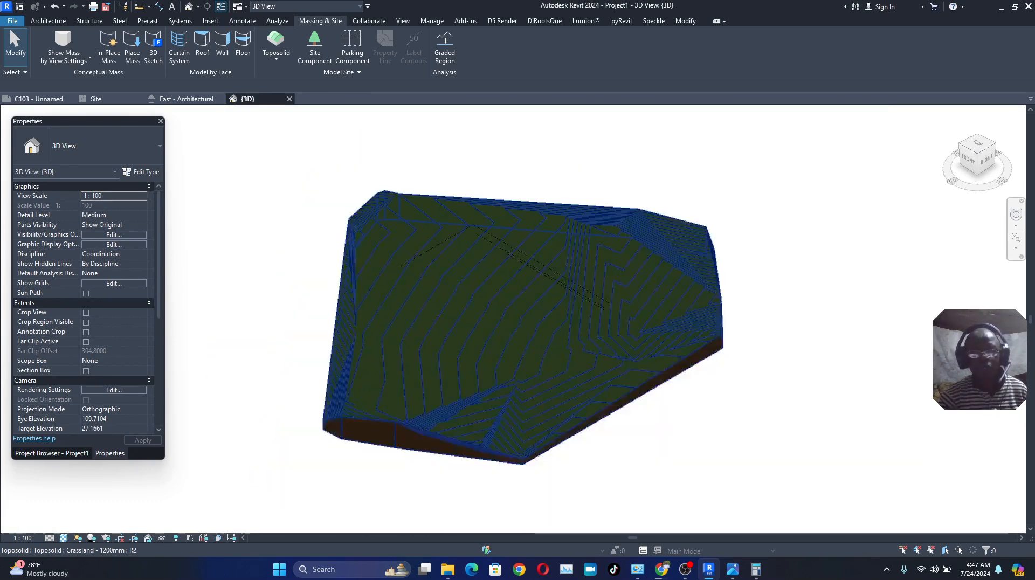
scroll(318, 238, "up", 2)
scroll(318, 237, "down", 2)
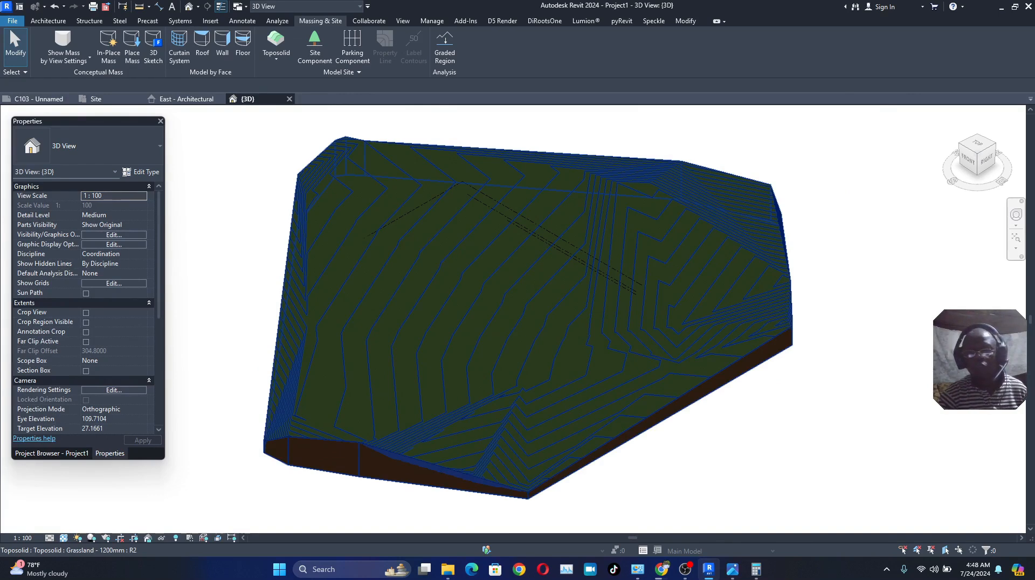
scroll(701, 183, "up", 5)
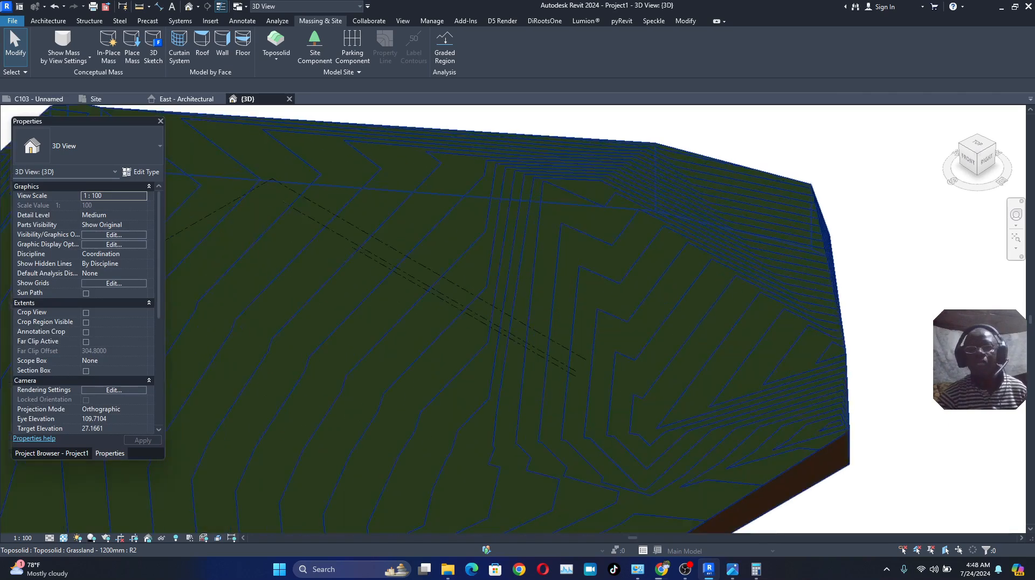
scroll(651, 227, "down", 5)
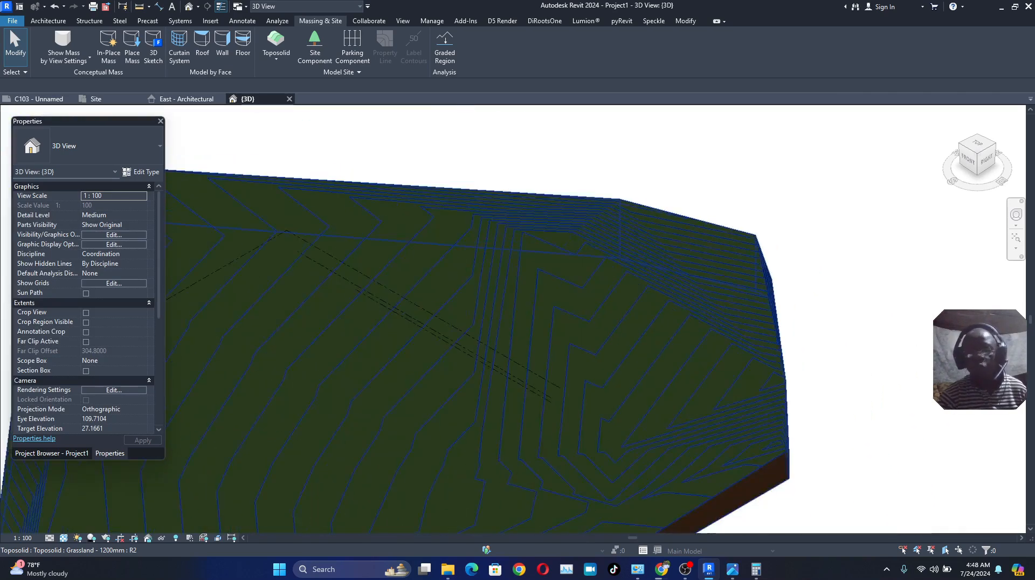
scroll(651, 227, "down", 3)
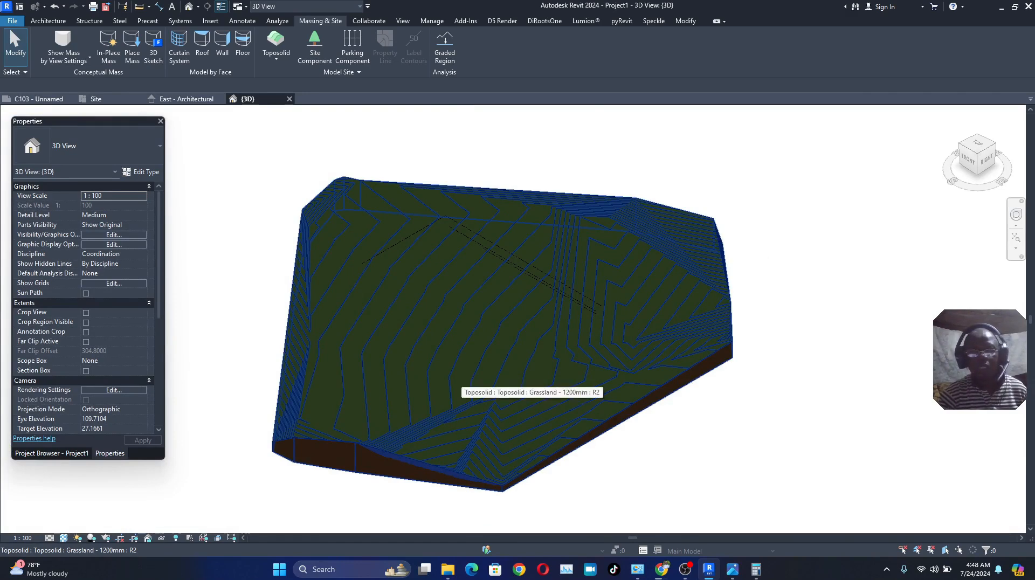
scroll(533, 289, "up", 1)
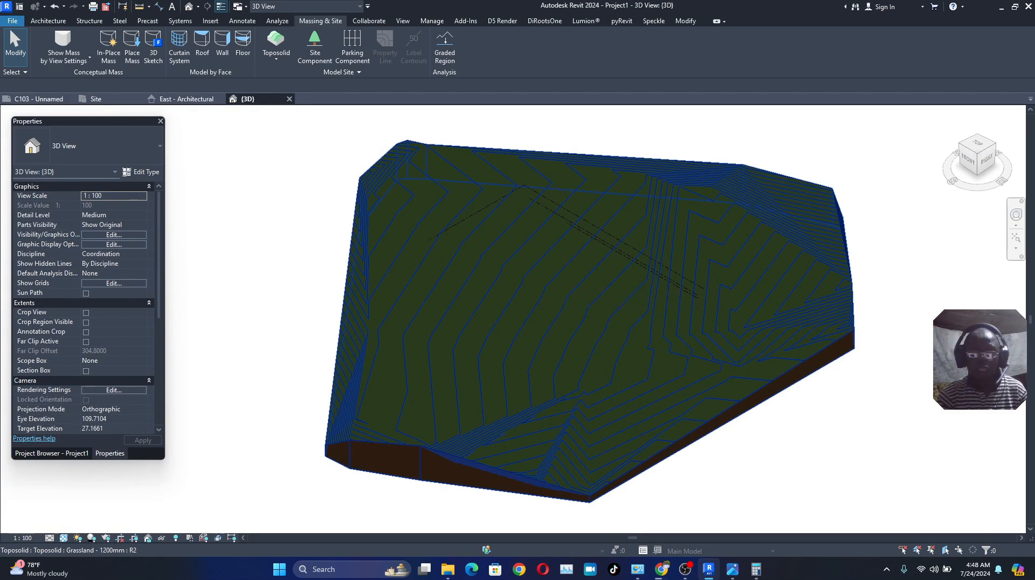
scroll(345, 302, "up", 4)
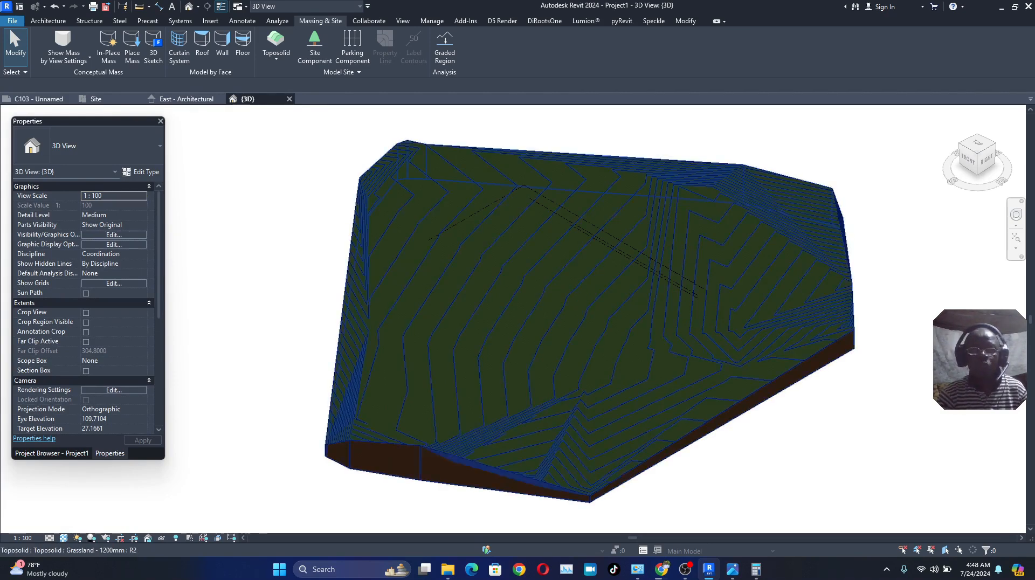
scroll(345, 302, "down", 5)
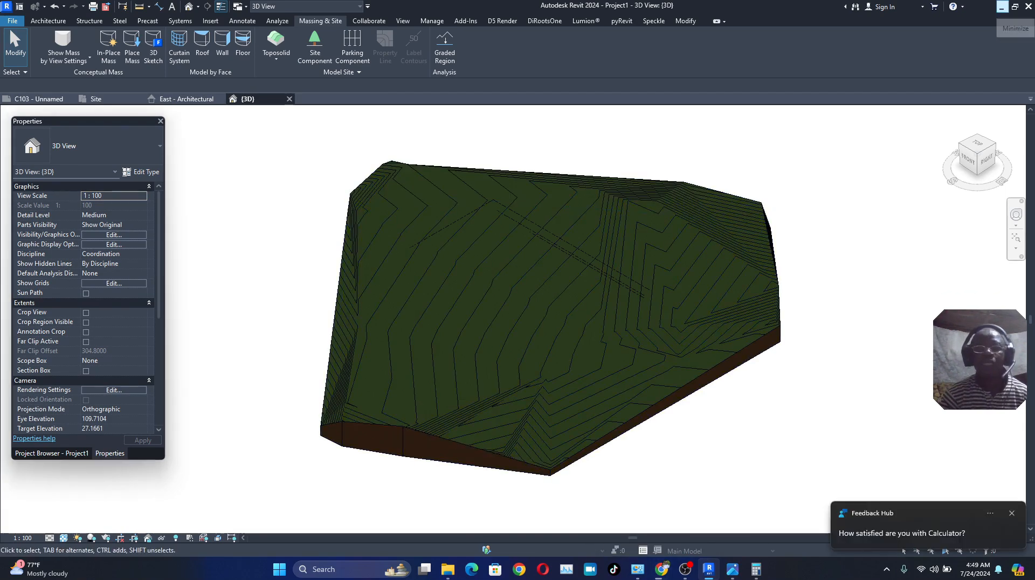
Clear the desktop by minimizing Revit and File Explorer and closing Calculator
left_click(1001, 7)
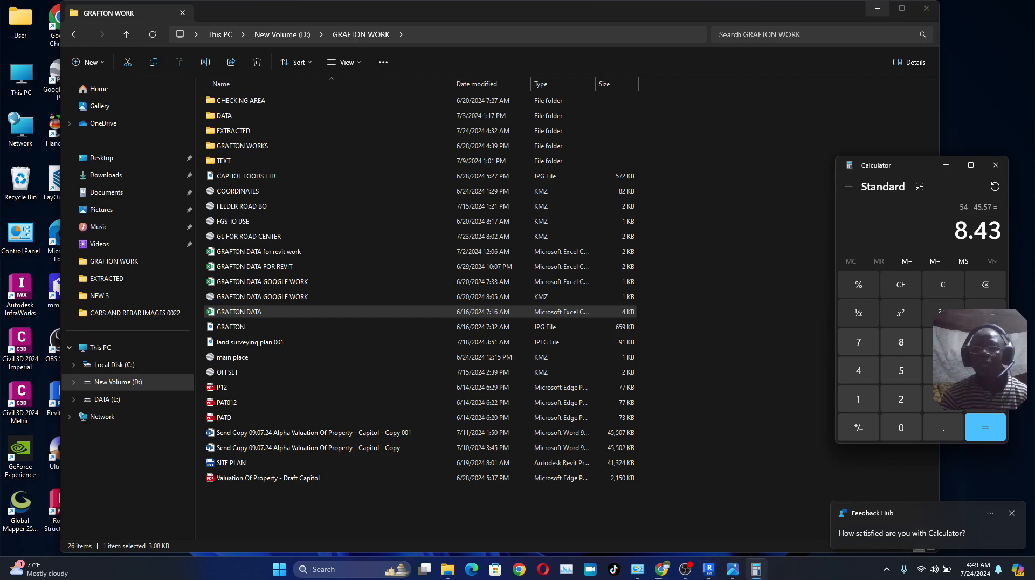
left_click(878, 9)
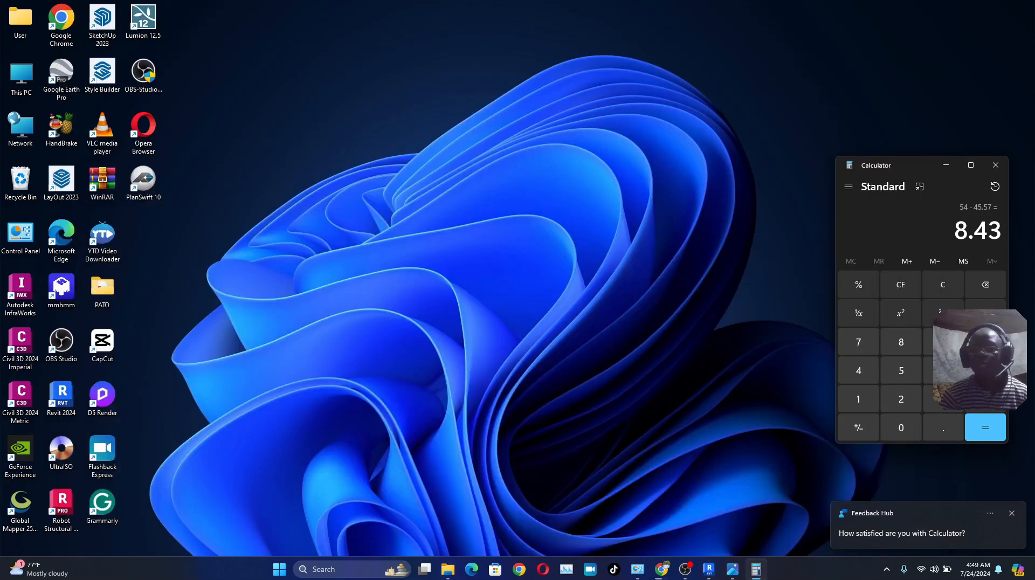
left_click(996, 165)
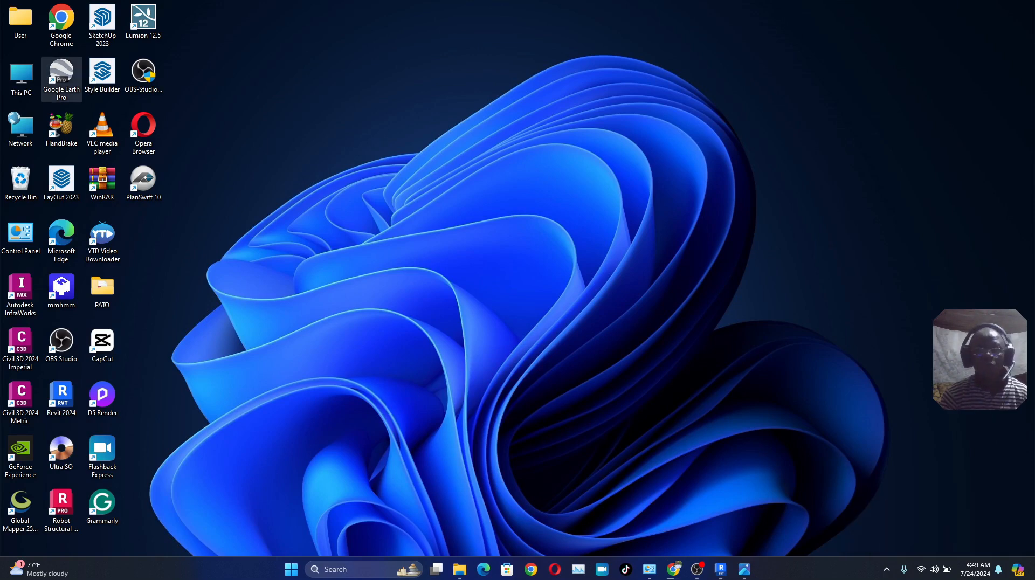
Launch Google Earth Pro and dismiss its clamped polygons notice and start-up tips
double_click(61, 75)
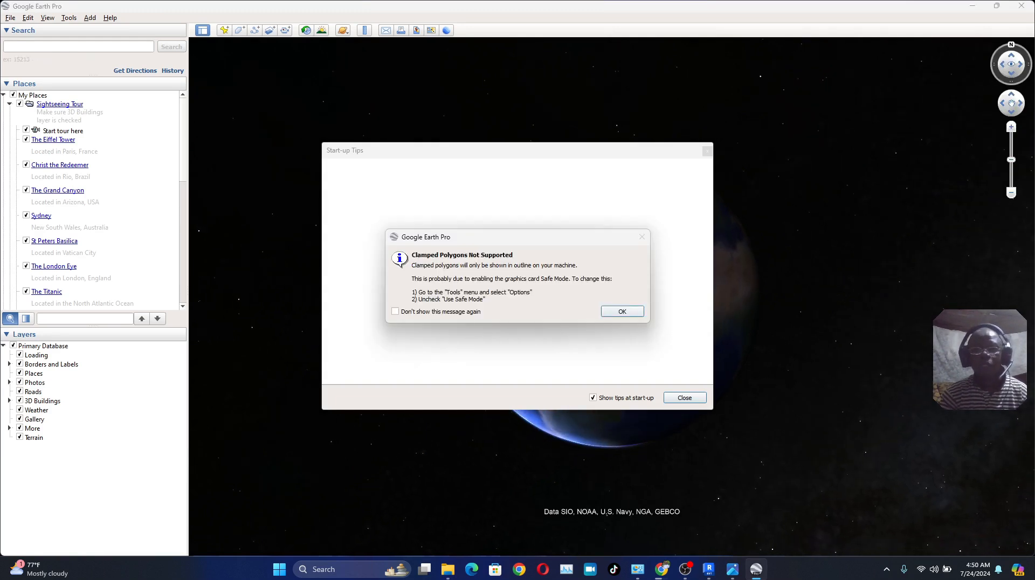
key("Return")
key("Return")
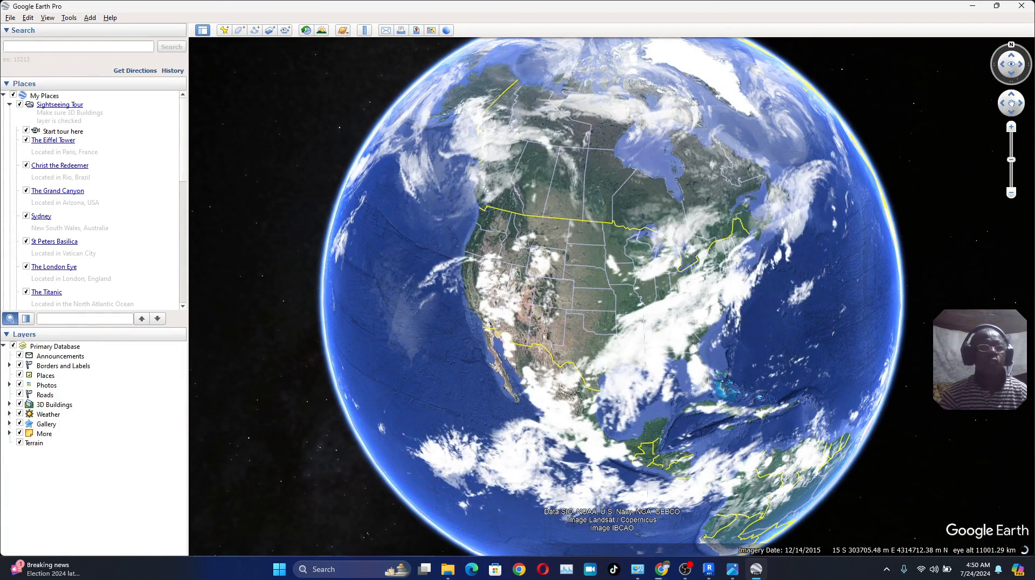
Search the map for Kenema, Sierra Leone and go to that location
left_click(79, 47)
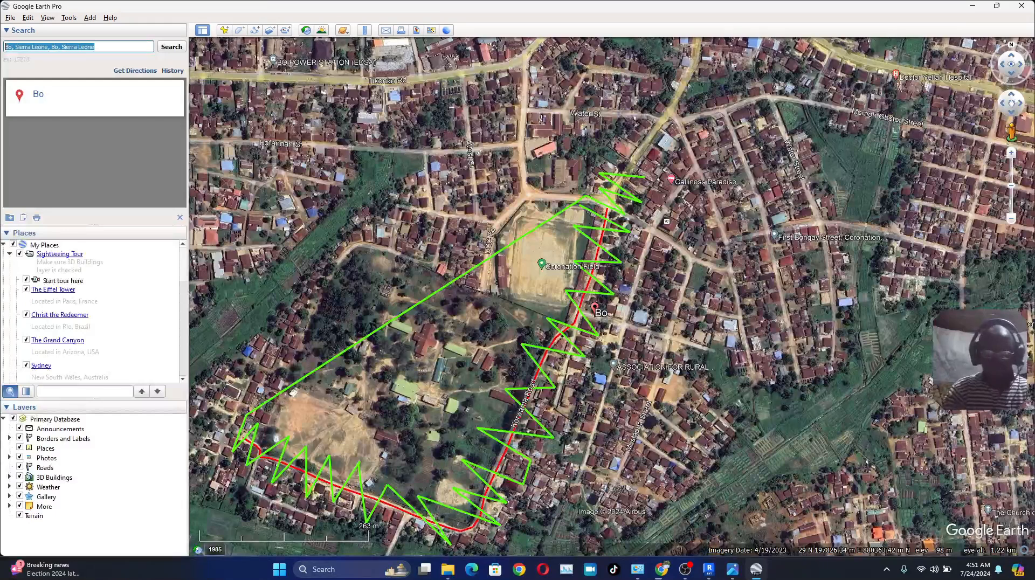
type("KEN3")
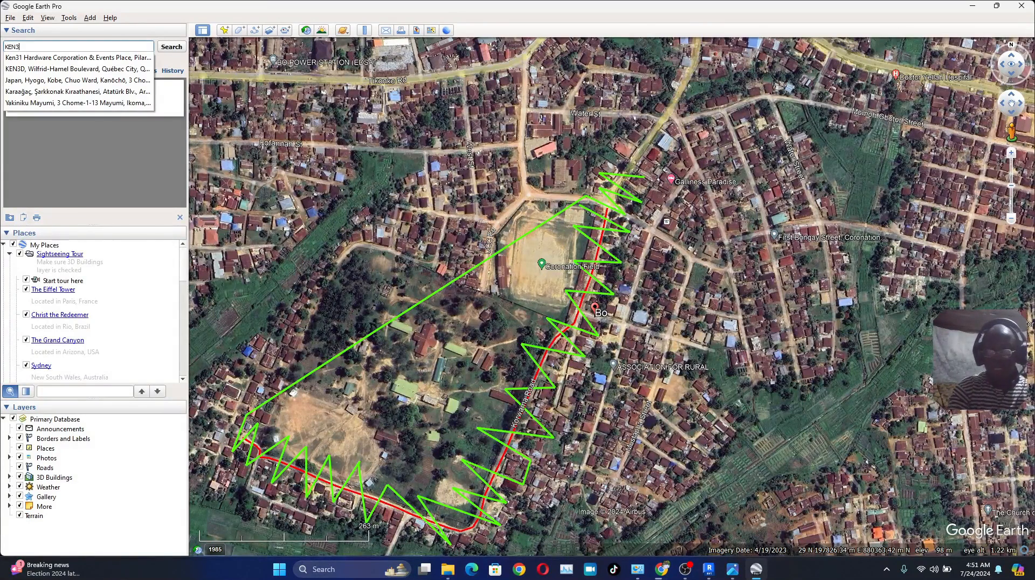
key("BackSpace")
type("E")
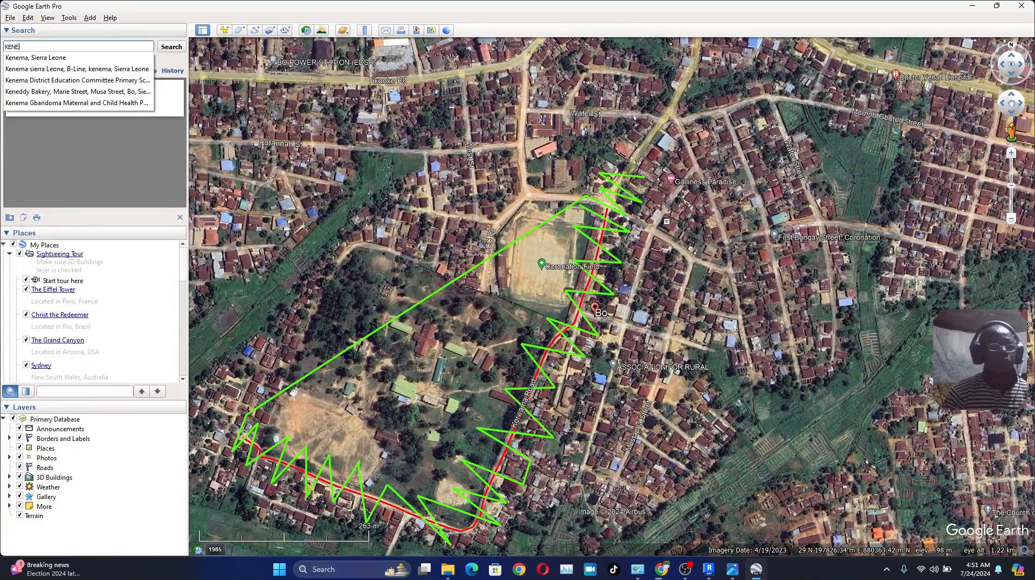
key("Return")
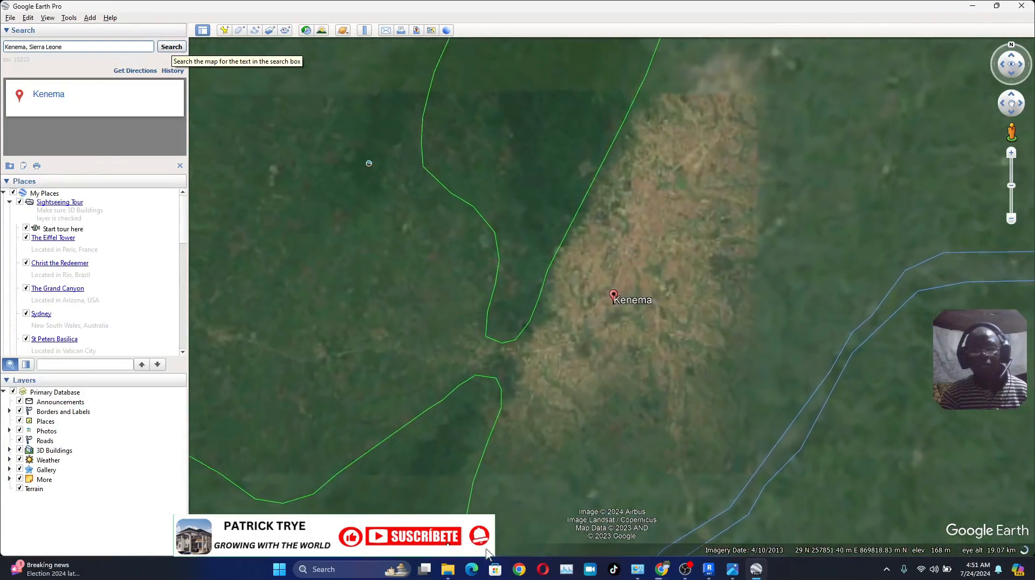
Look over the streets and buildings around the Kenema marker at close range
scroll(641, 378, "up", 5)
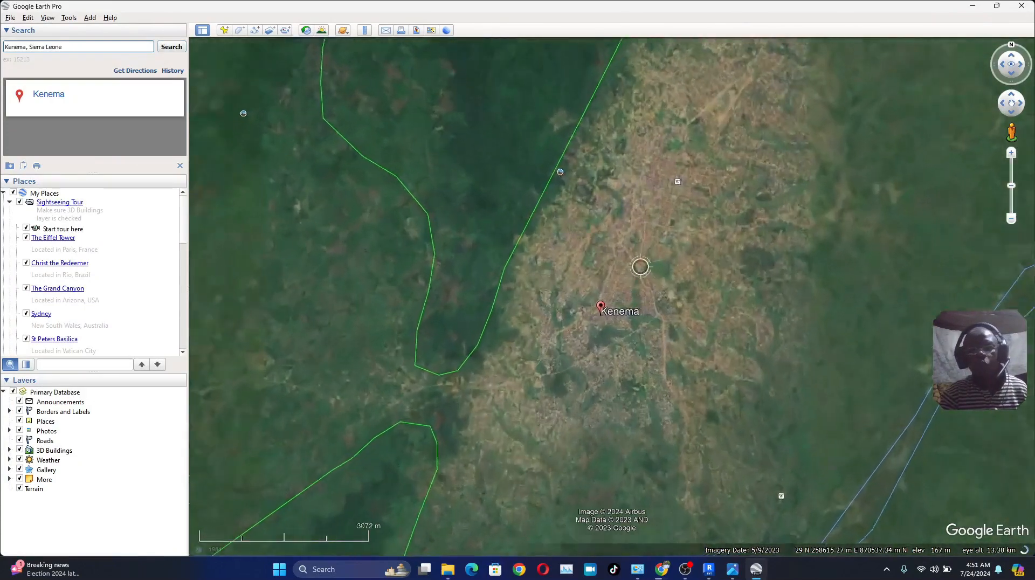
scroll(646, 316, "up", 3)
scroll(383, 302, "up", 3)
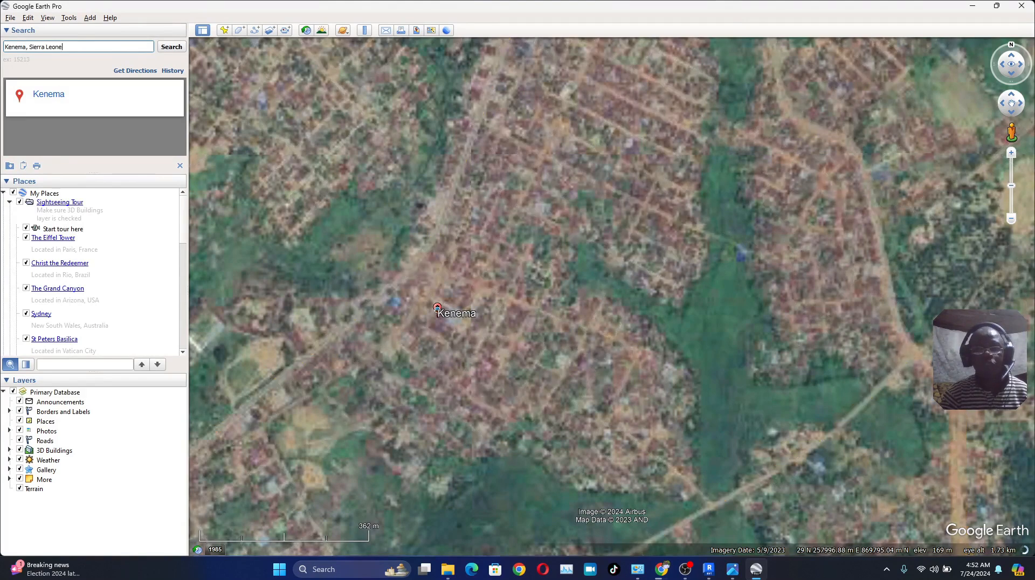
scroll(486, 316, "up", 3)
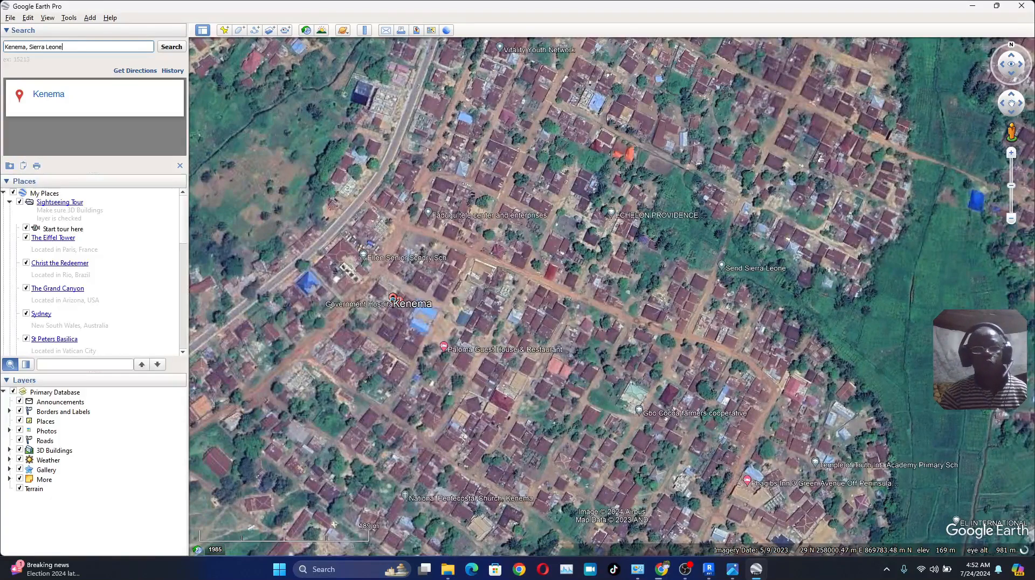
scroll(482, 241, "up", 5)
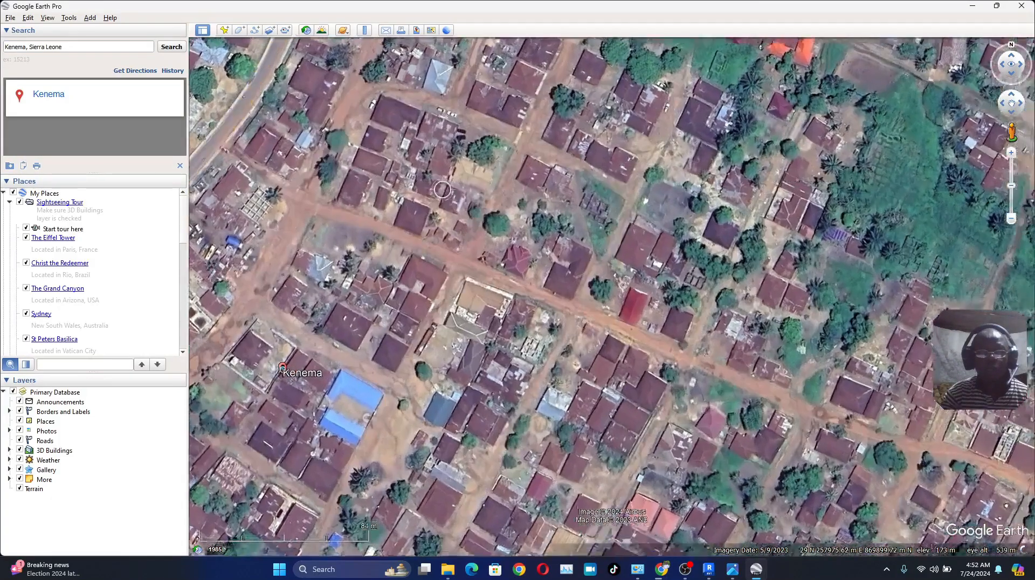
scroll(482, 241, "down", 2)
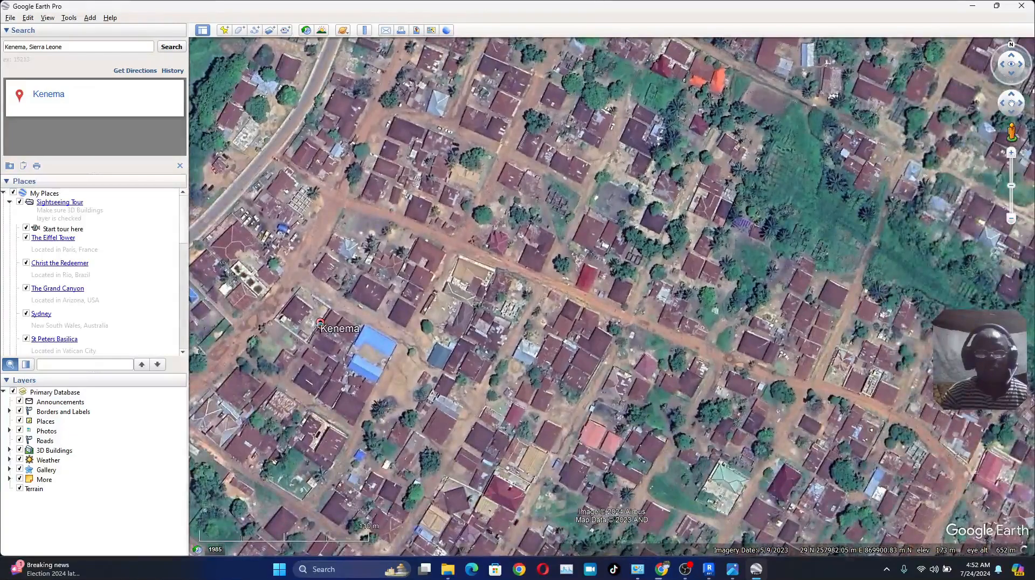
scroll(450, 189, "down", 2)
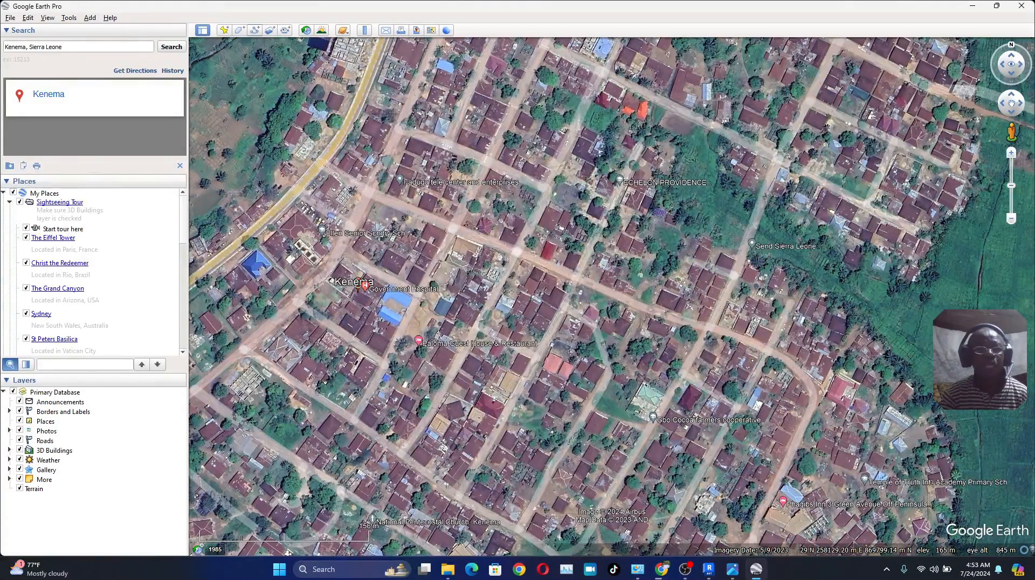
Start a new path and set its length measurement unit to Meters
left_click(255, 29)
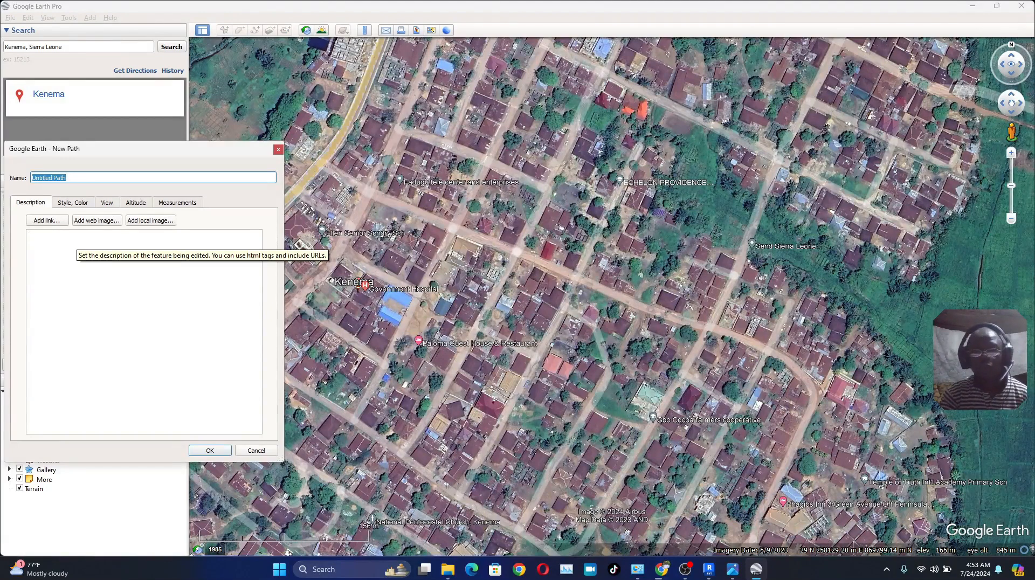
left_click(177, 203)
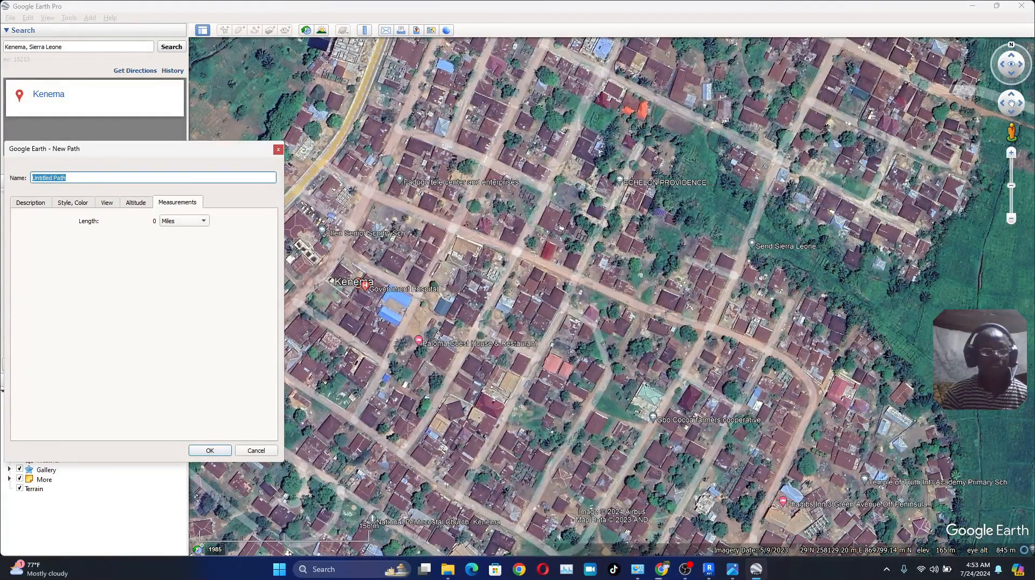
left_click(184, 221)
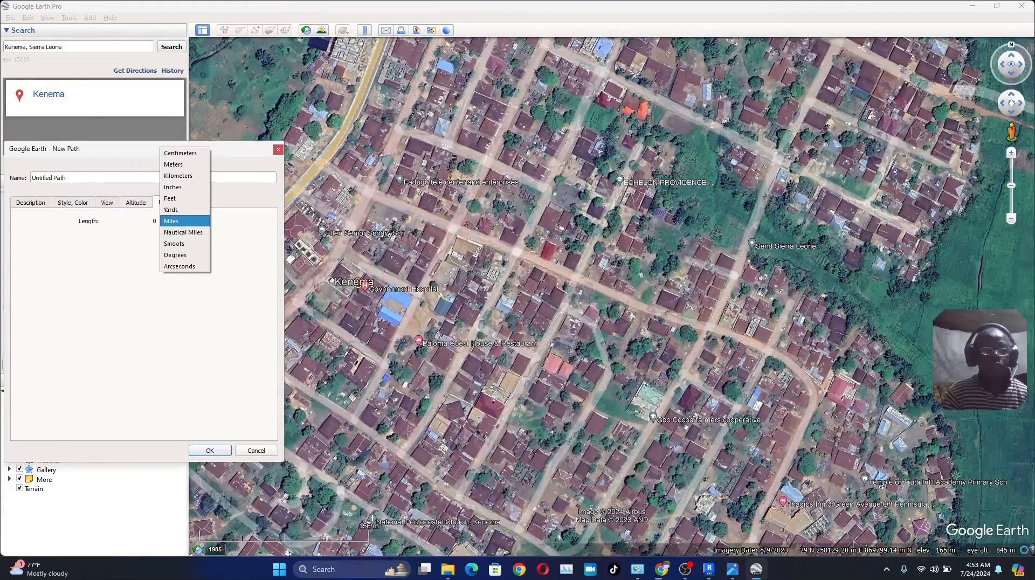
left_click(173, 164)
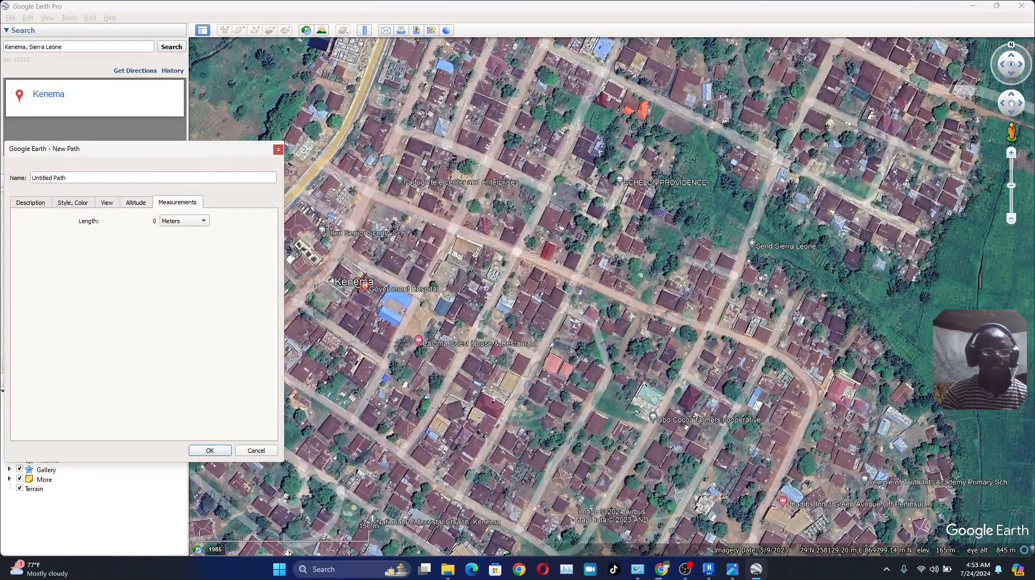
Set the new path's line color to blue (#0000ff)
left_click(72, 203)
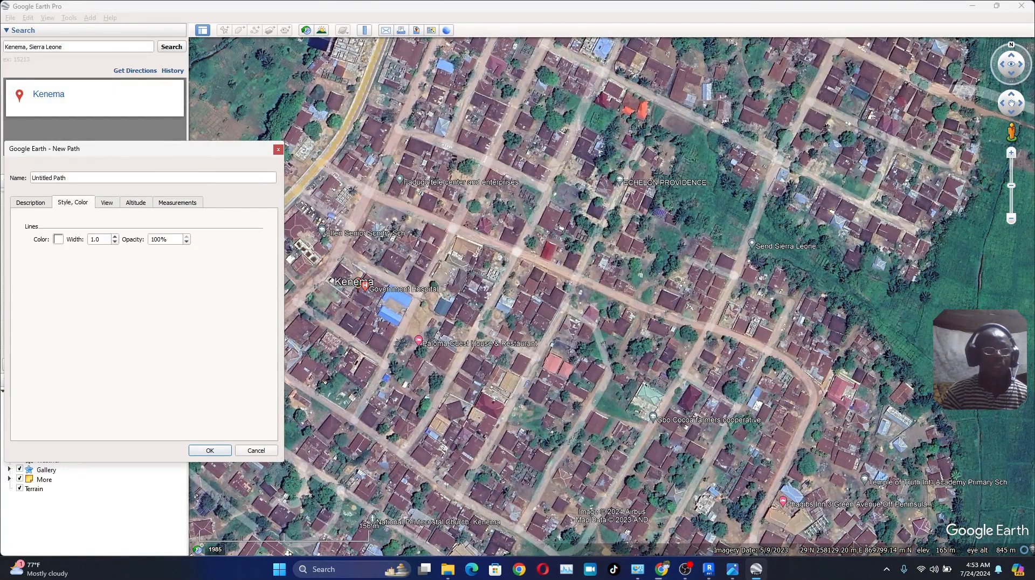
left_click(59, 239)
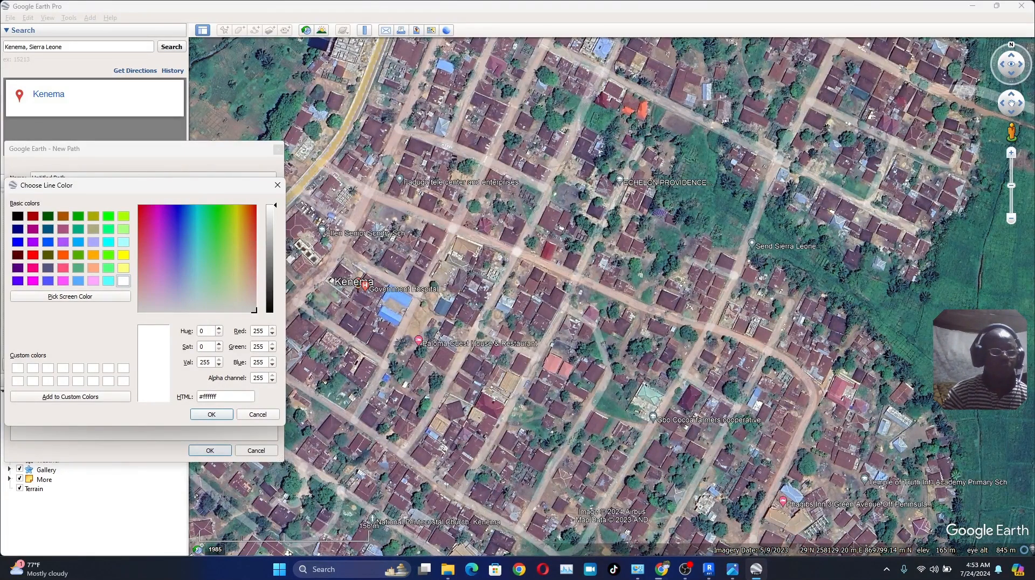
left_click(18, 241)
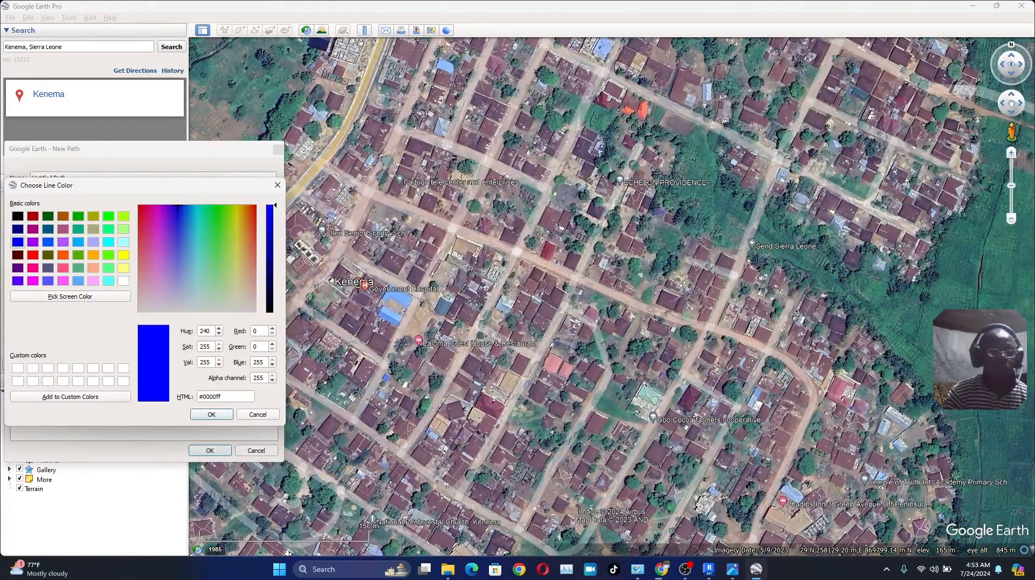
left_click(212, 414)
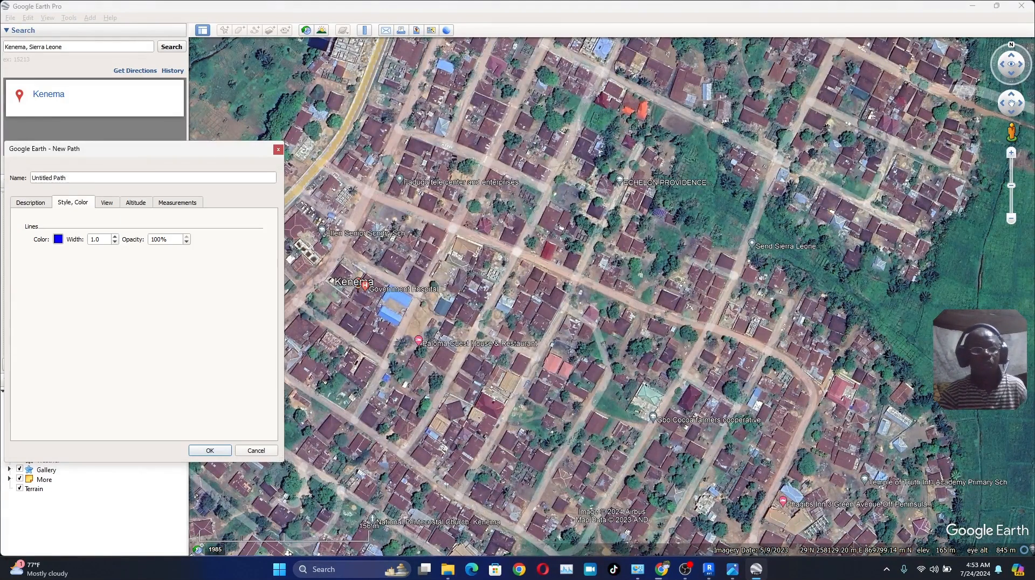
Increase the new path's line width to 2.2
left_click(115, 236)
left_click(115, 236)
left_click(114, 236)
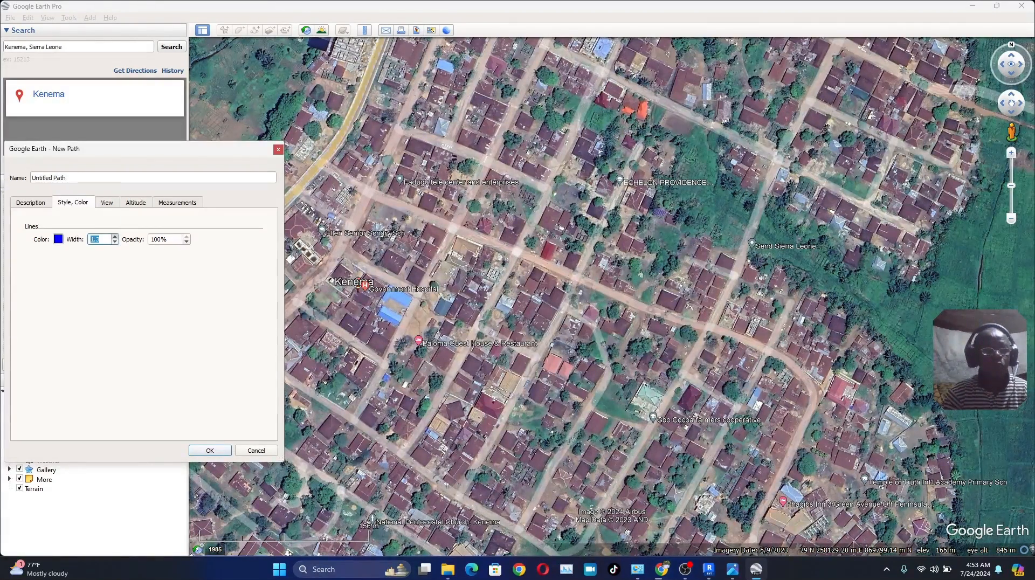
left_click(115, 236)
left_click(115, 236)
left_click(115, 236)
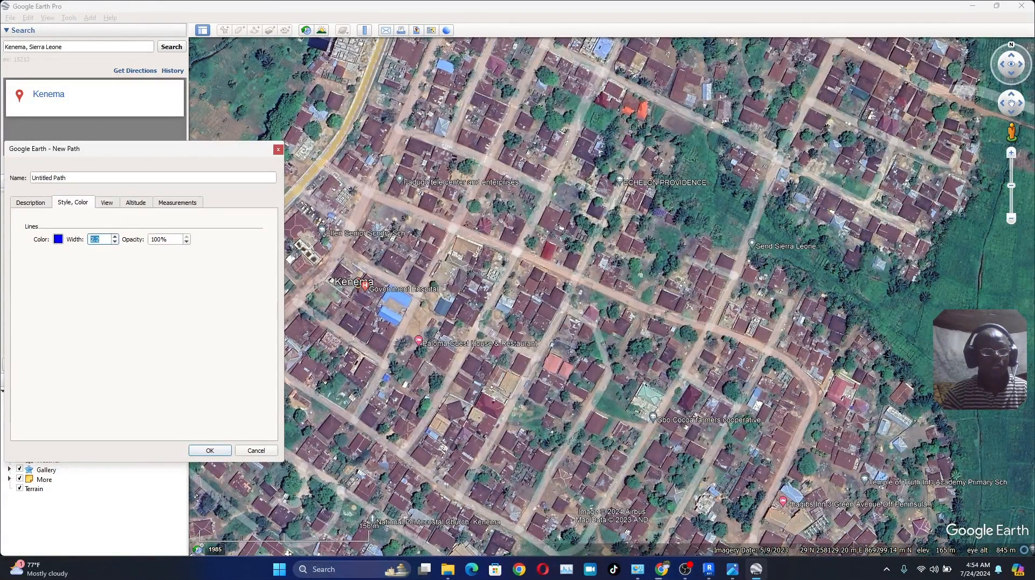
Set the line width to 3.4 and trace the path along the road from the yellow main road down to the southern field edge
left_click(114, 236)
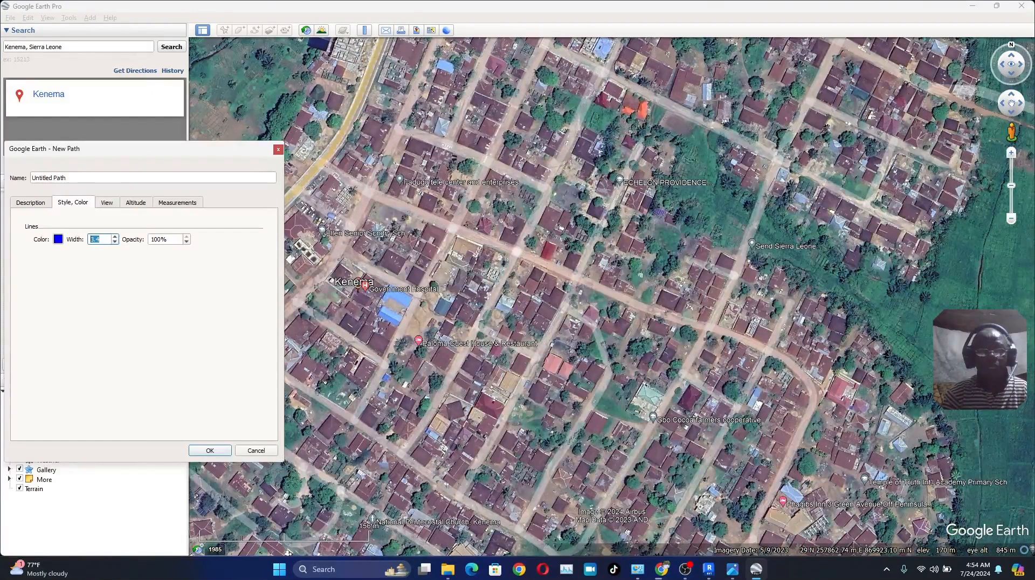
left_click(322, 162)
left_click(343, 177)
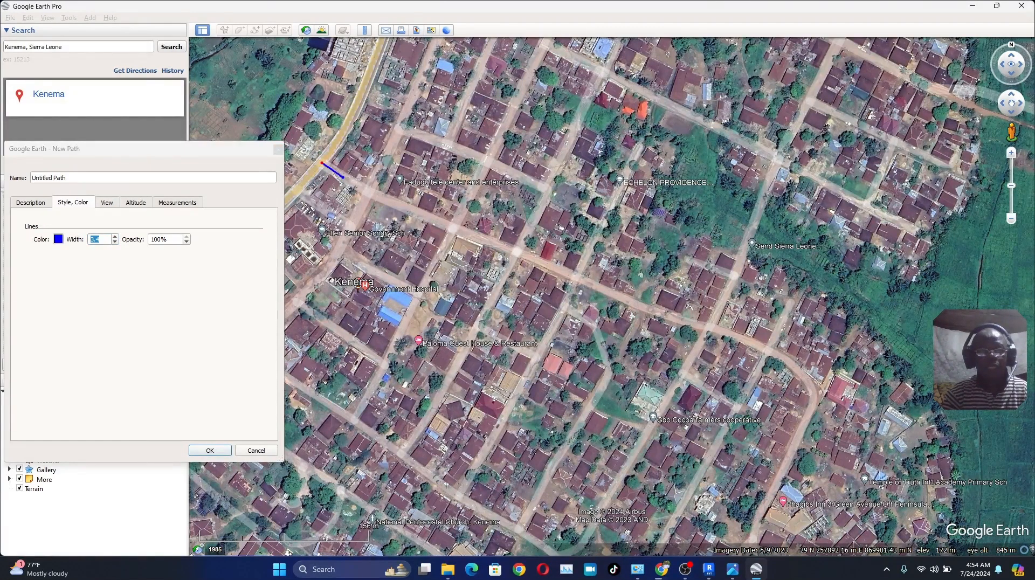
left_click(365, 192)
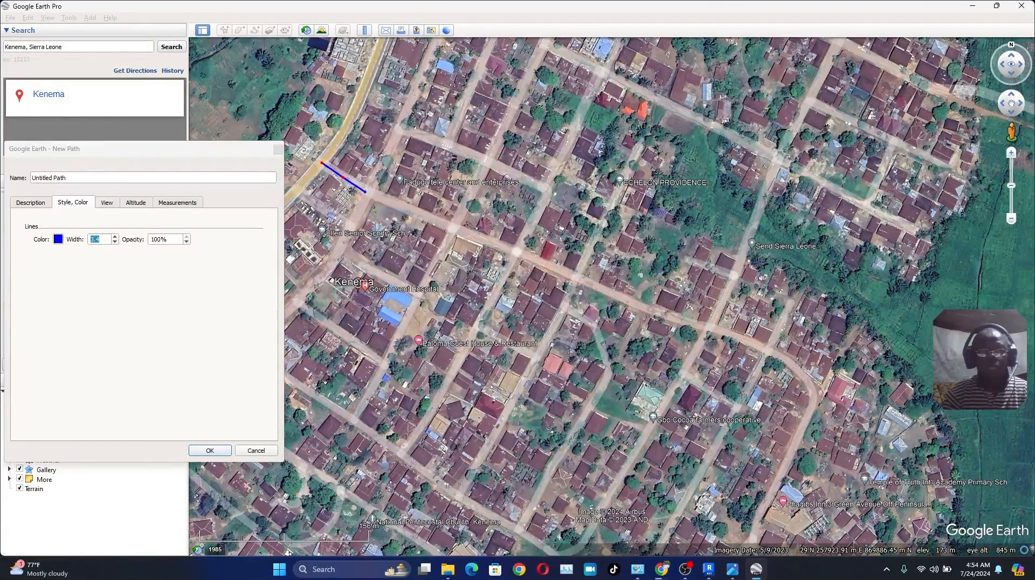
left_click(388, 203)
left_click(408, 209)
mouse_move(409, 209)
left_mouse_down()
mouse_move(775, 358)
mouse_move(812, 384)
mouse_move(765, 506)
mouse_move(761, 414)
mouse_move(698, 531)
mouse_move(670, 496)
mouse_move(666, 518)
mouse_move(712, 513)
left_mouse_up()
Inspect the traced path against the road along its whole length, from the southern end back to the yellow main road
scroll(765, 507, "up", 2)
scroll(698, 531, "up", 1)
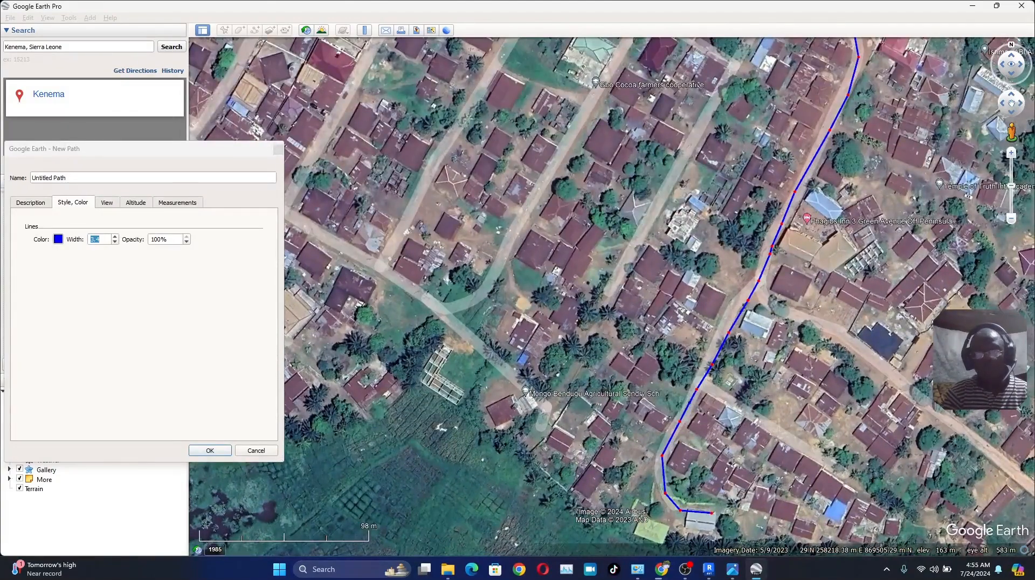
scroll(752, 293, "up", 1)
scroll(892, 458, "down", 3)
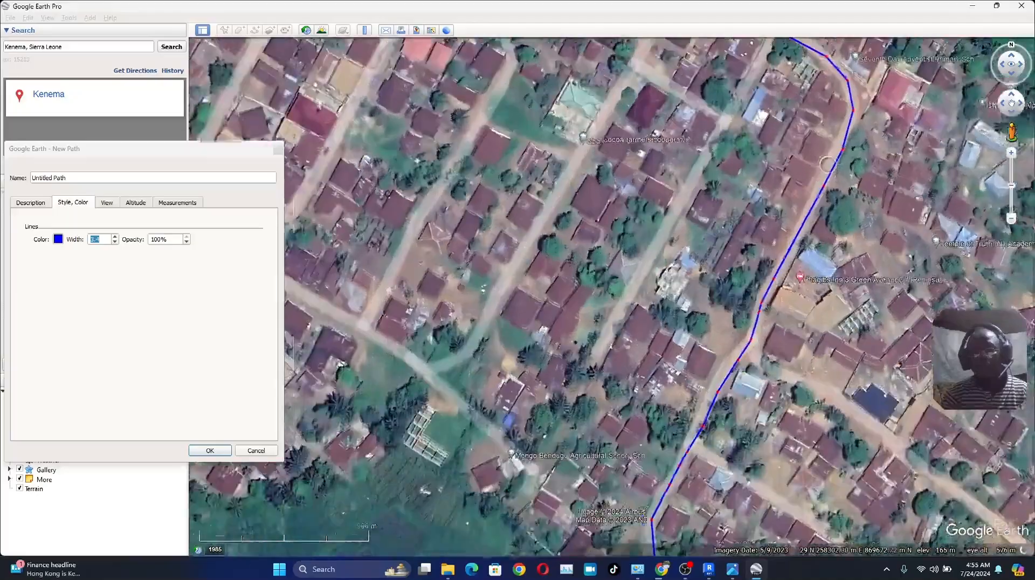
scroll(611, 296, "up", 3)
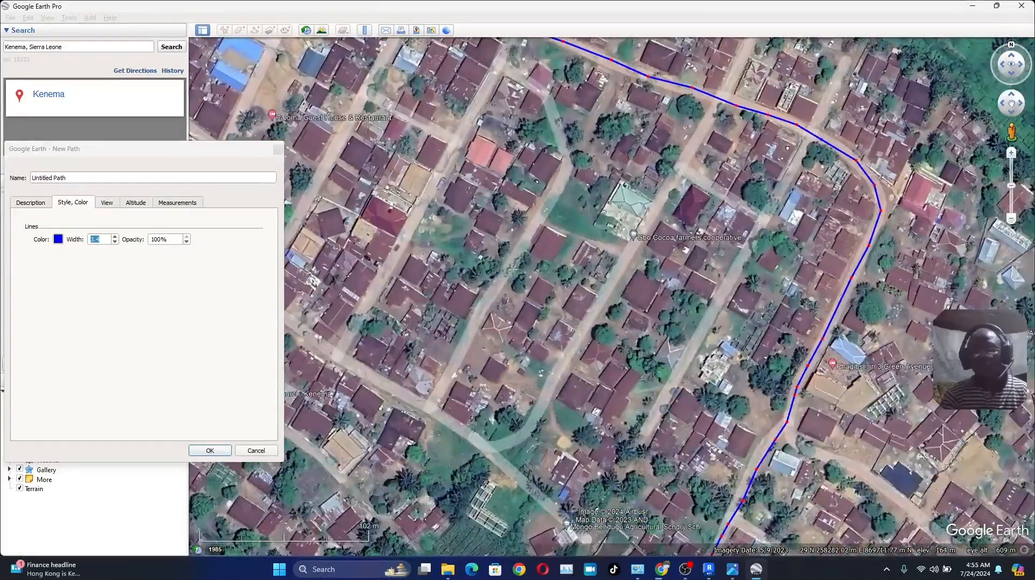
scroll(754, 162, "down", 3)
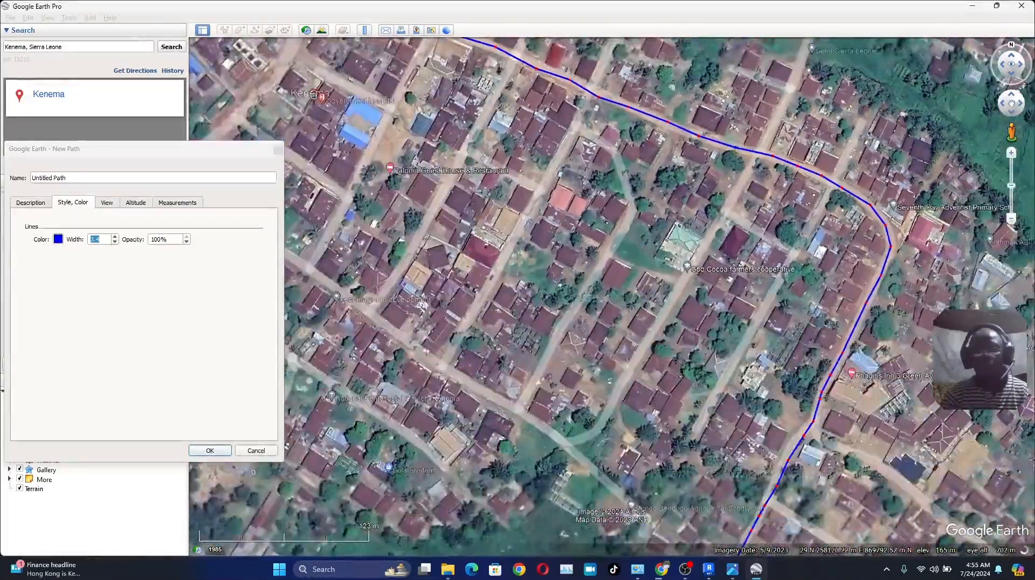
scroll(555, 184, "up", 2)
scroll(700, 431, "down", 3)
scroll(620, 161, "up", 2)
left_click_drag(481, 122, 332, 70)
scroll(409, 116, "down", 2)
scroll(409, 116, "up", 2)
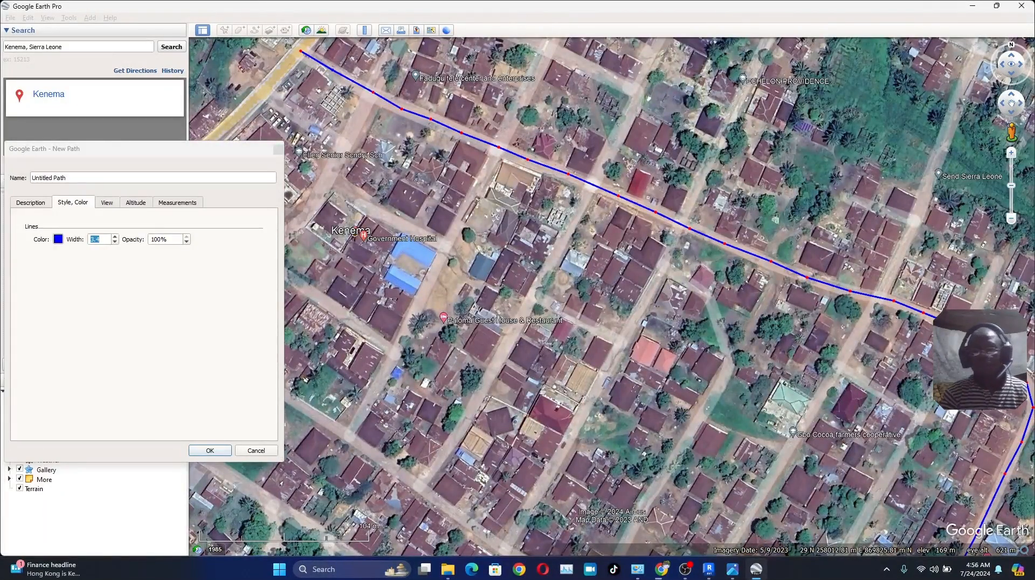
scroll(571, 215, "down", 5)
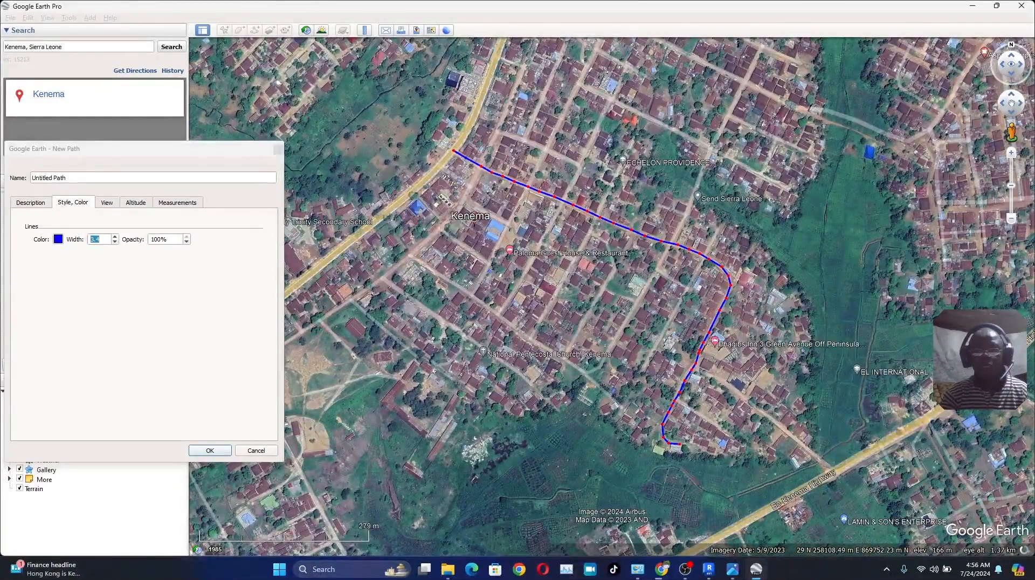
Name the new path KENEMA TOWNSHIP ROAD CENTER
left_click(67, 177)
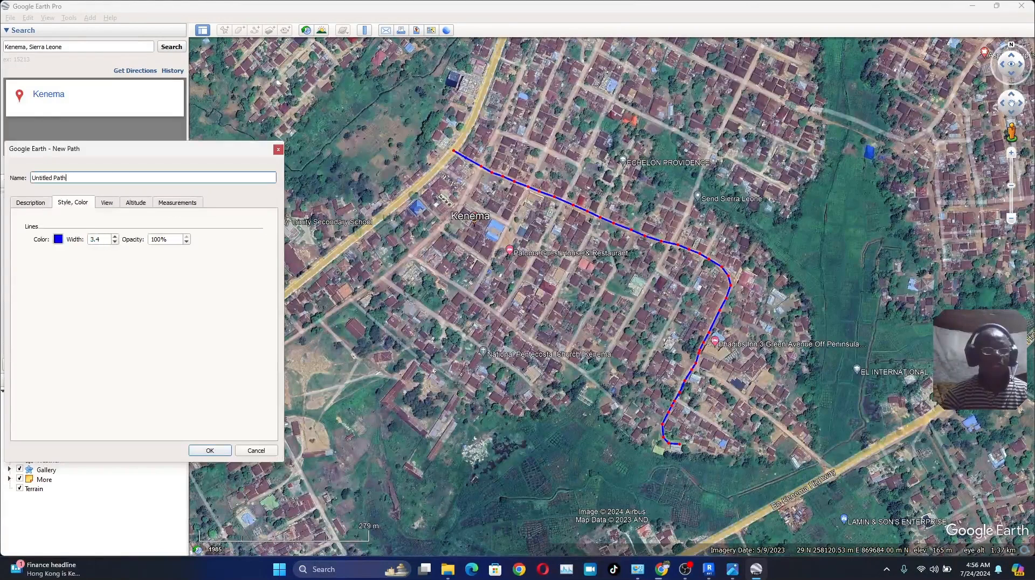
key("ctrl+a")
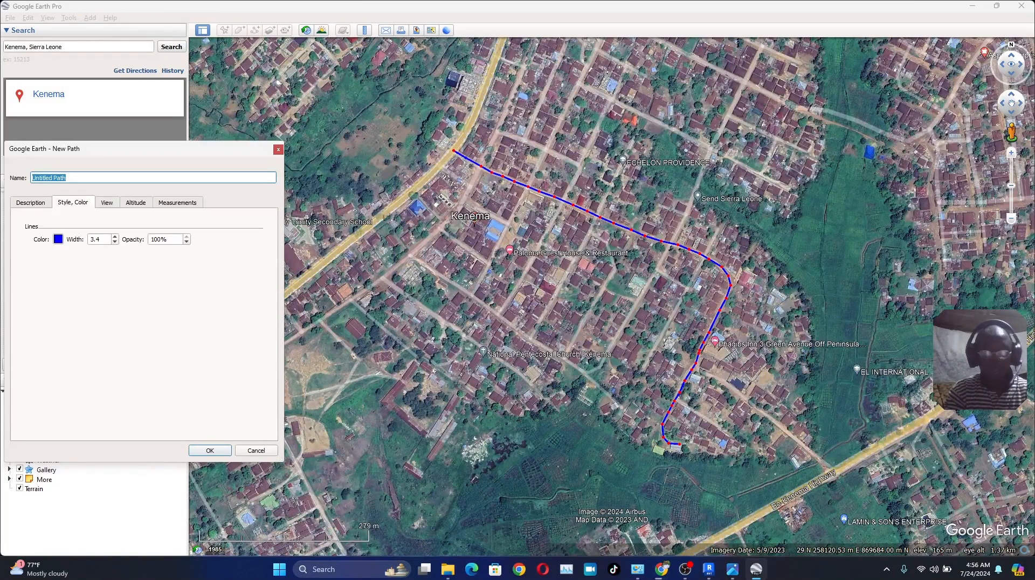
type("KENEM")
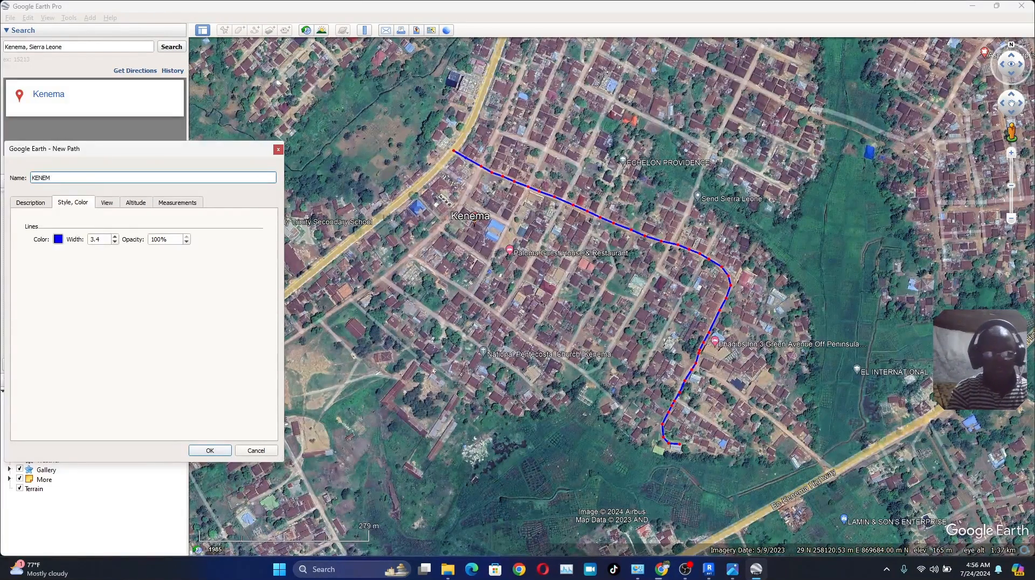
type("A TOWNSHIP ROAD")
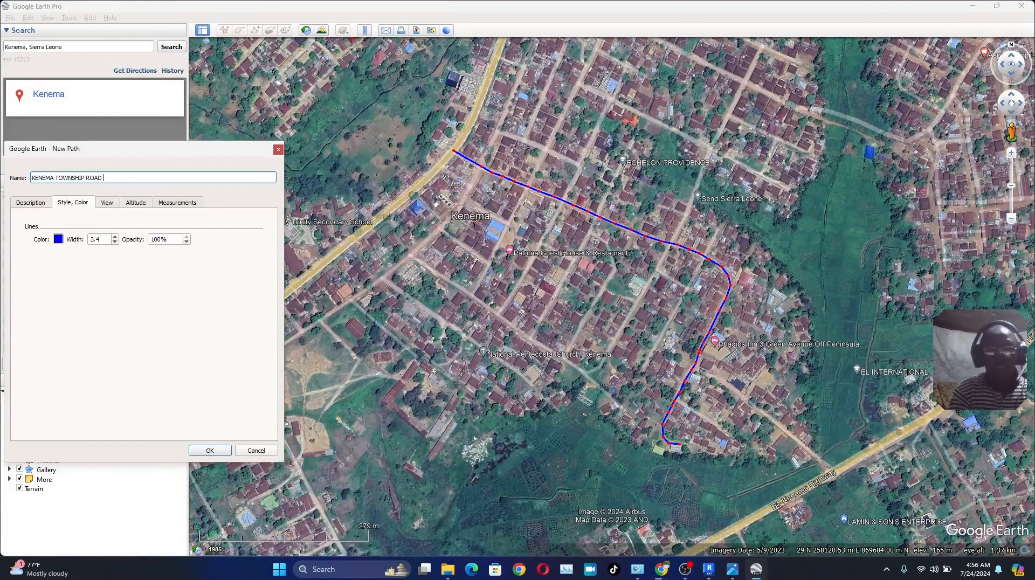
type(" CENTER")
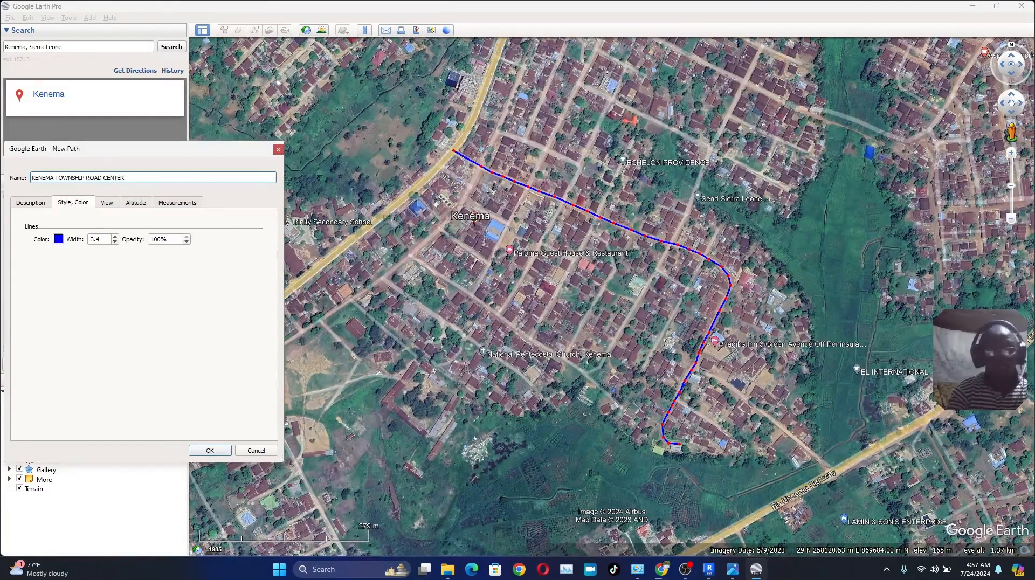
Change TOWNSHIP to TOWN-SHIP in the path's name and finish creating the path
left_click(85, 178)
key("BackSpace")
key("BackSpace")
key("BackSpace")
key("BackSpace")
key("BackSpace")
type("-SHIP")
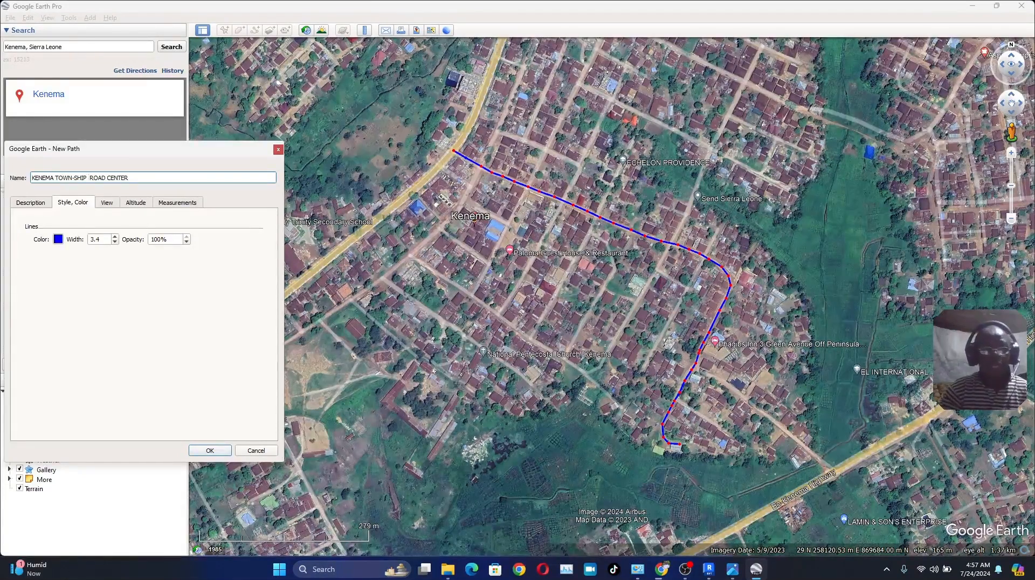
key("Return")
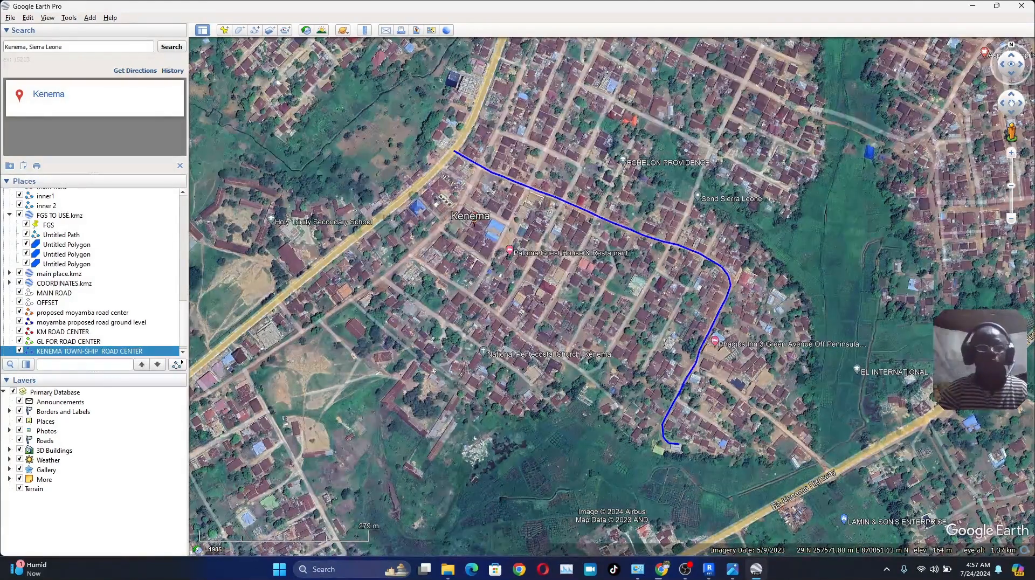
Start another new path measured in Meters and set its line color to light blue (#00aaff)
left_click(254, 29)
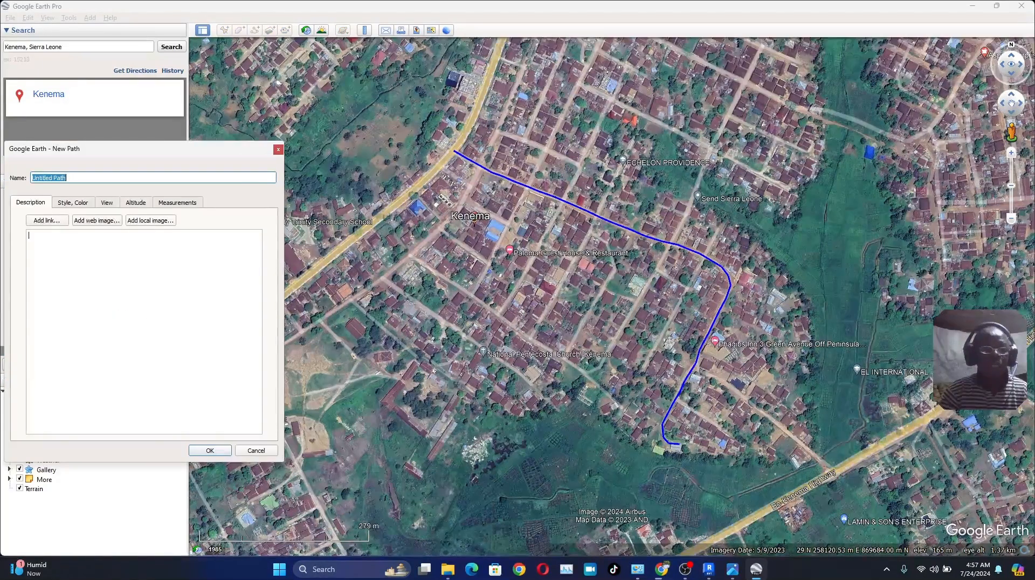
left_click(178, 202)
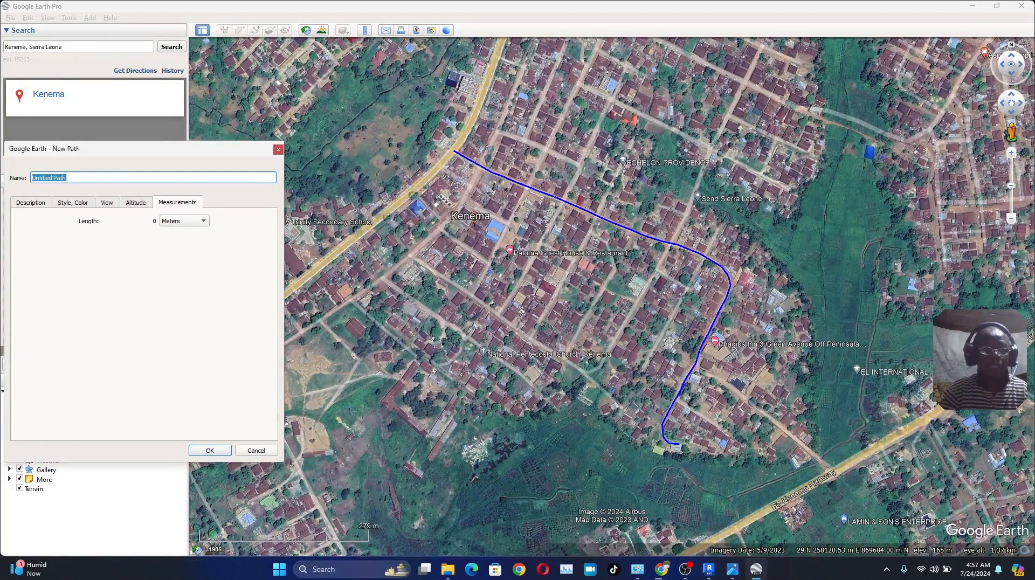
left_click(73, 202)
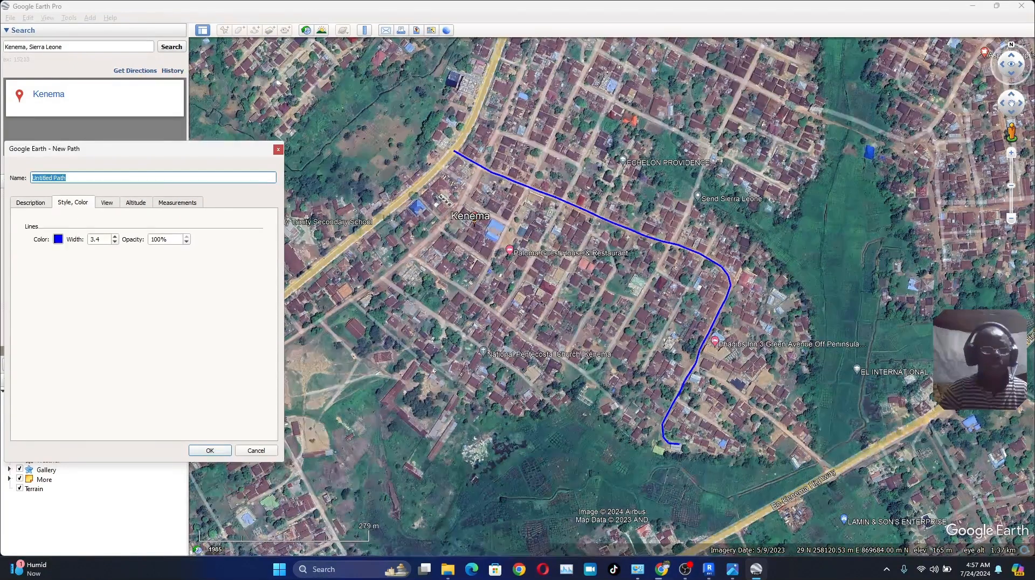
left_click(57, 239)
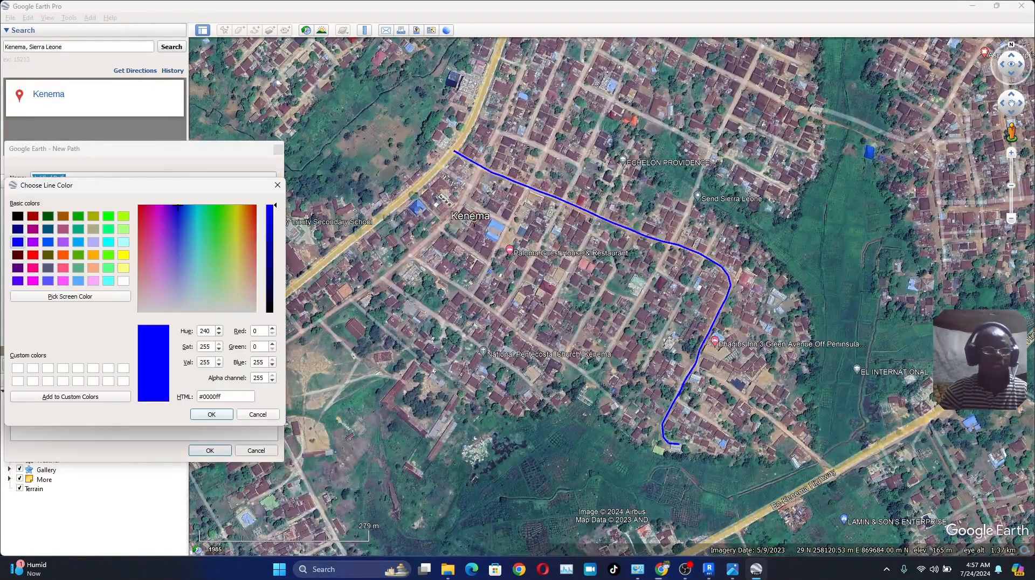
left_click(78, 242)
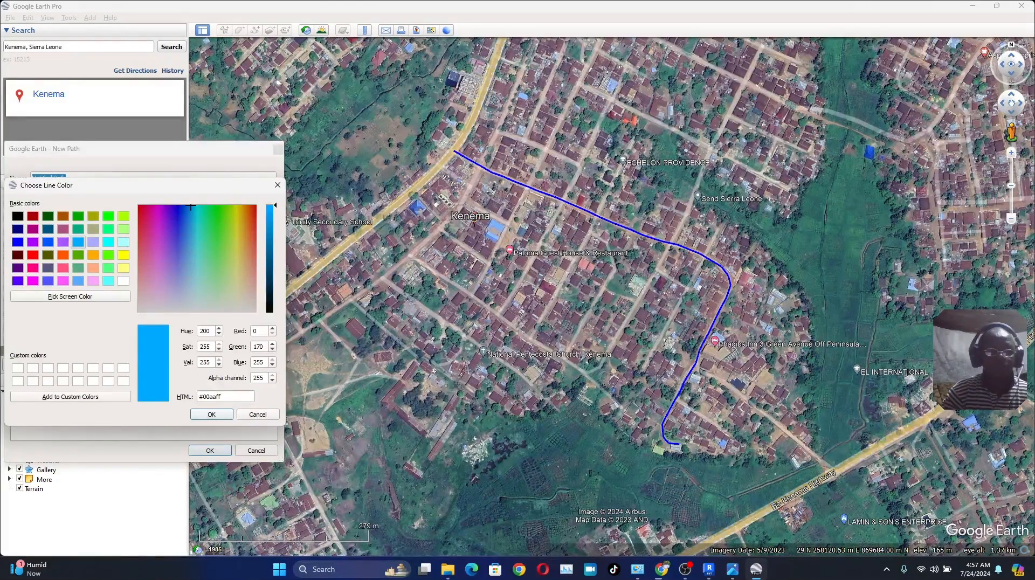
left_click(211, 414)
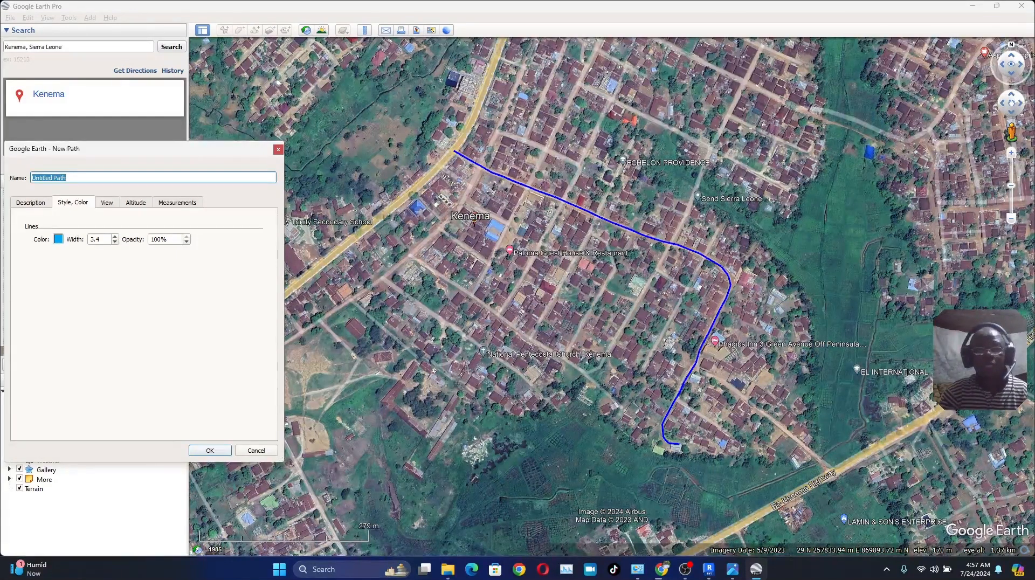
Draw a zigzag path crossing back and forth over the blue road centerline, from the yellow main road to its southern end
left_click(436, 171)
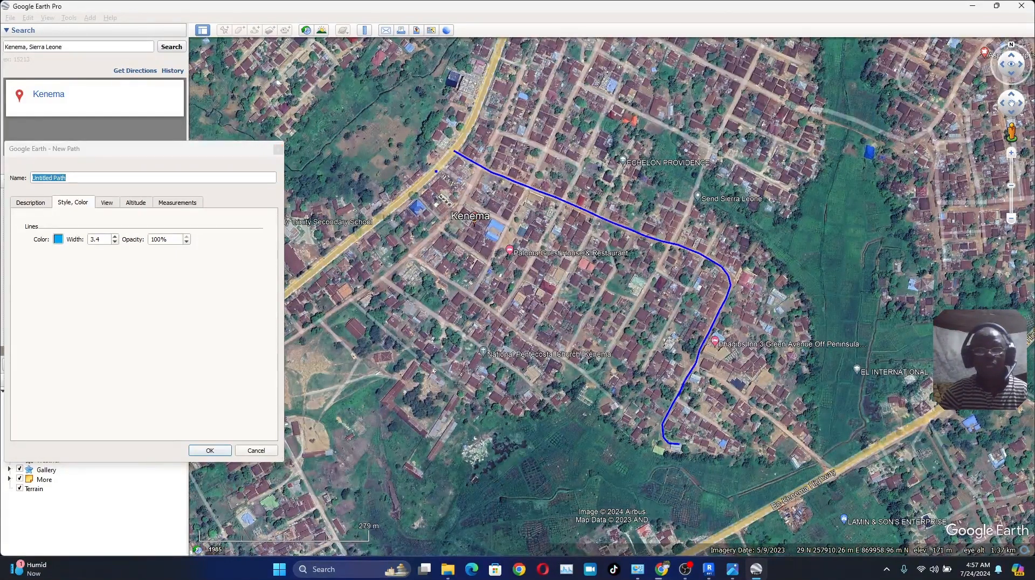
left_click(482, 127)
left_click(461, 184)
left_click(497, 141)
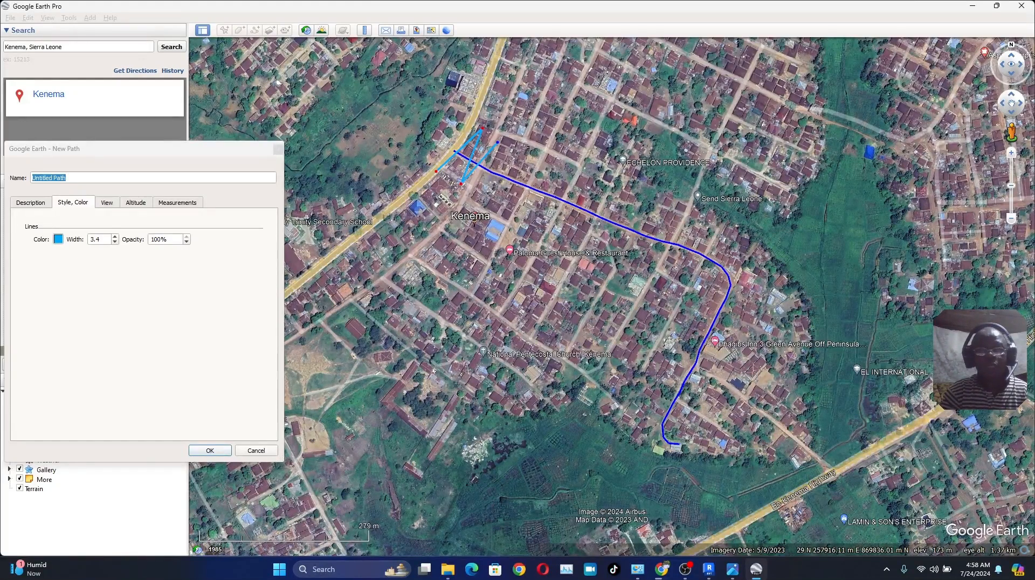
left_click(486, 204)
left_click(525, 165)
left_click(513, 215)
left_click(545, 178)
left_click(524, 248)
left_click(595, 184)
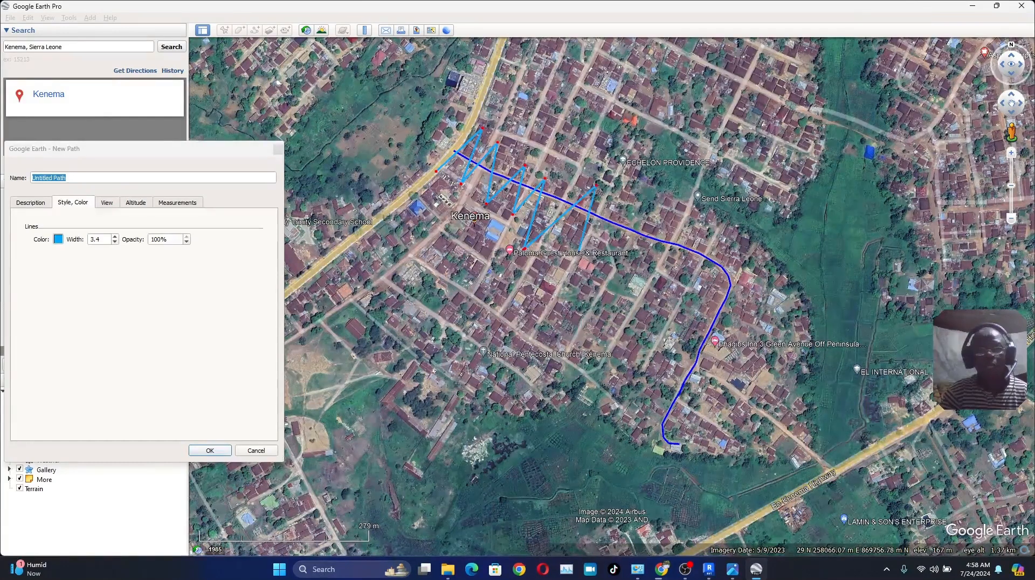
left_click(635, 196)
left_click(621, 278)
left_click(668, 222)
left_click(667, 282)
left_click(712, 227)
left_click(683, 324)
left_click(666, 367)
left_click(661, 466)
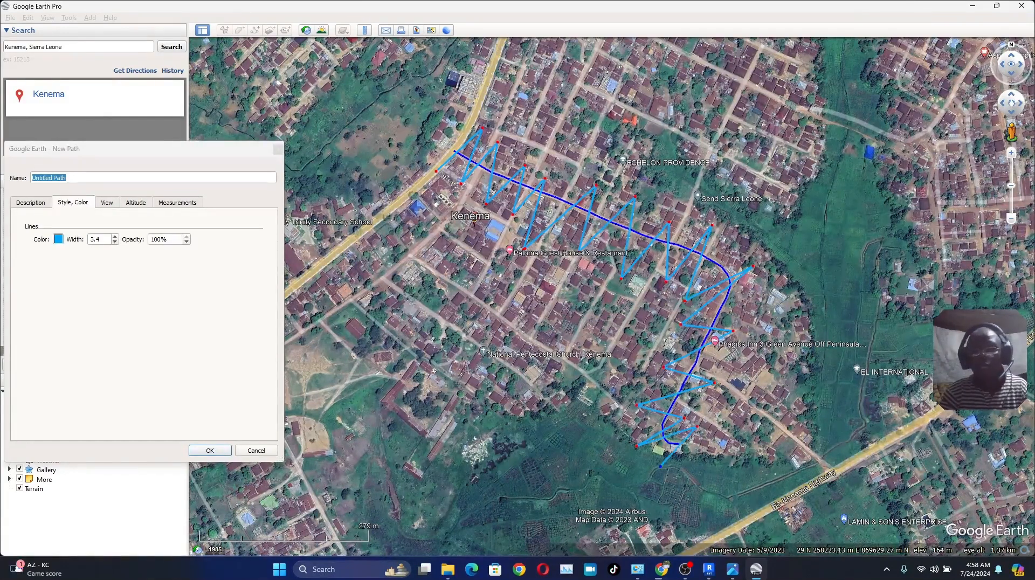
Move the zigzag path's vertices farther out on both sides of the road so it covers a wider strip
left_click_drag(732, 331, 759, 329)
left_click_drag(712, 225, 724, 222)
mouse_move(669, 222)
left_mouse_down()
mouse_move(676, 203)
mouse_move(636, 186)
left_mouse_up()
left_click_drag(596, 185, 601, 178)
mouse_move(545, 178)
left_mouse_down()
mouse_move(557, 158)
mouse_move(538, 147)
left_mouse_up()
left_click_drag(498, 142, 505, 131)
mouse_move(512, 214)
left_mouse_down()
mouse_move(503, 230)
mouse_move(476, 210)
left_mouse_up()
mouse_move(461, 183)
left_mouse_down()
mouse_move(451, 199)
mouse_move(429, 183)
left_mouse_up()
mouse_move(666, 281)
left_mouse_down()
mouse_move(644, 289)
mouse_move(667, 308)
left_mouse_up()
left_click_drag(711, 382, 733, 389)
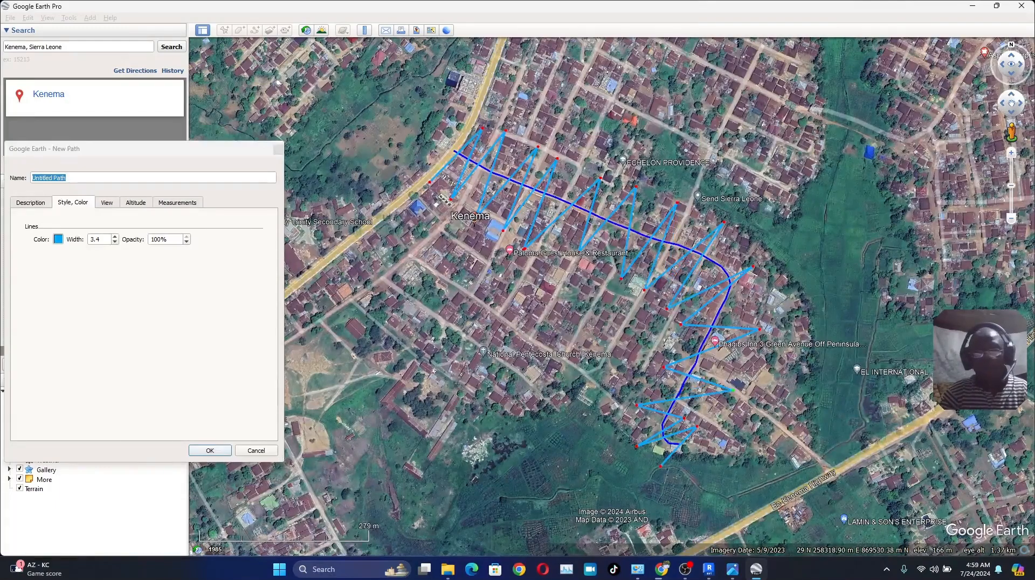
left_click_drag(697, 426, 718, 431)
left_click_drag(684, 416, 708, 409)
left_click_drag(665, 367, 653, 369)
left_click_drag(681, 324, 664, 329)
mouse_move(668, 308)
left_mouse_down()
mouse_move(651, 311)
mouse_move(614, 283)
left_mouse_up()
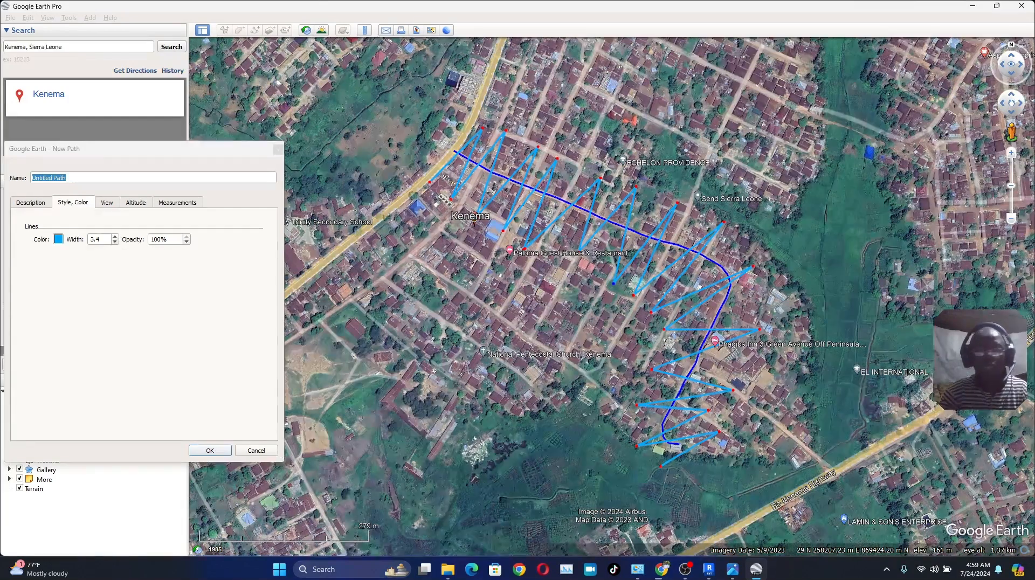
Name the zigzag path KENEMA TOWN-SHIP ROAD GROUND LEVEL and finish creating it
type("KENEMA TOWN-SHIP ROAD GROUND LEVEL")
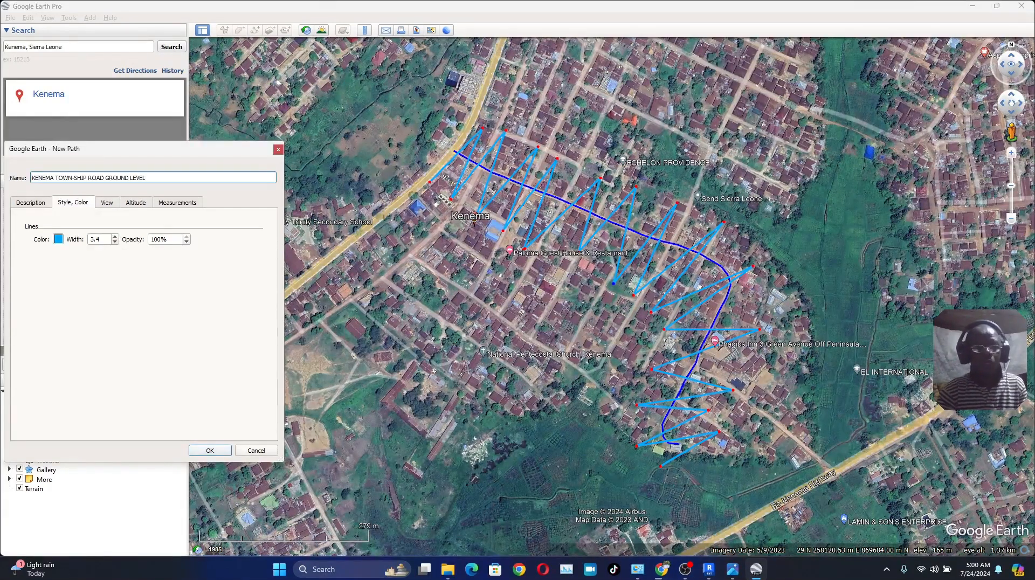
key("Return")
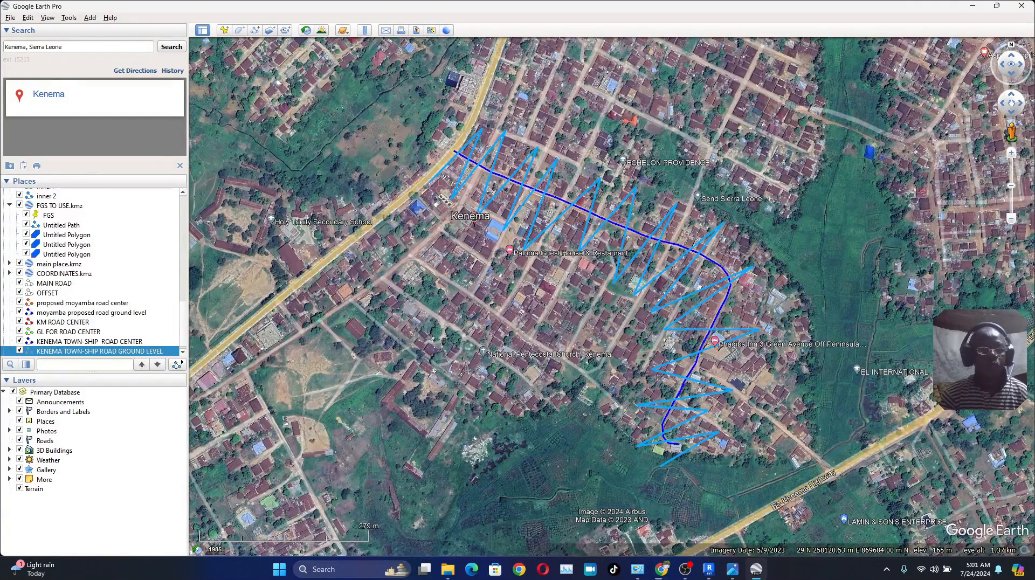
Save the KENEMA TOWN-SHIP ROAD CENTER path as a KMZ file in the GRAFTON WORK folder
left_click(89, 342)
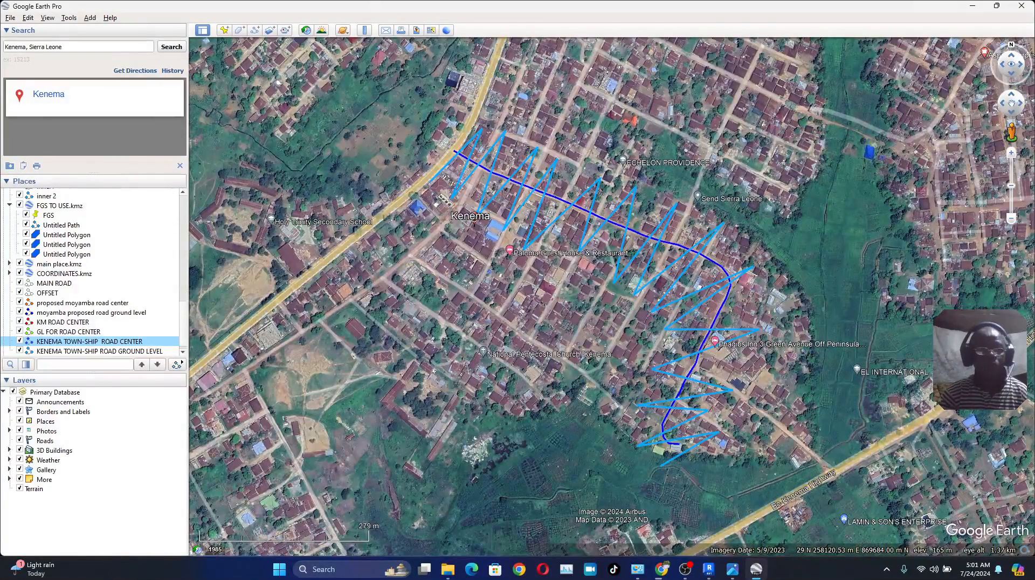
right_click(67, 341)
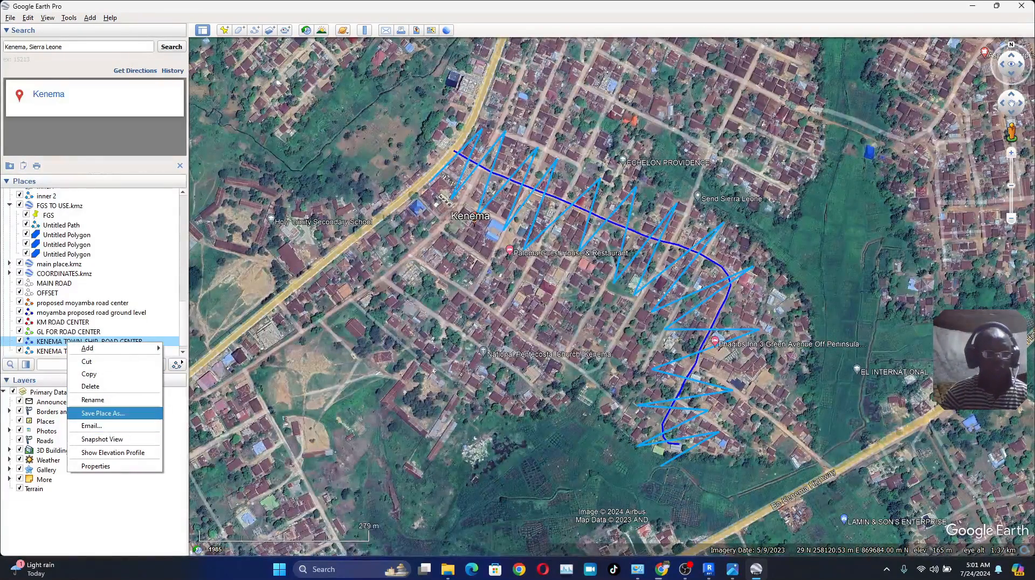
left_click(102, 412)
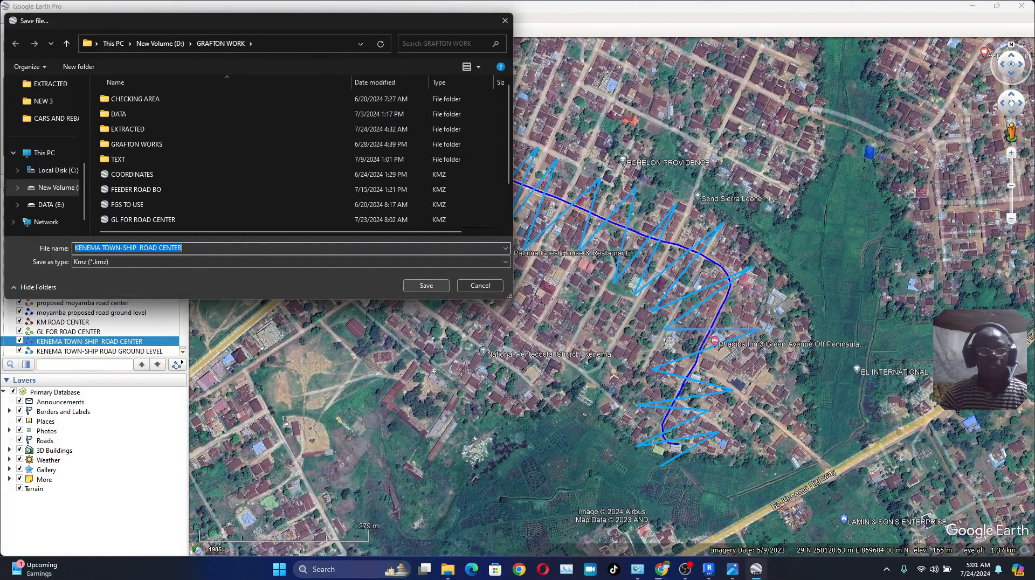
left_click(426, 286)
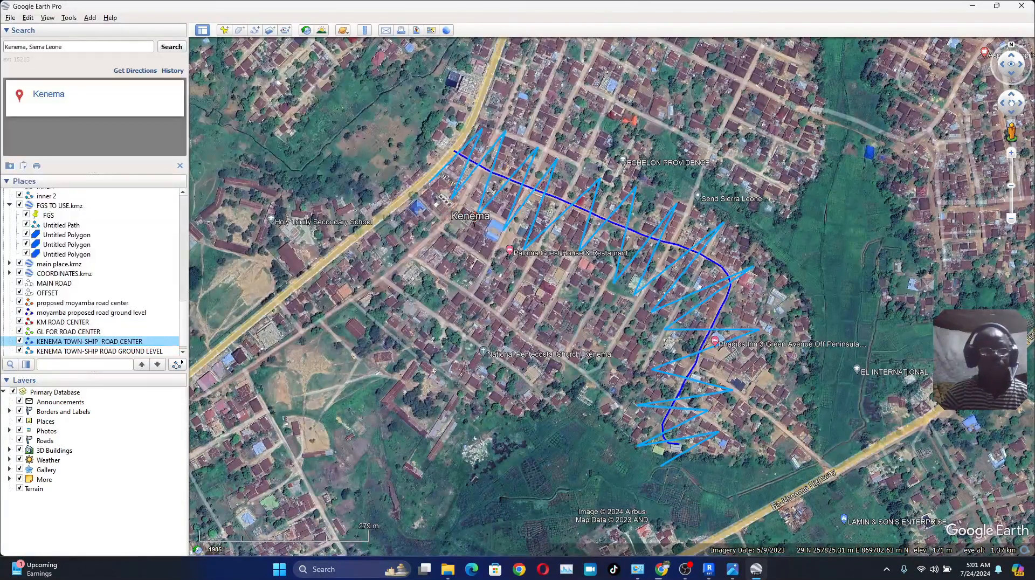
Save the KENEMA TOWN-SHIP ROAD GROUND LEVEL path as a KMZ file in the GRAFTON WORK folder
left_click(99, 351)
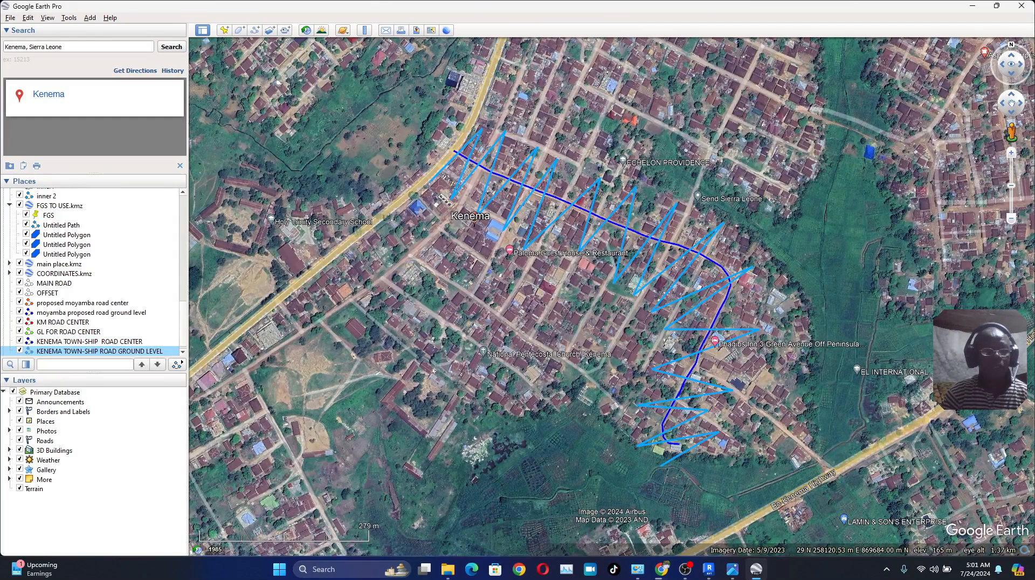
right_click(71, 351)
left_click(104, 422)
left_click(426, 285)
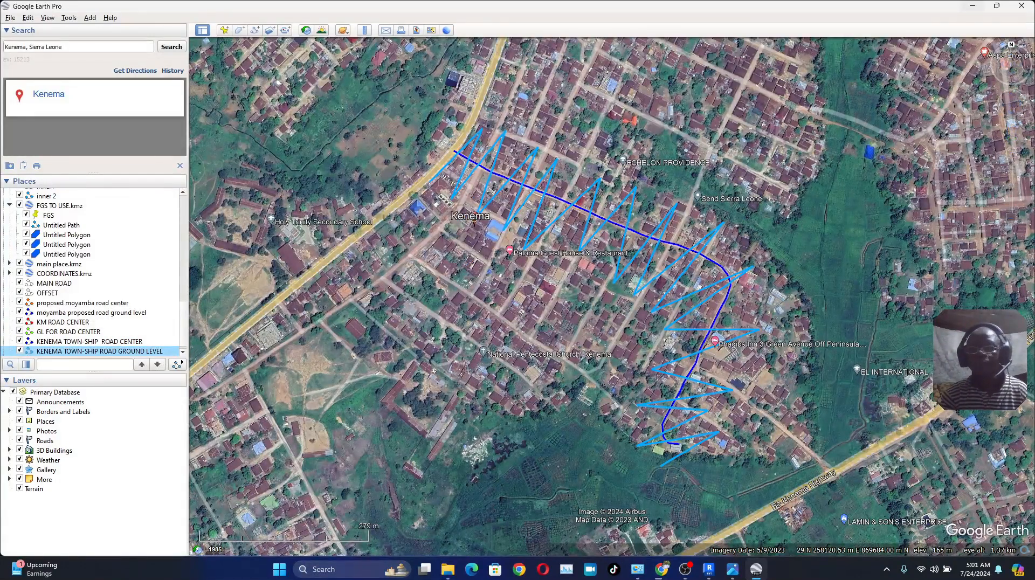
Launch Global Mapper Pro and open the KENEMA TOWN-SHIP ROAD CENTER KMZ file from the GRAFTON WORK folder
left_click(972, 6)
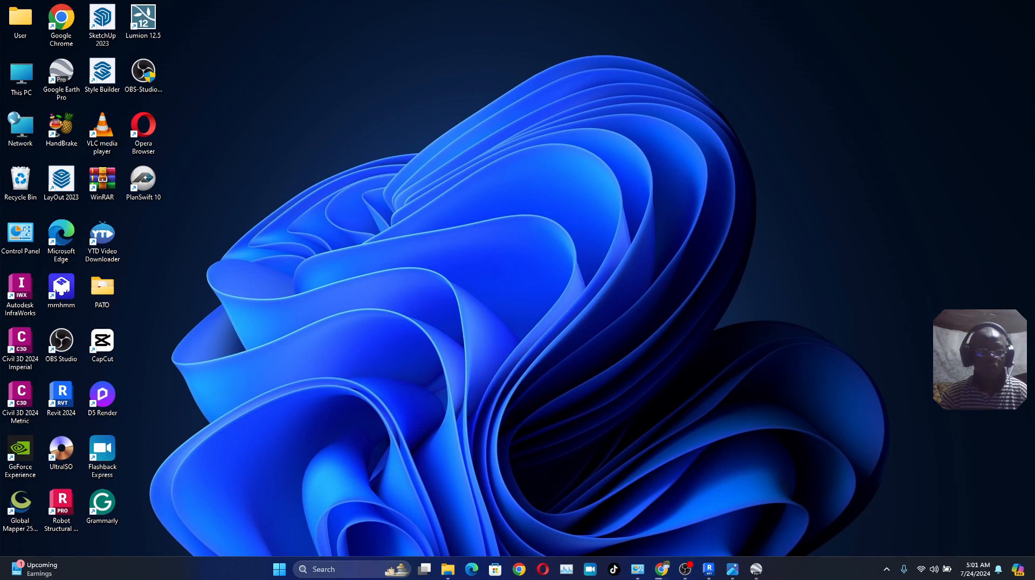
double_click(20, 507)
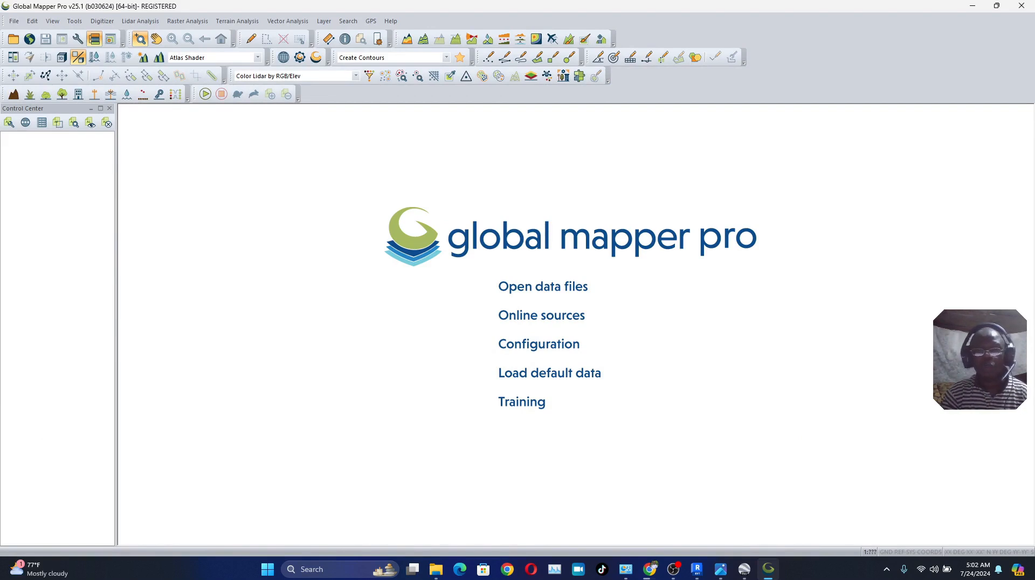
key("ctrl+o")
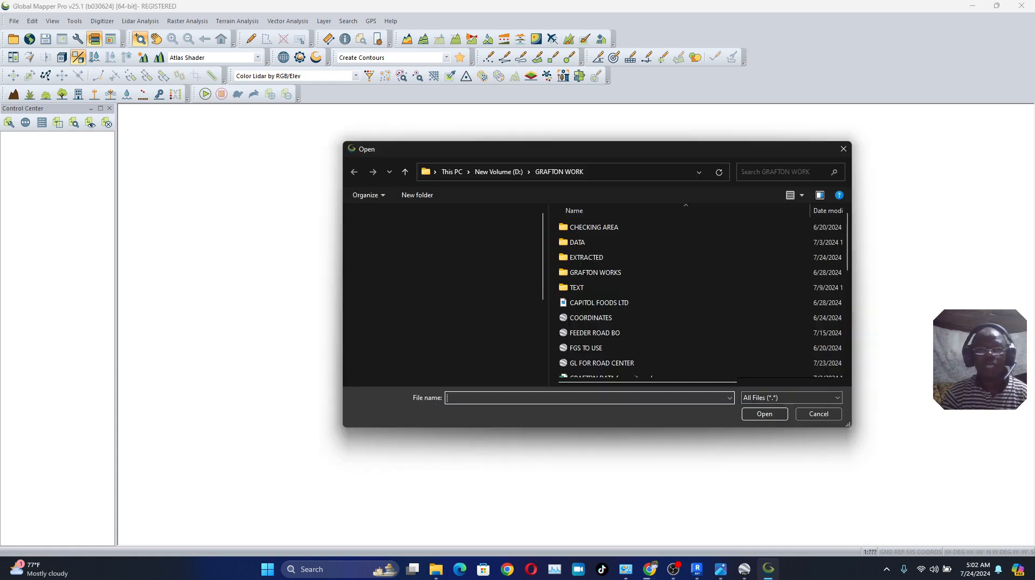
scroll(647, 313, "down", 3)
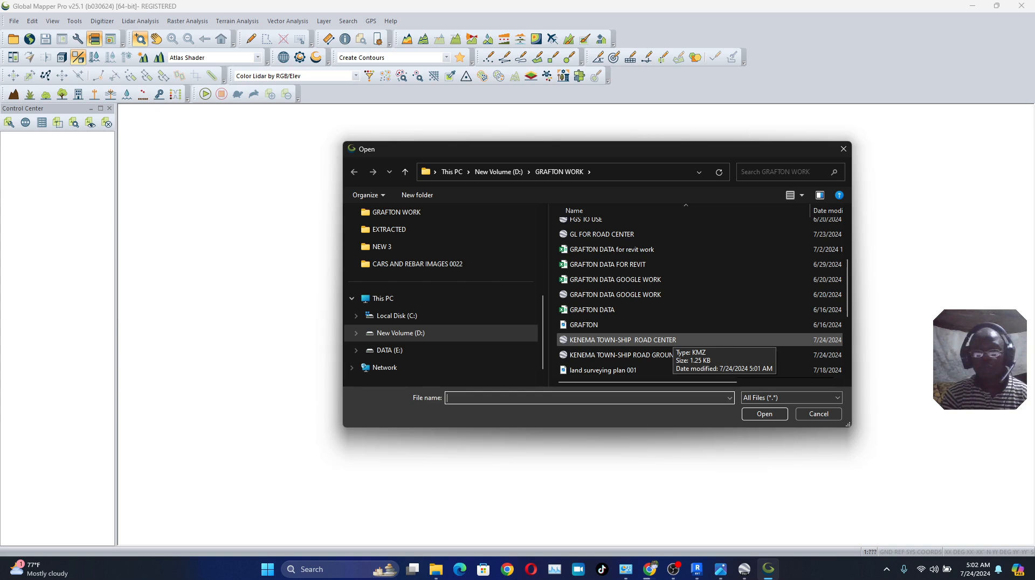
left_click(672, 340)
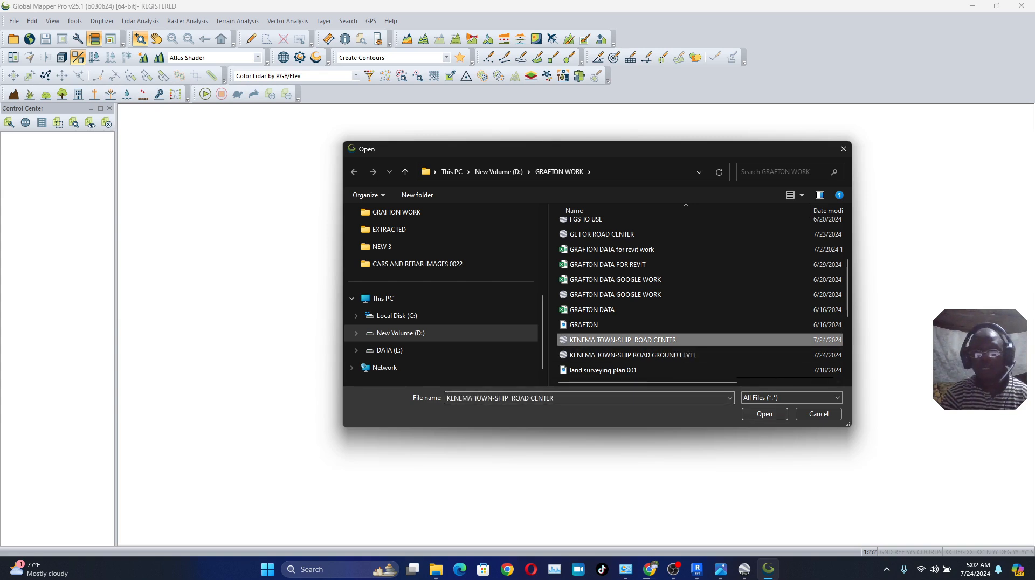
left_click(764, 414)
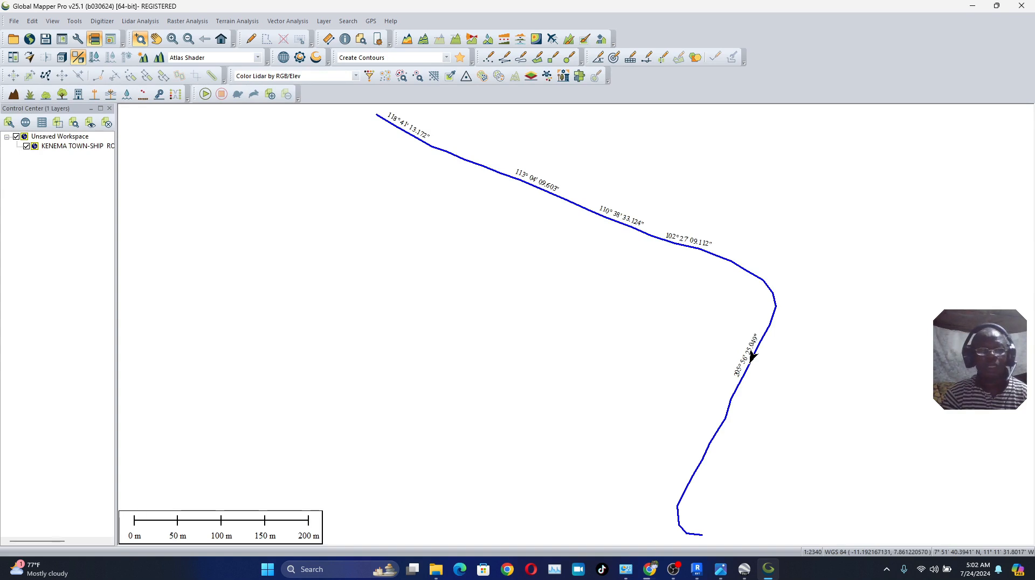
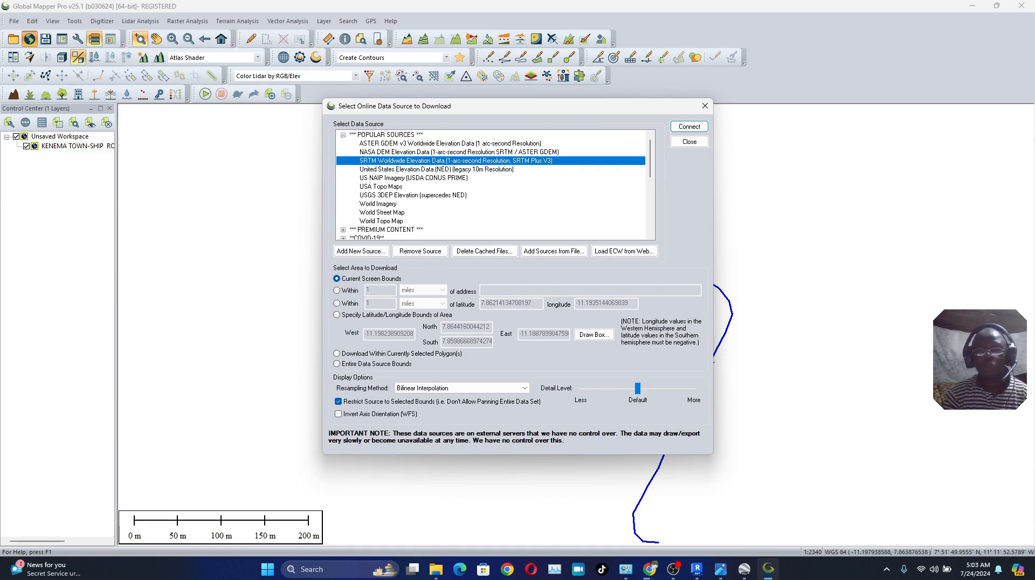
Load SRTM Worldwide Elevation Data for the current screen bounds and reorder the layers so the road center draws over it
left_click(689, 126)
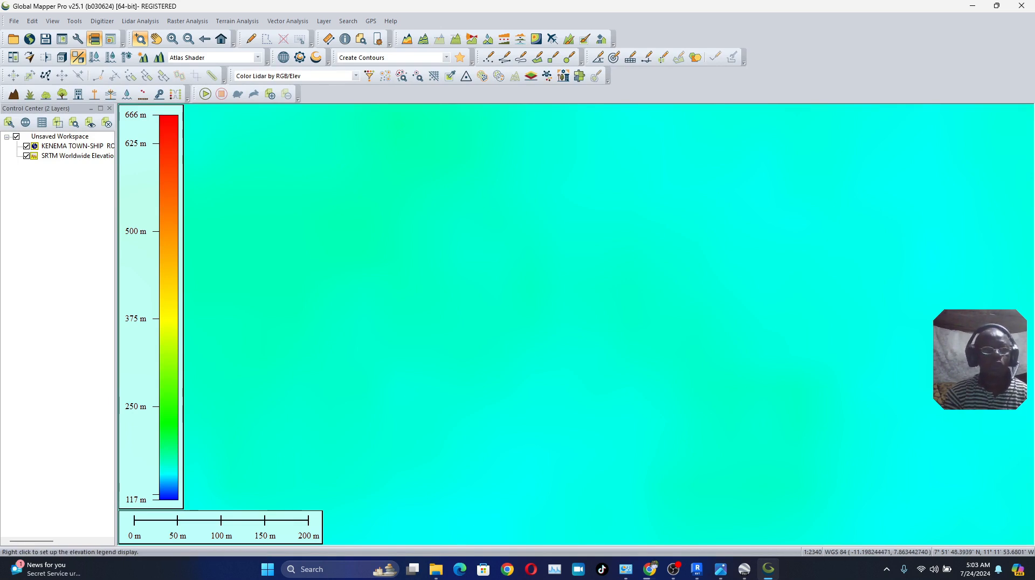
left_click(77, 146)
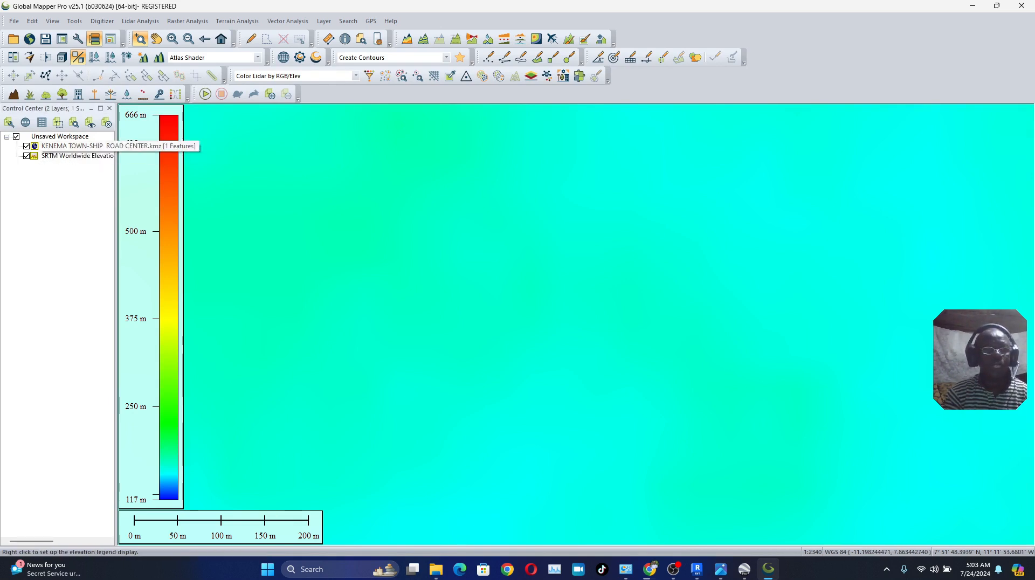
left_click_drag(77, 146, 77, 160)
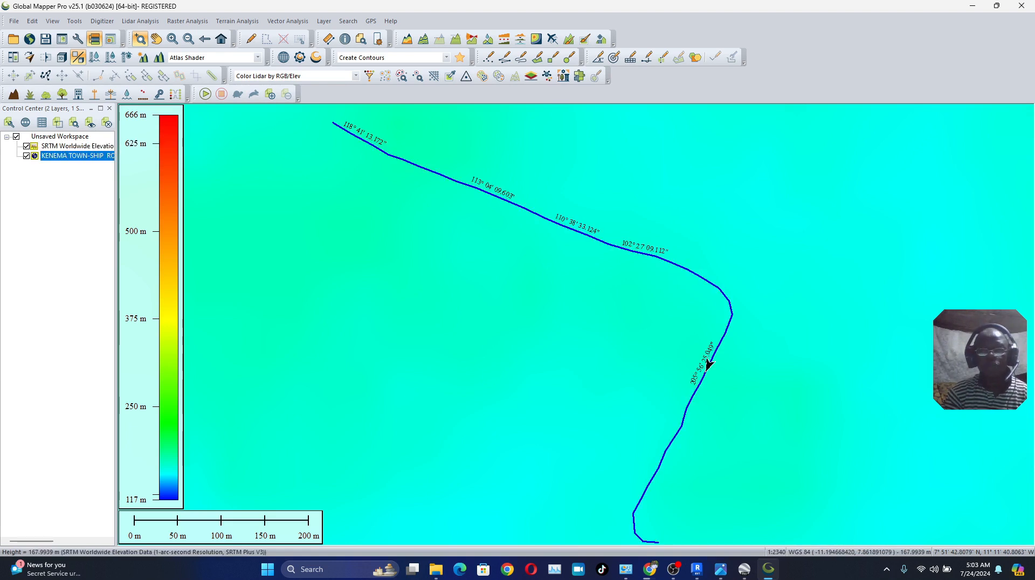
Open the workspace's projection configuration and browse its list of available projections
key("alt")
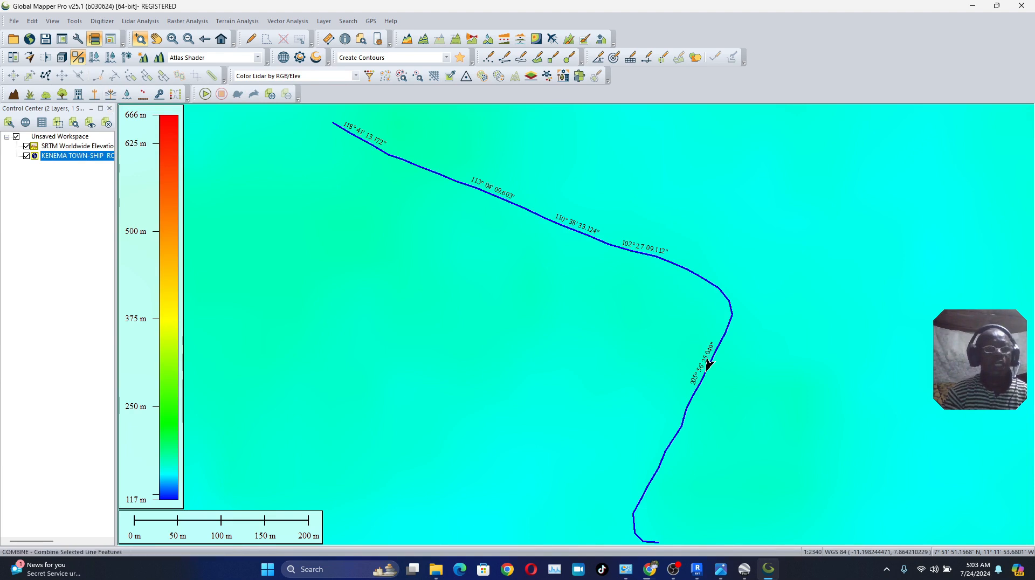
key("Right")
key("Right")
key("Right")
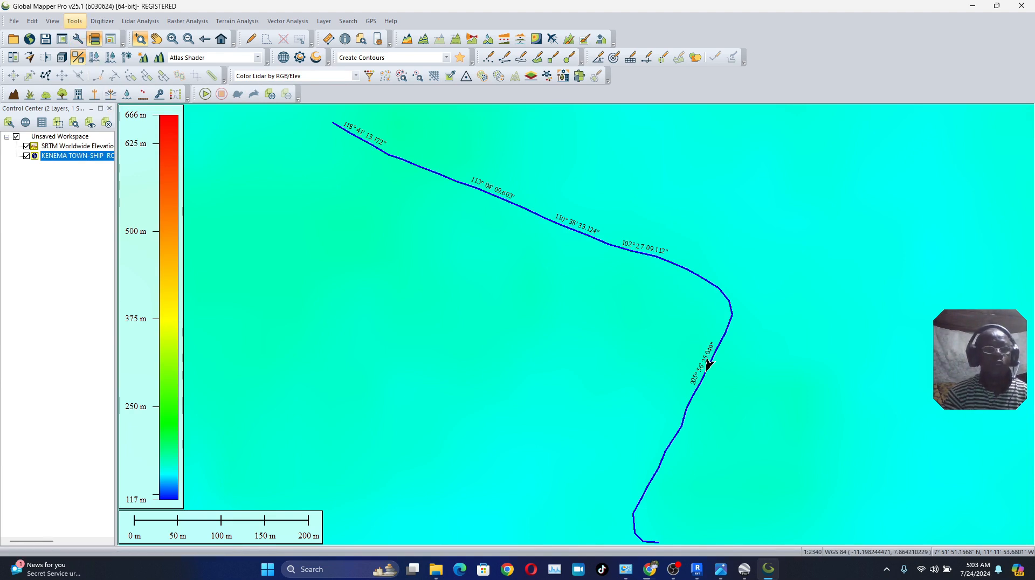
key("Down")
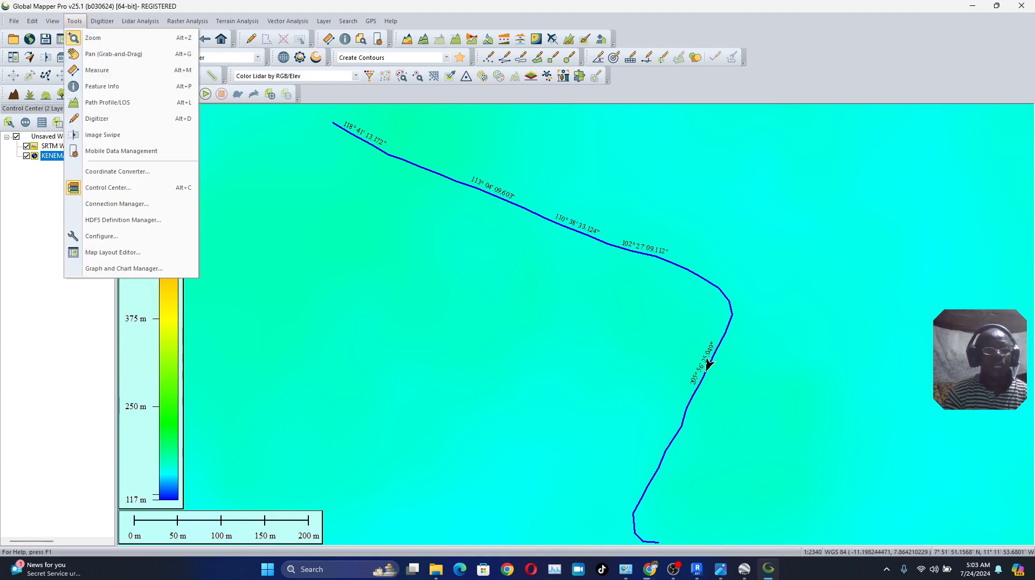
key("Up")
key("Up")
key("Up")
key("Return")
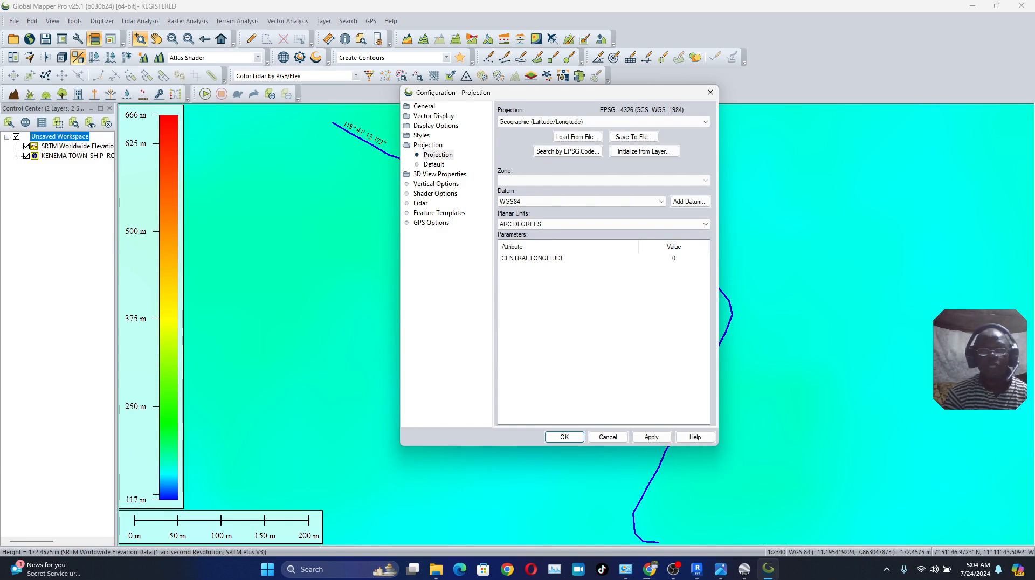
left_click(428, 145)
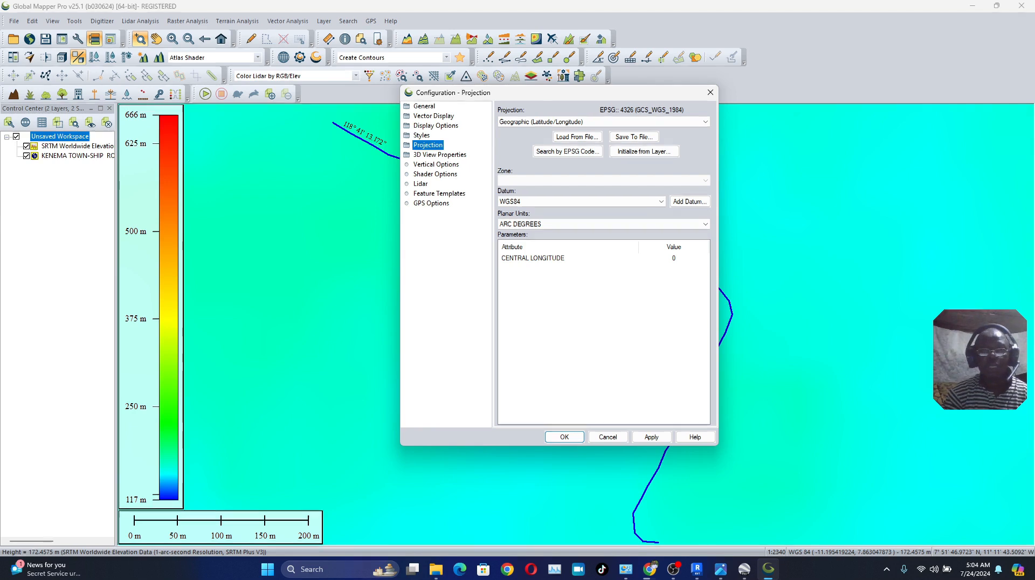
key("Right")
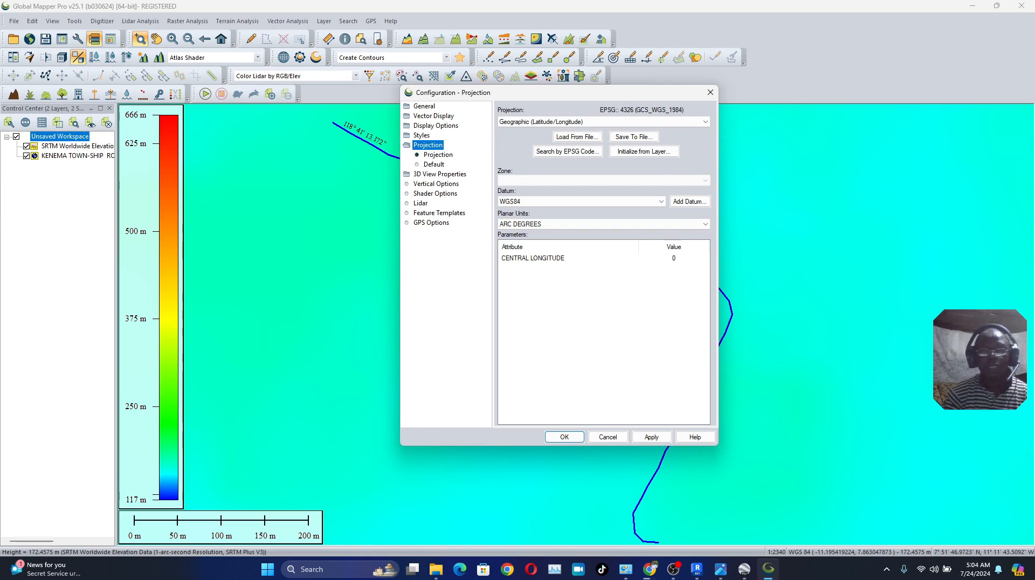
left_click(438, 155)
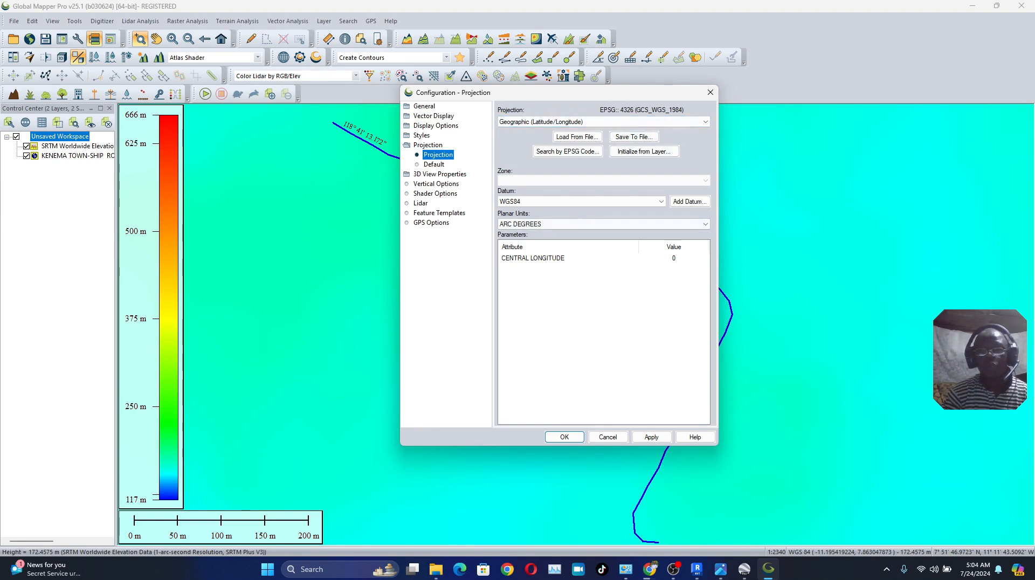
key("alt+Down")
scroll(600, 234, "down", 4)
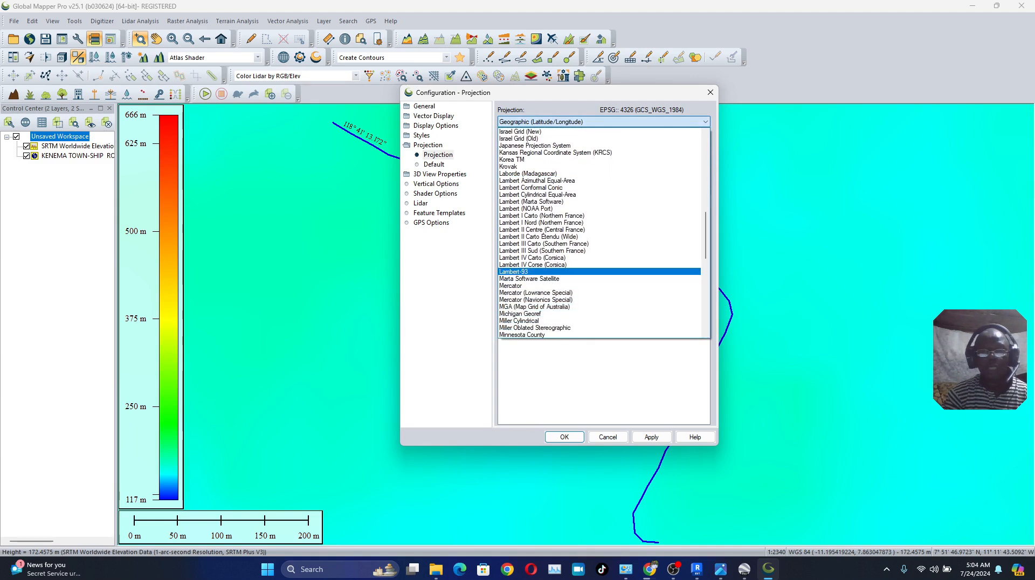
scroll(600, 264, "down", 4)
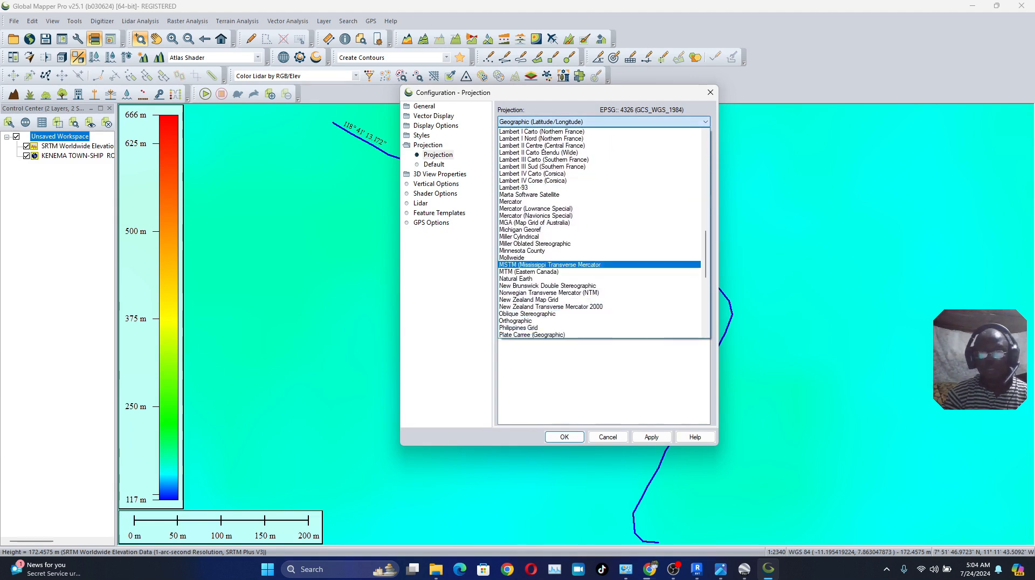
Switch to Google Earth Pro, check the coordinate format in its 3D view options, and return to Global Mapper Pro
mouse_move(744, 569)
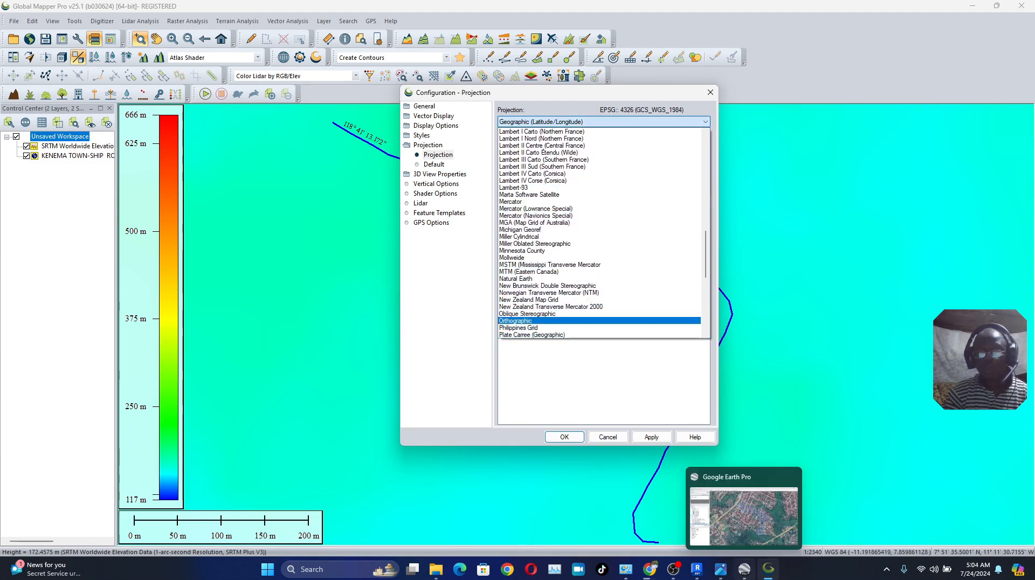
left_click(739, 487)
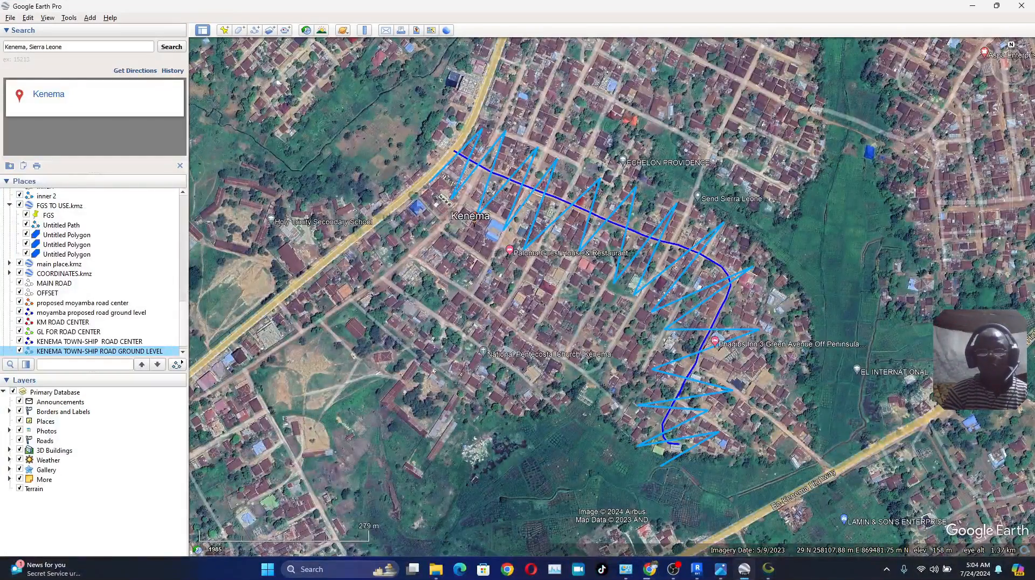
left_click(68, 17)
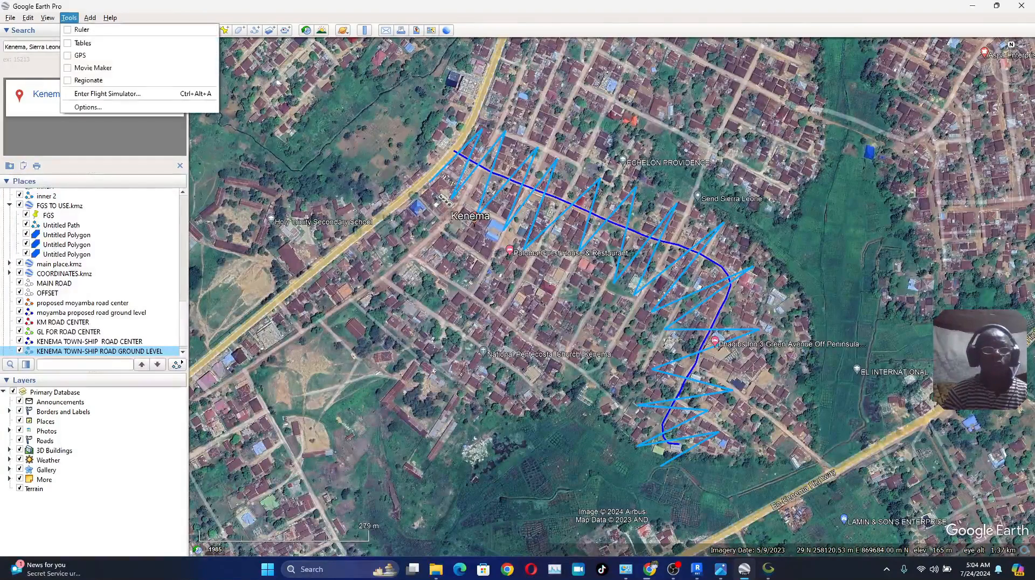
left_click(86, 106)
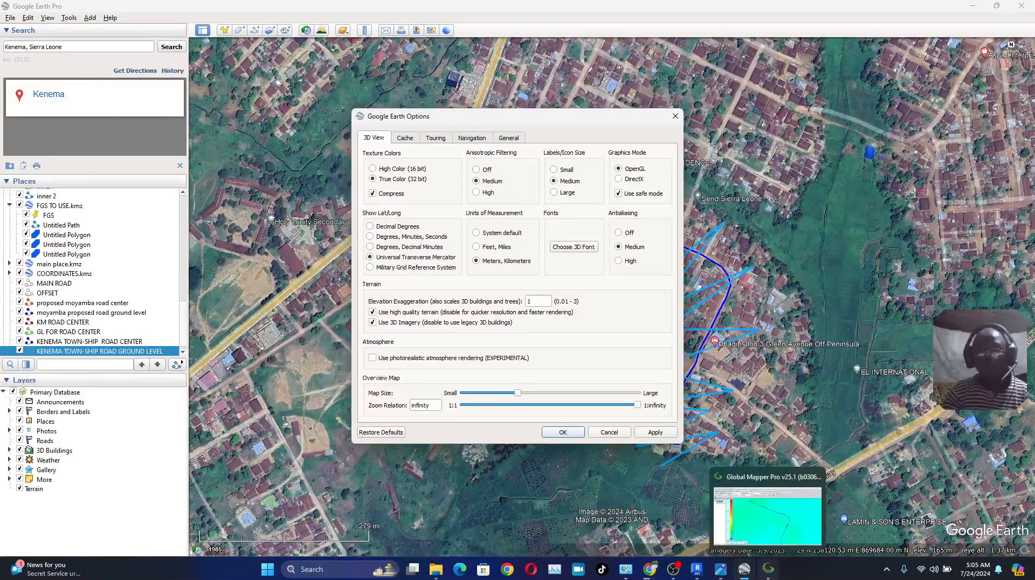
left_click(768, 568)
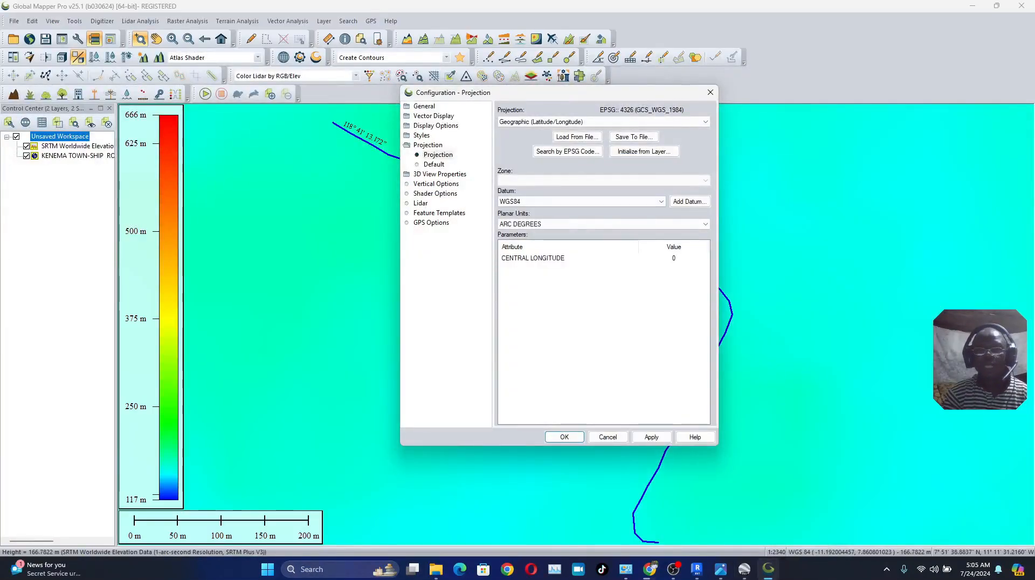
Set the workspace projection to UTM zone 29 Northern Hemisphere with the WGS84 datum and meters, and apply it
left_click(705, 122)
scroll(598, 231, "down", 10)
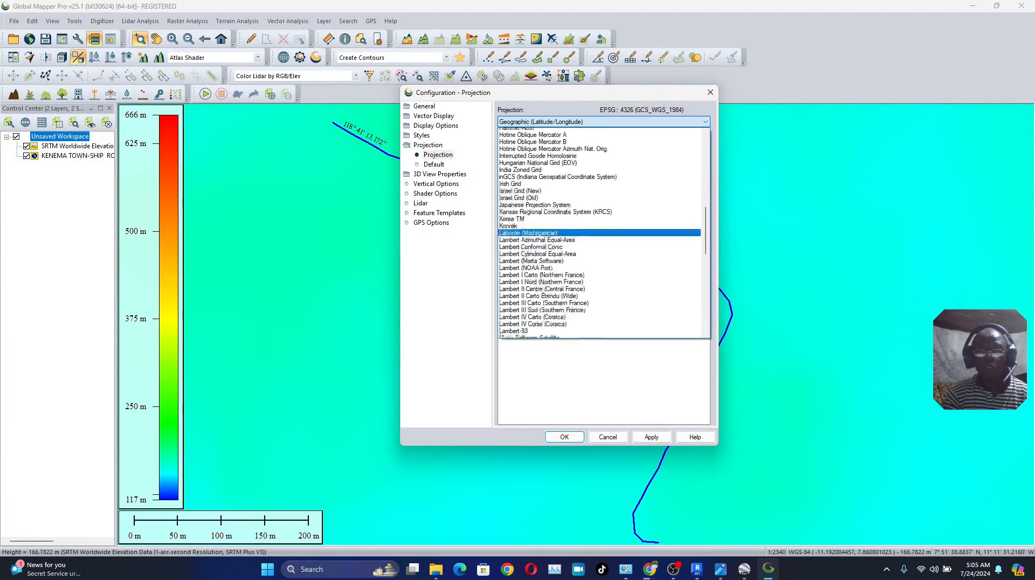
scroll(600, 234, "down", 8)
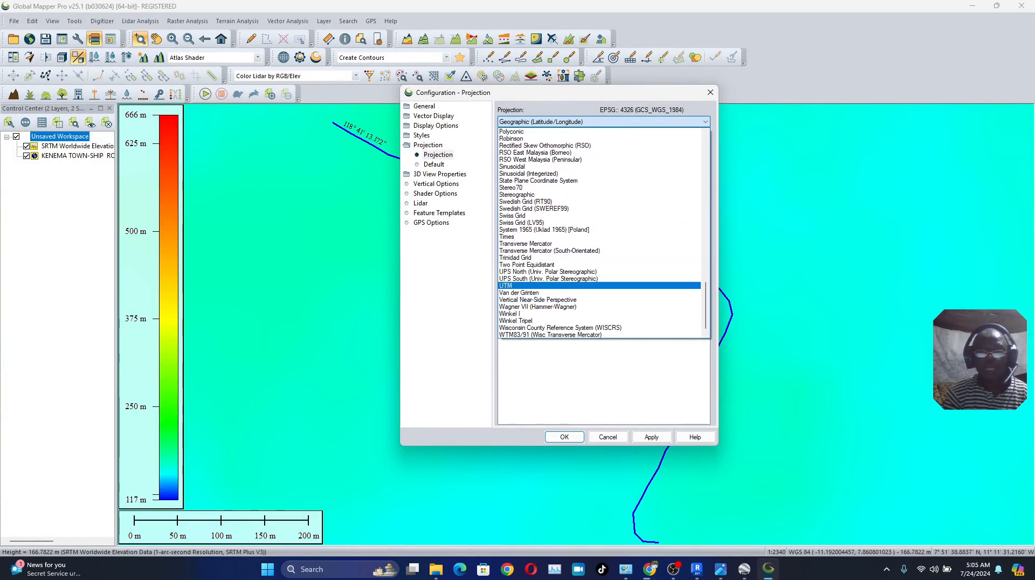
left_click(517, 285)
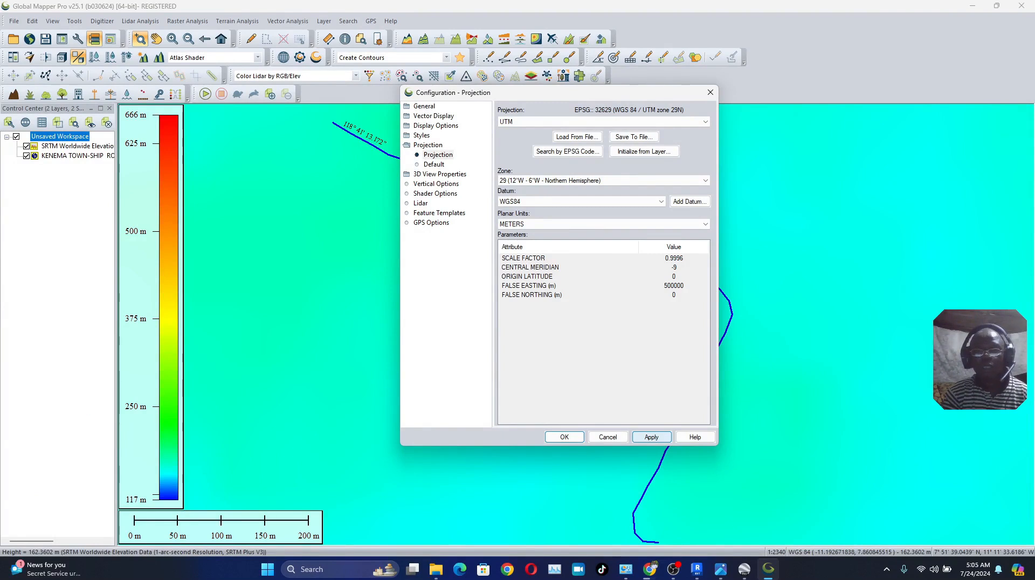
left_click(651, 437)
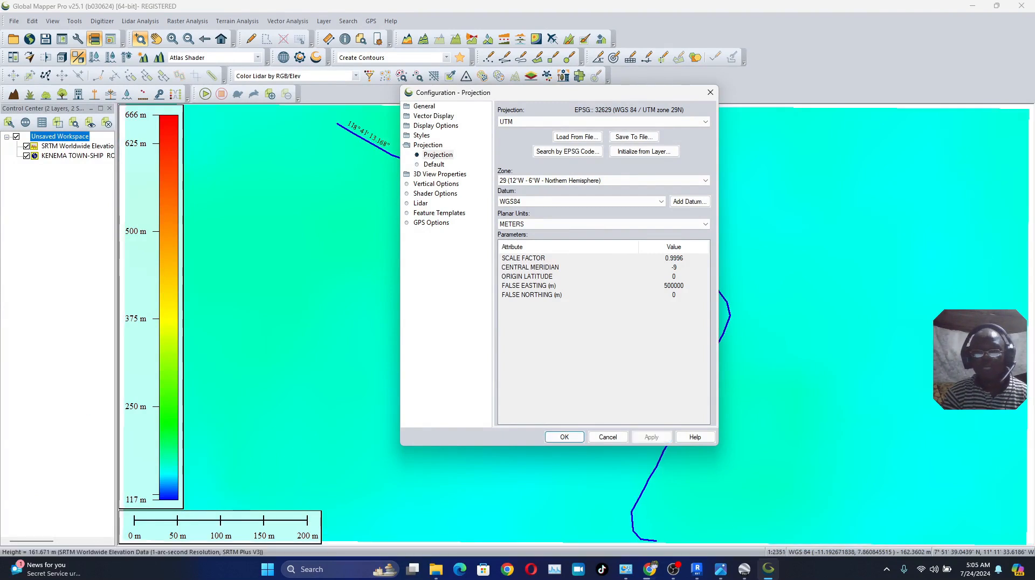
left_click(564, 437)
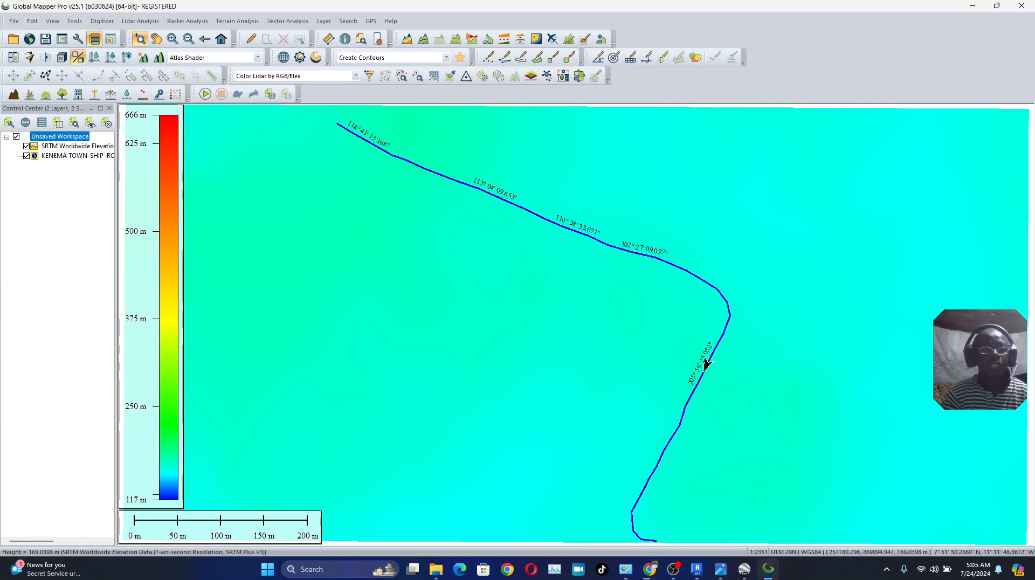
Start a vector export of the loaded road center data in the XYZ (Simple ASCII) Text File format
key("alt")
left_click(14, 21)
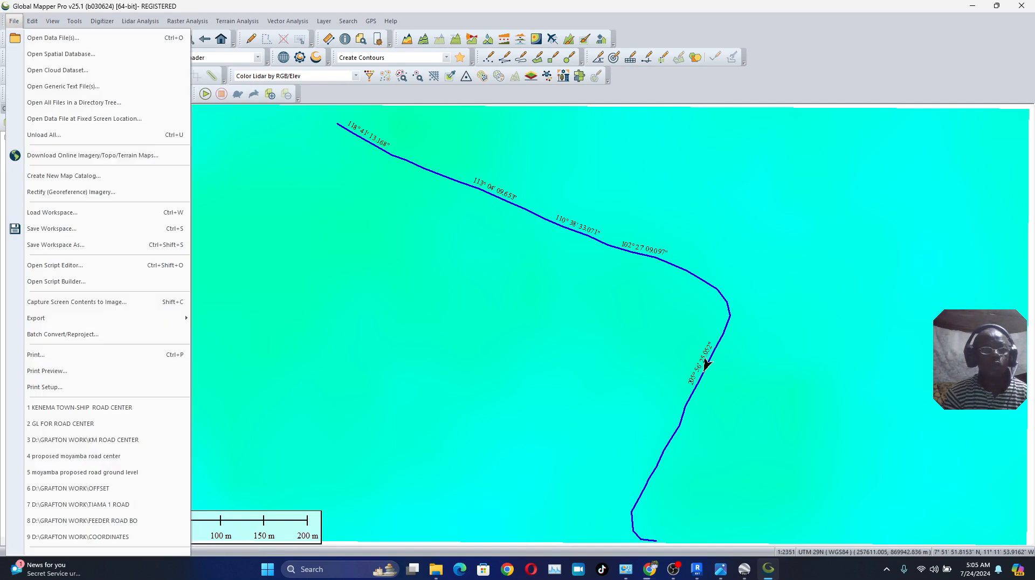
mouse_move(54, 318)
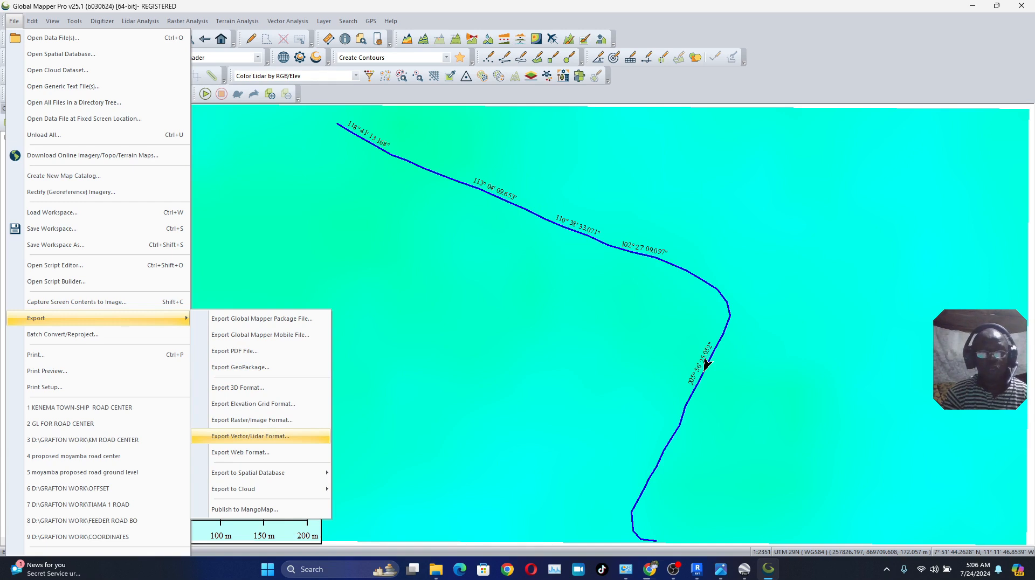
key("Return")
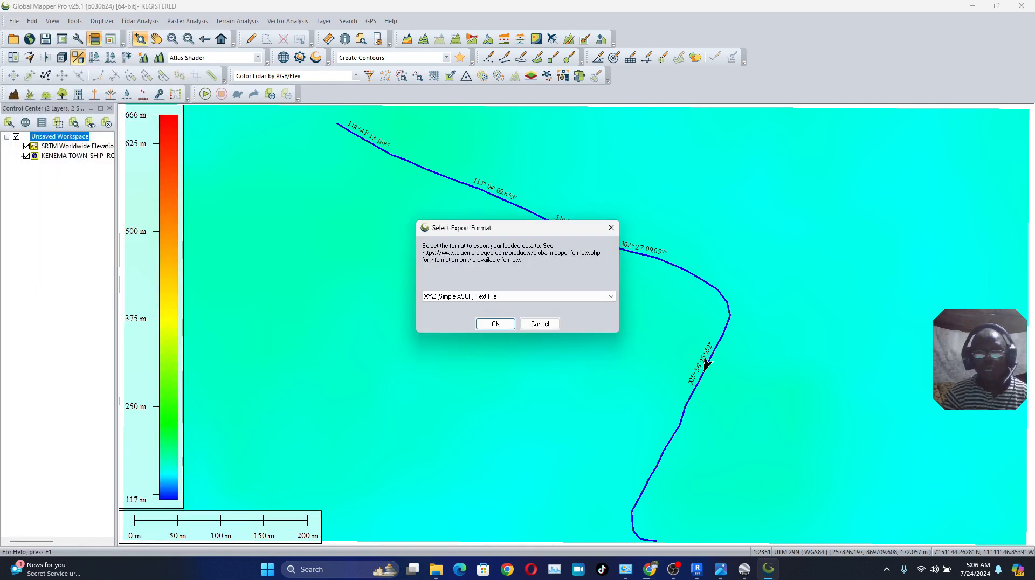
left_click(566, 296)
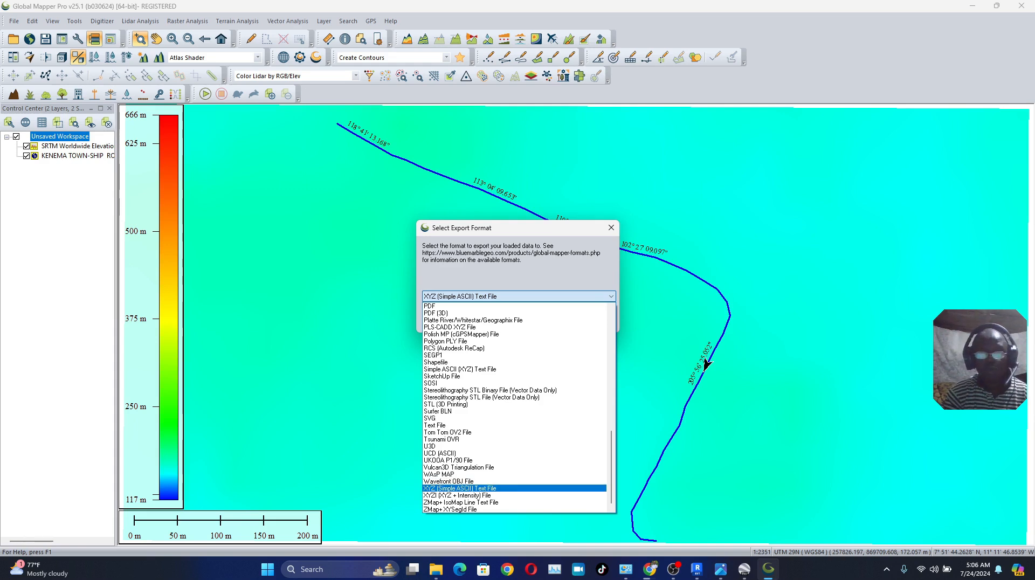
key("Return")
key("Return")
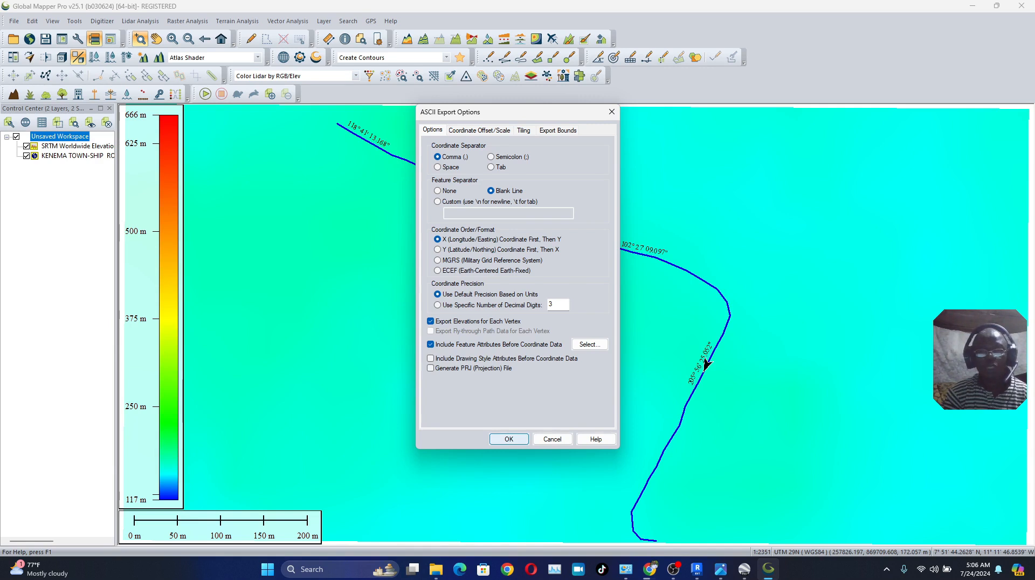
Accept the ASCII export options and save the text file as KENEMA ROAD CENTERLINE in the EXTRACTED folder
left_click(508, 438)
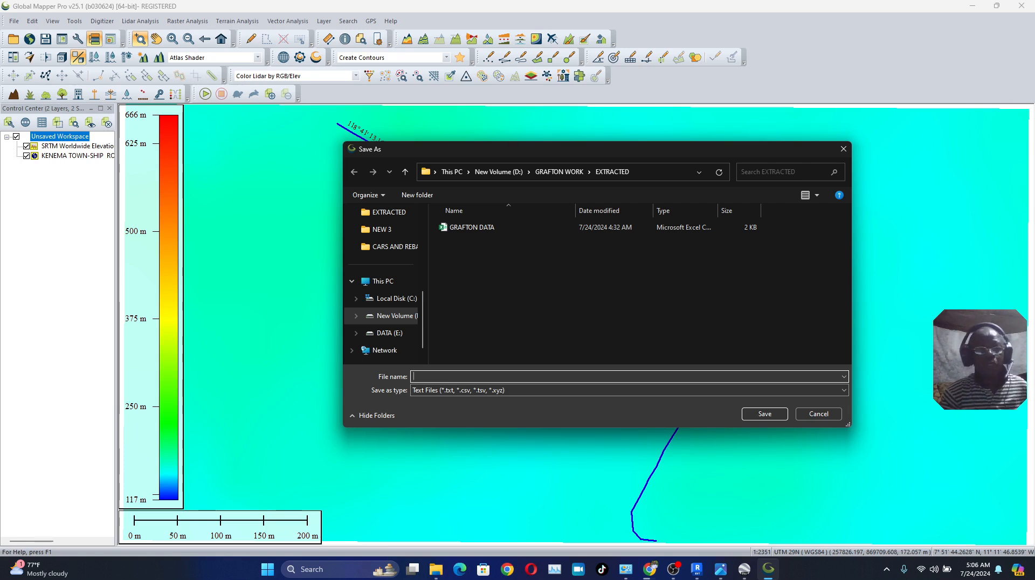
type("KENEMA ROAD CENTERLINE")
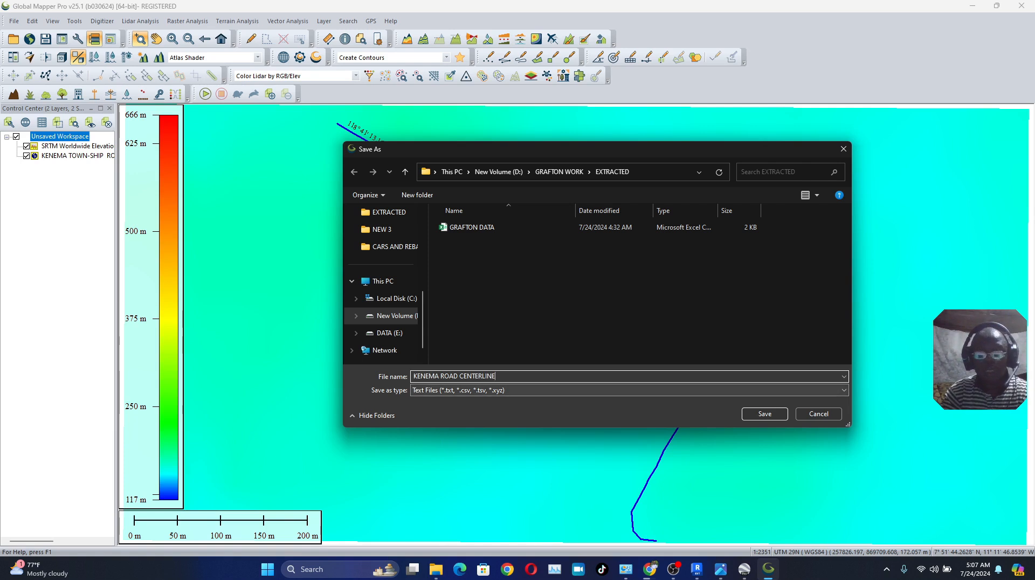
left_click(764, 413)
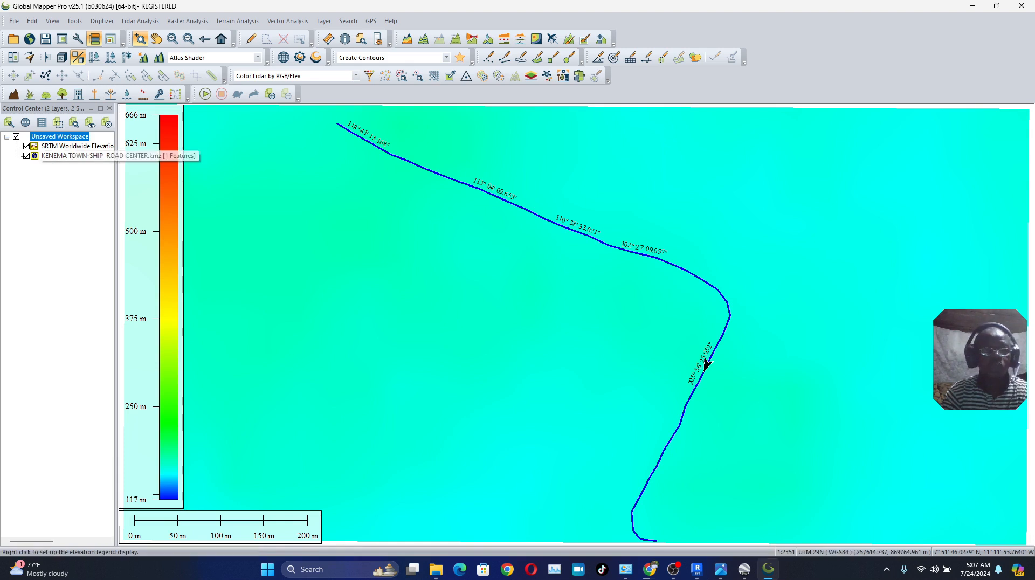
Unload the KENEMA TOWN-SHIP ROAD CENTER layer from the workspace
right_click(79, 156)
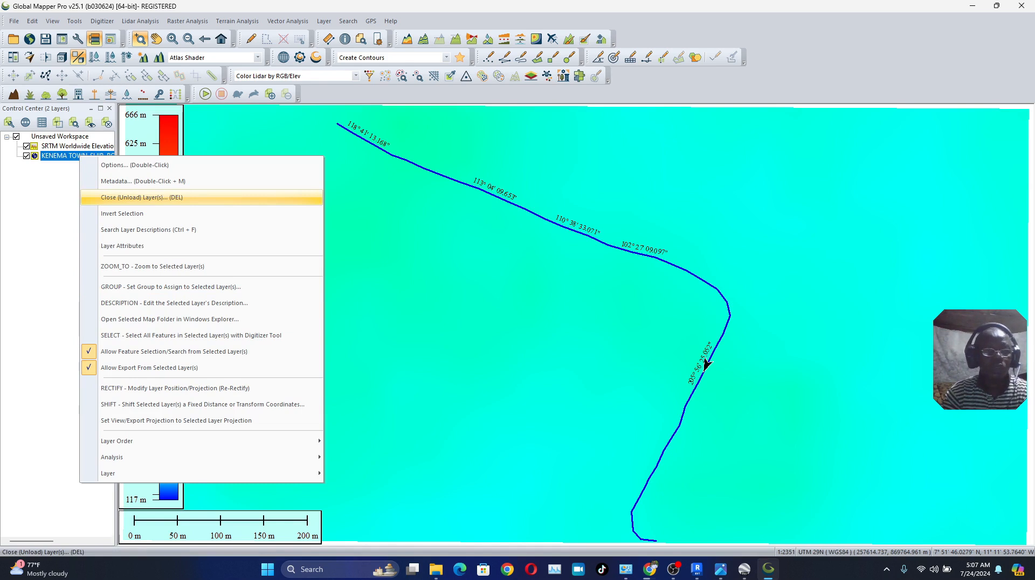
key("Return")
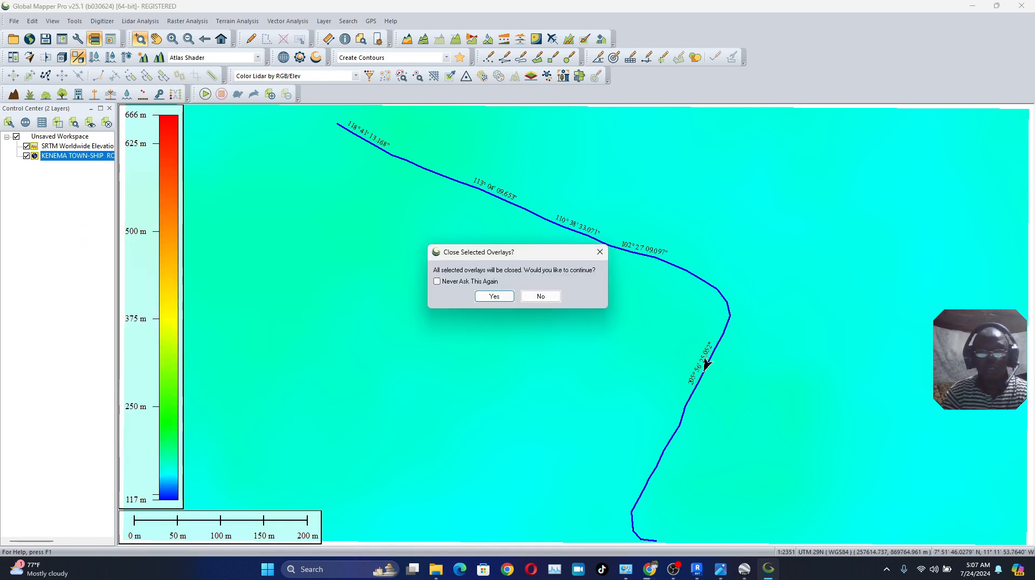
key("Return")
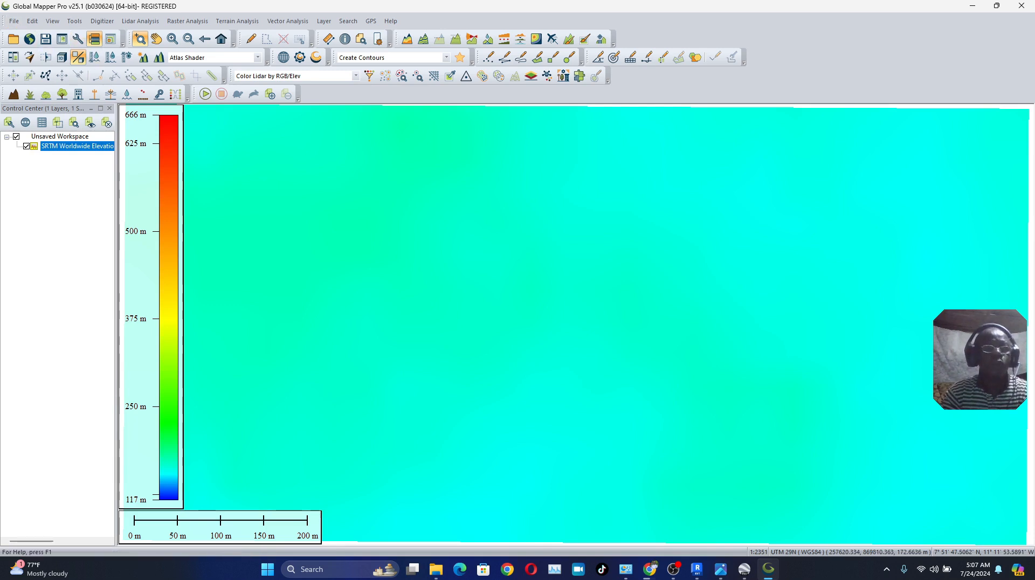
Load the KENEMA TOWN-SHIP ROAD GROUND LEVEL file from the GRAFTON WORK folder and inspect its zigzag path over the terrain
left_click(14, 21)
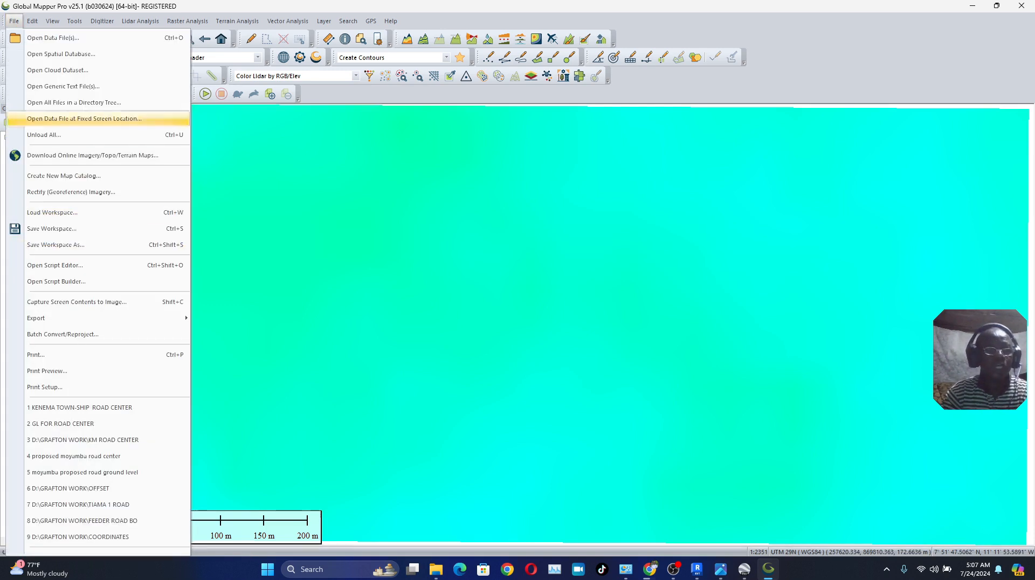
left_click(53, 38)
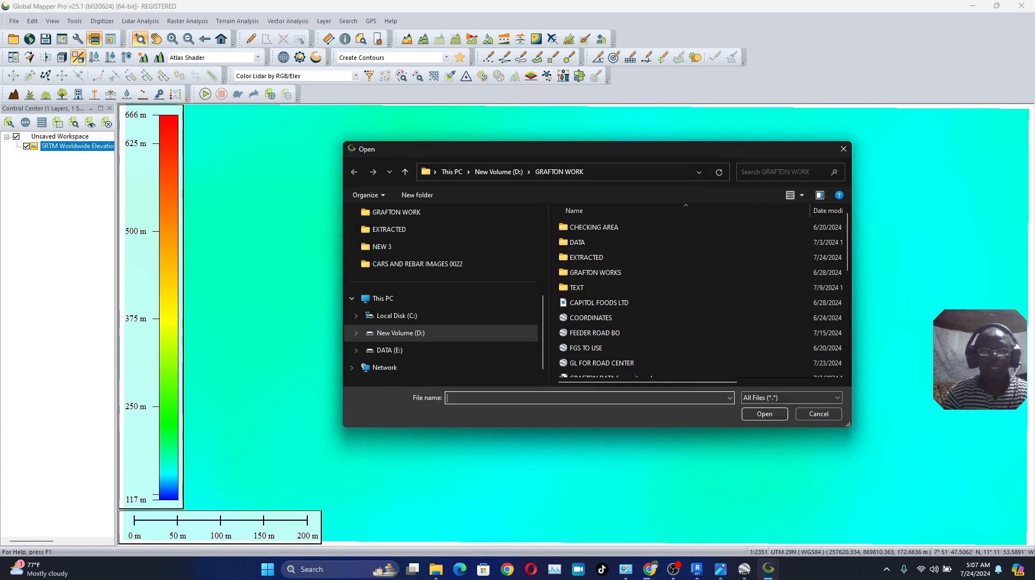
scroll(646, 355, "down", 1)
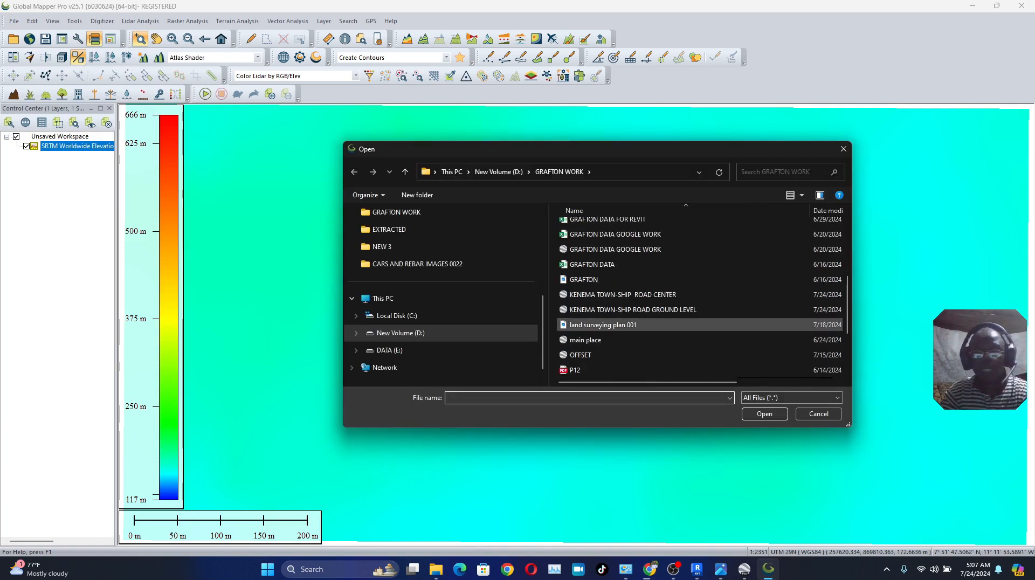
left_click(633, 309)
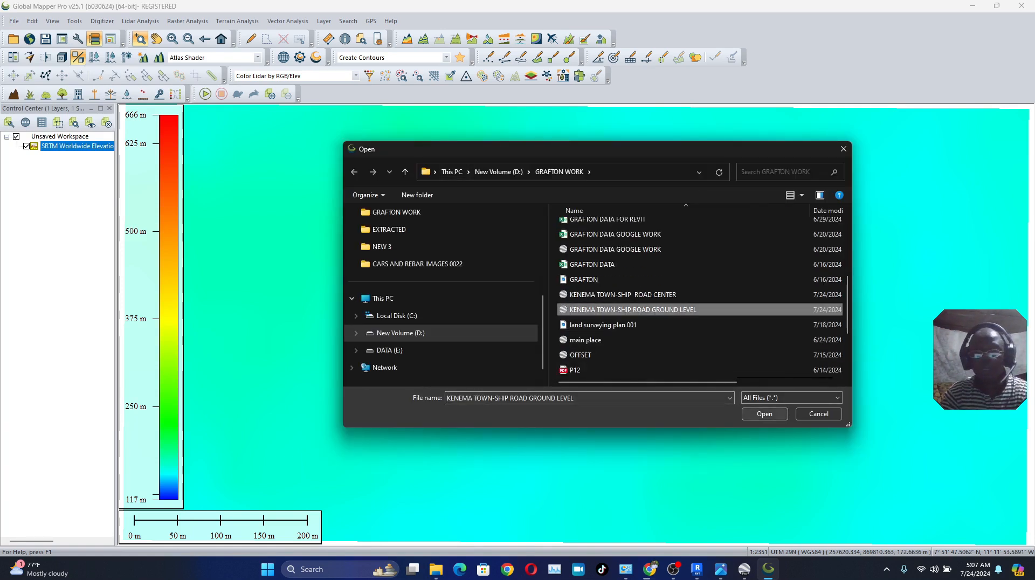
left_click(764, 413)
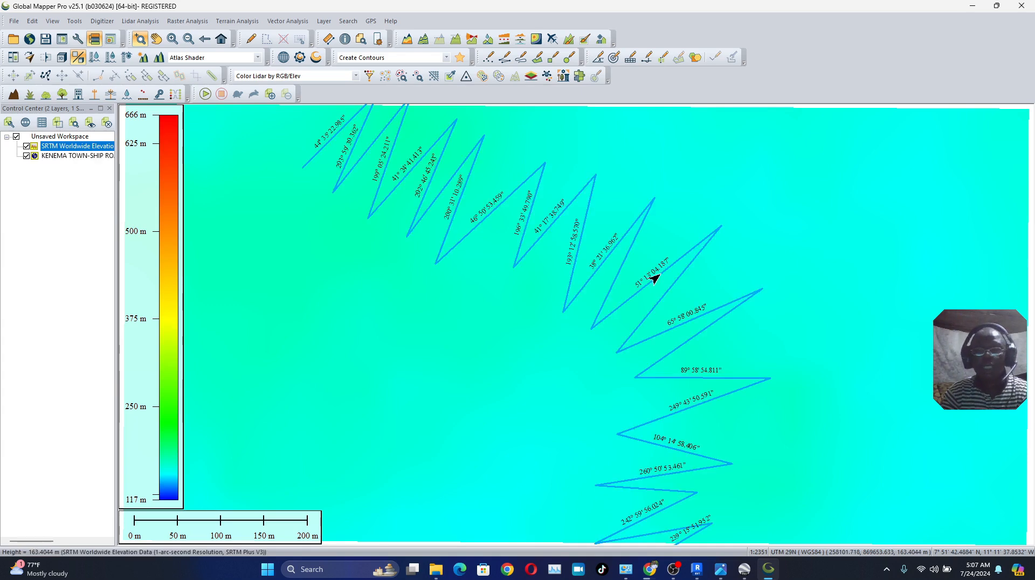
scroll(654, 278, "down", 2)
scroll(590, 235, "up", 2)
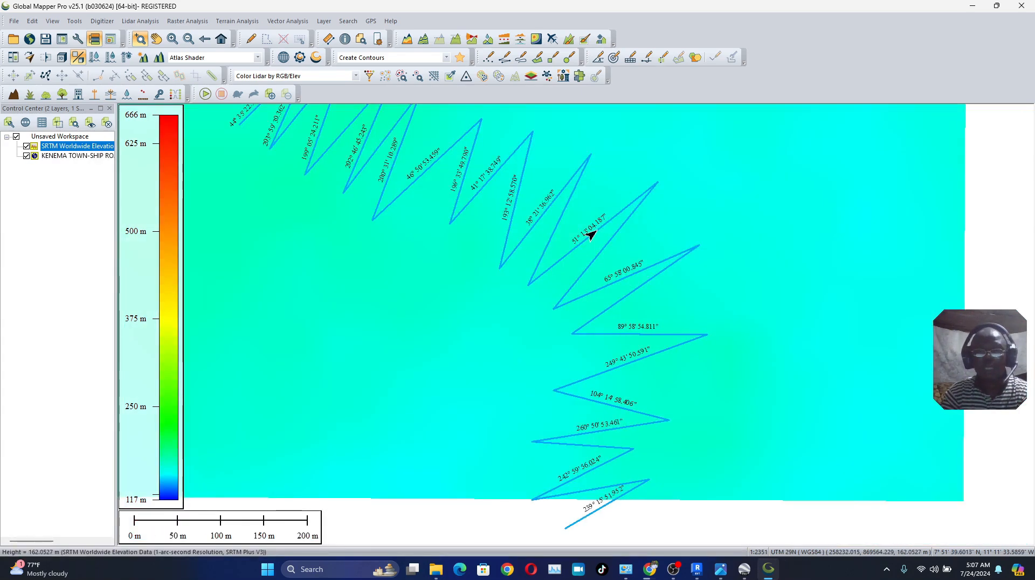
scroll(588, 233, "down", 2)
scroll(583, 269, "up", 2)
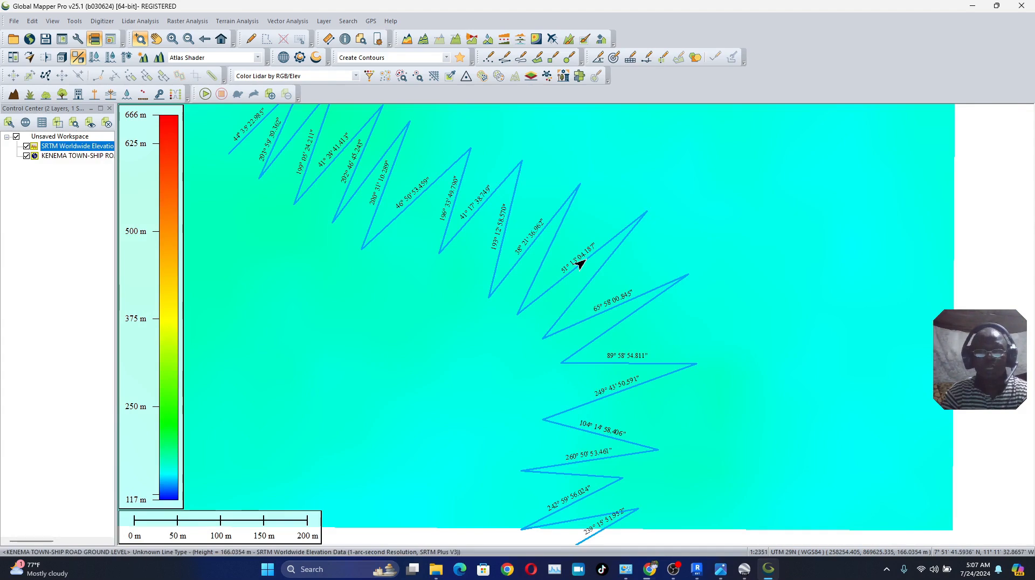
scroll(579, 263, "up", 1)
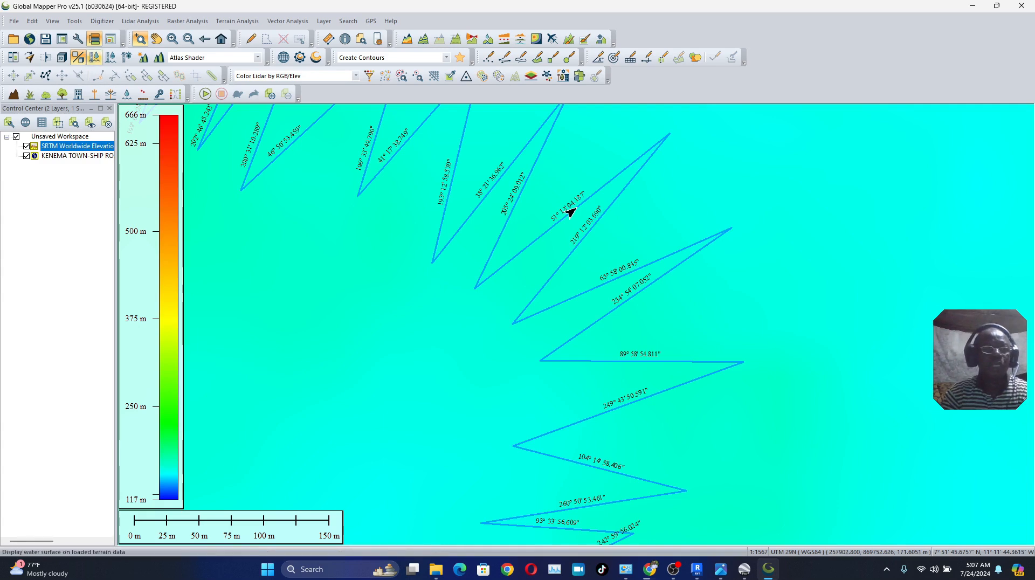
Check the workspace's projection, zone, datum and planar units in the configuration, then accept the settings
key("alt+t")
key("Down")
key("Down")
key("Down")
key("Down")
key("Down")
key("Down")
key("Down")
key("Down")
key("Down")
key("Down")
key("Down")
key("Down")
key("Down")
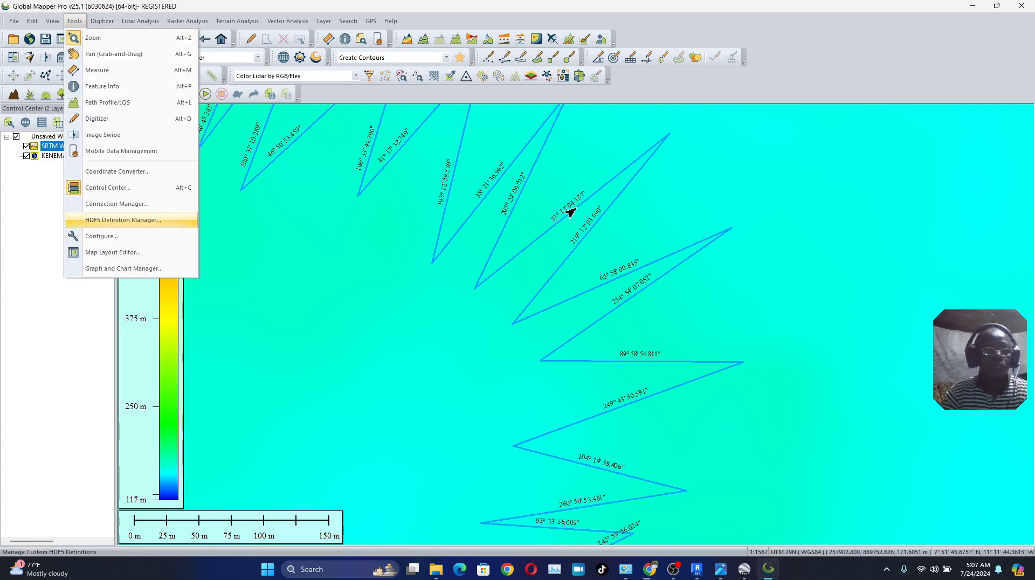
key("Return")
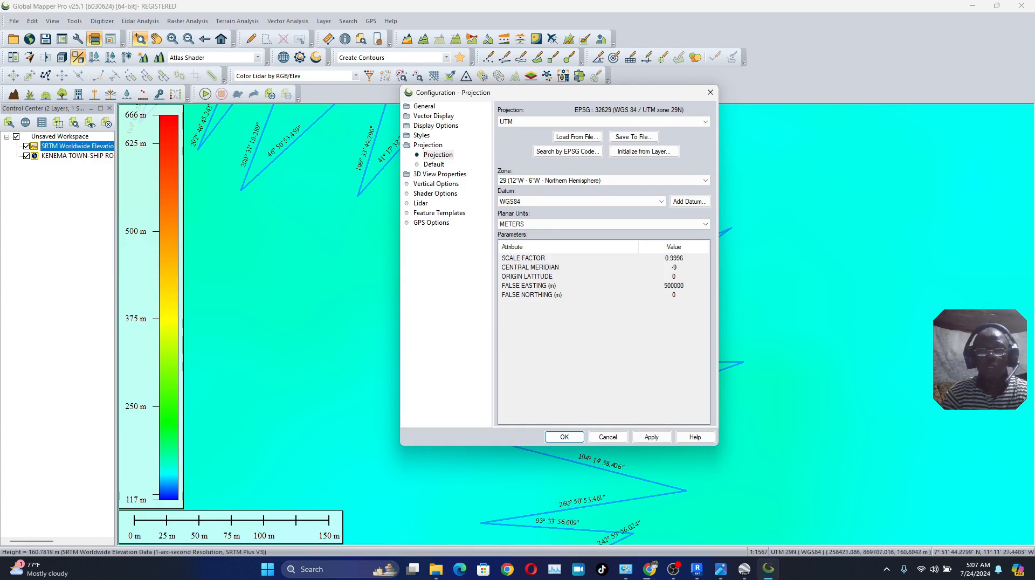
key("Tab")
key("Tab")
key("Tab")
key("Tab")
key("Tab")
key("Tab")
key("Tab")
key("Tab")
key("Tab")
key("Tab")
key("Tab")
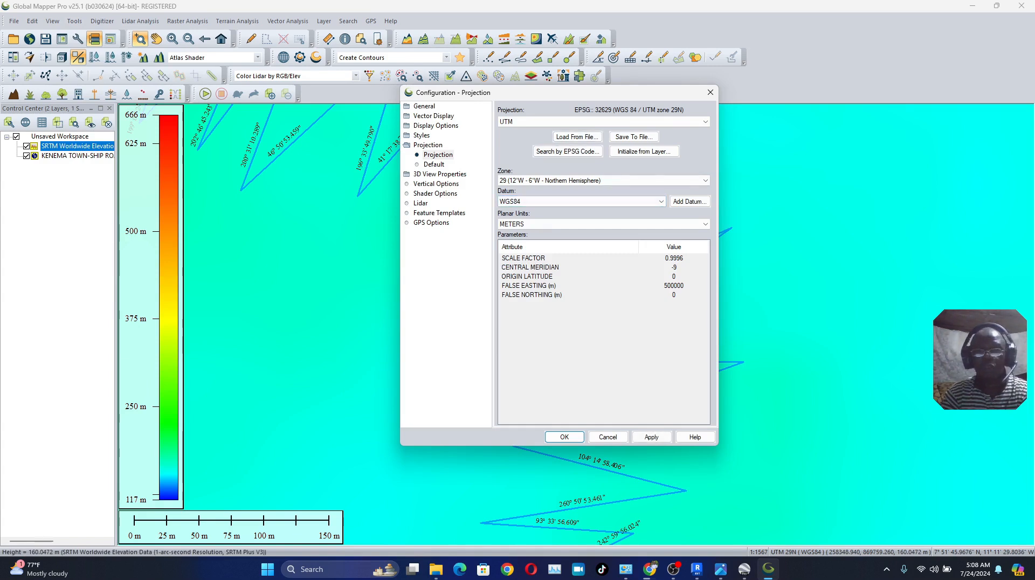
key("shift+Tab")
key("shift+Tab")
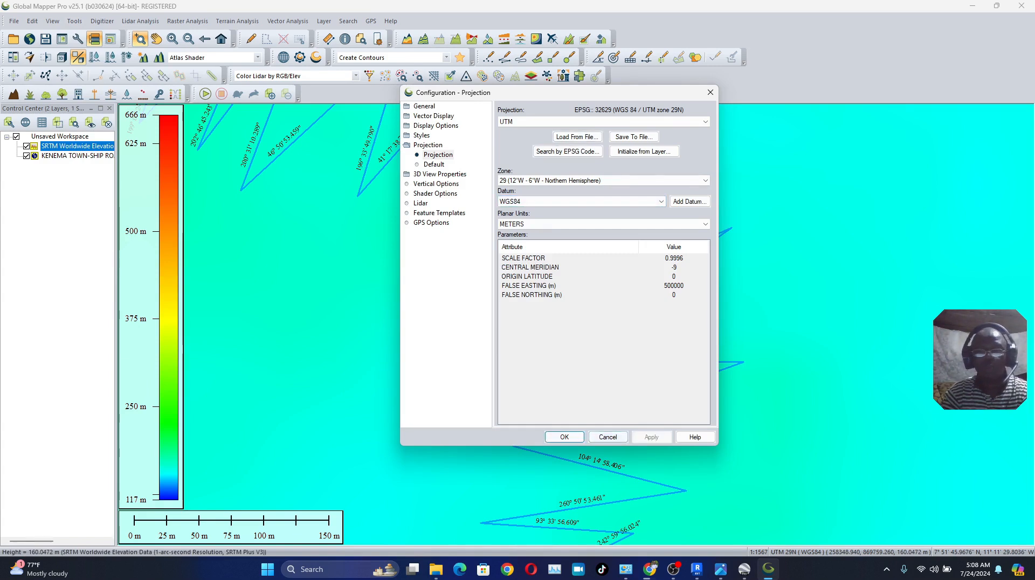
key("Return")
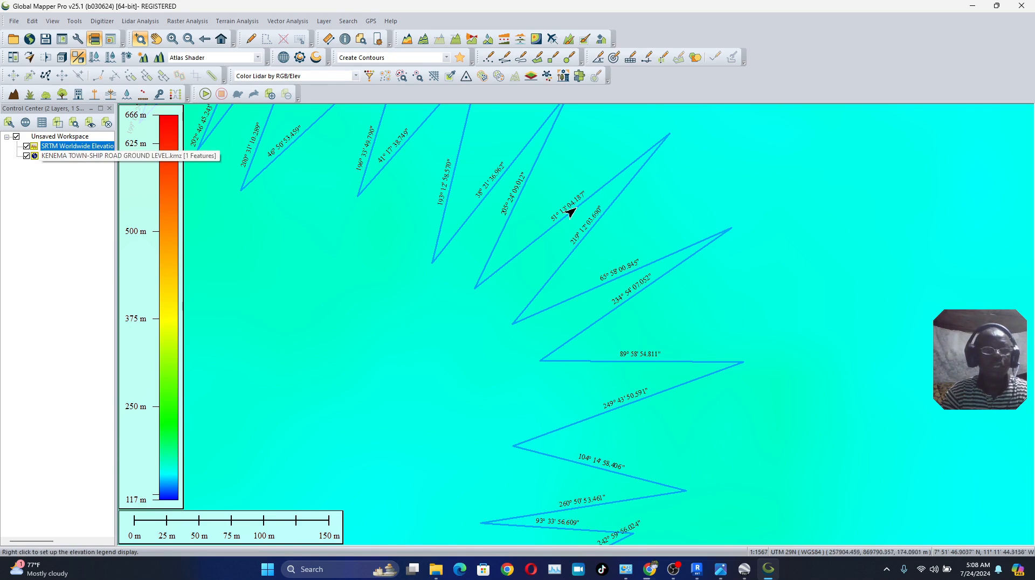
Export the ground-level path as an XYZ (Simple ASCII) Text File named KENEMA ROAD GL in the EXTRACTED folder, accepting the ASCII options
key("alt")
left_click(14, 21)
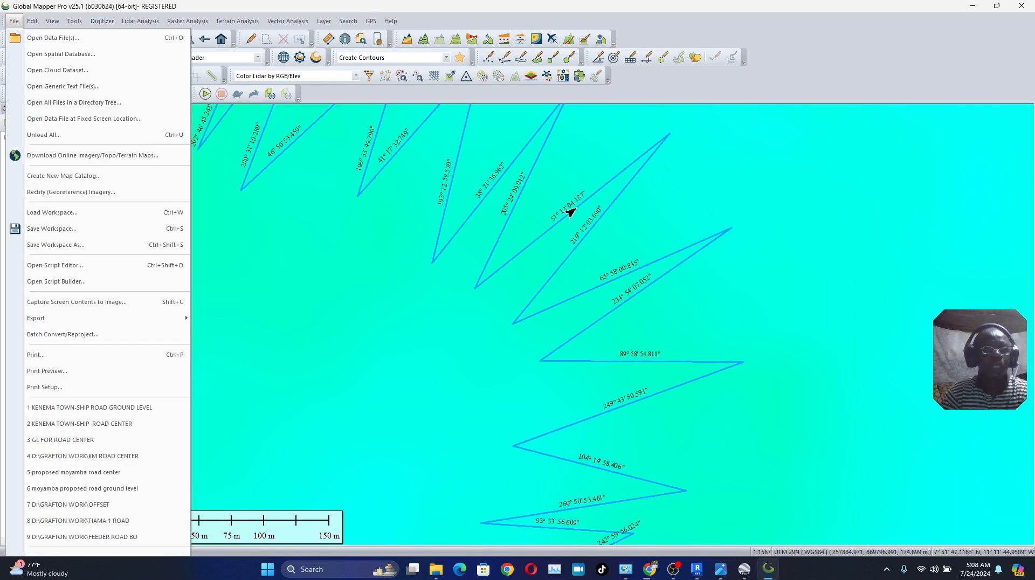
mouse_move(97, 318)
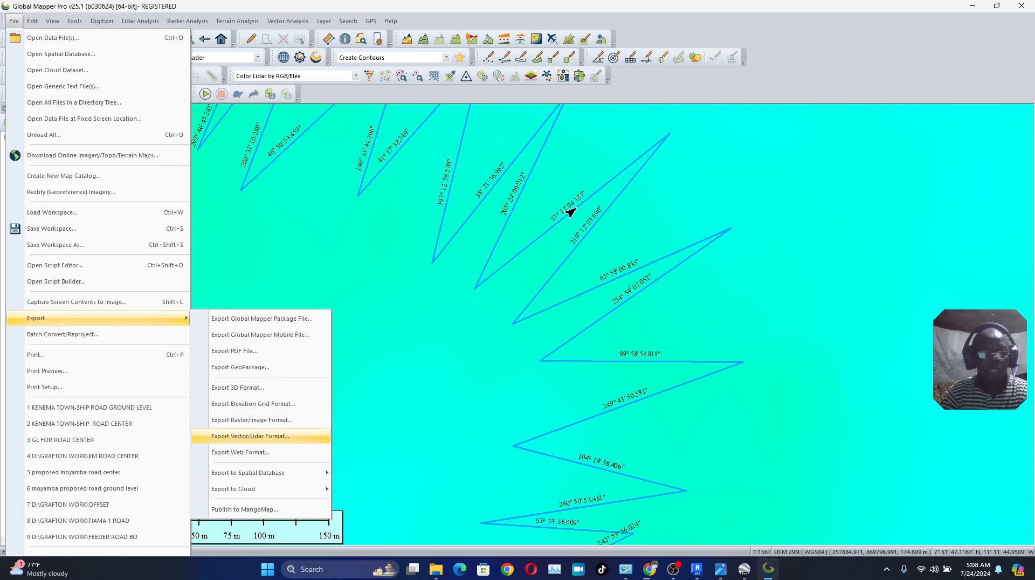
key("Return")
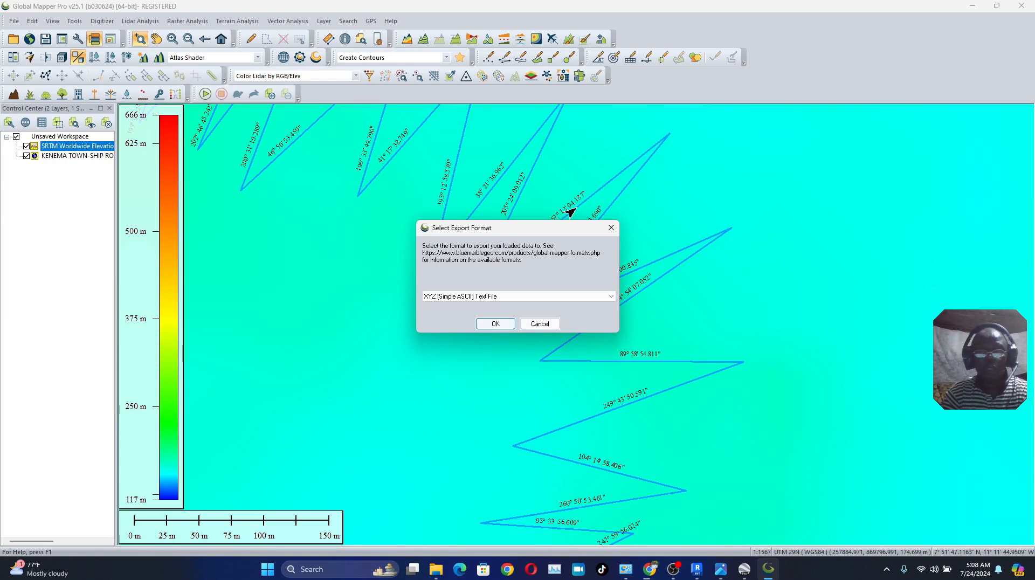
left_click(495, 323)
left_click(508, 439)
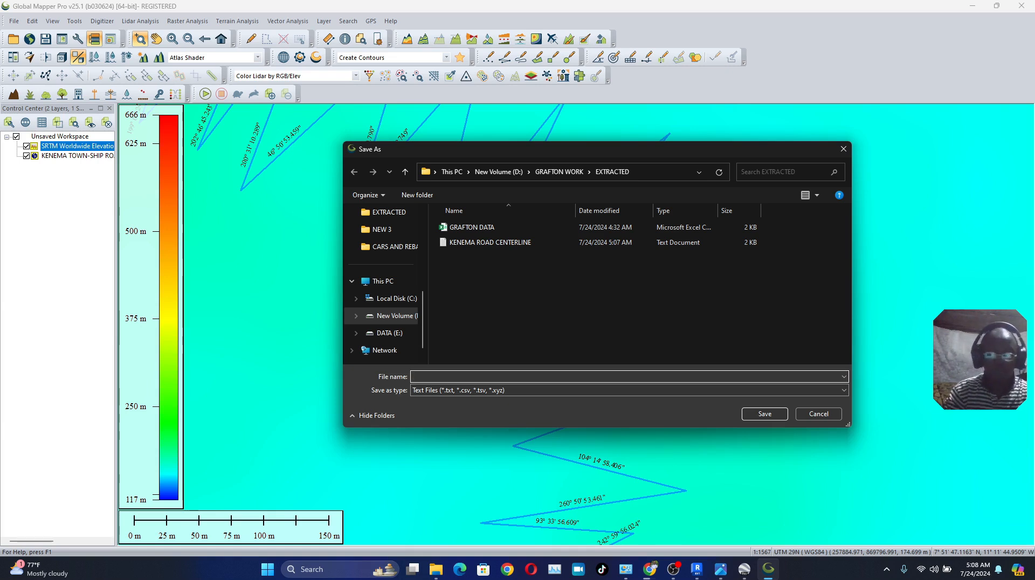
type("K")
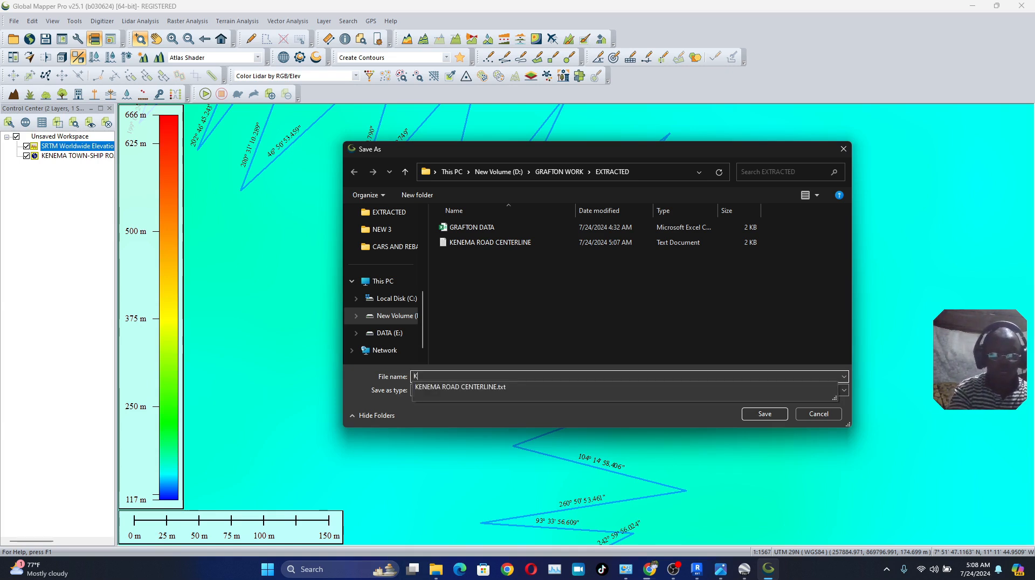
type("ENEMA ROAD GL")
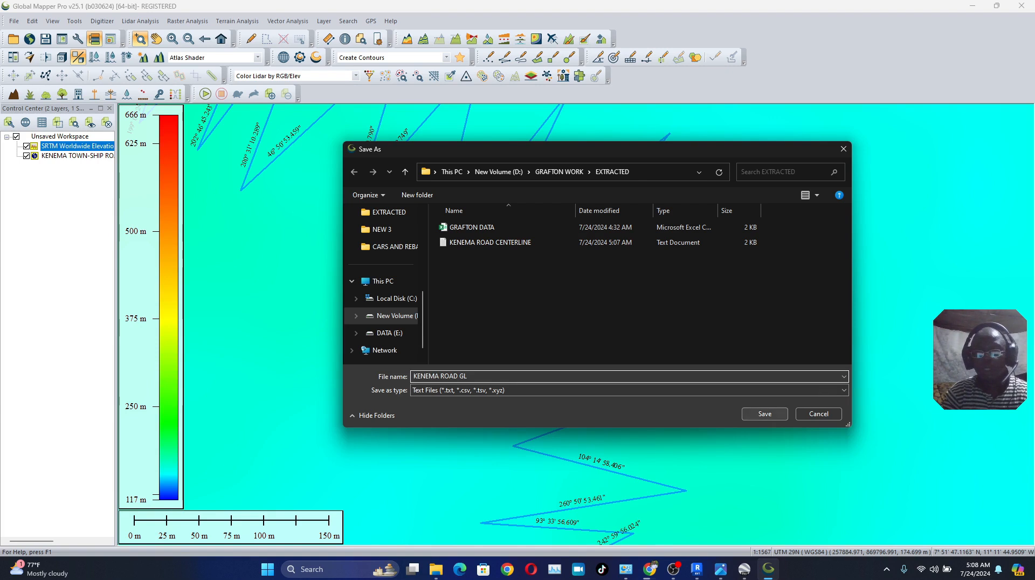
left_click(764, 414)
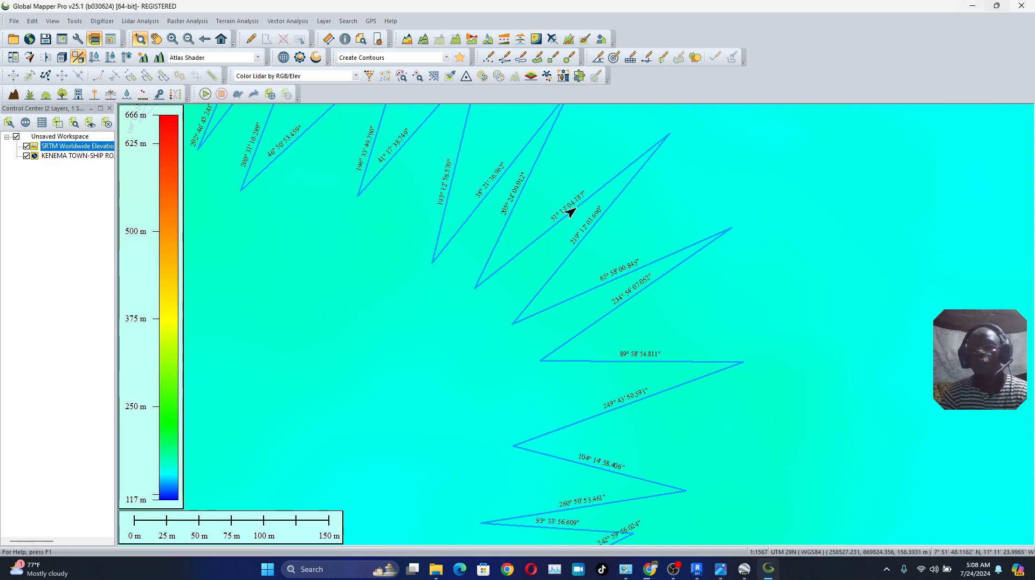
Close the options in Google Earth Pro and open the GRAFTON WORK\EXTRACTED folder on drive D: in File Explorer
key("alt+Tab")
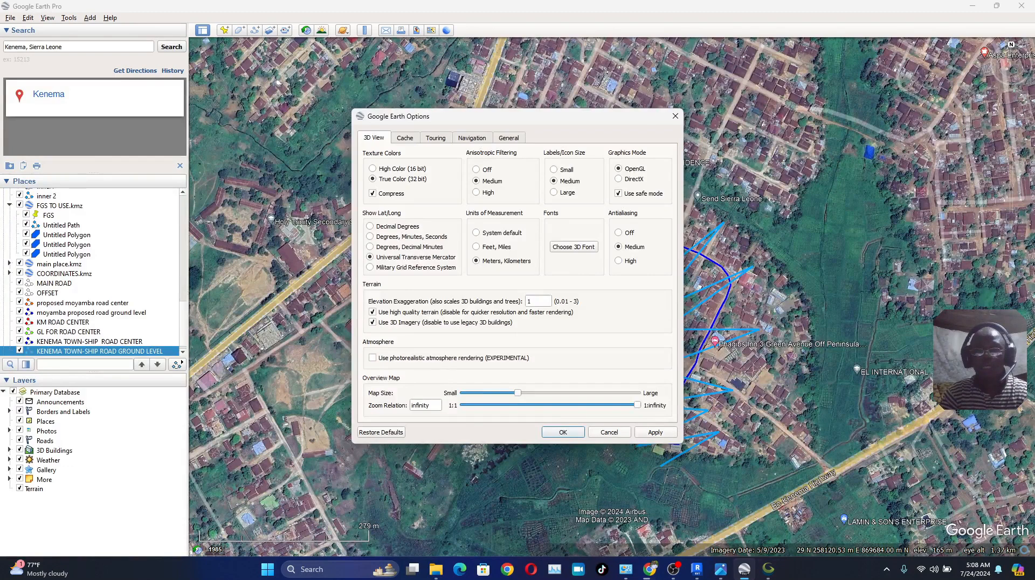
key("Return")
key("super+d")
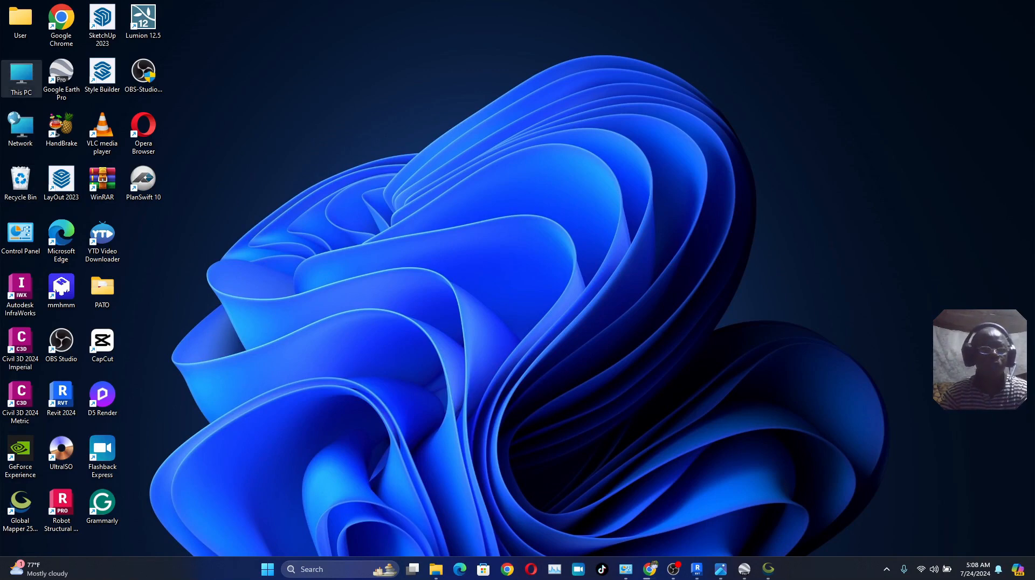
double_click(22, 75)
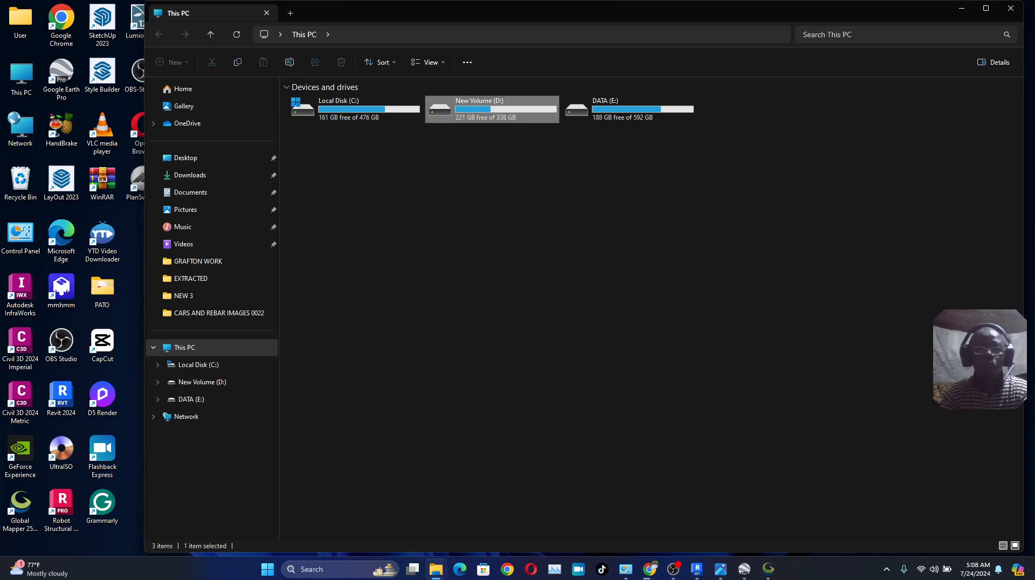
double_click(492, 109)
double_click(323, 130)
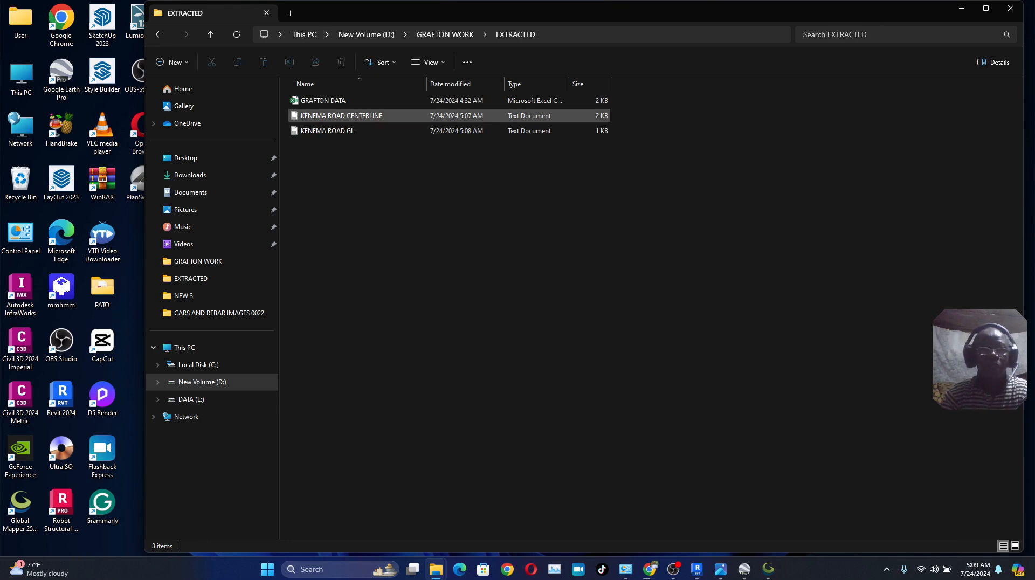
Open the KENEMA ROAD CENTERLINE text file and copy all of its coordinate lines below the header
left_click(334, 116)
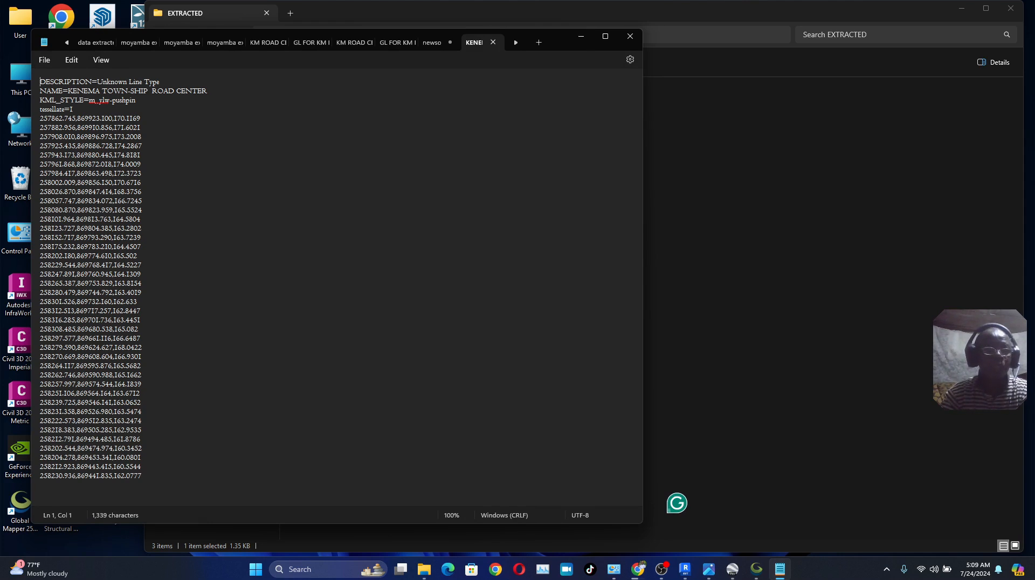
left_click_drag(41, 118, 143, 486)
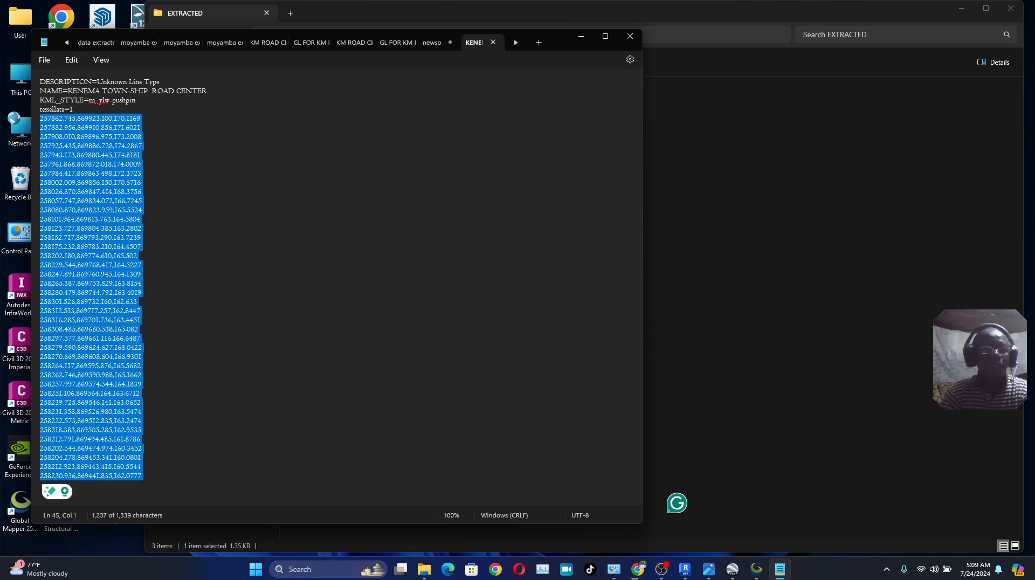
right_click(61, 126)
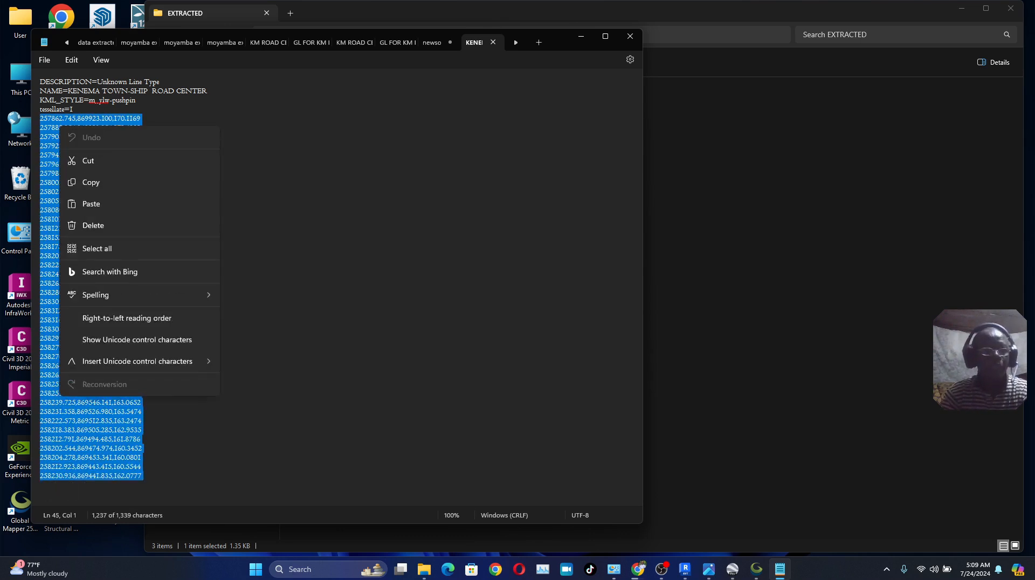
left_click(90, 182)
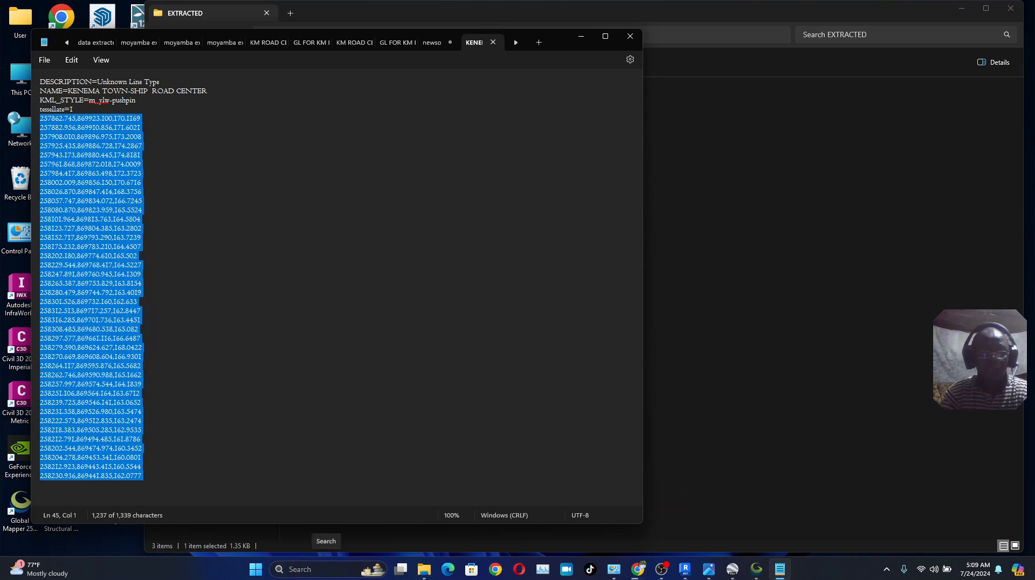
Start Excel with a blank workbook and paste the copied centerline coordinates at cell A1
left_click(302, 569)
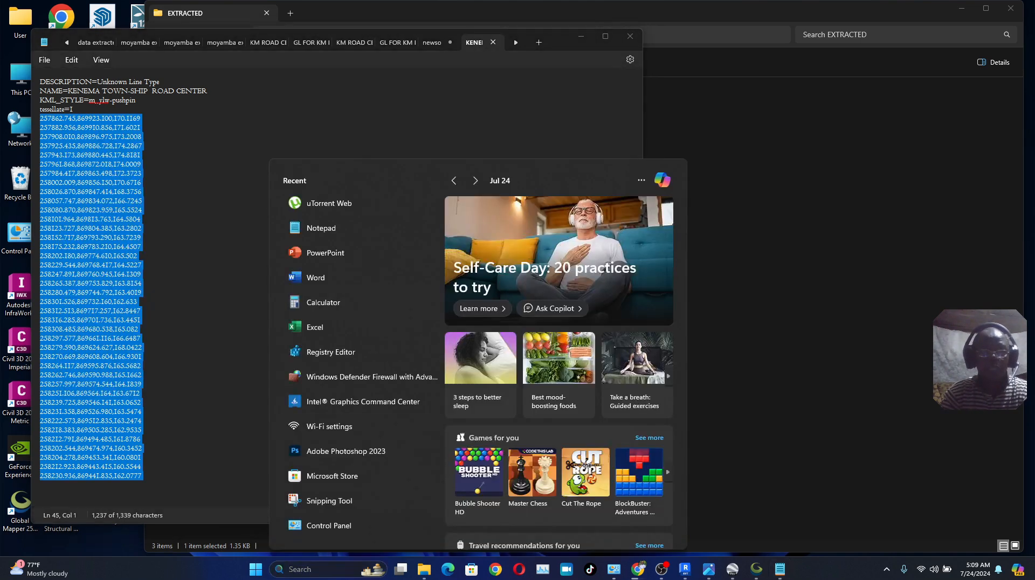
left_click(314, 326)
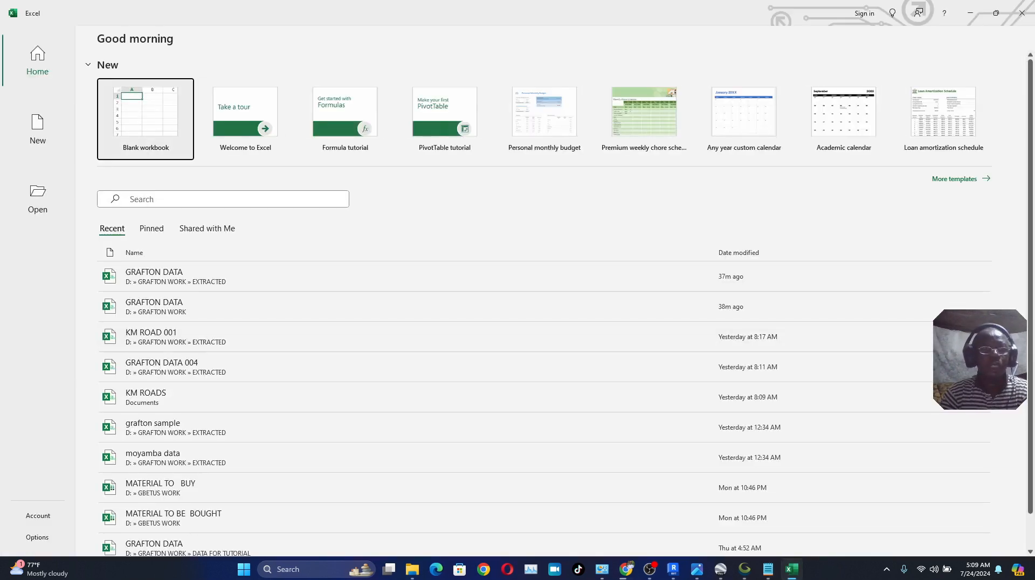
left_click(146, 119)
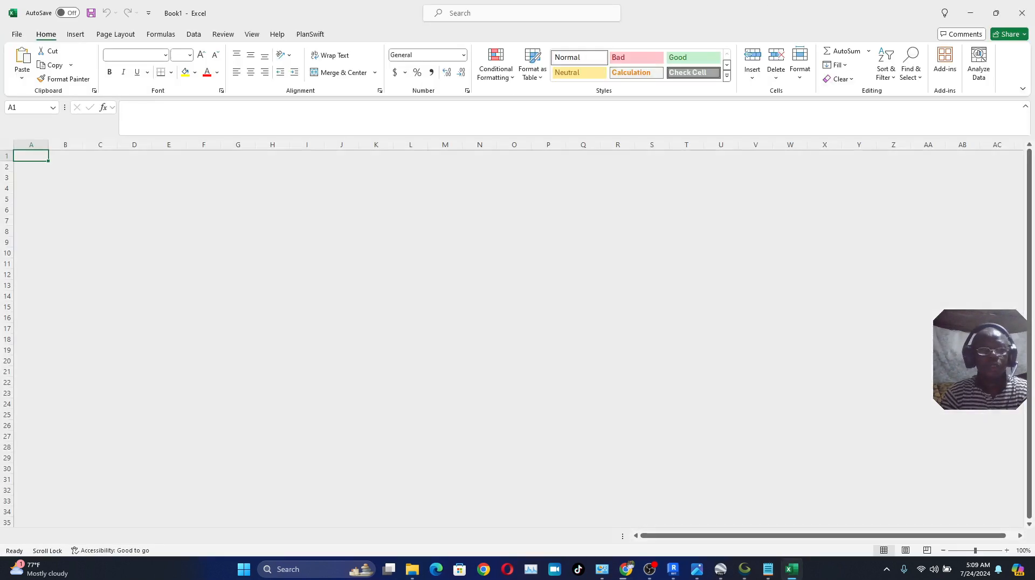
right_click(27, 155)
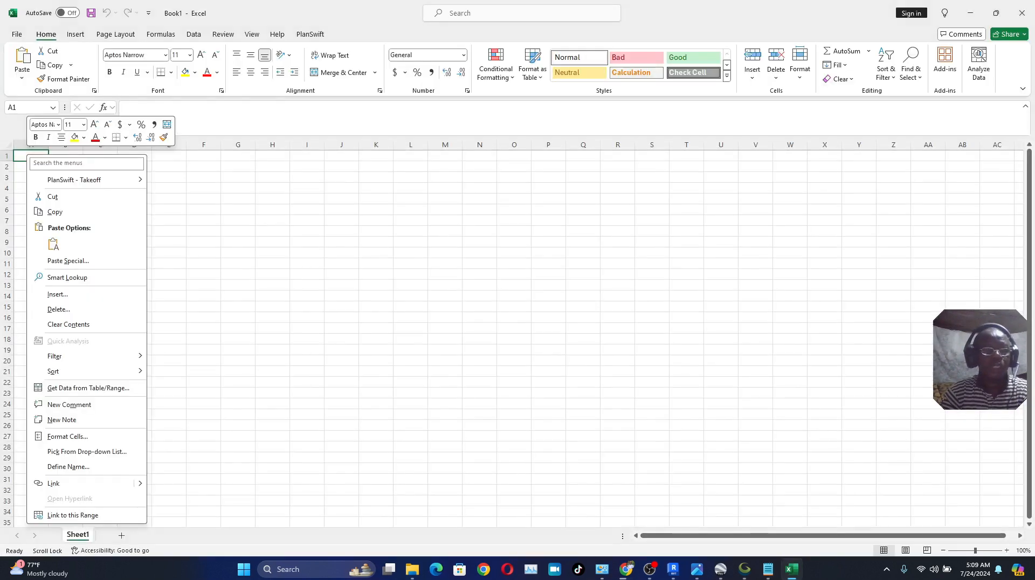
left_click(53, 244)
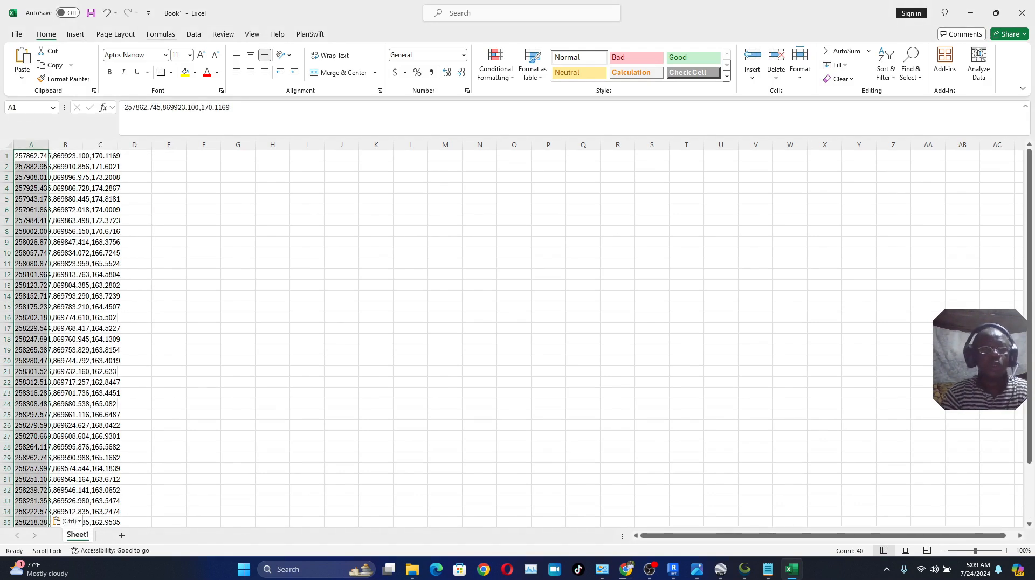
Split the pasted centerline data with Text to Columns as delimited text, adding Comma as a delimiter and keeping the General format
left_click(193, 34)
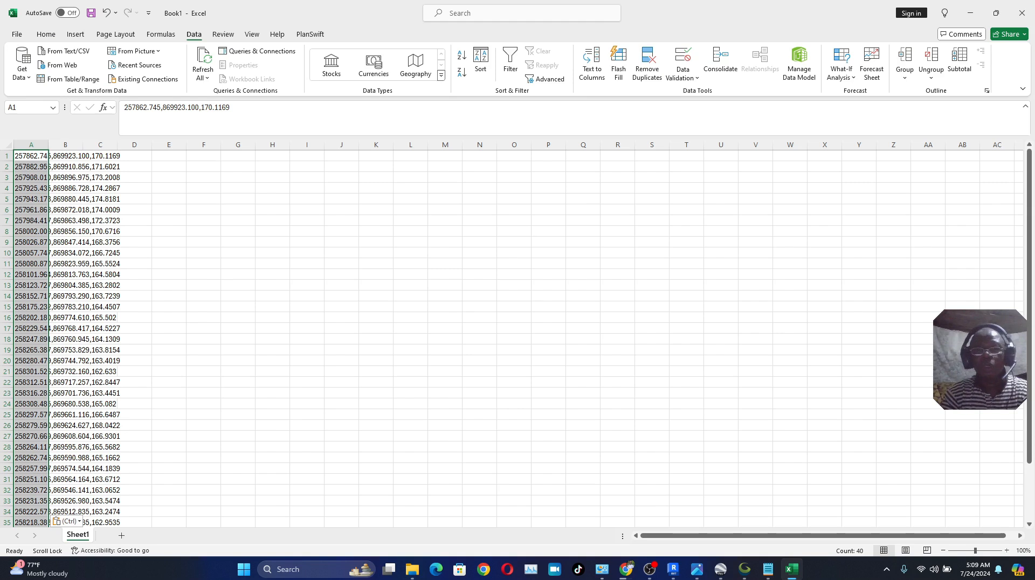
left_click(592, 64)
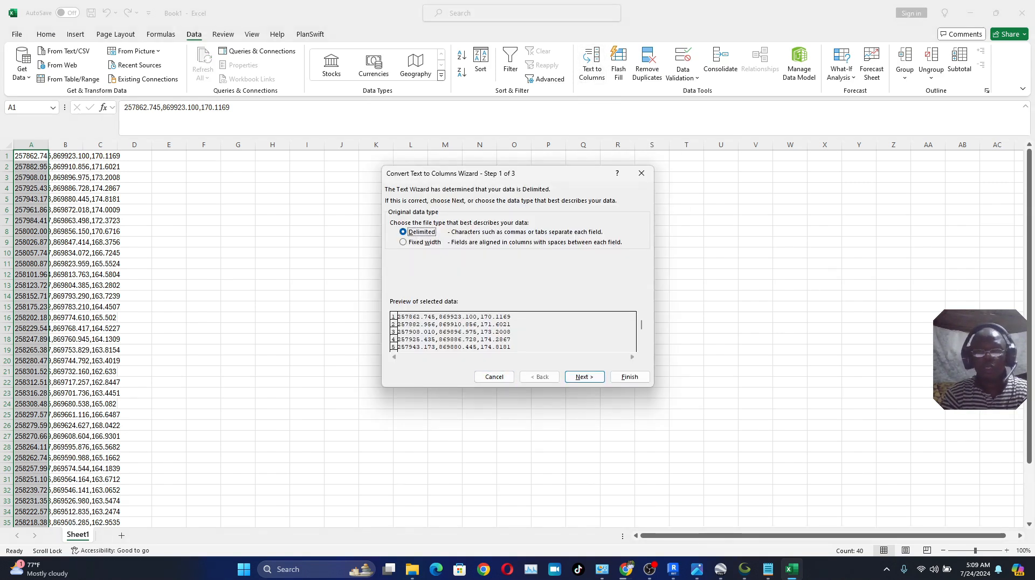
left_click(584, 376)
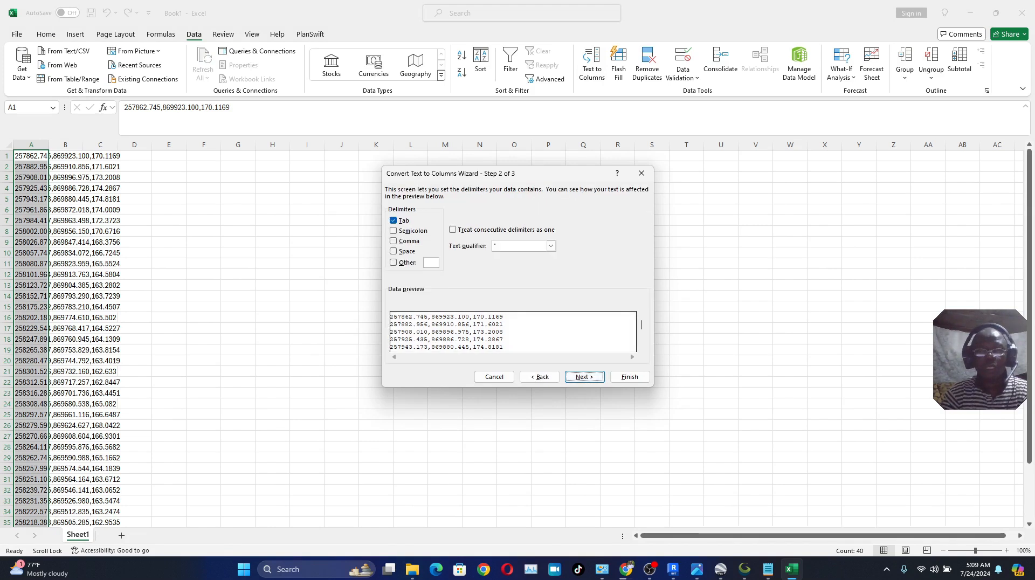
key("alt+c")
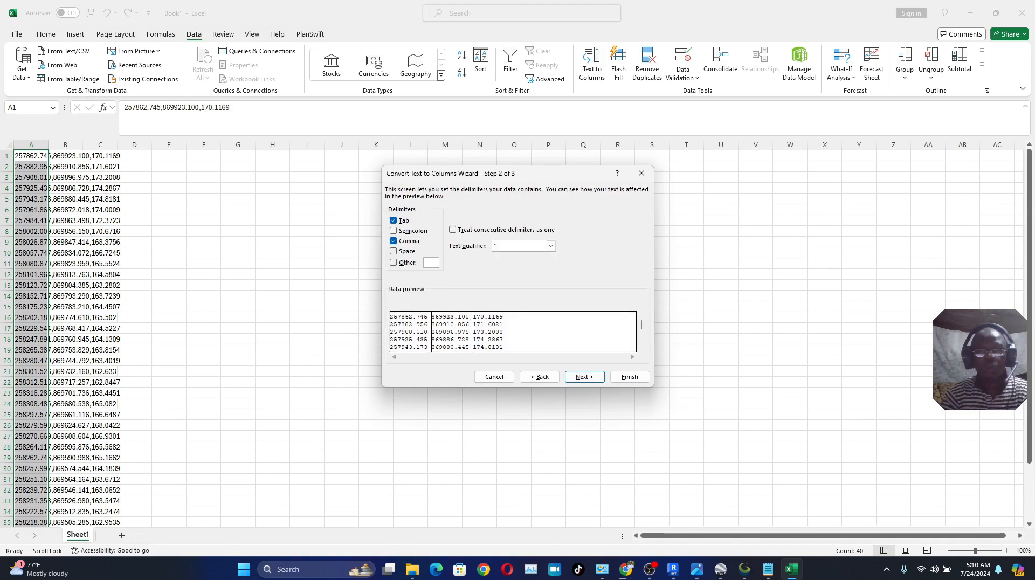
key("alt+n")
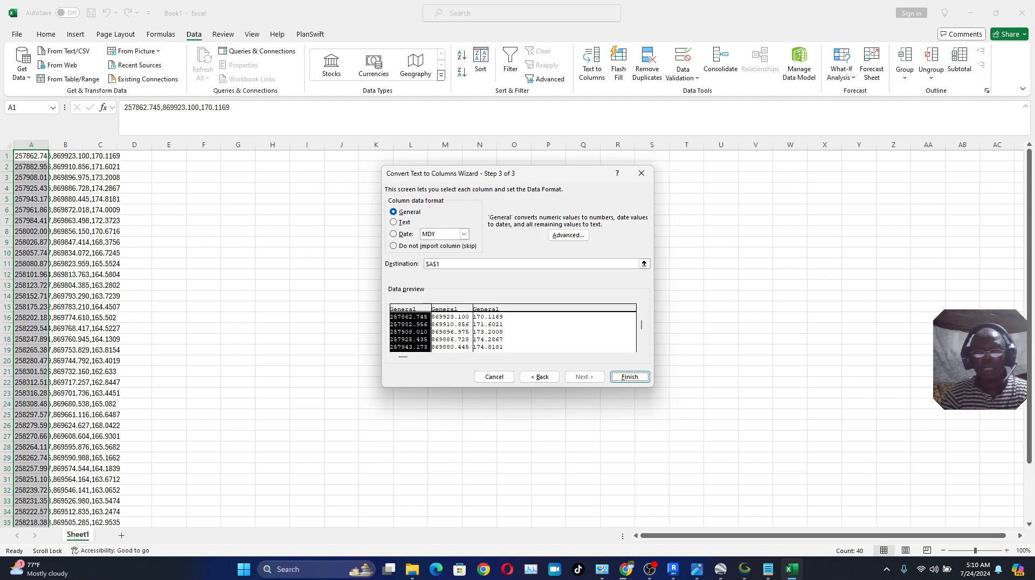
key("Return")
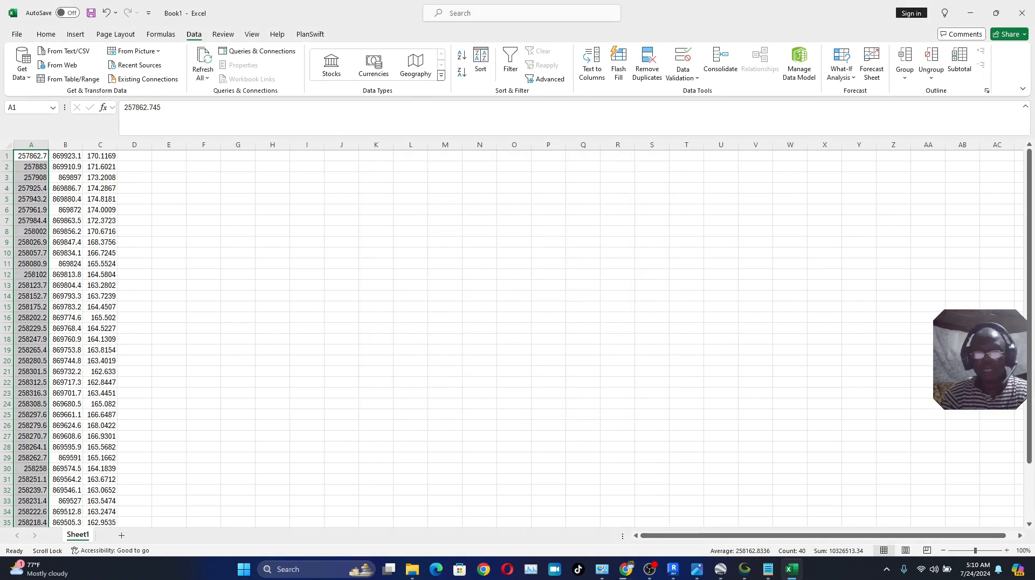
Close the centerline text file in Notepad and open KENEMA ROAD GL from the EXTRACTED folder
mouse_move(767, 568)
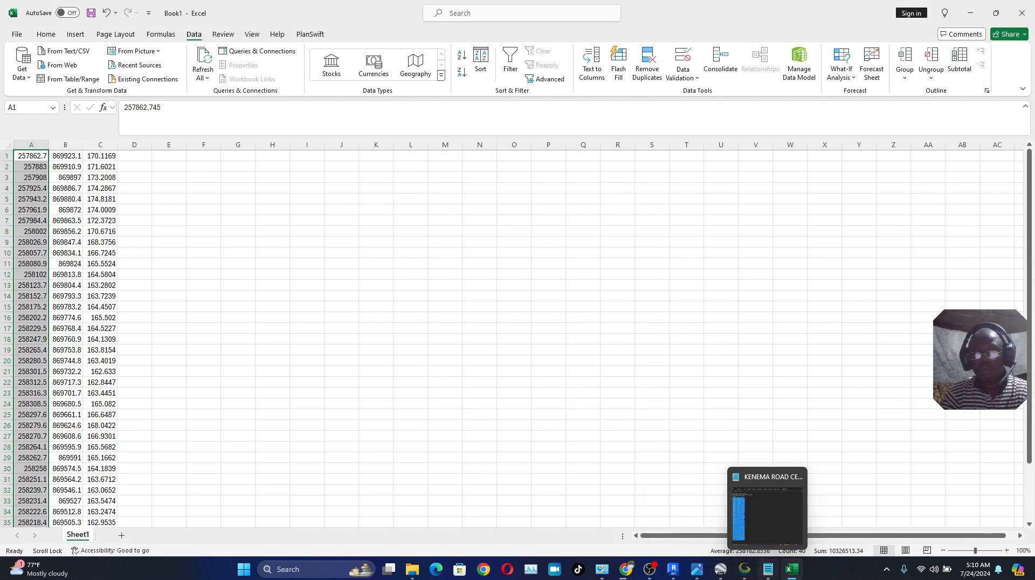
left_click(767, 506)
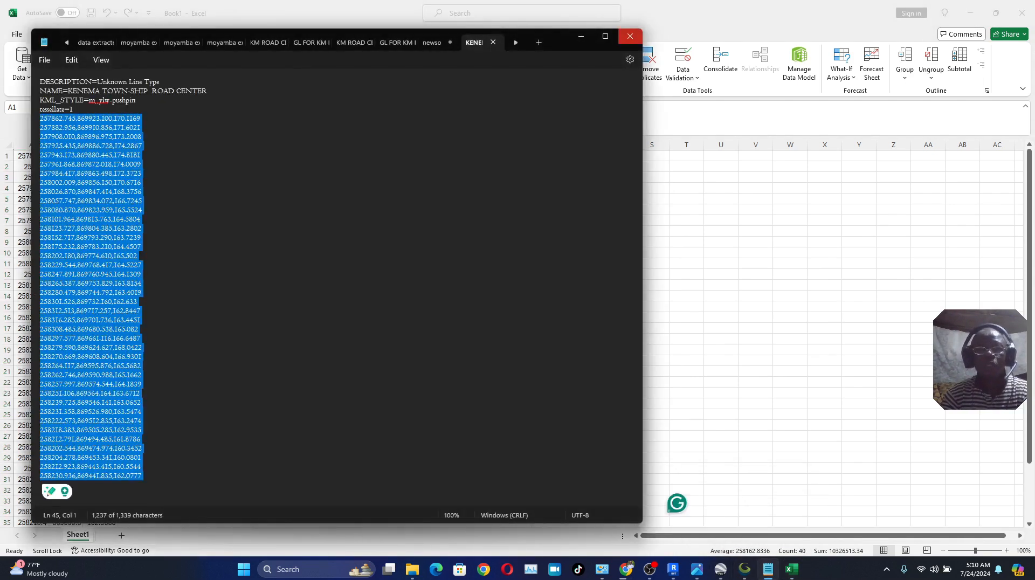
left_click(630, 36)
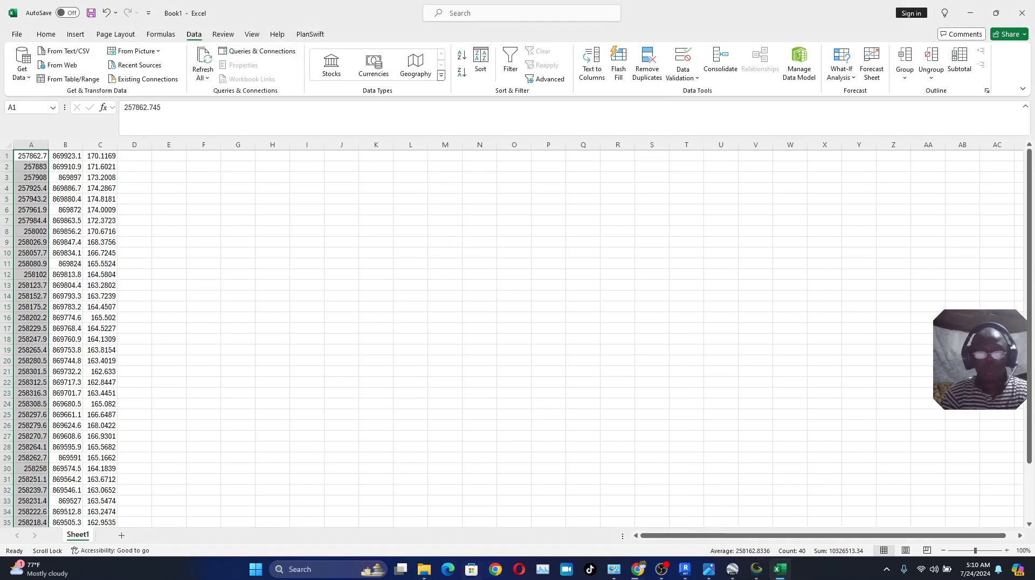
mouse_move(424, 569)
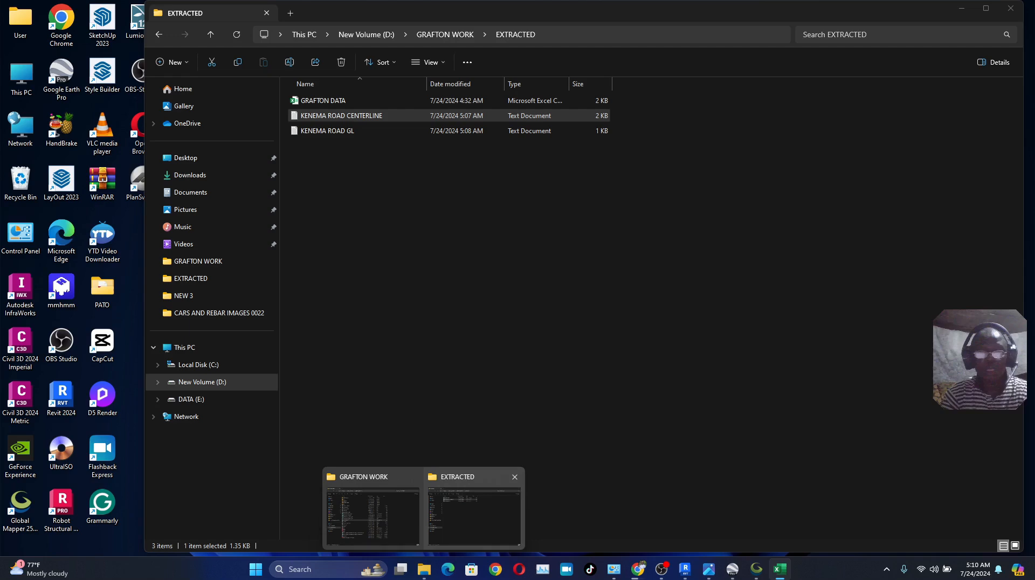
left_click(475, 516)
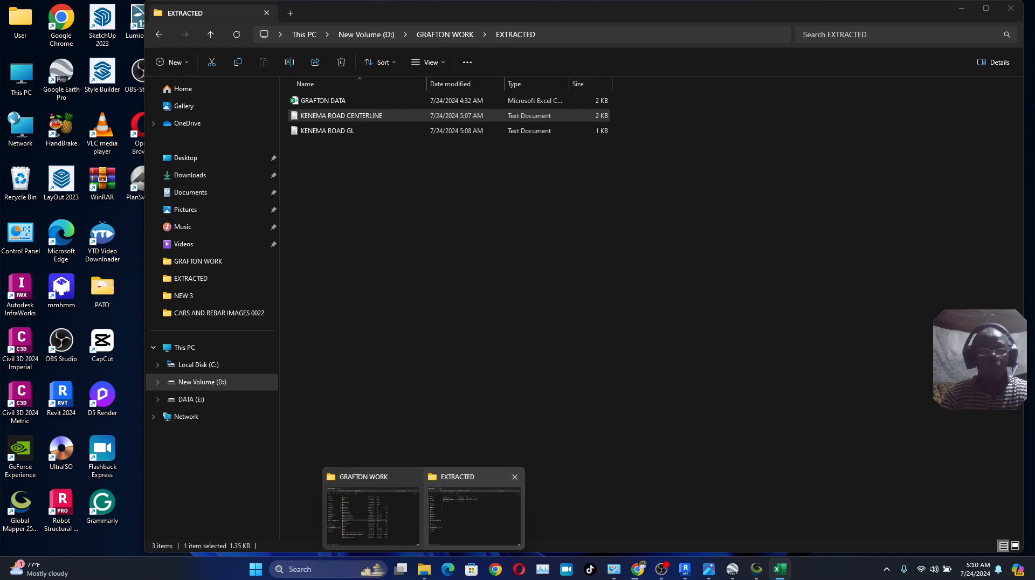
double_click(326, 131)
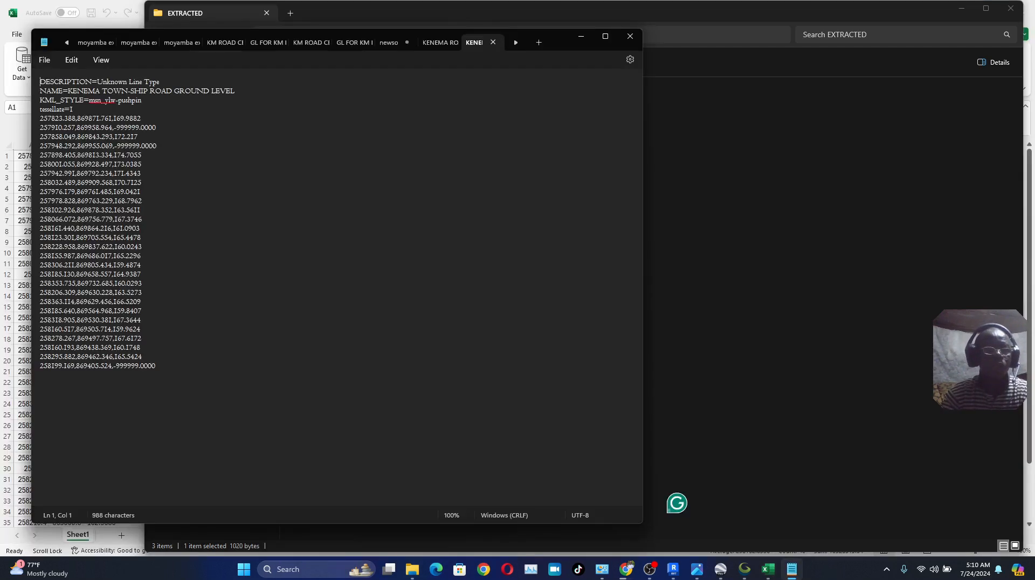
Copy all the ground-level coordinate lines below the header in the KENEMA ROAD GL text file
key("Down")
key("Down")
key("Down")
key("Down")
key("shift+Down")
key("shift+Down")
key("shift+Down")
key("shift+Down")
key("shift+Down")
key("shift+Down")
key("shift+Down")
key("shift+Down")
key("shift+Down")
key("shift+Down")
key("shift+Down")
key("shift+Down")
key("shift+Down")
key("shift+Down")
key("shift+Down")
key("shift+Down")
key("shift+Down")
key("shift+Down")
key("shift+Down")
key("shift+Down")
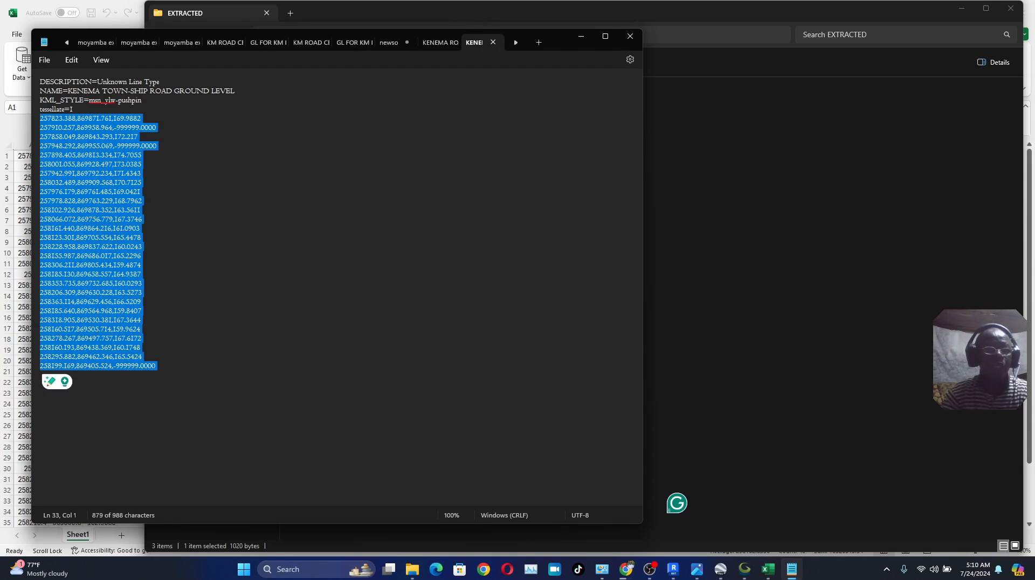
right_click(61, 121)
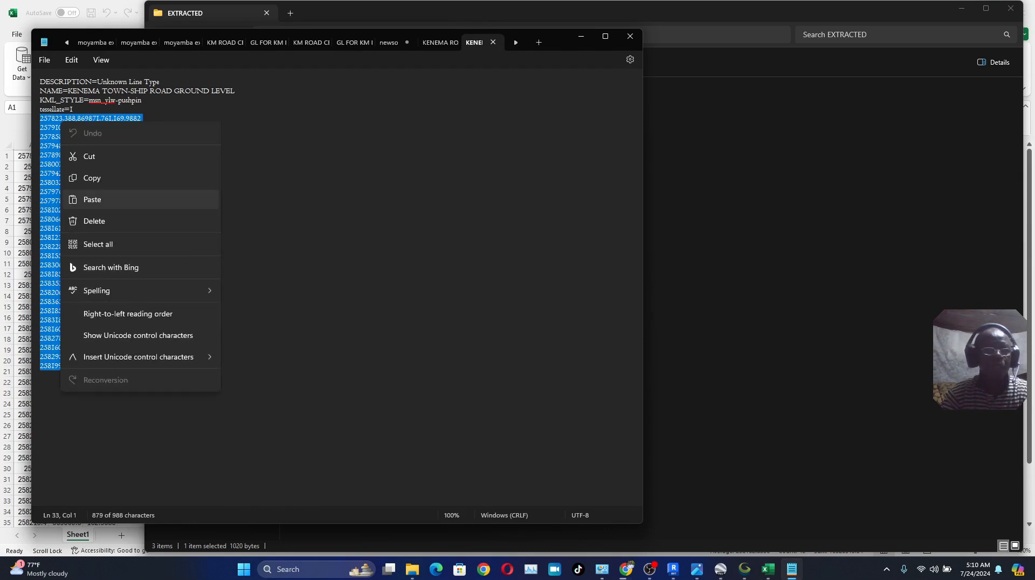
left_click(92, 177)
Switch to Excel, paste the ground-level coordinates below the centerline data from cell A41, and review the combined list
mouse_move(768, 569)
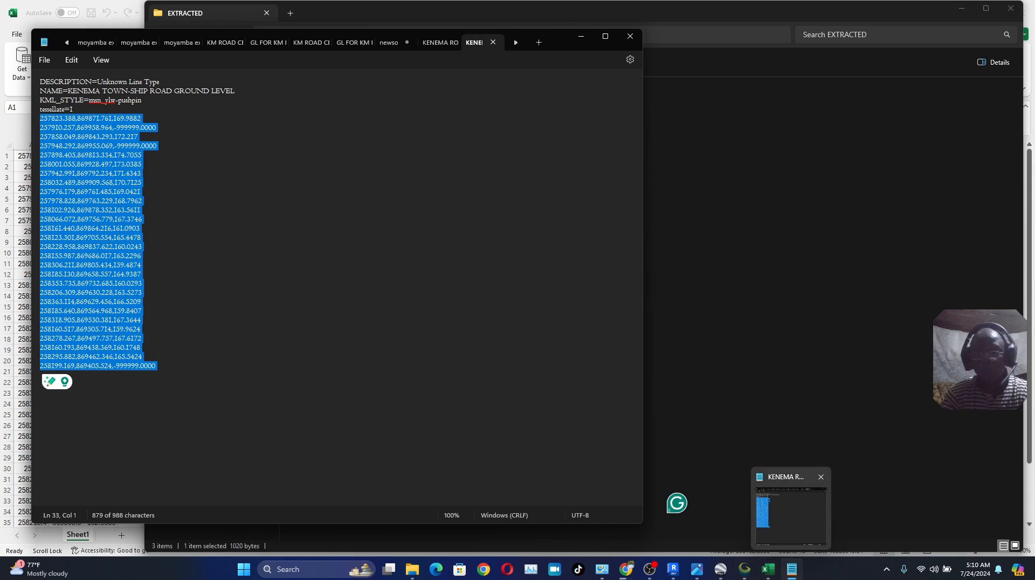
left_click(768, 512)
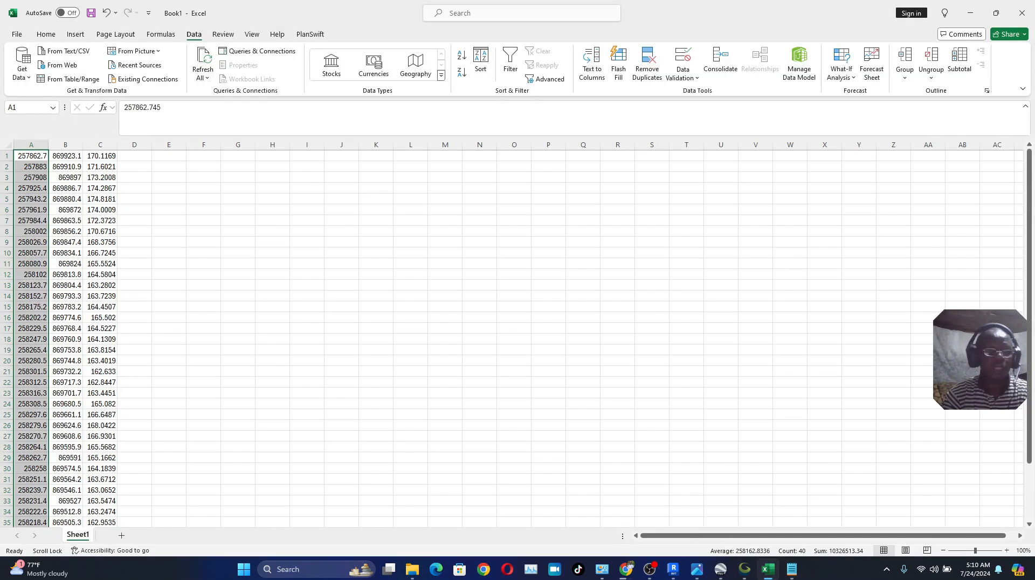
scroll(517, 323, "down", 4)
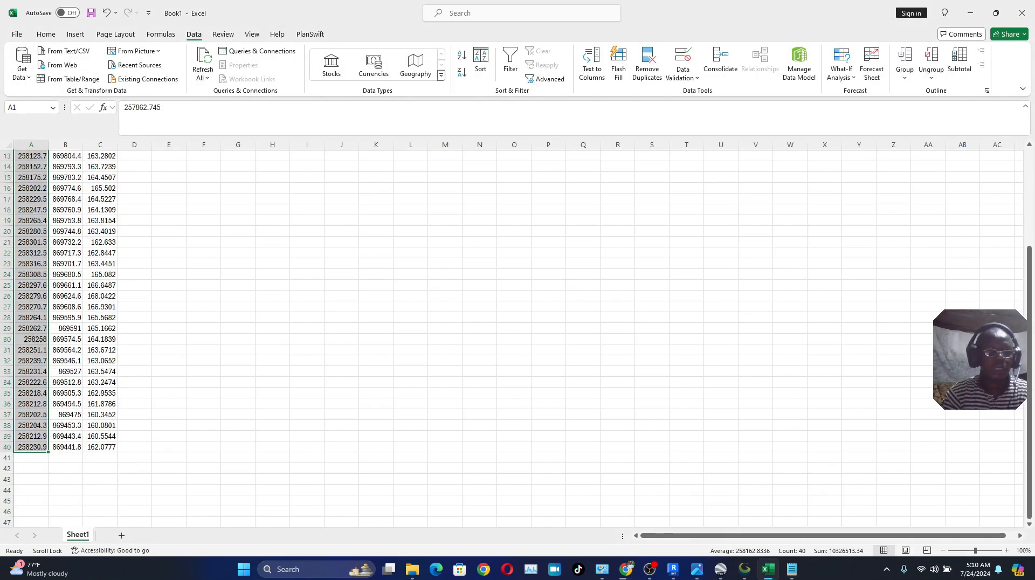
left_click(31, 458)
right_click(30, 458)
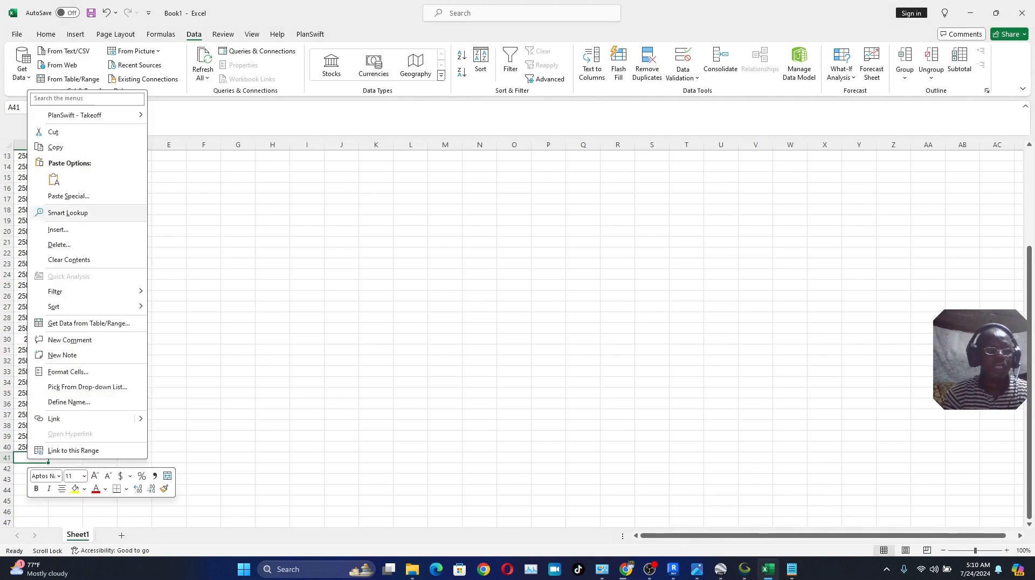
left_click(54, 179)
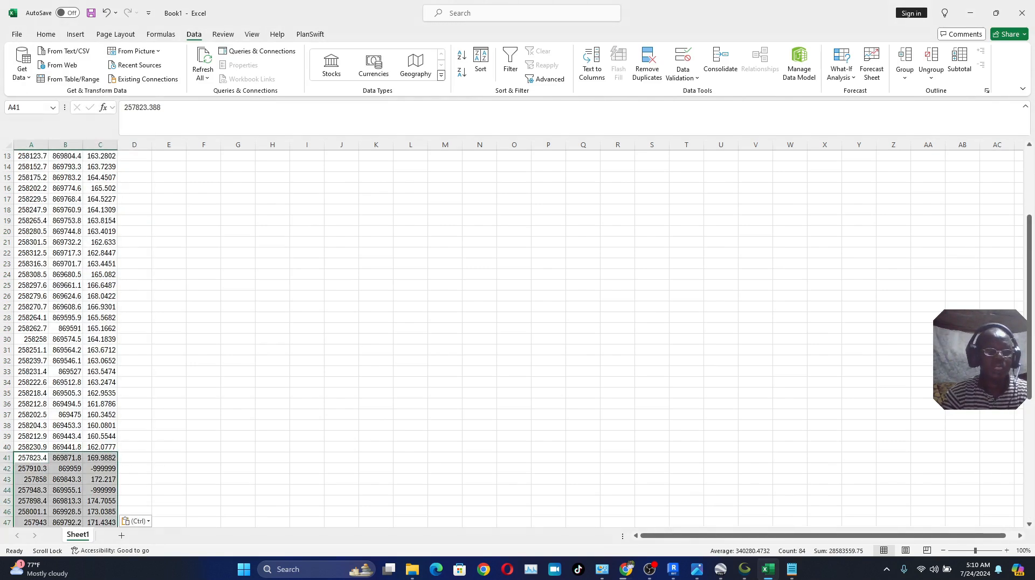
left_click(307, 317)
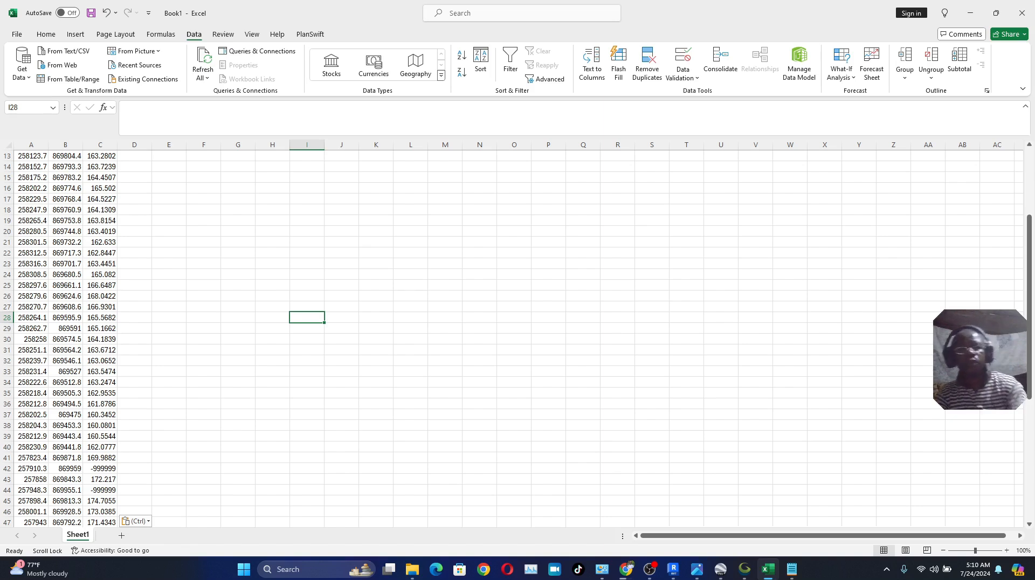
scroll(518, 334, "down", 5)
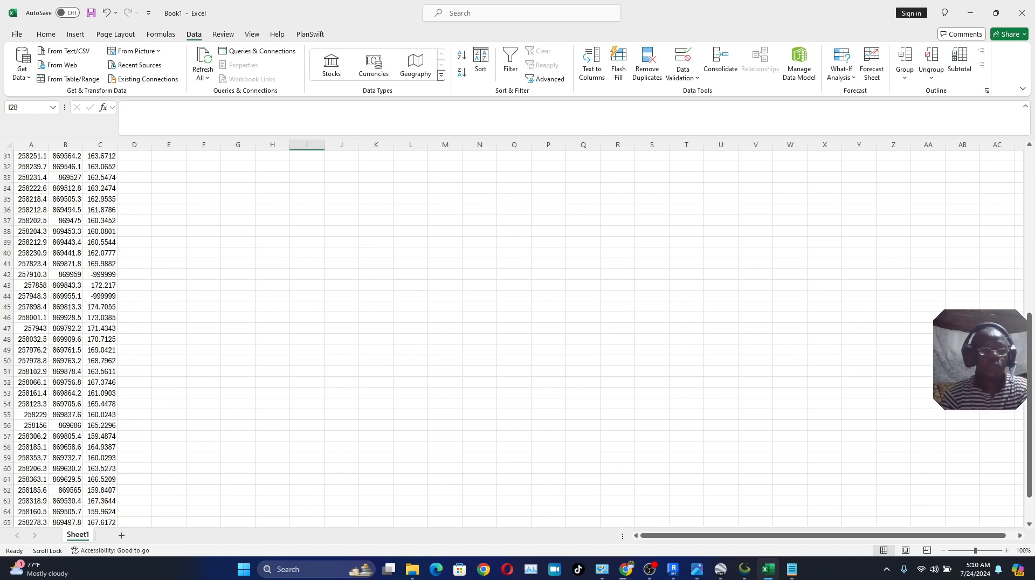
scroll(518, 335, "up", 4)
scroll(517, 334, "up", 5)
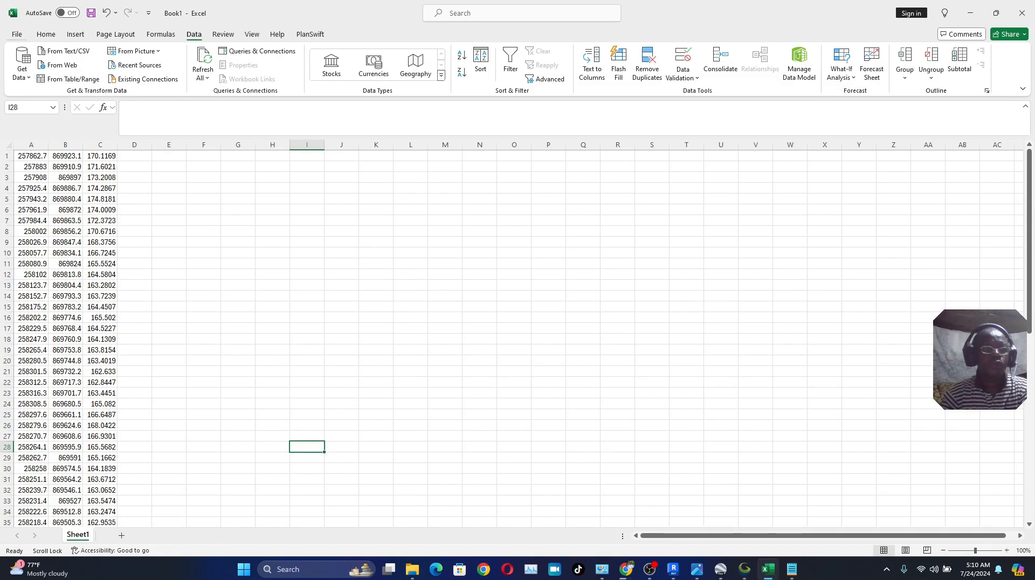
Start saving the workbook under the name KENEMA ROAD with the file type CSV (Comma delimited)
key("alt+f")
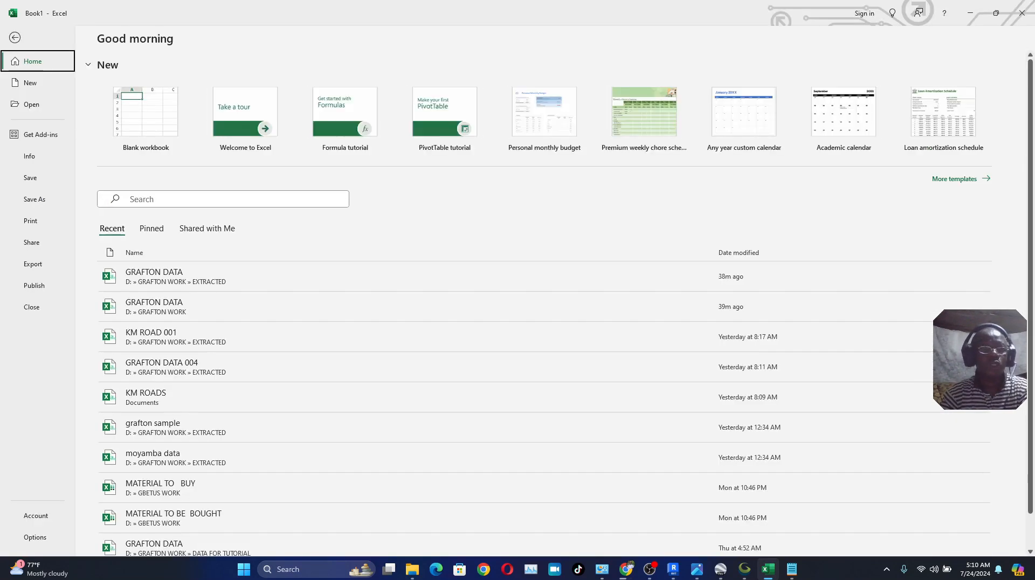
key("a")
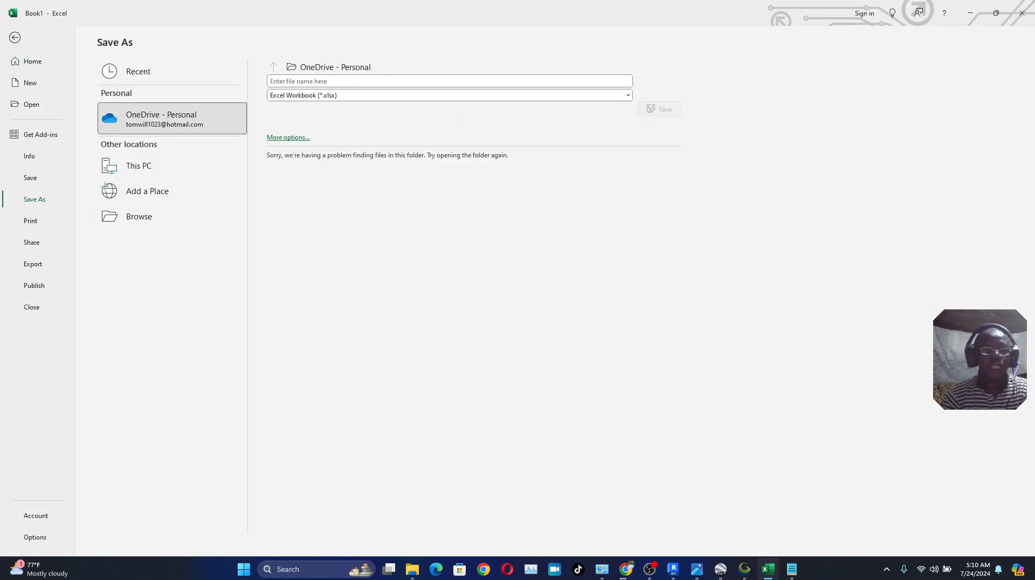
key("o")
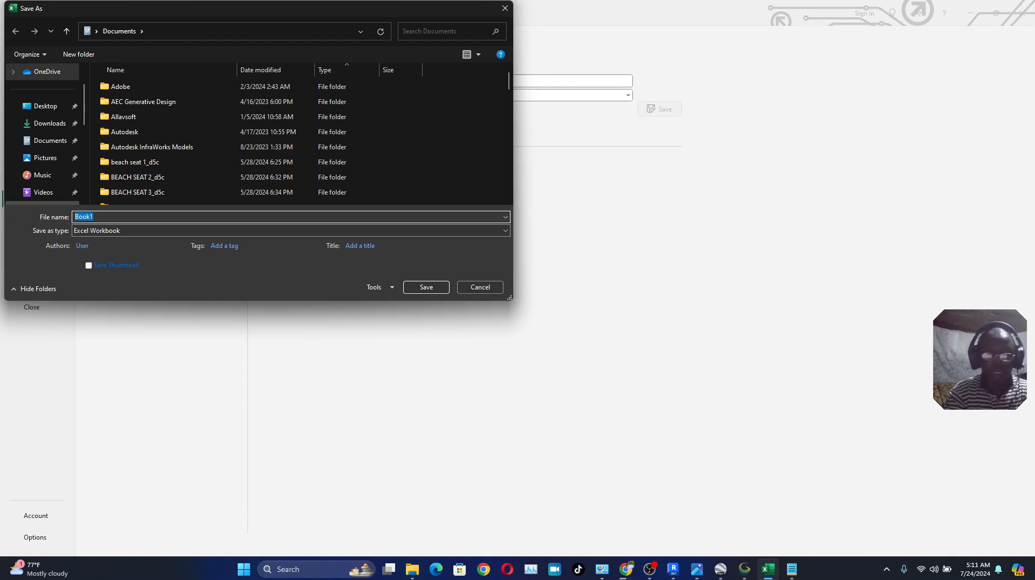
type("KE")
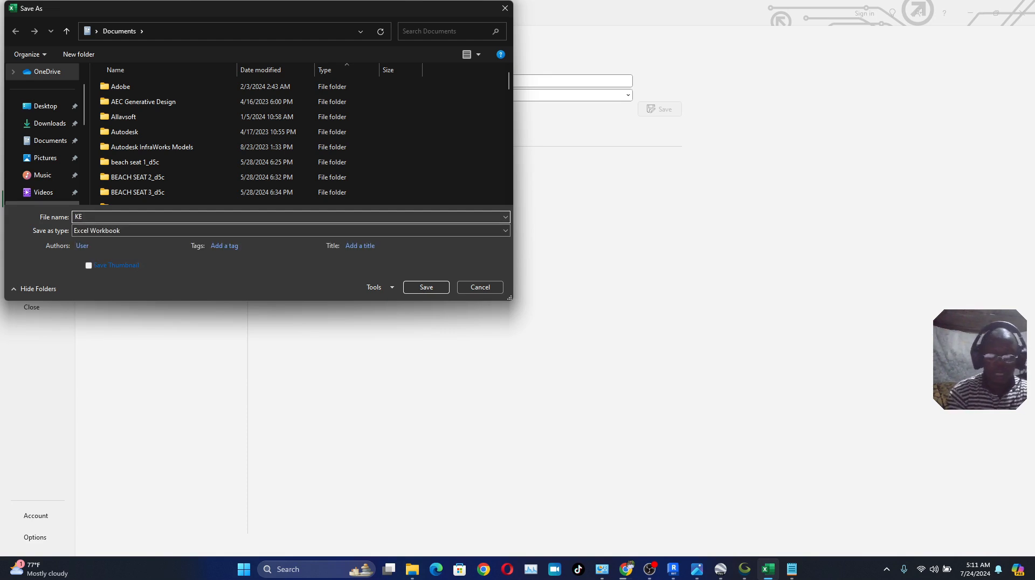
type("NEMA ROAD")
key("Tab")
key("alt+Down")
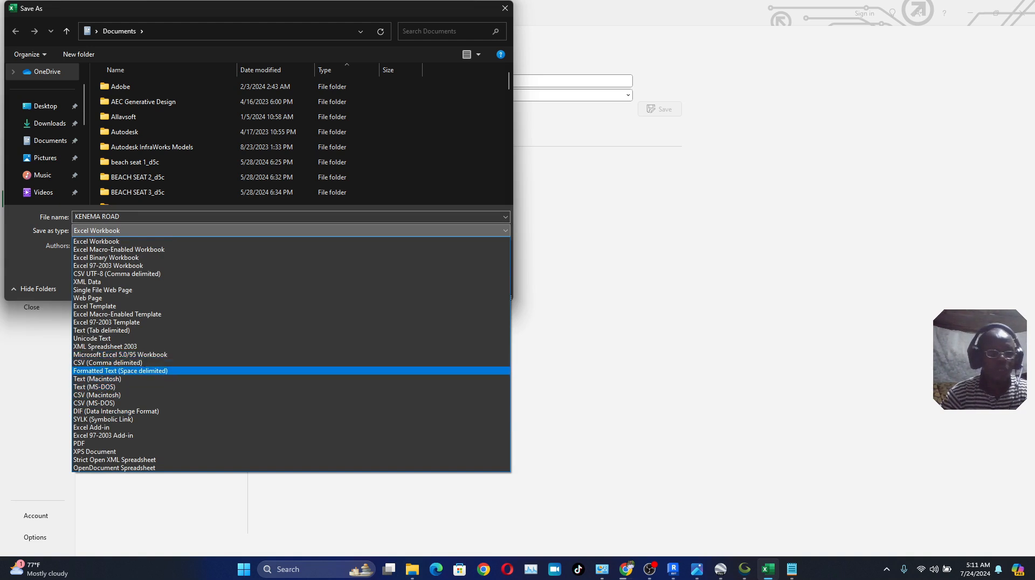
key("Return")
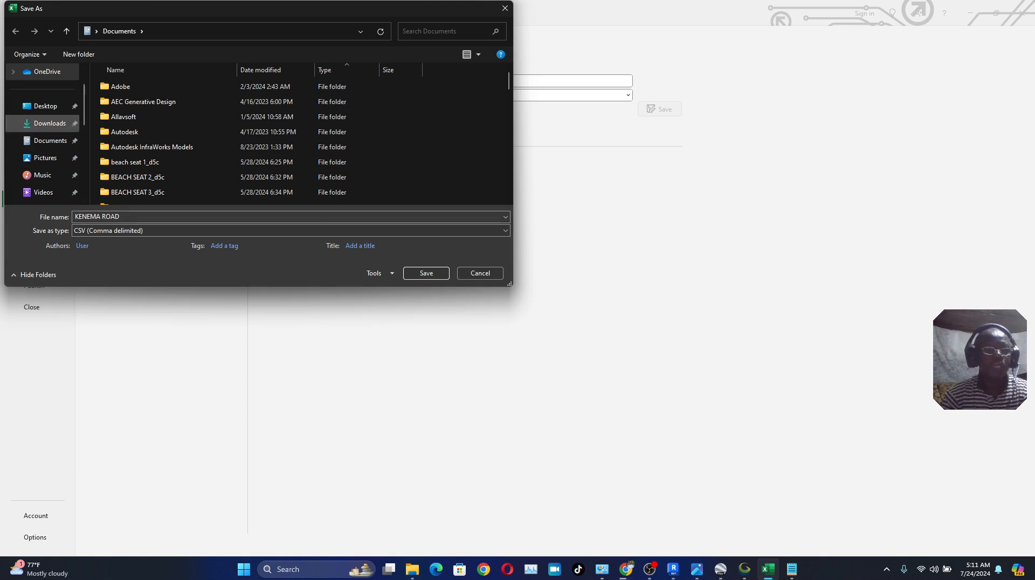
Save the KENEMA ROAD file in the EXTRACTED folder inside GRAFTON WORK on drive D
scroll(49, 123, "down", 3)
left_click(53, 123)
double_click(323, 136)
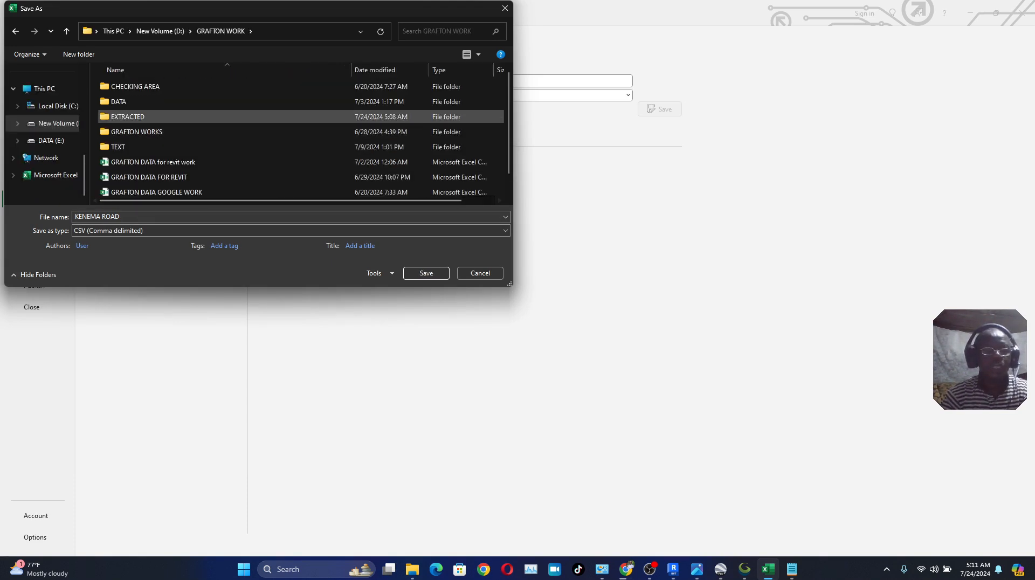
double_click(130, 117)
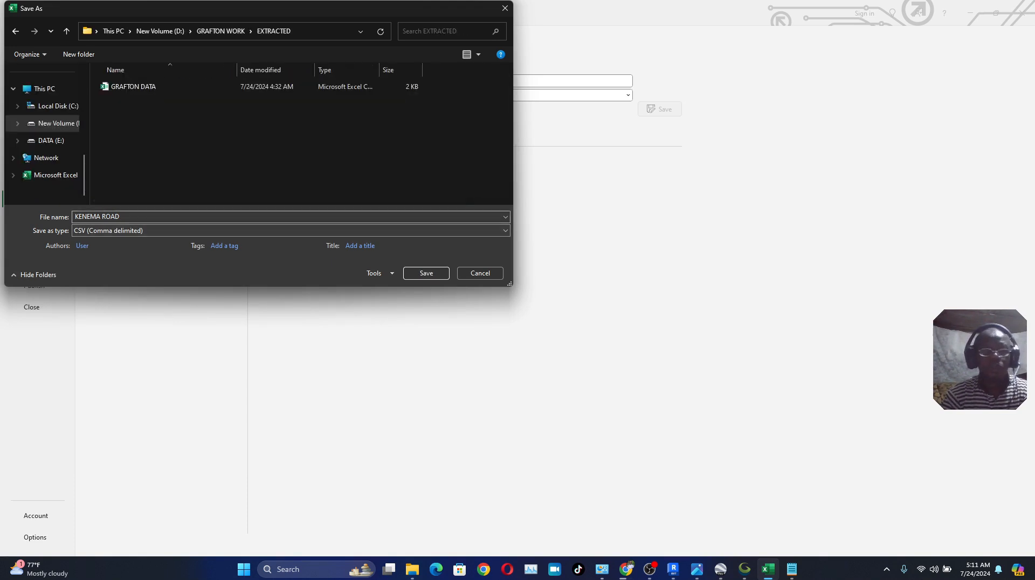
key("Return")
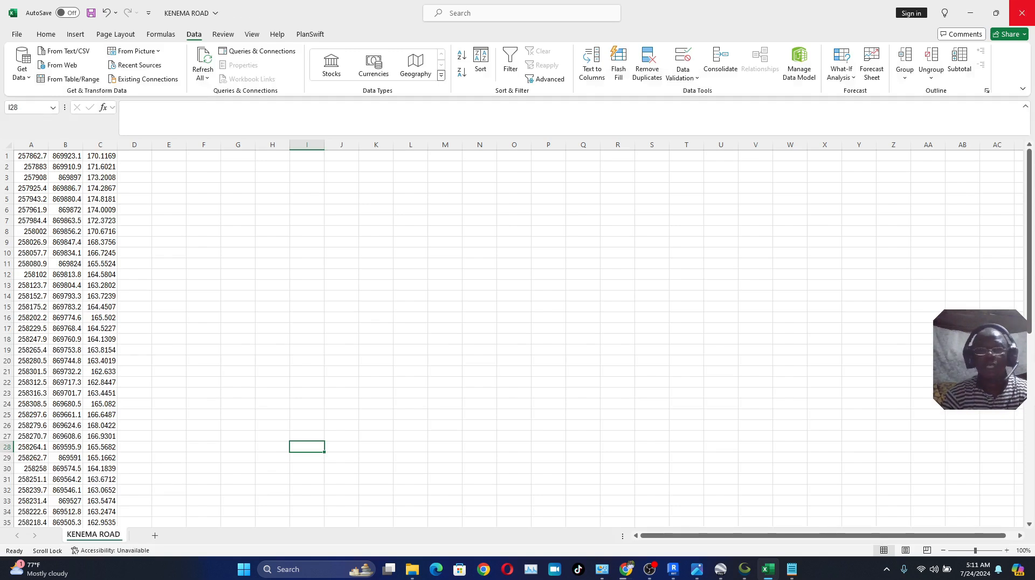
Close the KENEMA ROAD workbook without saving it again, along with the Notepad and EXTRACTED folder windows
left_click(1021, 13)
key("Return")
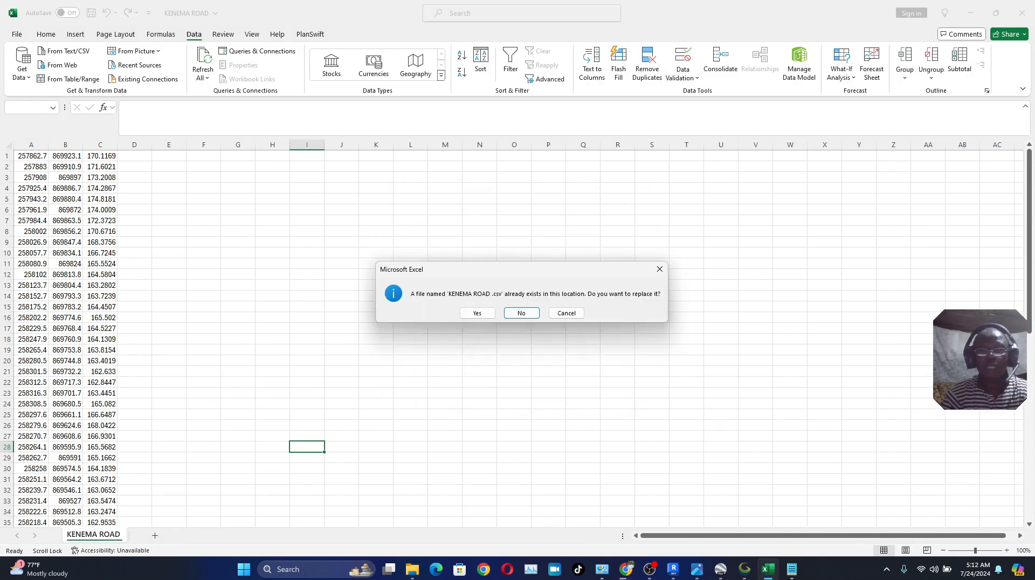
key("Return")
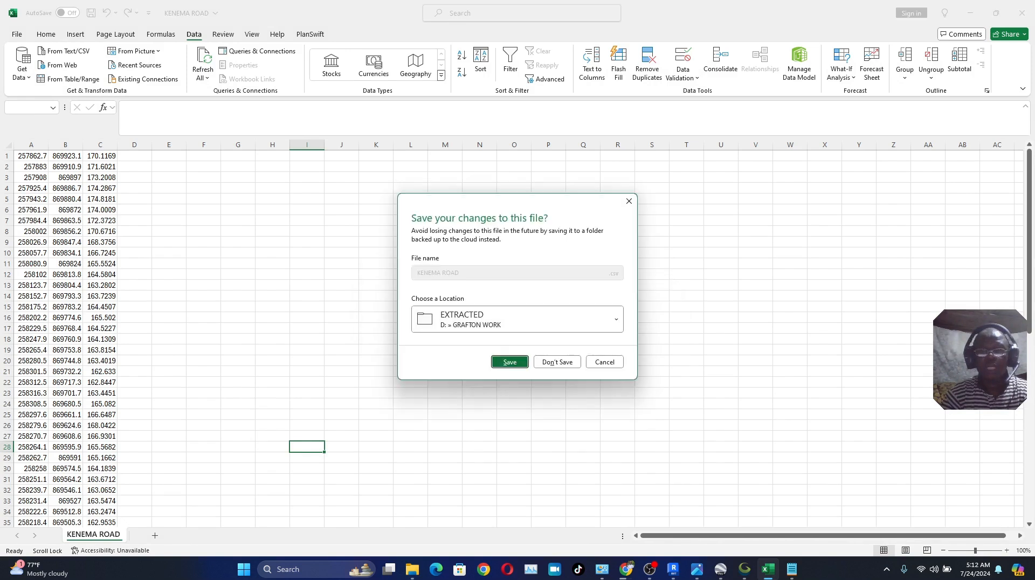
key("Tab")
key("Return")
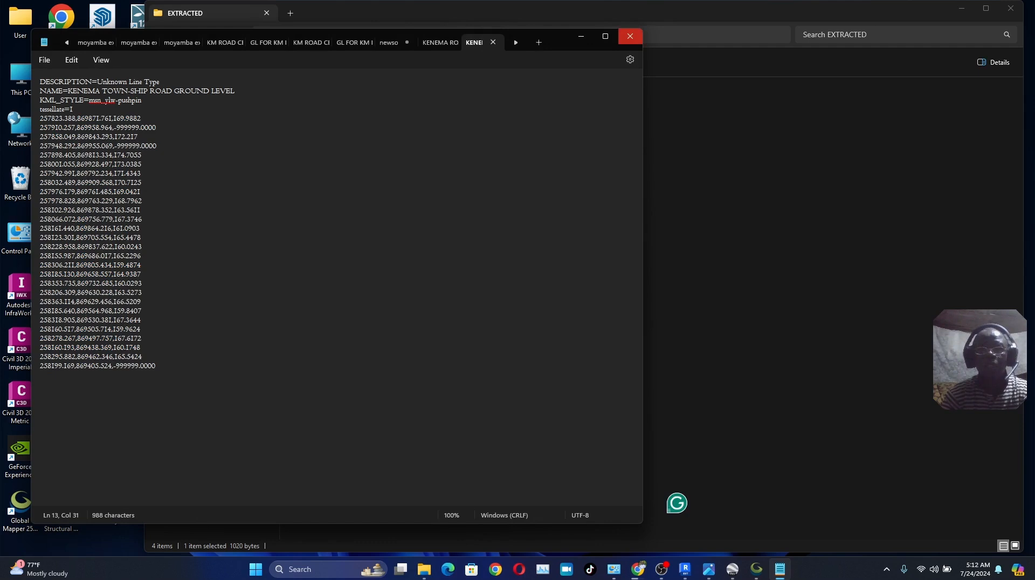
left_click(629, 37)
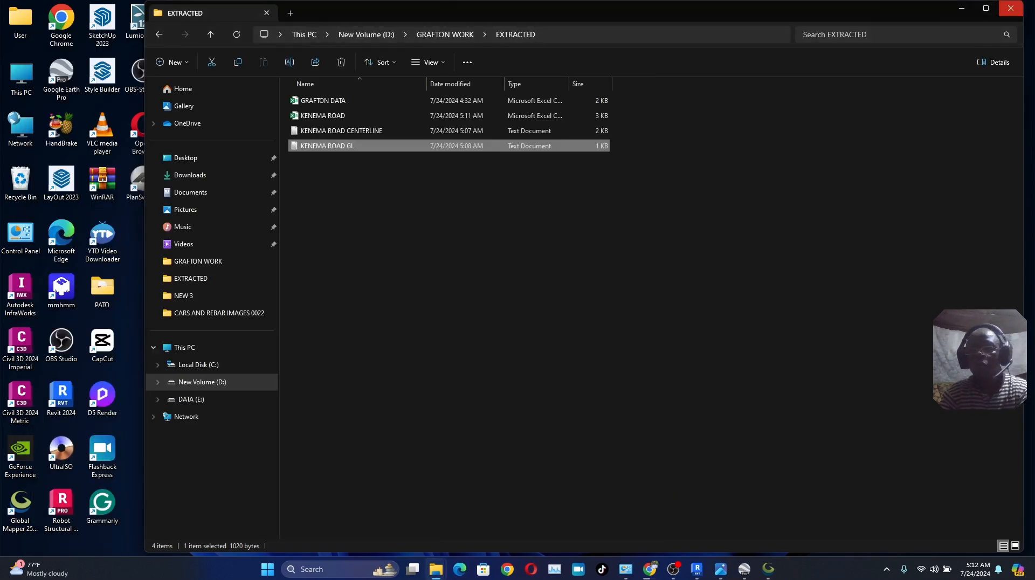
left_click(1010, 8)
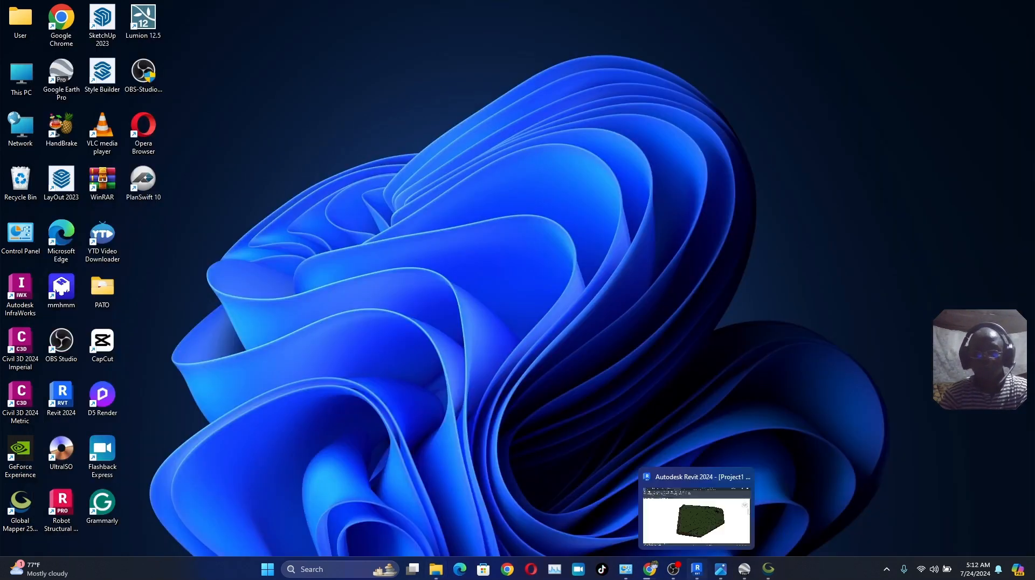
Switch to Revit and temporarily hide the existing toposolid in the 3D view and the East elevation
left_click(697, 569)
key("h")
key("h")
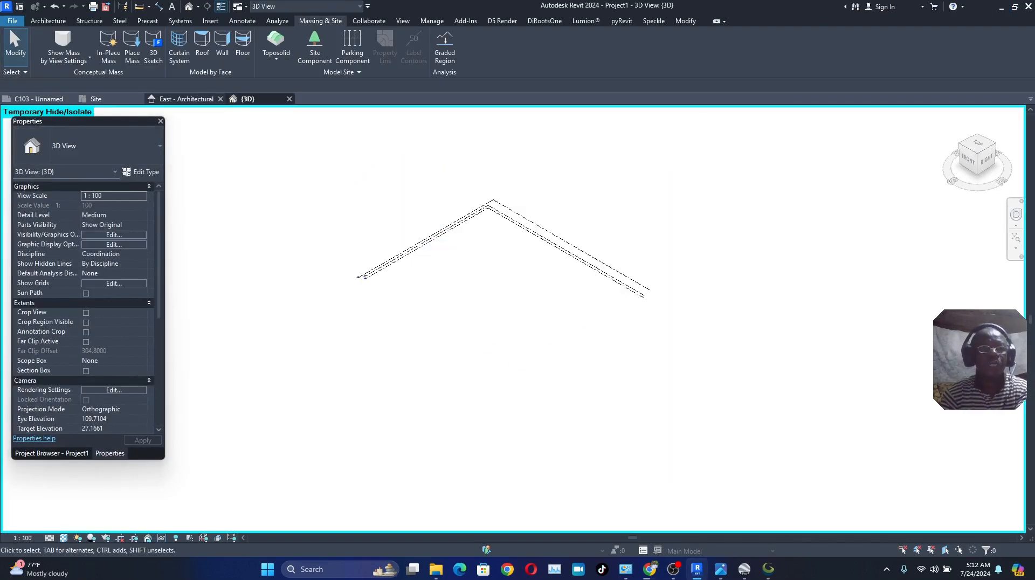
left_click(187, 99)
left_click(555, 295)
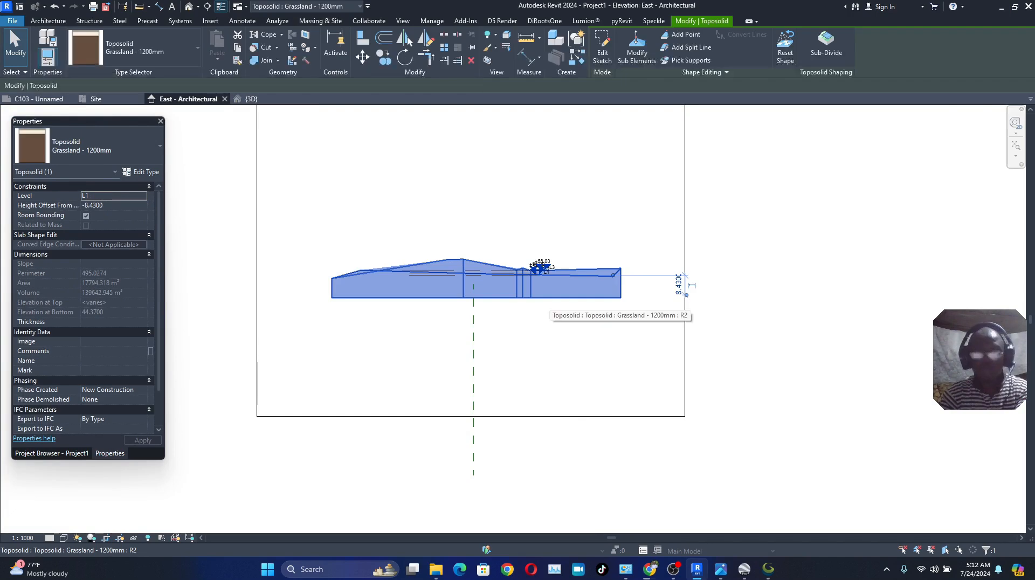
key("h")
key("h")
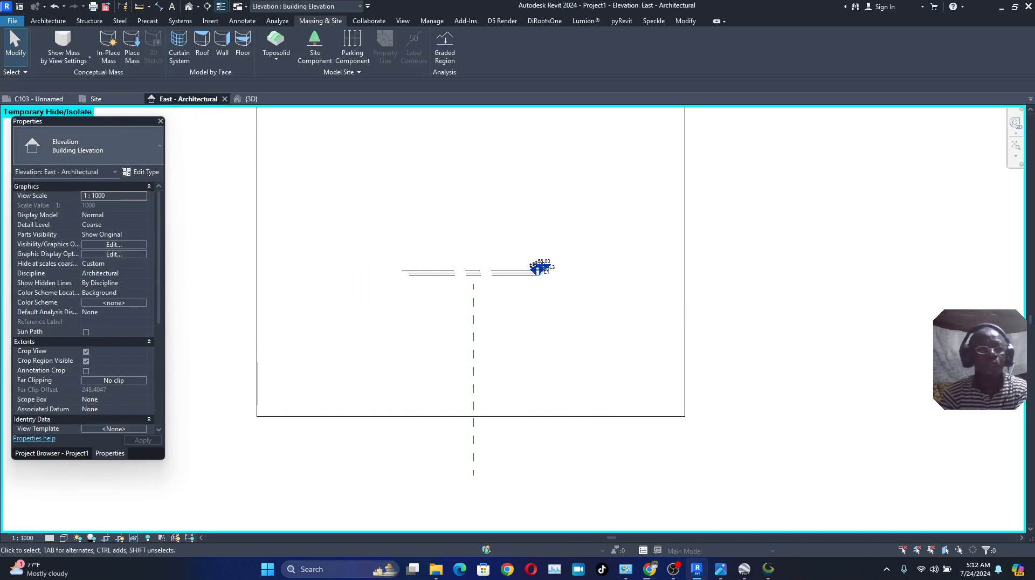
Temporarily hide the existing toposolid in the Site floor plan
left_click(94, 98)
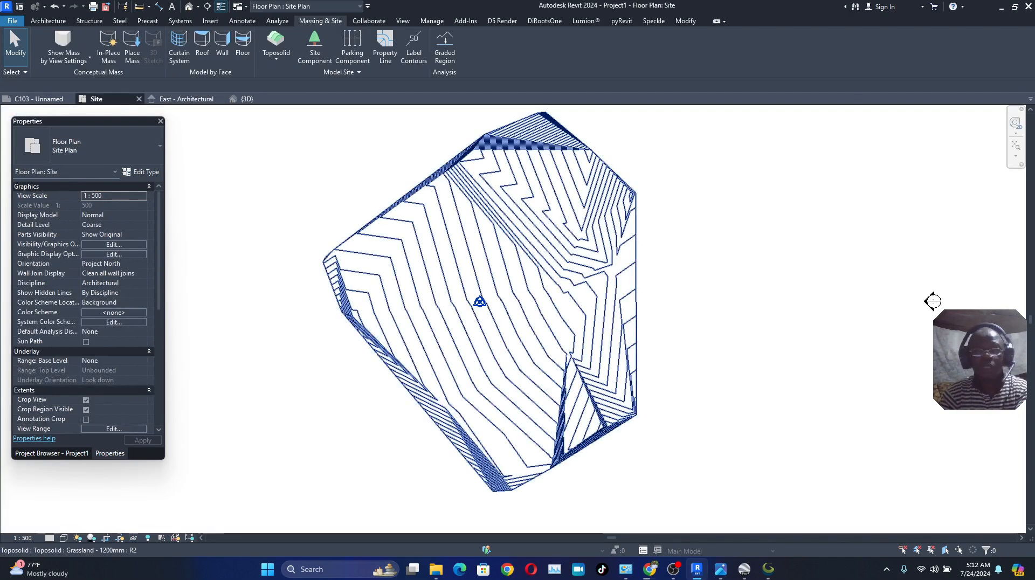
key("ctrl+Left")
key("h")
key("h")
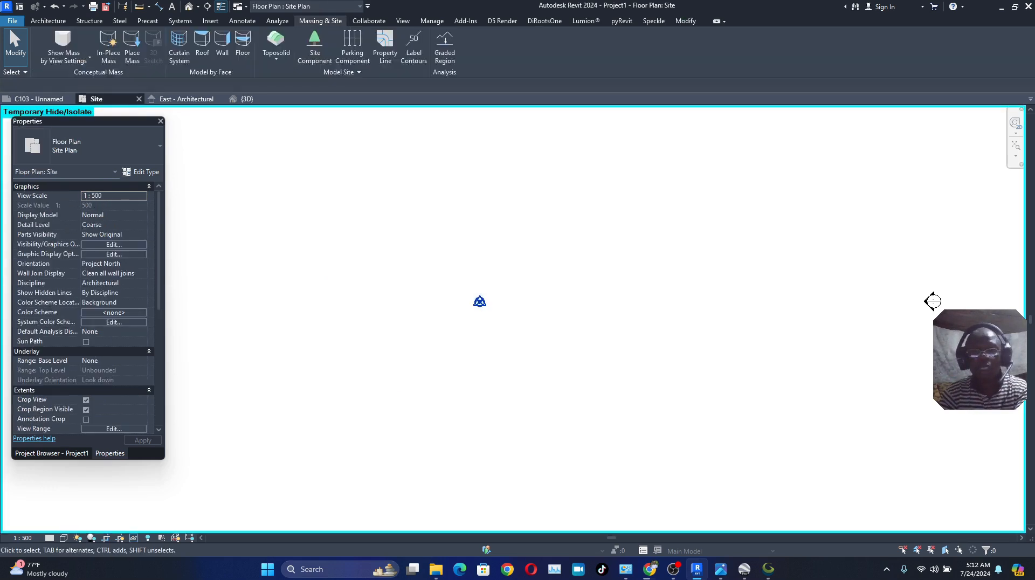
Create a toposolid from the KENEMA ROAD CSV file with Meters as the file unit, dismissing the save reminder
scroll(933, 300, "down", 3)
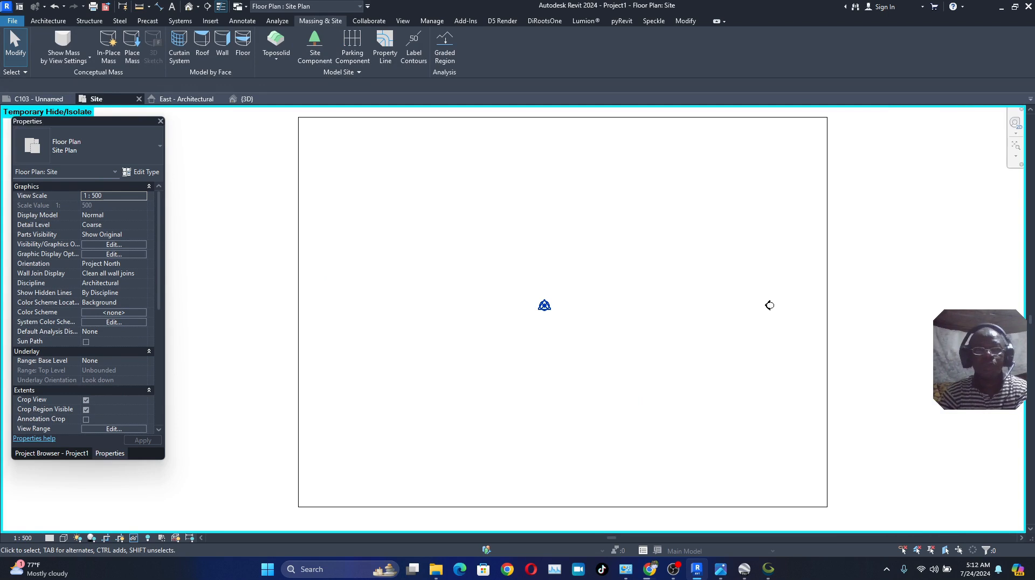
left_click(276, 56)
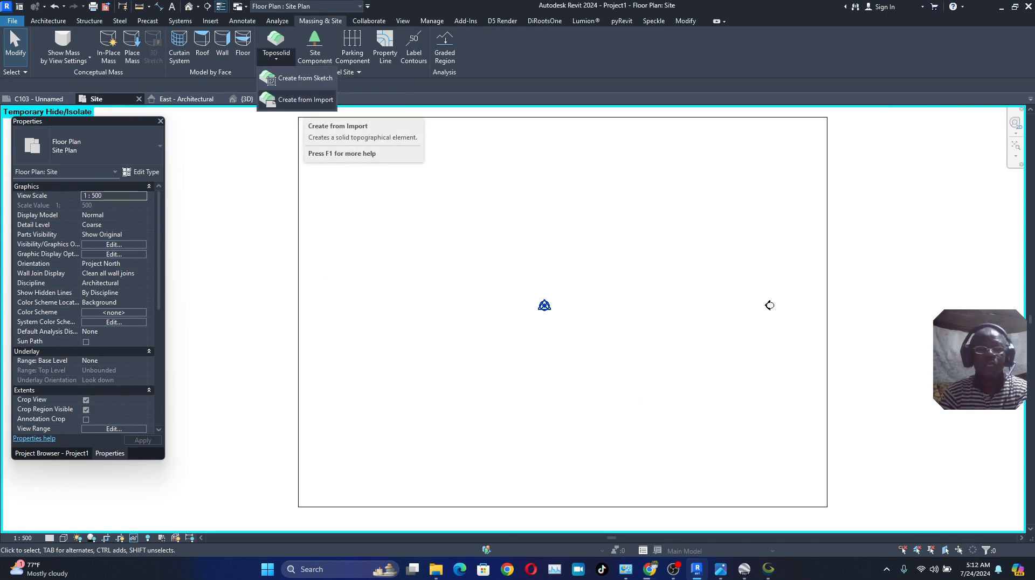
left_click(306, 99)
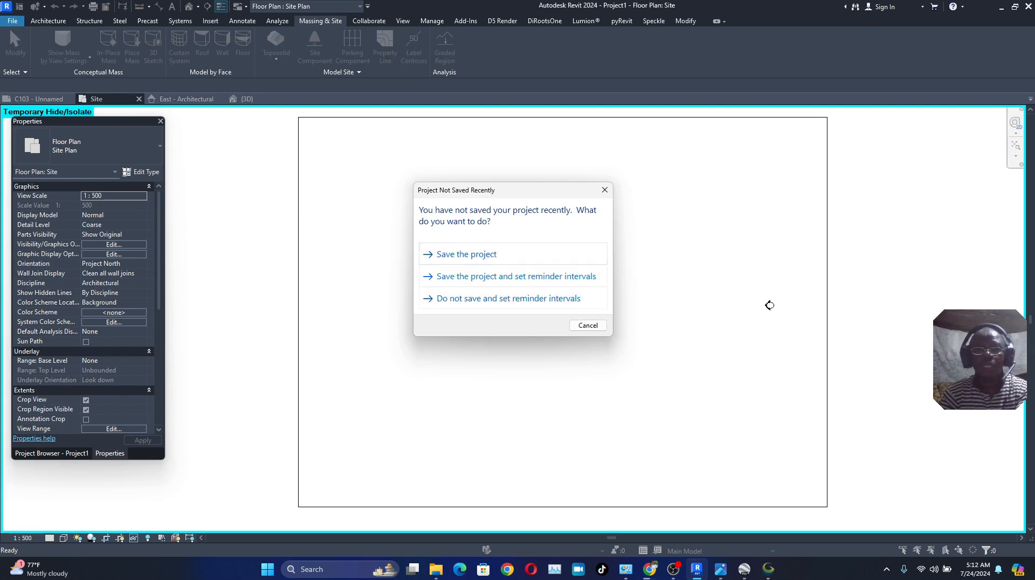
left_click(604, 189)
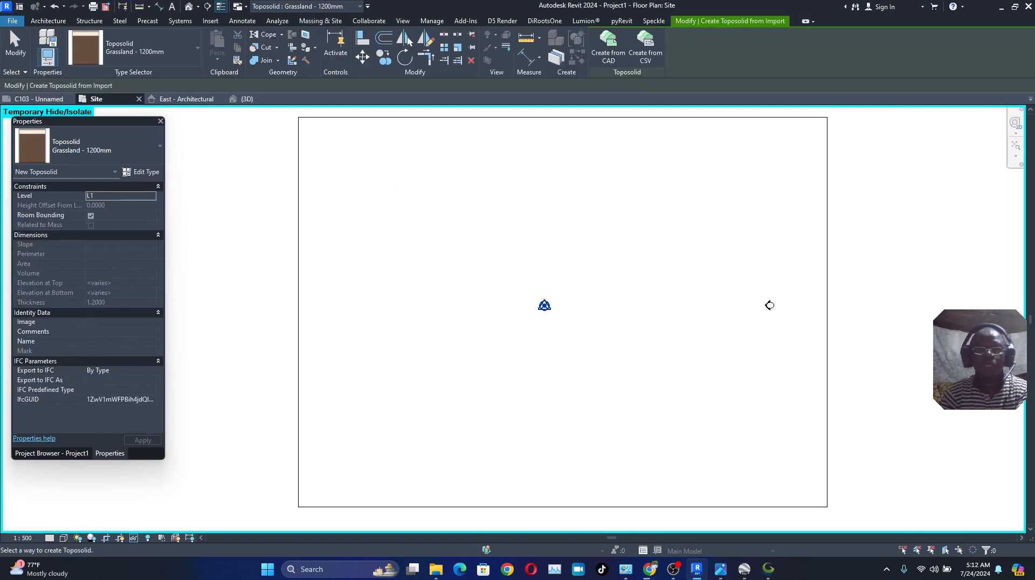
left_click(645, 51)
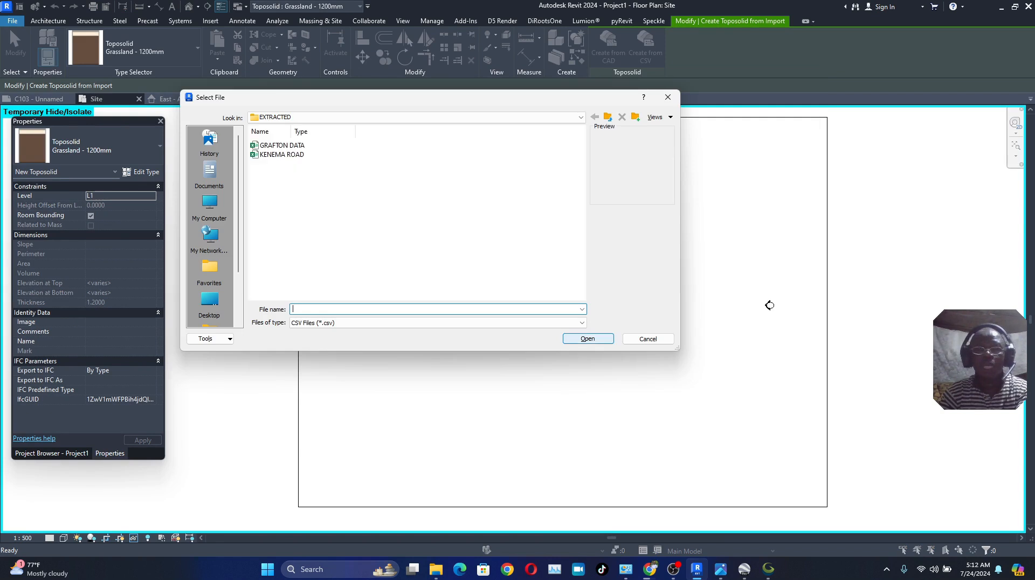
left_click(282, 154)
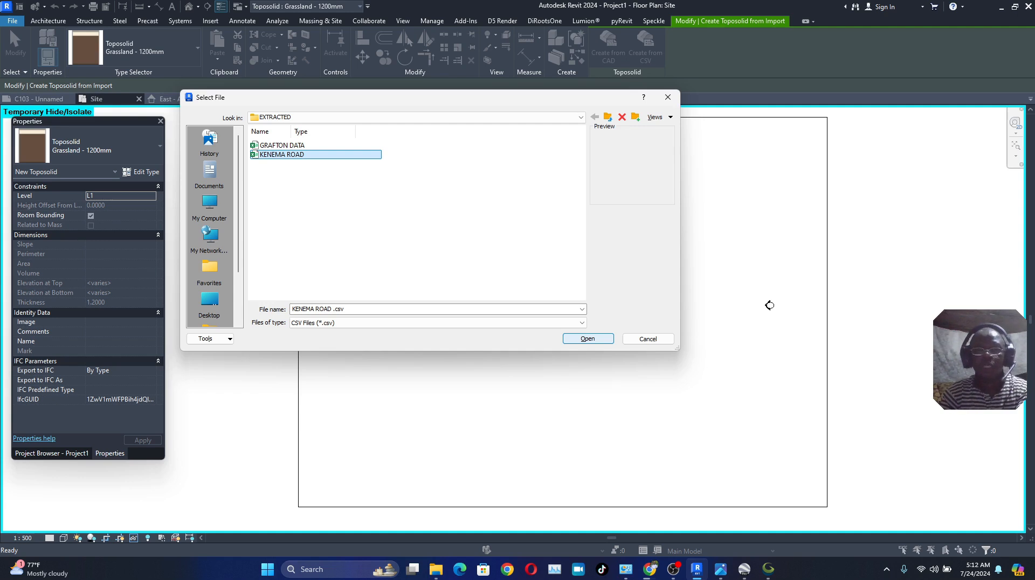
left_click(588, 339)
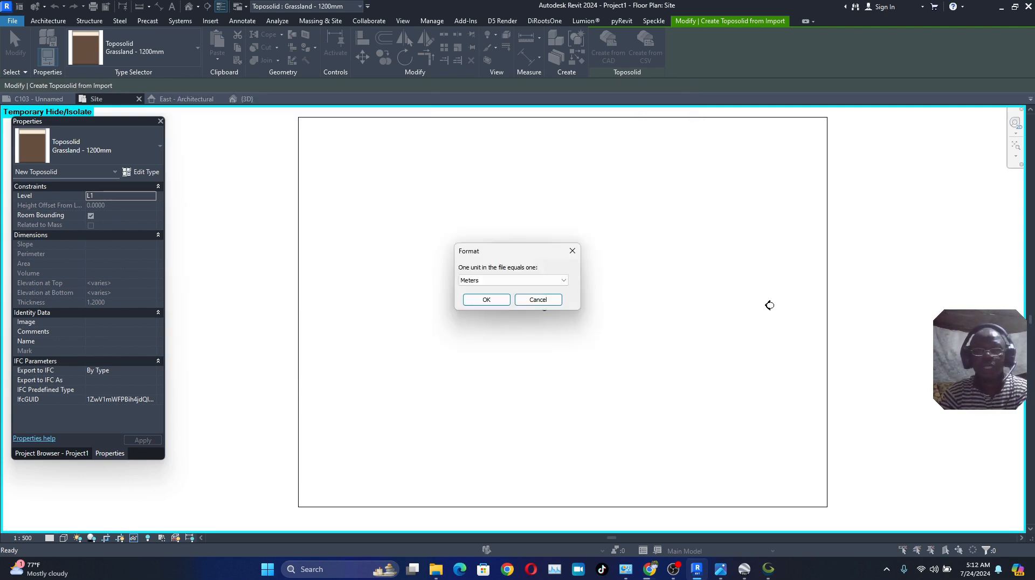
key("Return")
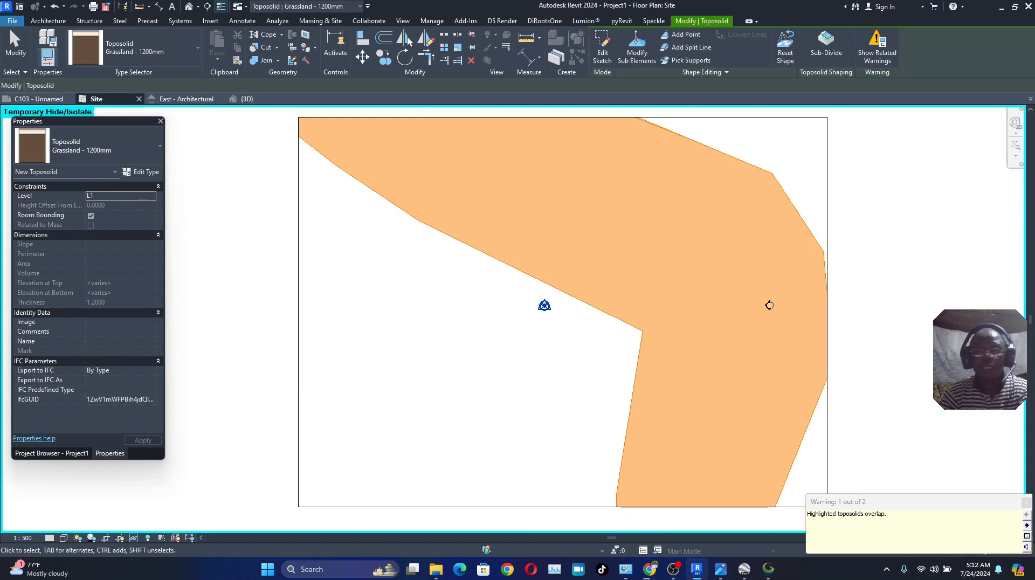
scroll(627, 301, "down", 2)
key("Escape")
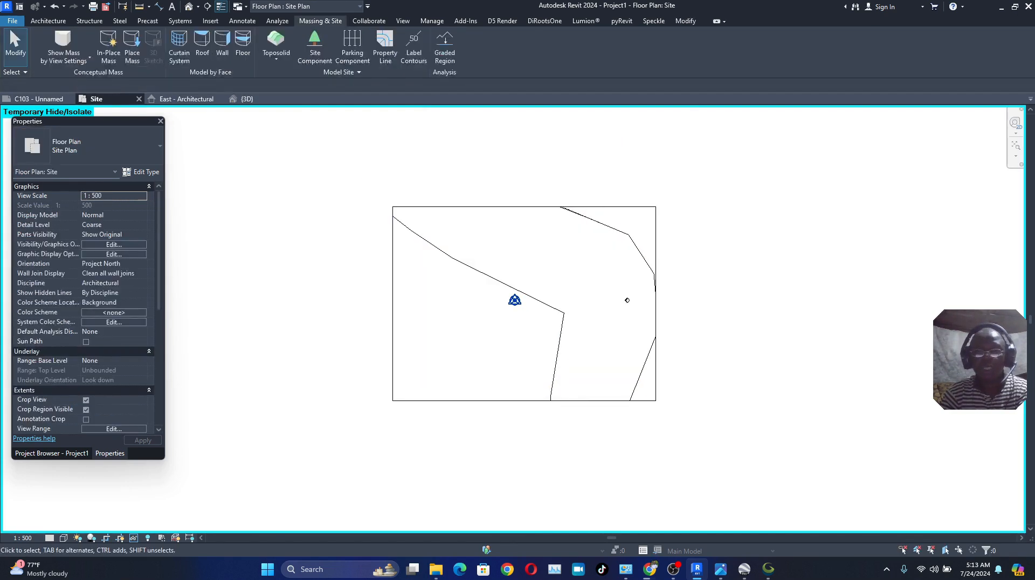
Enlarge the Site plan's crop region on all four sides so it encloses the whole imported toposolid
left_click(656, 323)
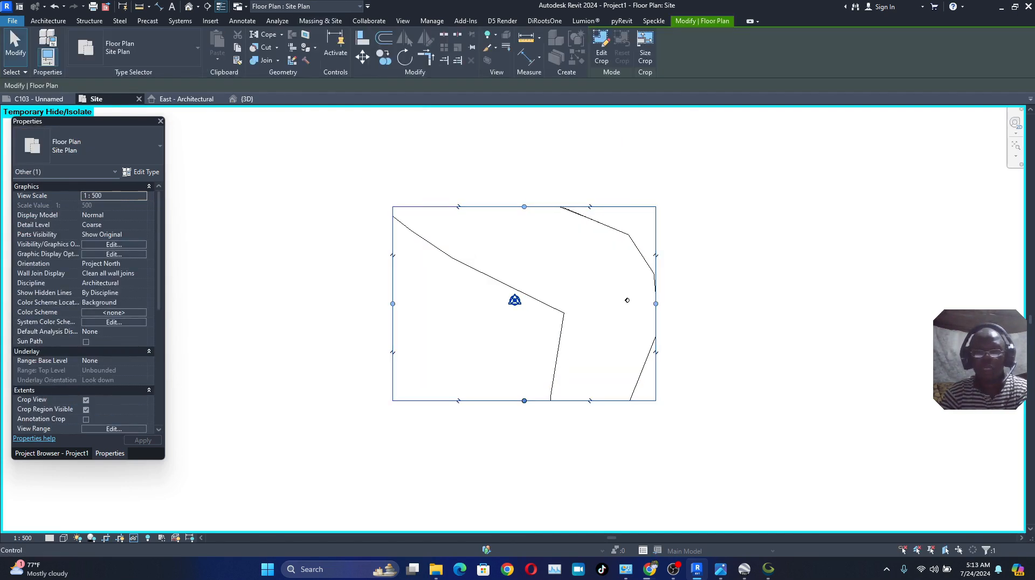
left_click_drag(523, 400, 524, 519)
scroll(615, 282, "down", 2)
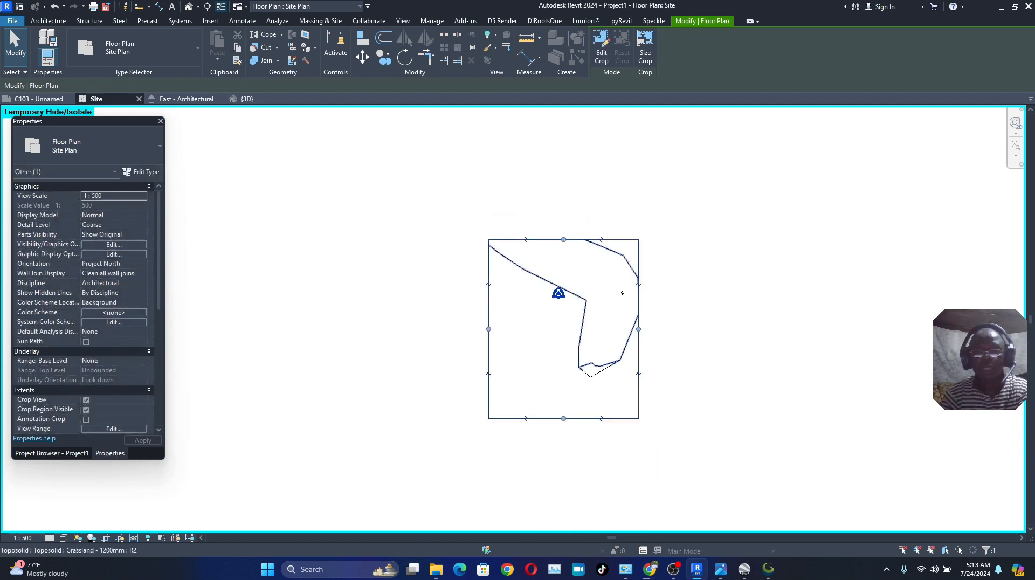
left_click_drag(489, 329, 318, 329)
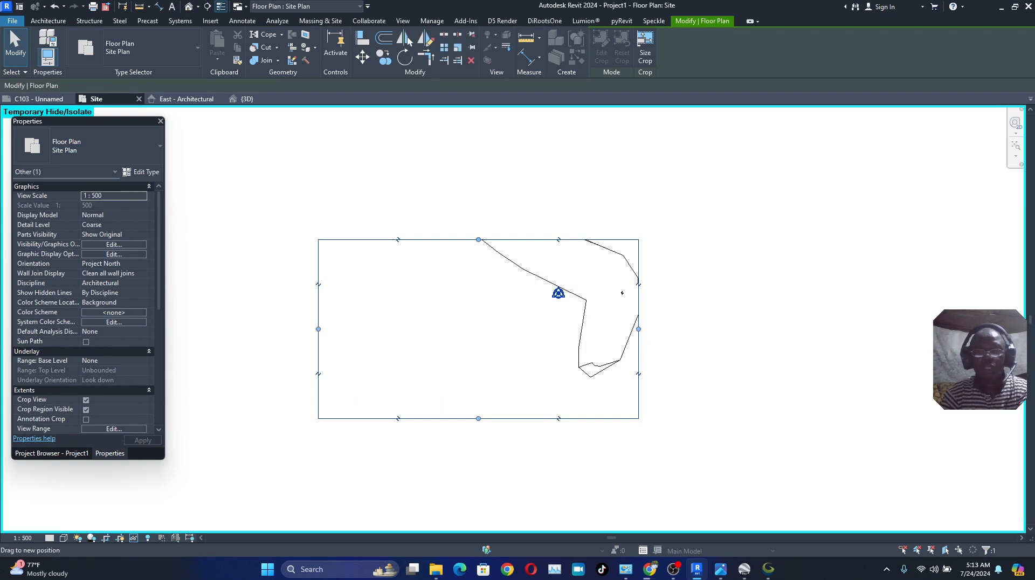
left_click_drag(478, 239, 478, 148)
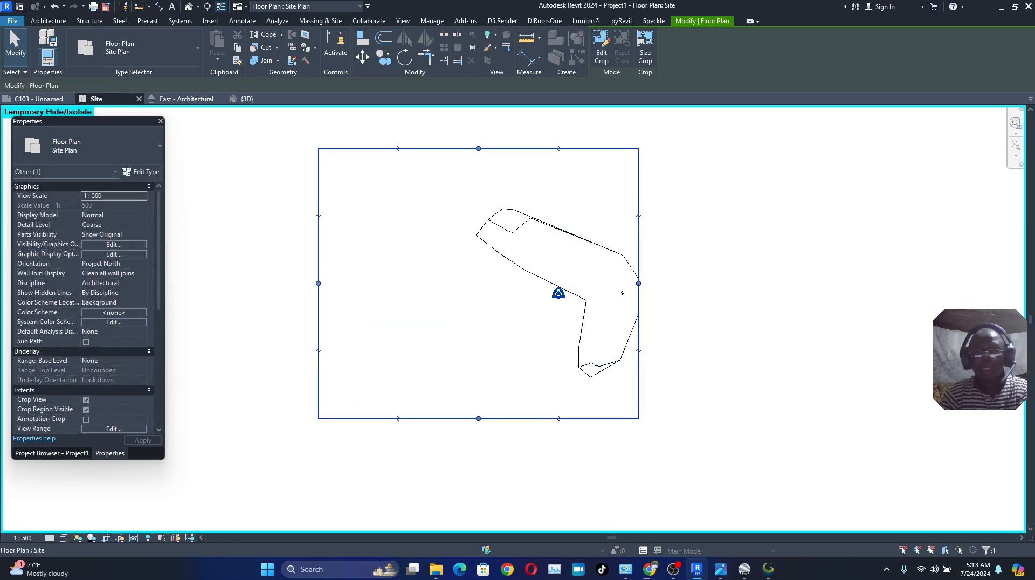
left_click_drag(638, 283, 741, 283)
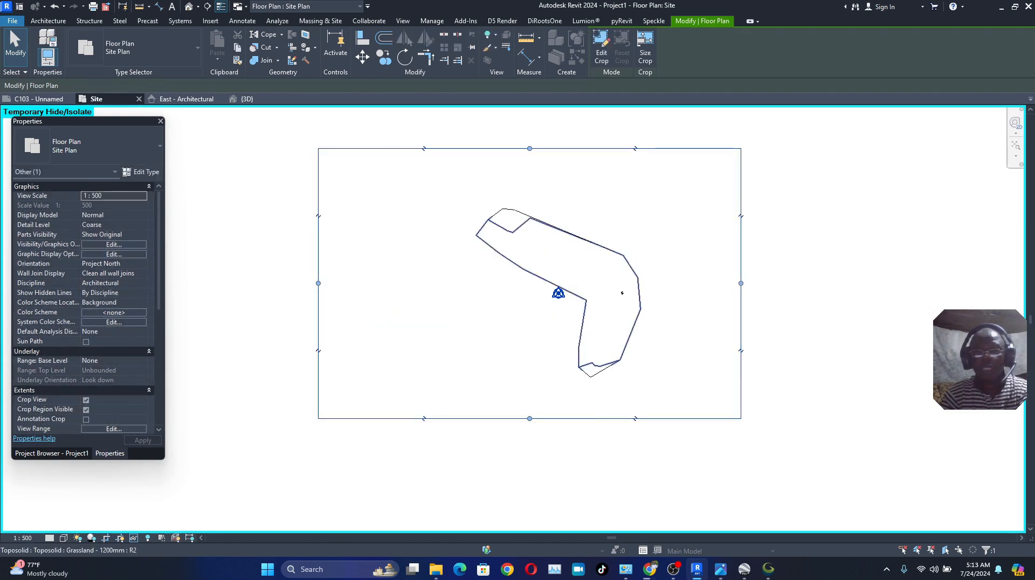
Examine the imported toposolid's outline and properties in the Site plan, leaving it deselected
scroll(599, 308, "up", 4)
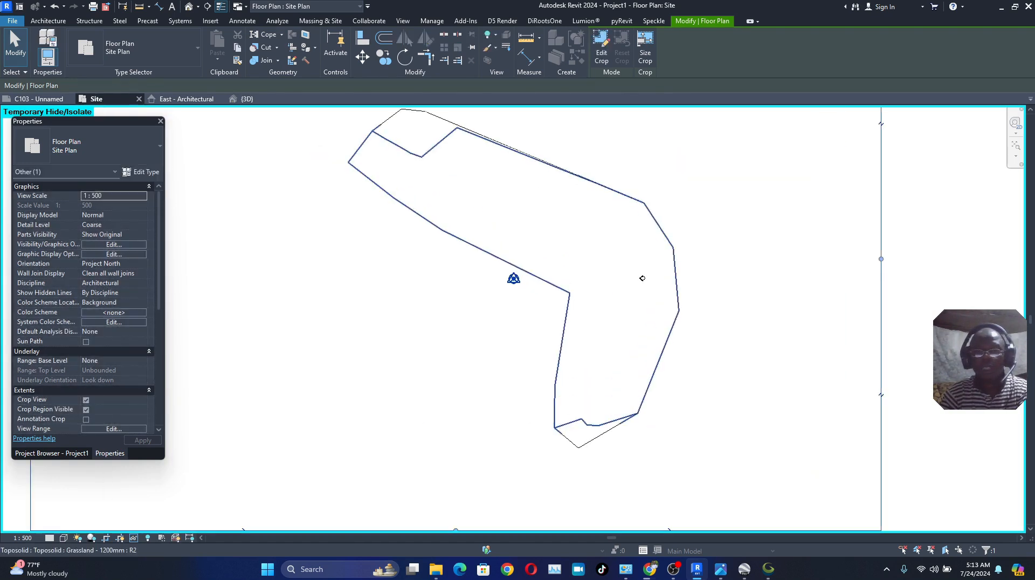
left_click(642, 278)
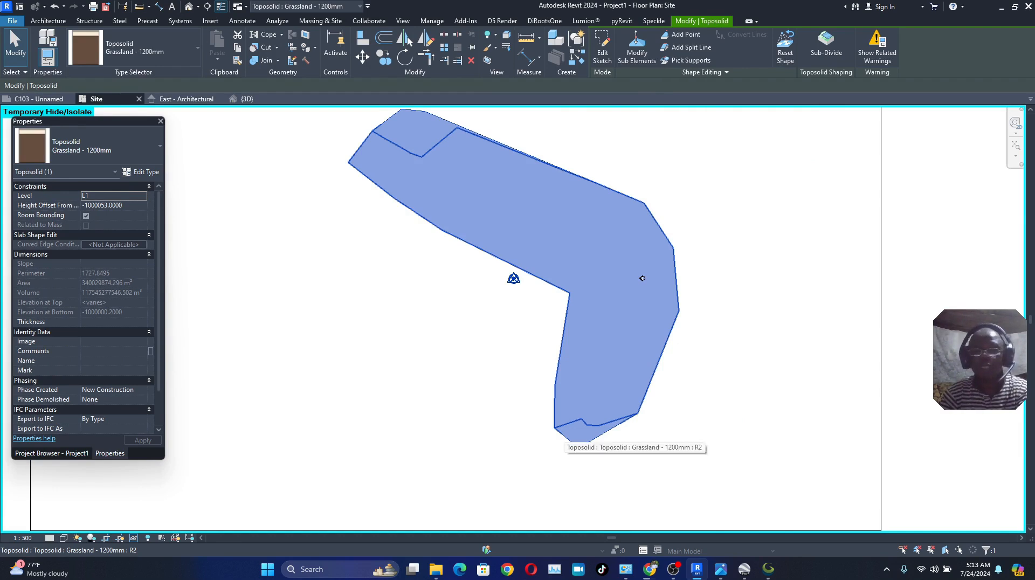
scroll(642, 278, "down", 3)
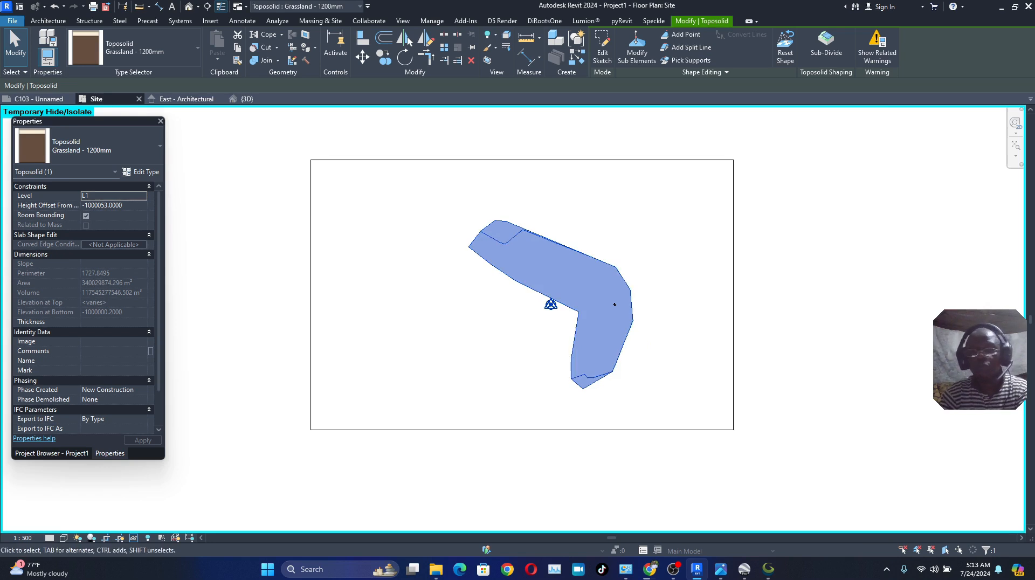
scroll(615, 268, "up", 2)
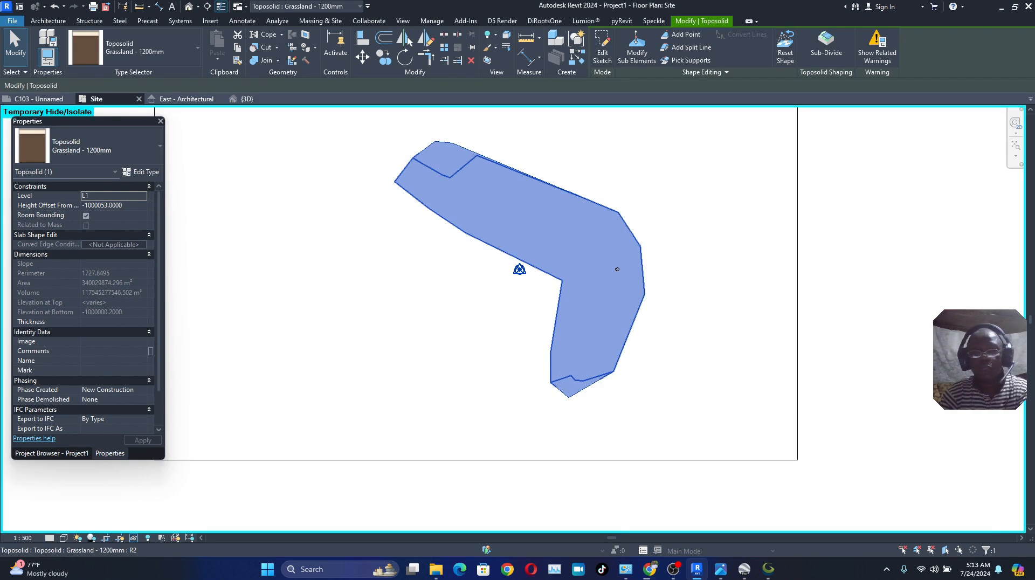
scroll(620, 262, "up", 1)
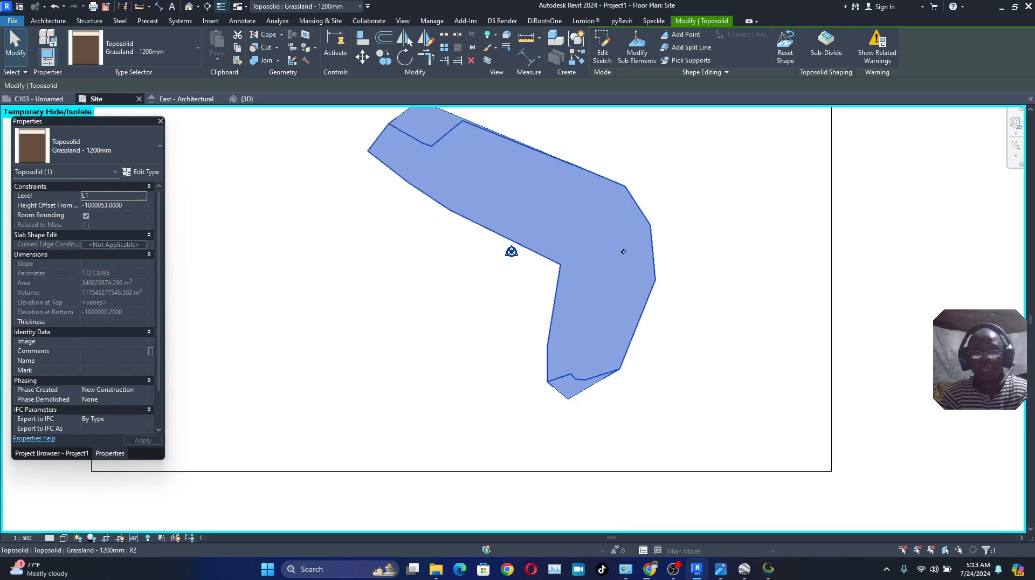
scroll(623, 252, "down", 4)
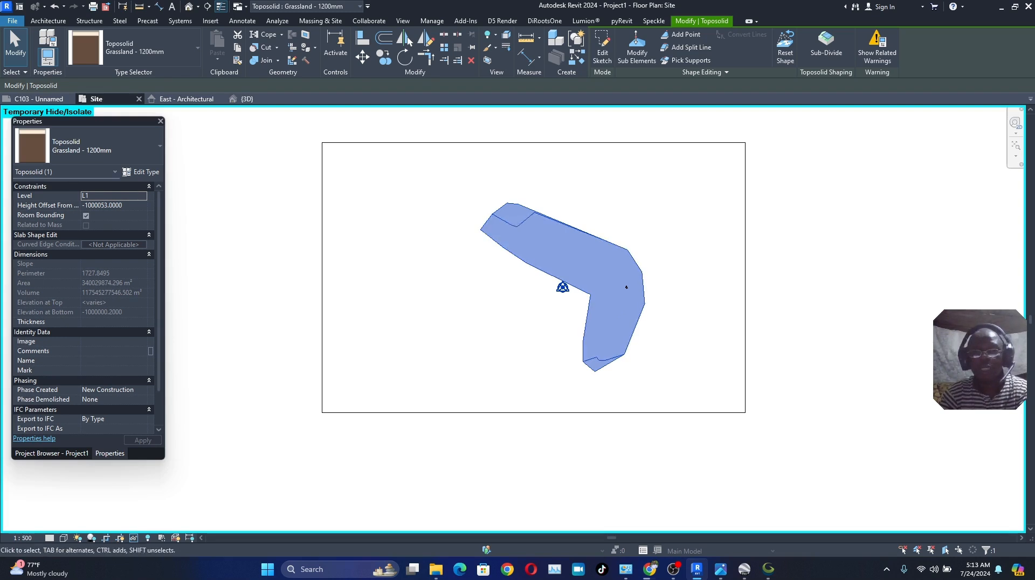
scroll(626, 285, "up", 4)
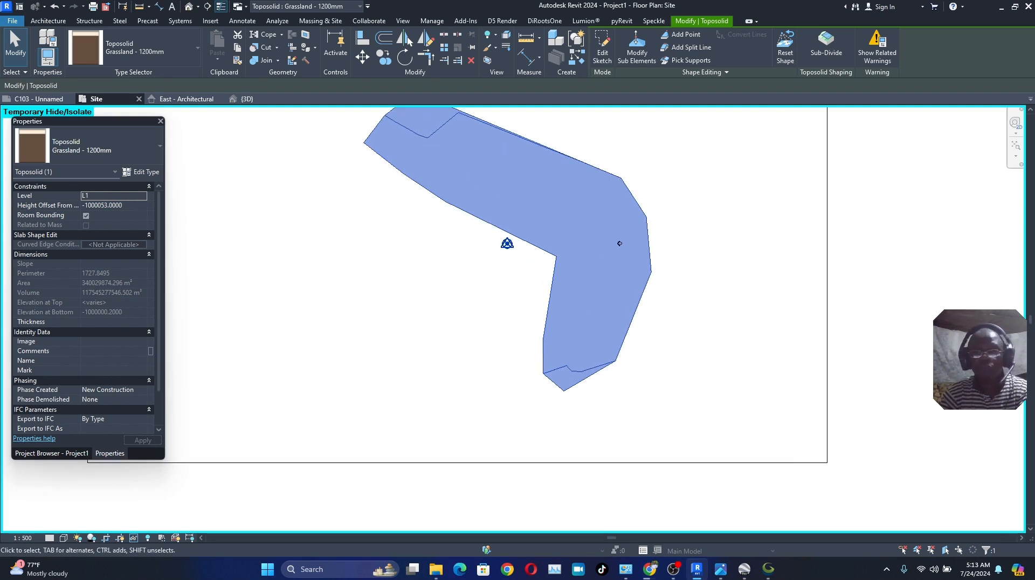
key("Escape")
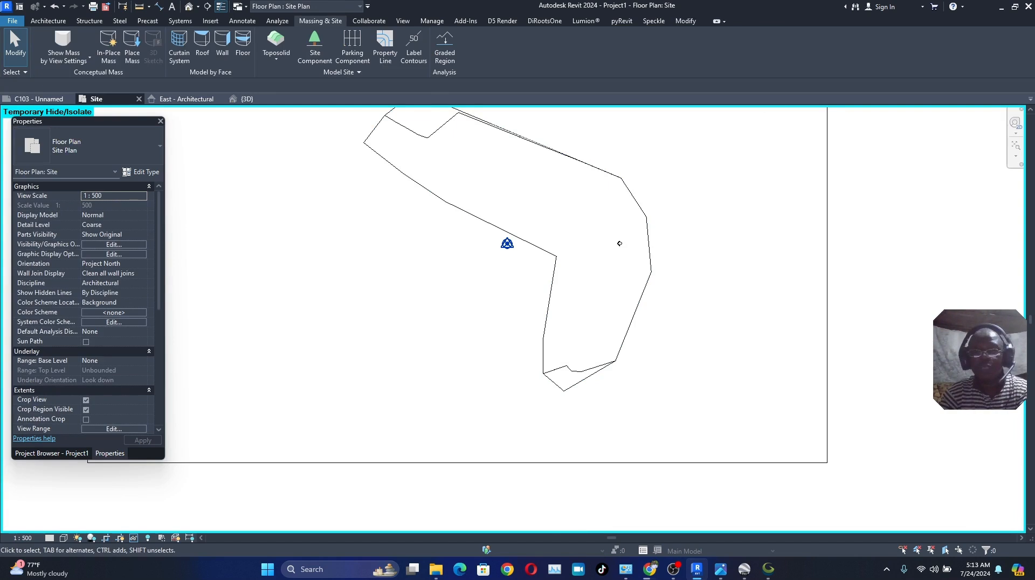
scroll(618, 226, "up", 3)
scroll(615, 259, "down", 5)
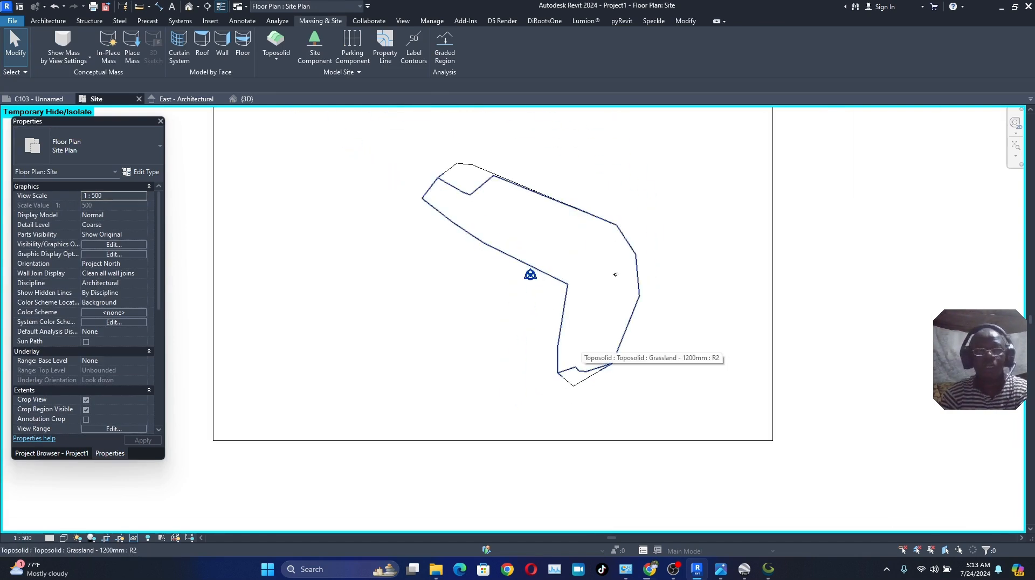
Display the toposolid's sub-elements for modification and check the elevations of boundary and centerline points around its eastern bend
left_click(609, 307)
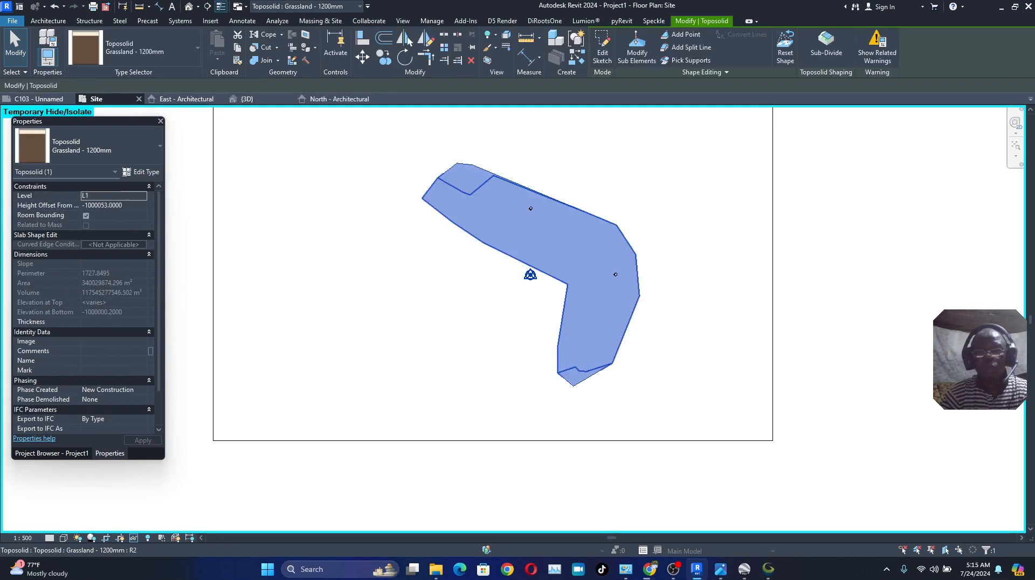
left_click(636, 49)
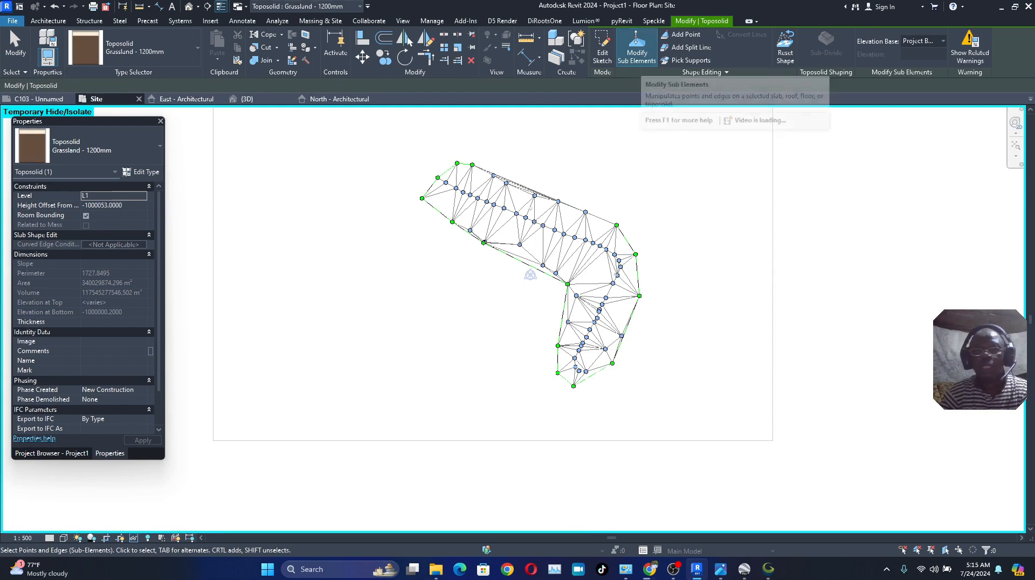
scroll(645, 313, "up", 3)
left_click(635, 279)
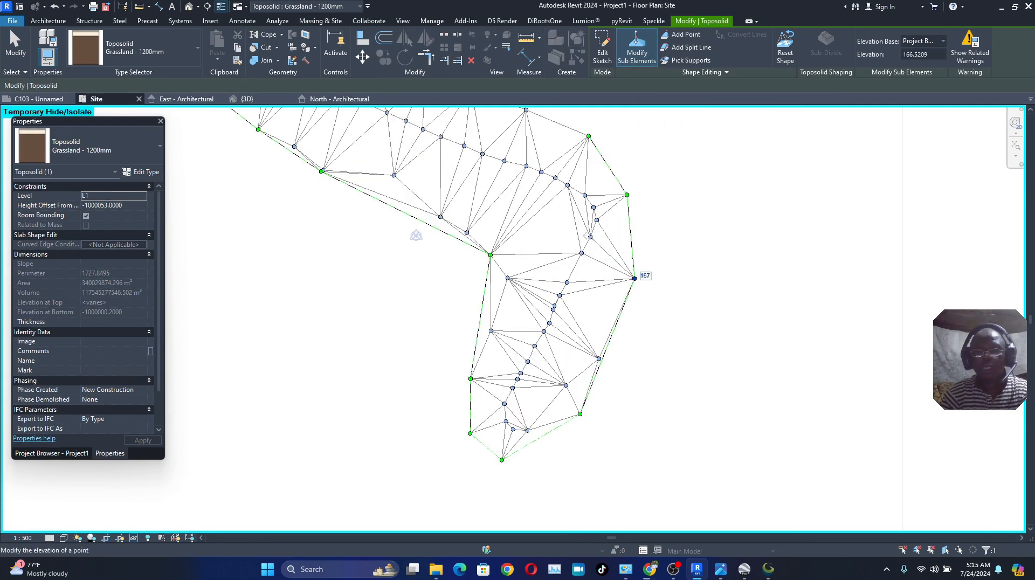
left_click(627, 195)
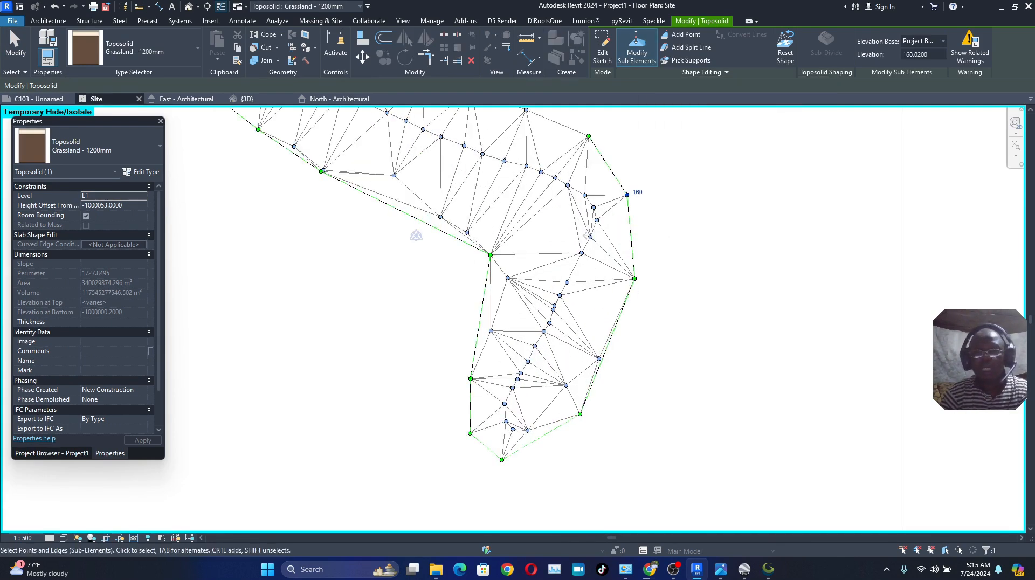
scroll(612, 227, "up", 2)
left_click(586, 213)
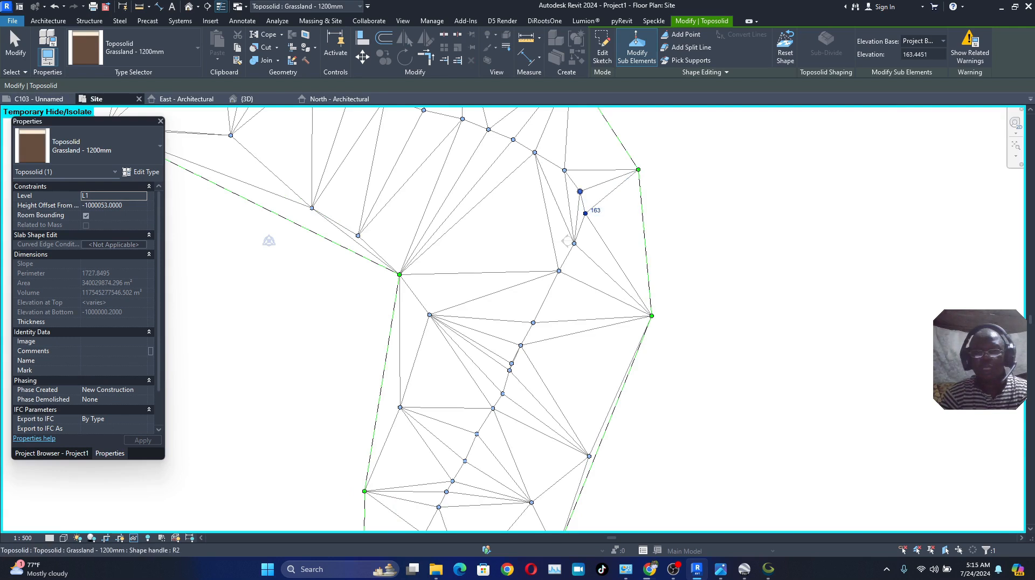
left_click(564, 170)
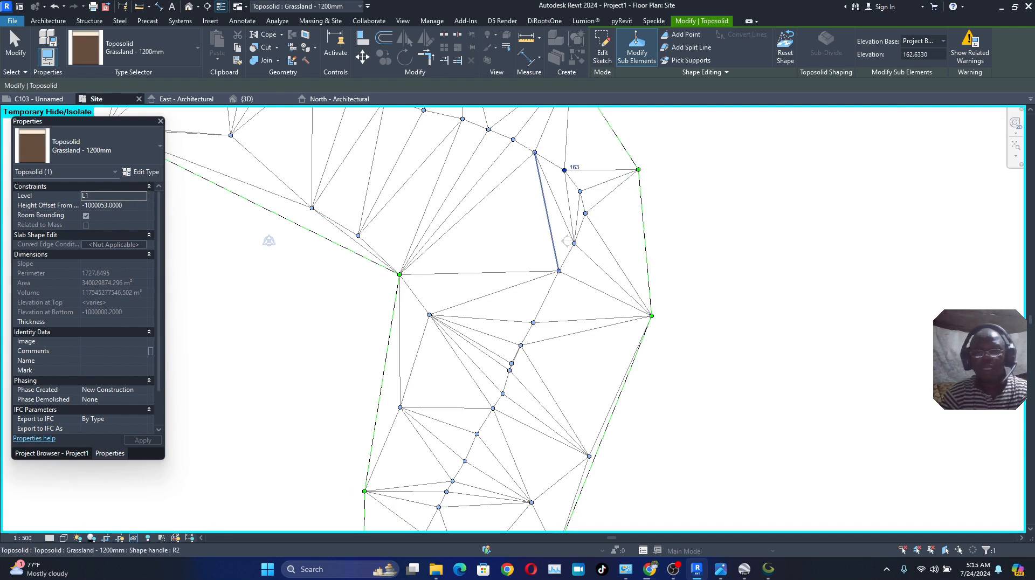
left_click(513, 139)
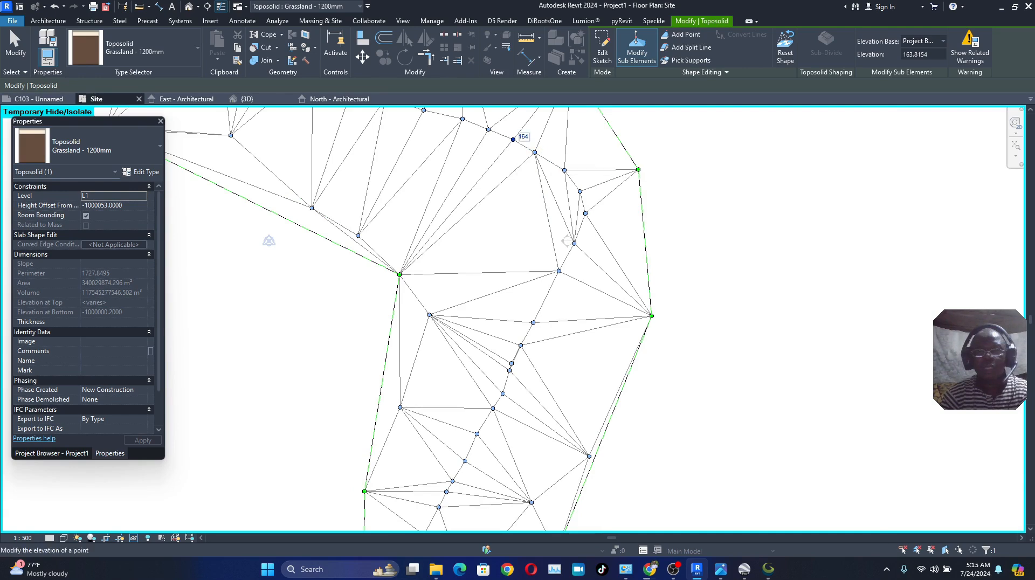
Review the toposolid's point network and check the elevation of an interior point near its southern end
scroll(642, 315, "down", 3)
scroll(649, 343, "down", 5)
scroll(608, 395, "up", 4)
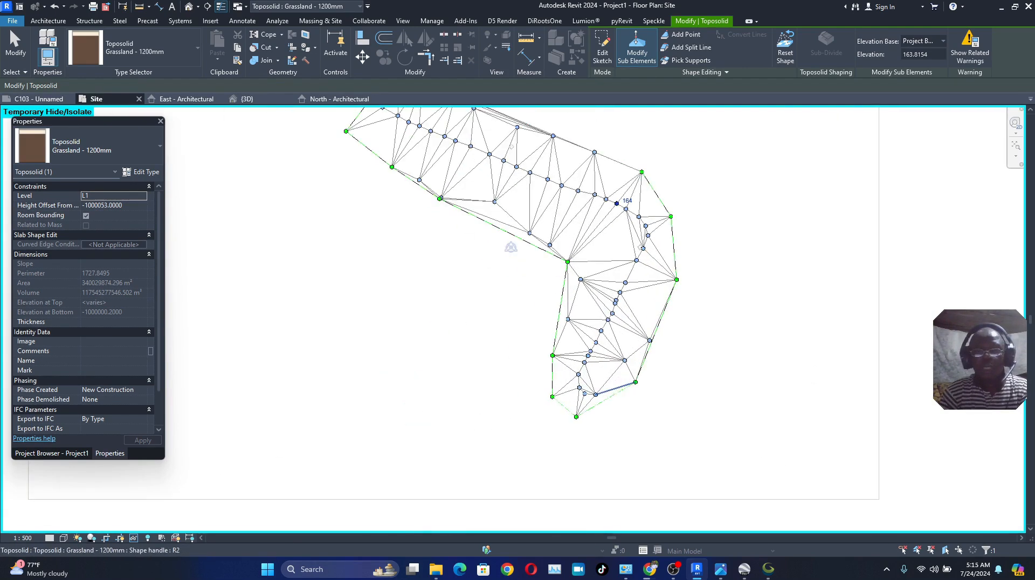
scroll(619, 429, "down", 4)
scroll(592, 418, "up", 7)
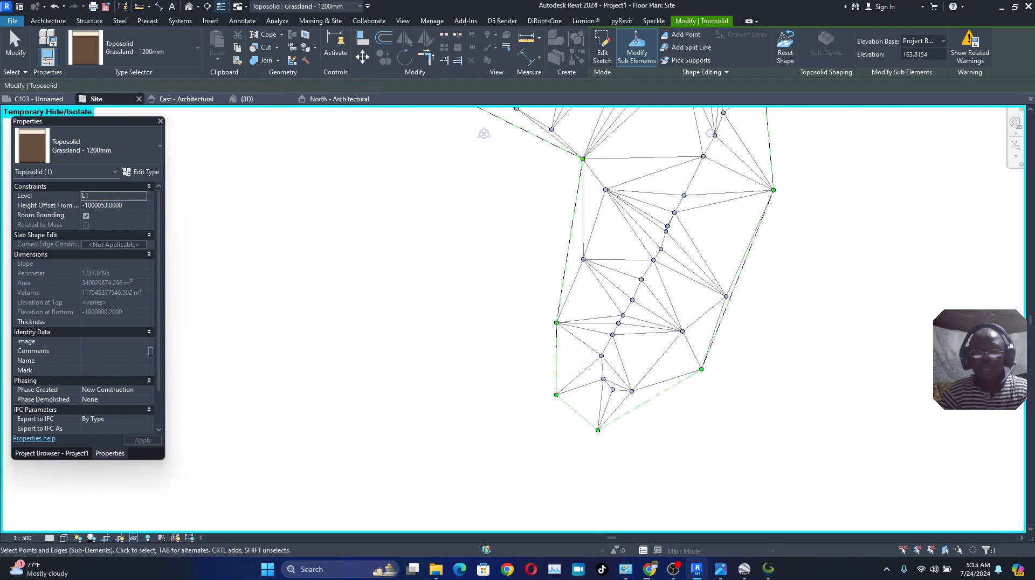
left_click(632, 391)
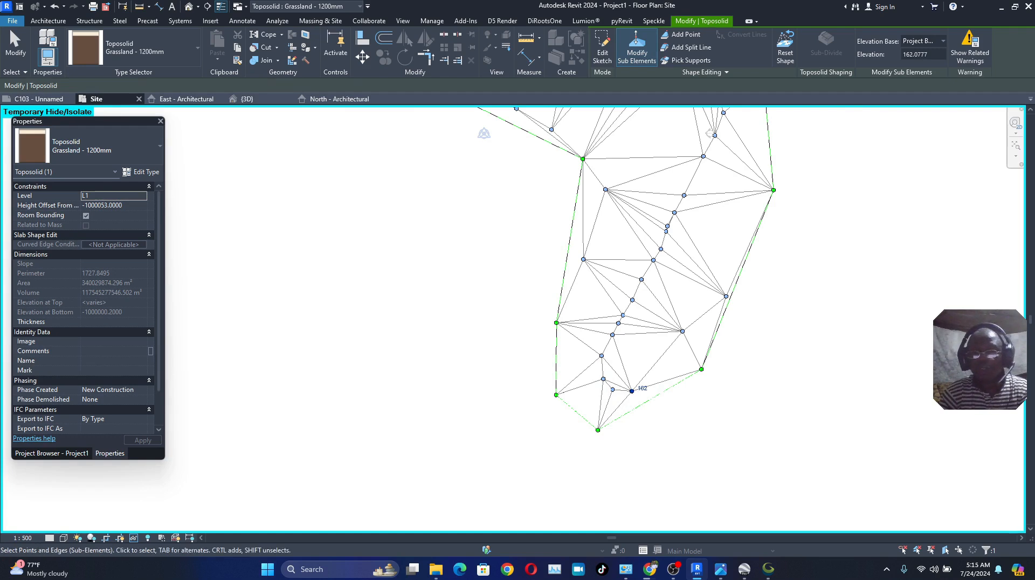